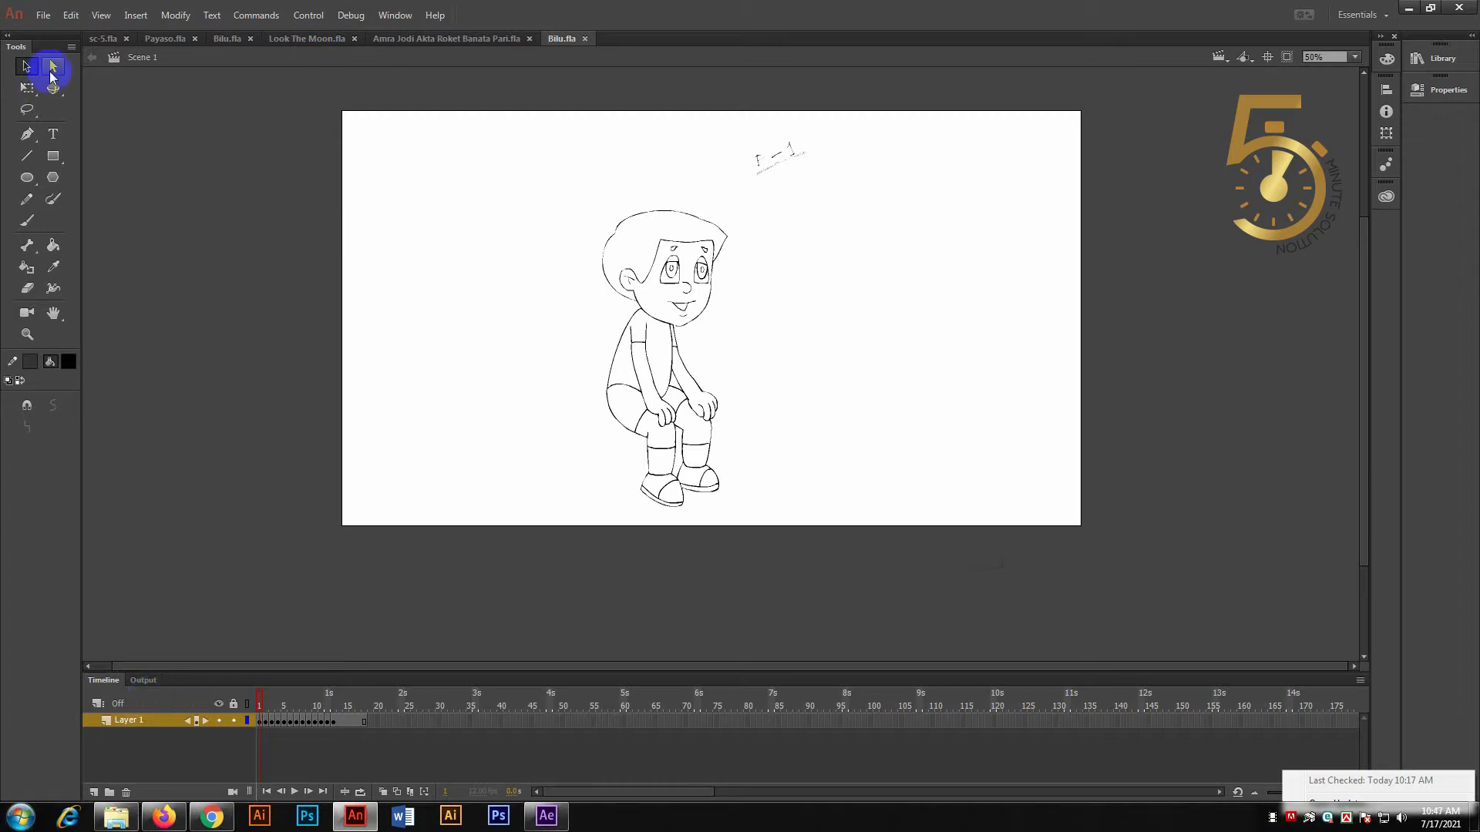
left_click(47, 16)
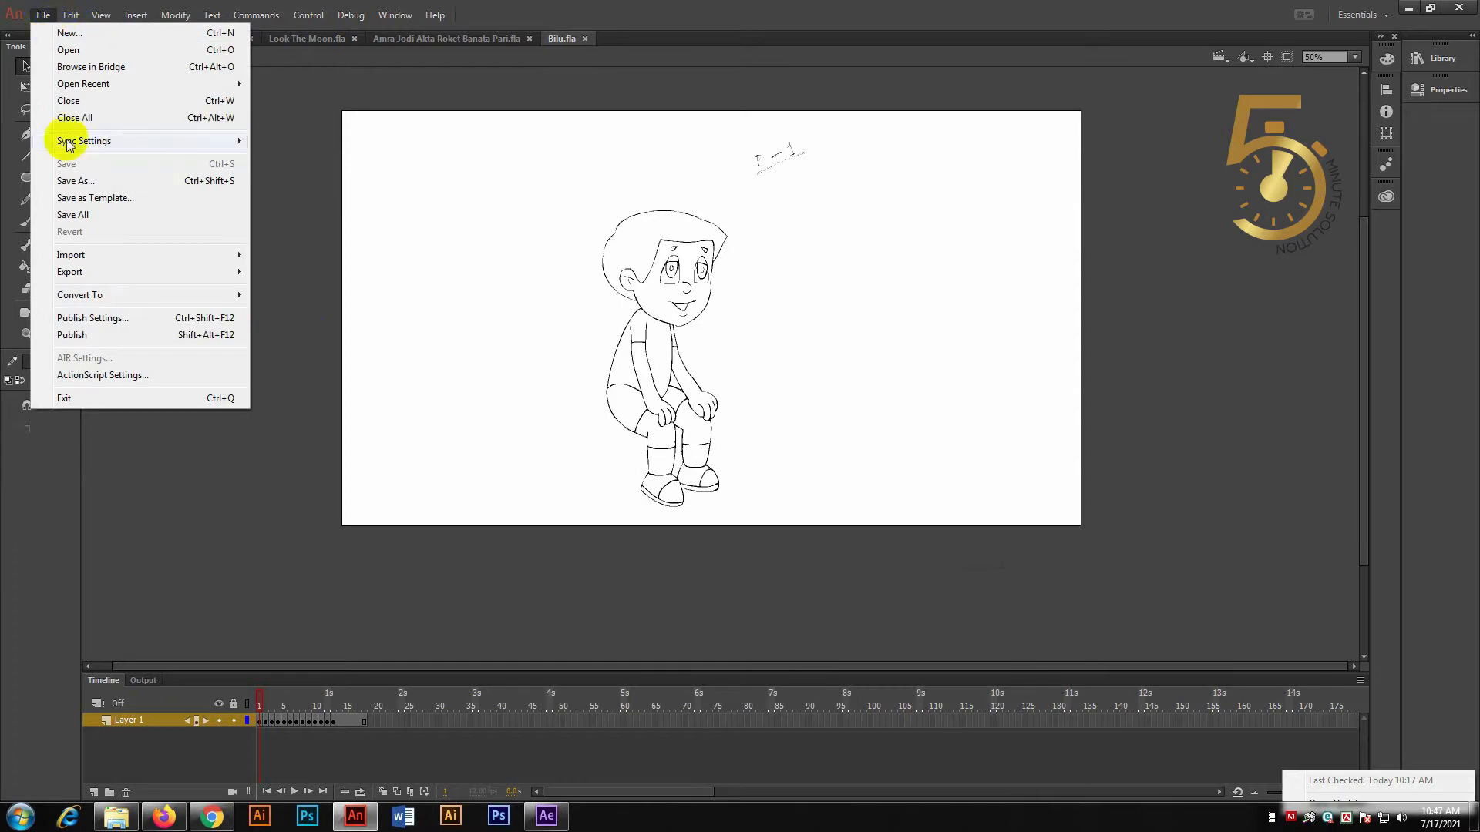
mouse_move(77, 255)
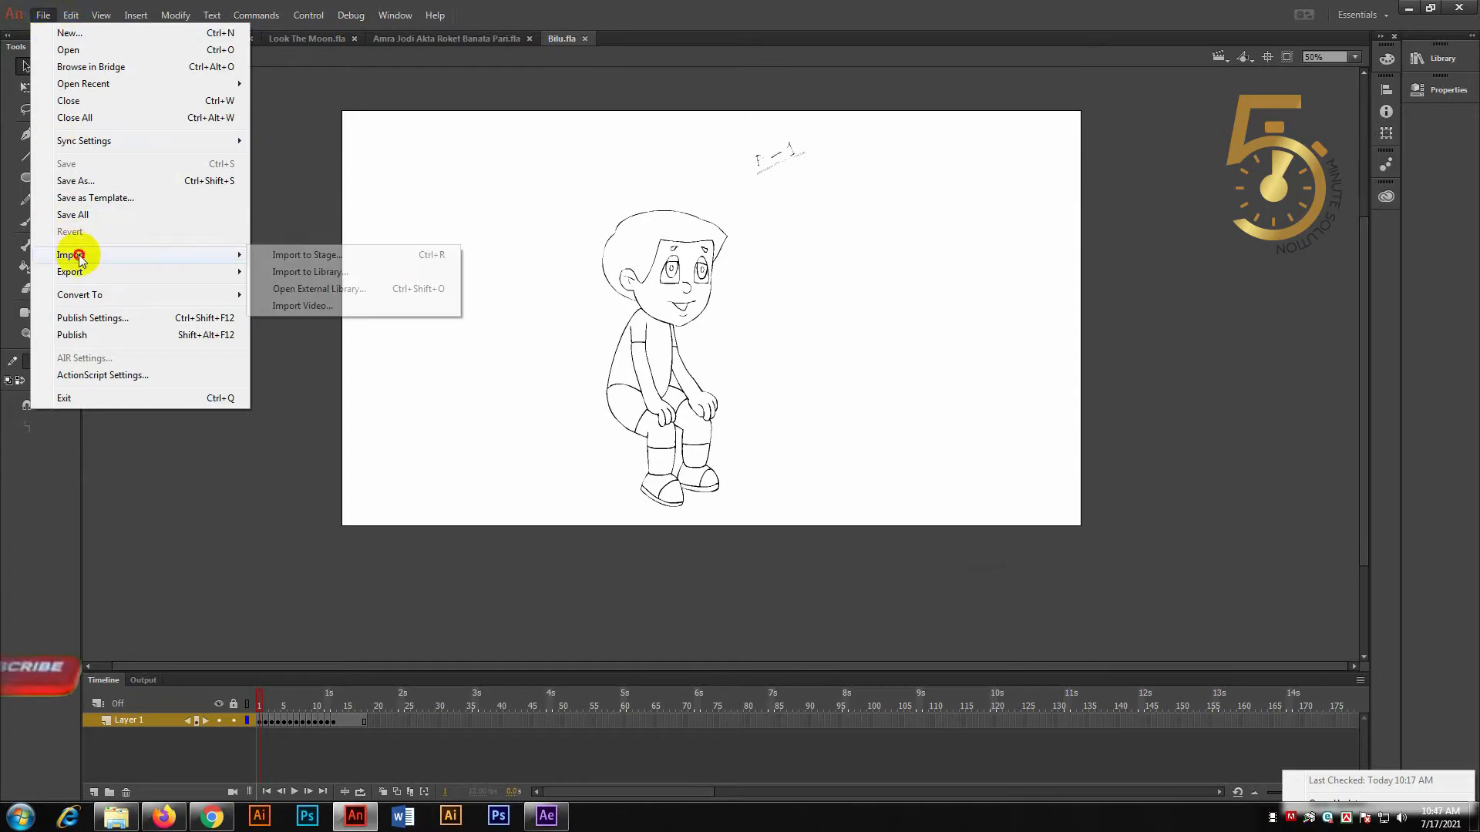
left_click(334, 259)
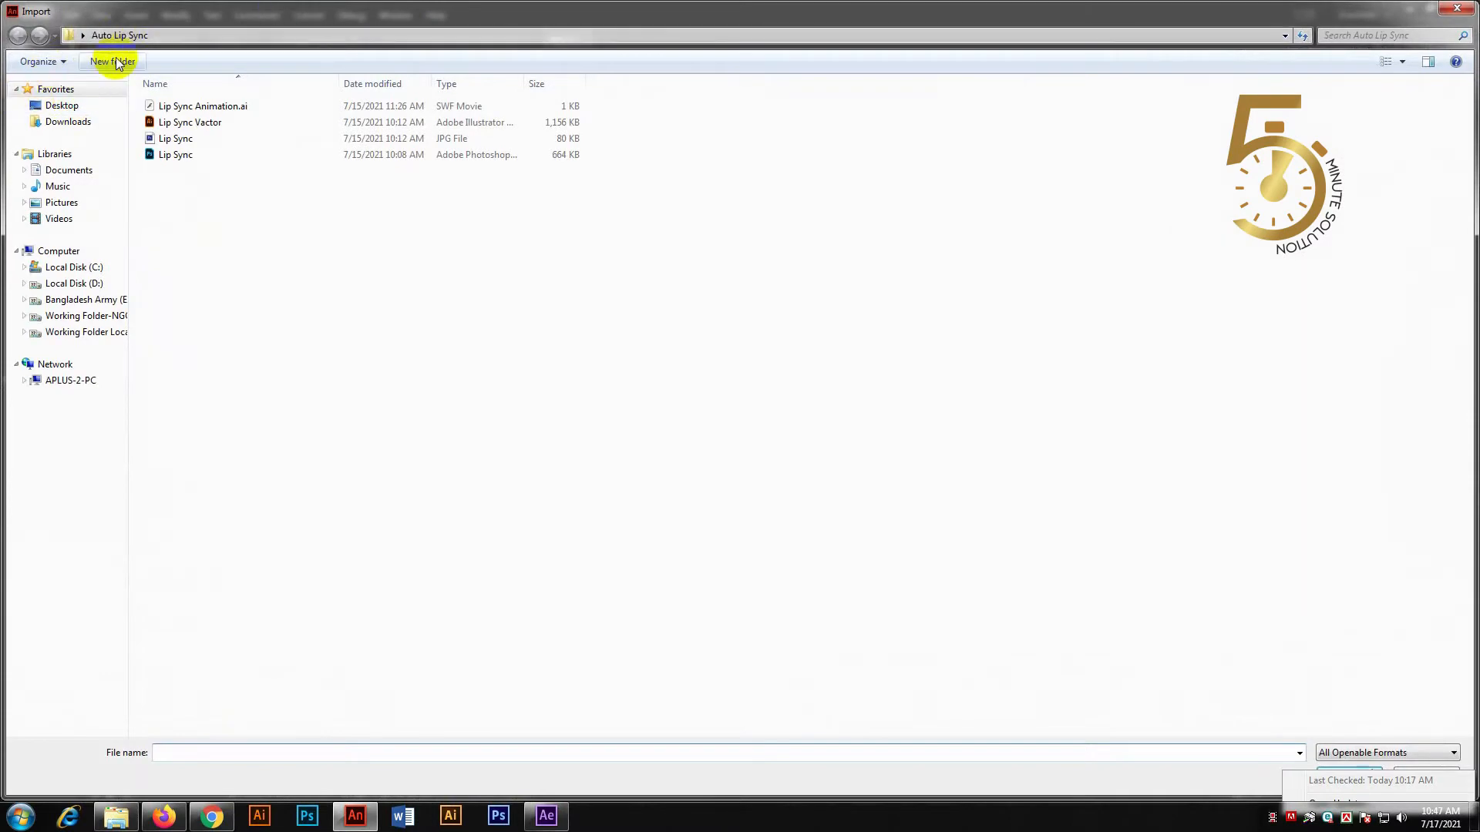
left_click(60, 105)
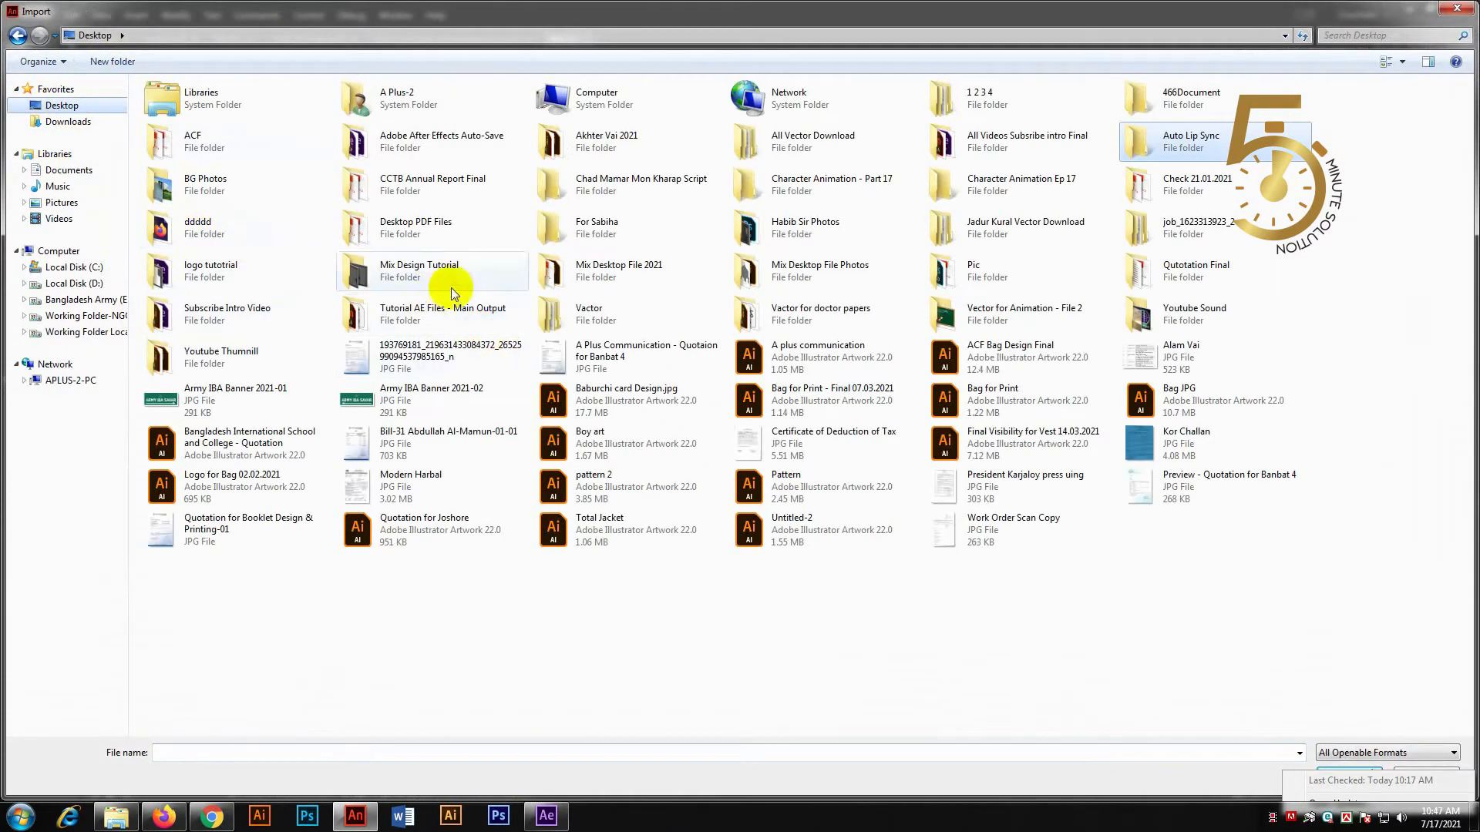
left_click(1459, 11)
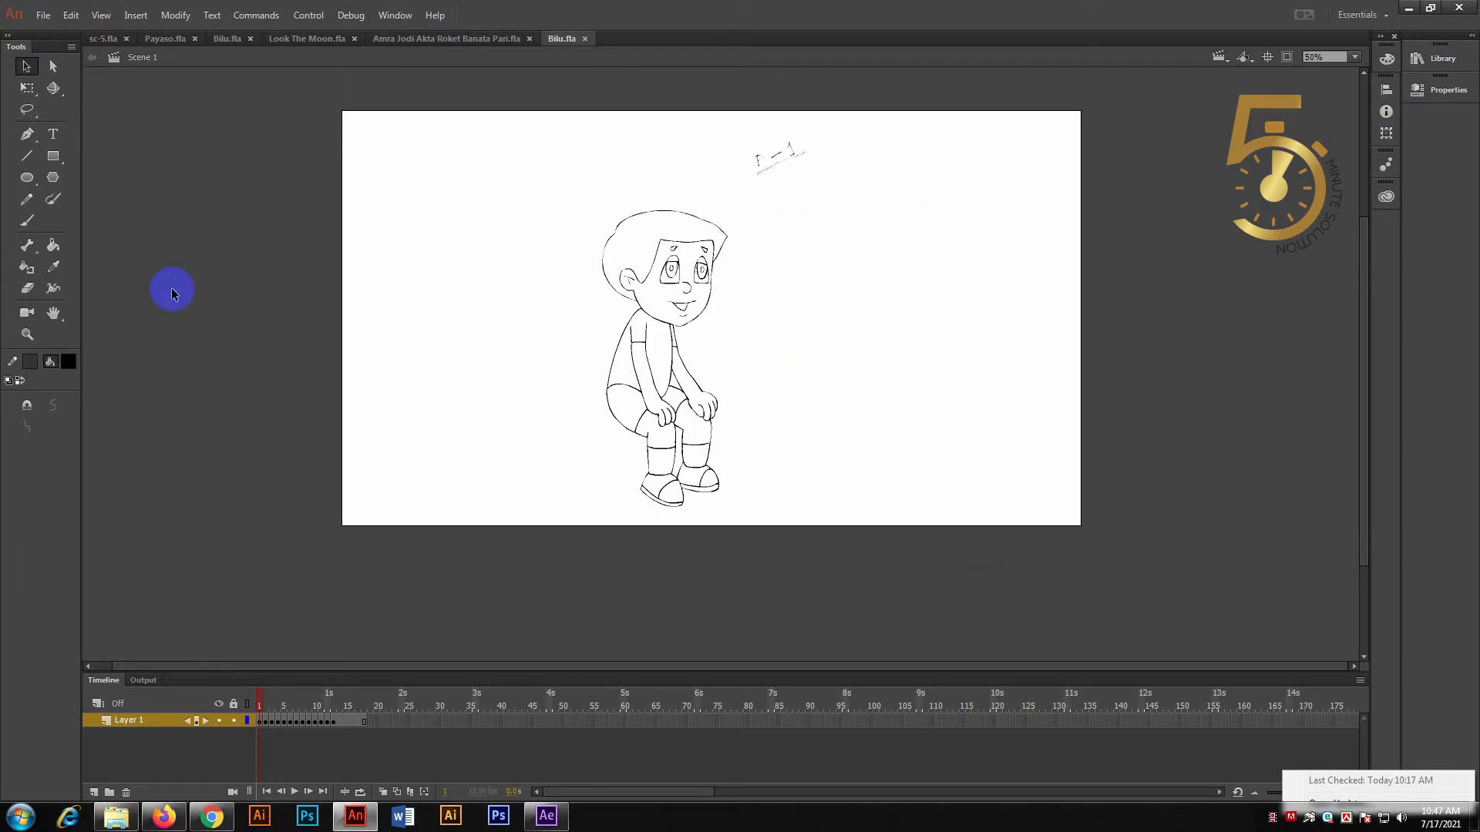
Scrub through the Layer 1 frames and examine the boy's line drawings from the sitting pose to the standing pose.
mouse_move(278, 700)
left_mouse_down()
mouse_move(330, 692)
mouse_move(243, 718)
mouse_move(344, 733)
mouse_move(224, 733)
mouse_move(373, 737)
left_mouse_up()
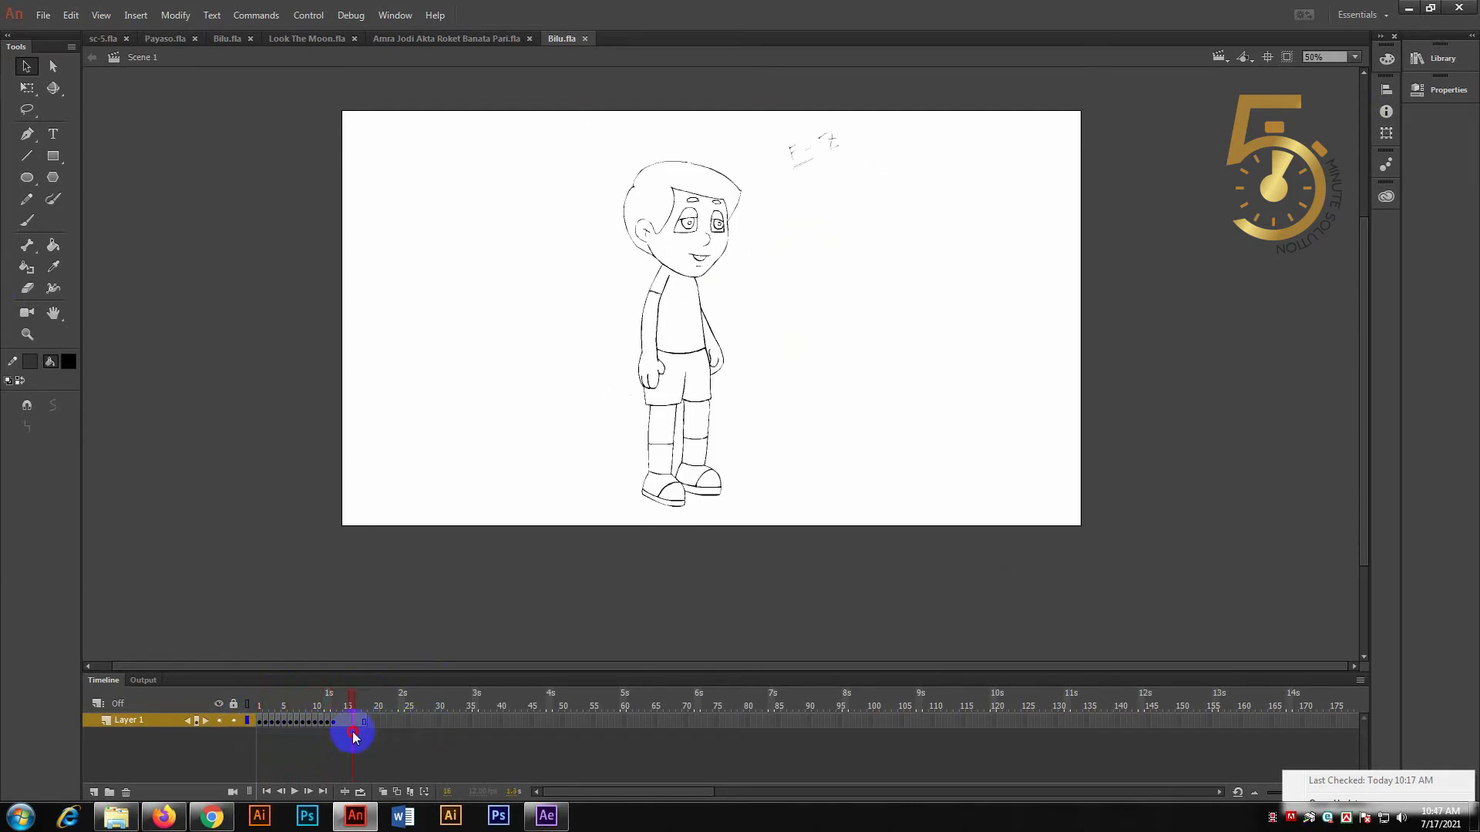
mouse_move(638, 106)
left_mouse_down()
mouse_move(898, 386)
mouse_move(910, 378)
left_mouse_up()
mouse_move(1008, 117)
left_mouse_down()
mouse_move(410, 637)
mouse_move(420, 628)
left_mouse_up()
left_click(851, 464)
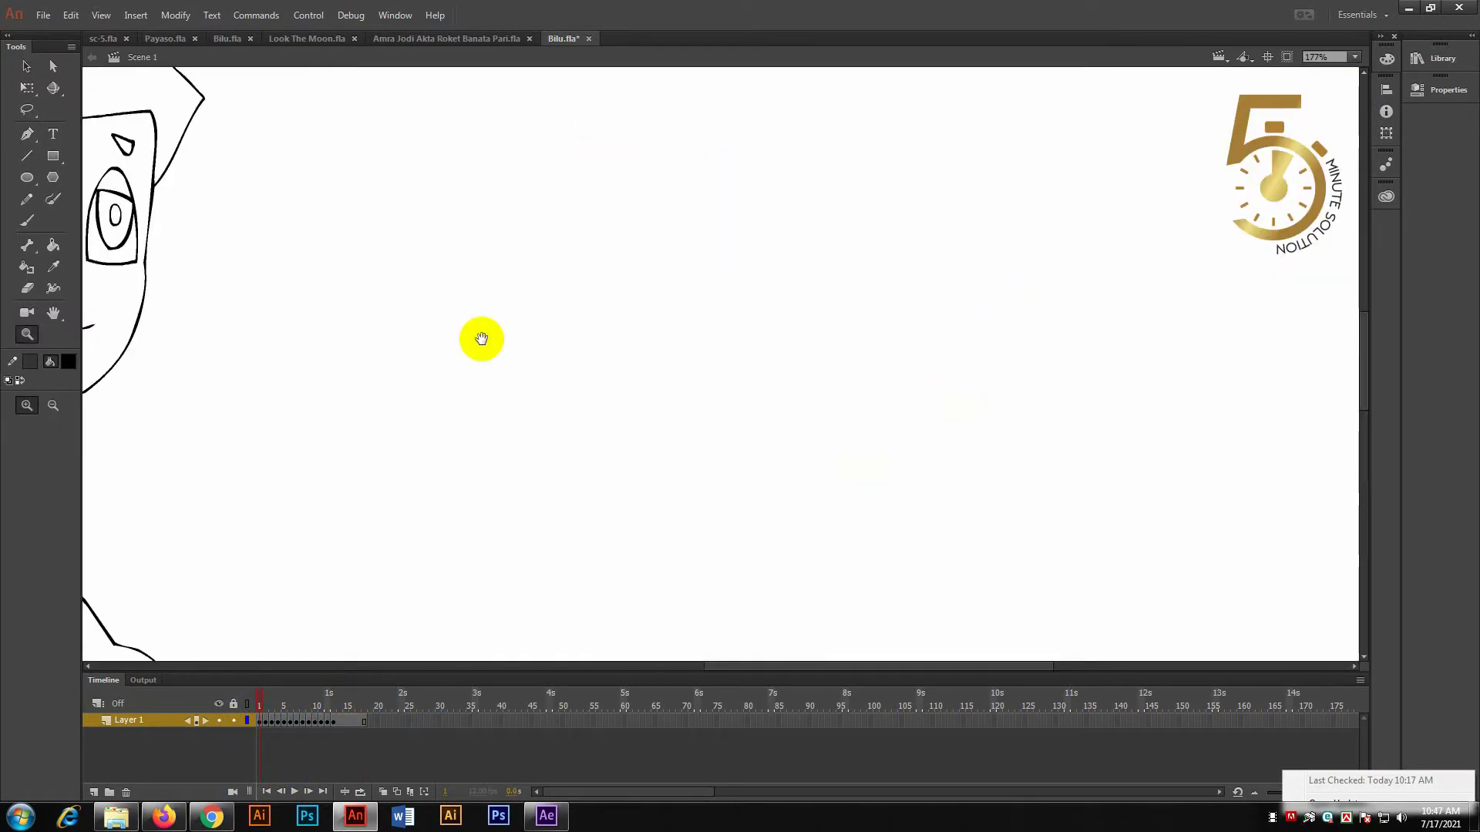
mouse_move(189, 351)
left_mouse_down()
mouse_move(745, 381)
mouse_move(763, 395)
left_mouse_up()
left_click(777, 380, "alt")
scroll(717, 439, "down", 1)
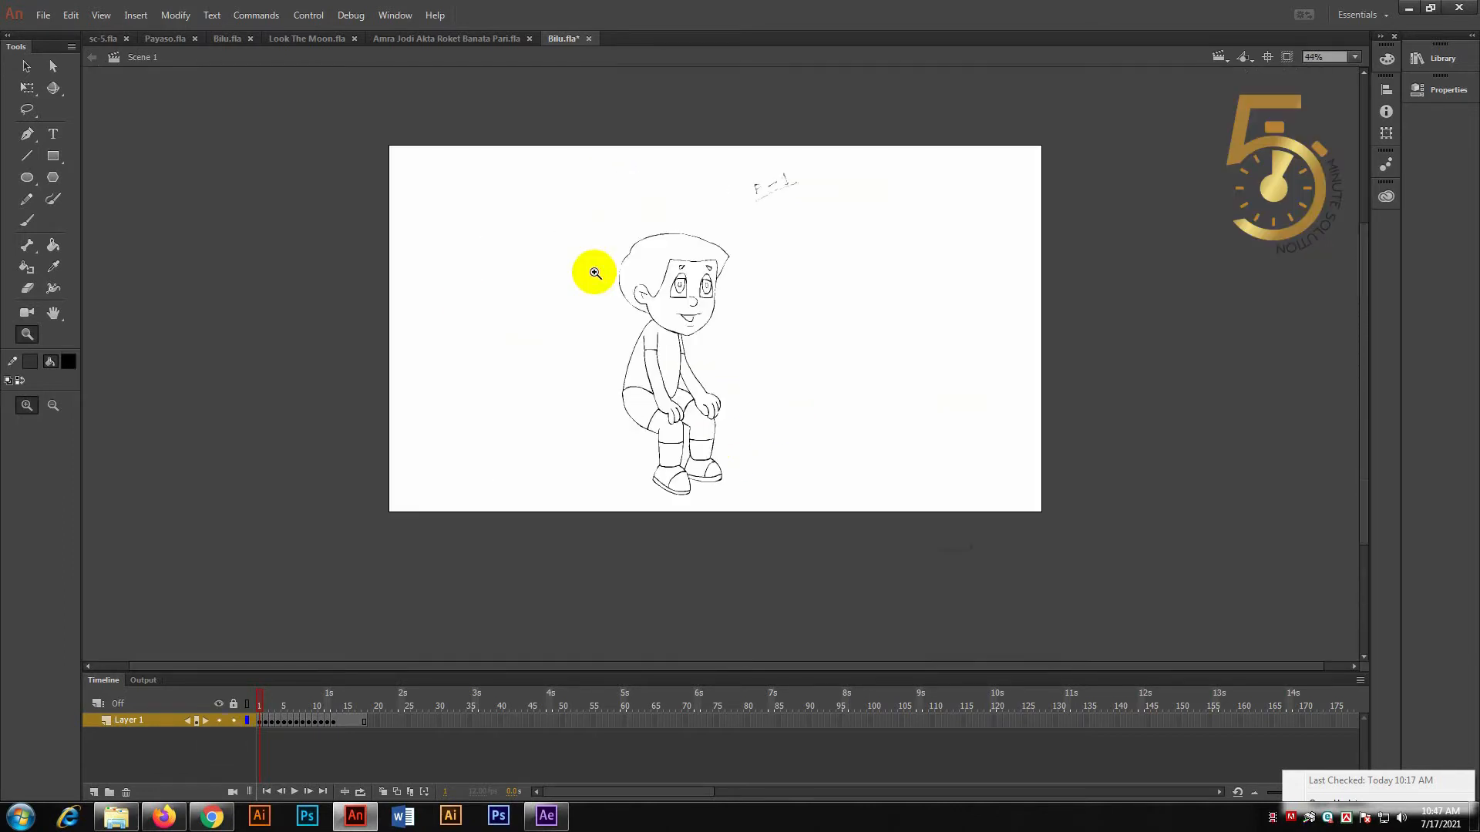
left_click(591, 273, "alt")
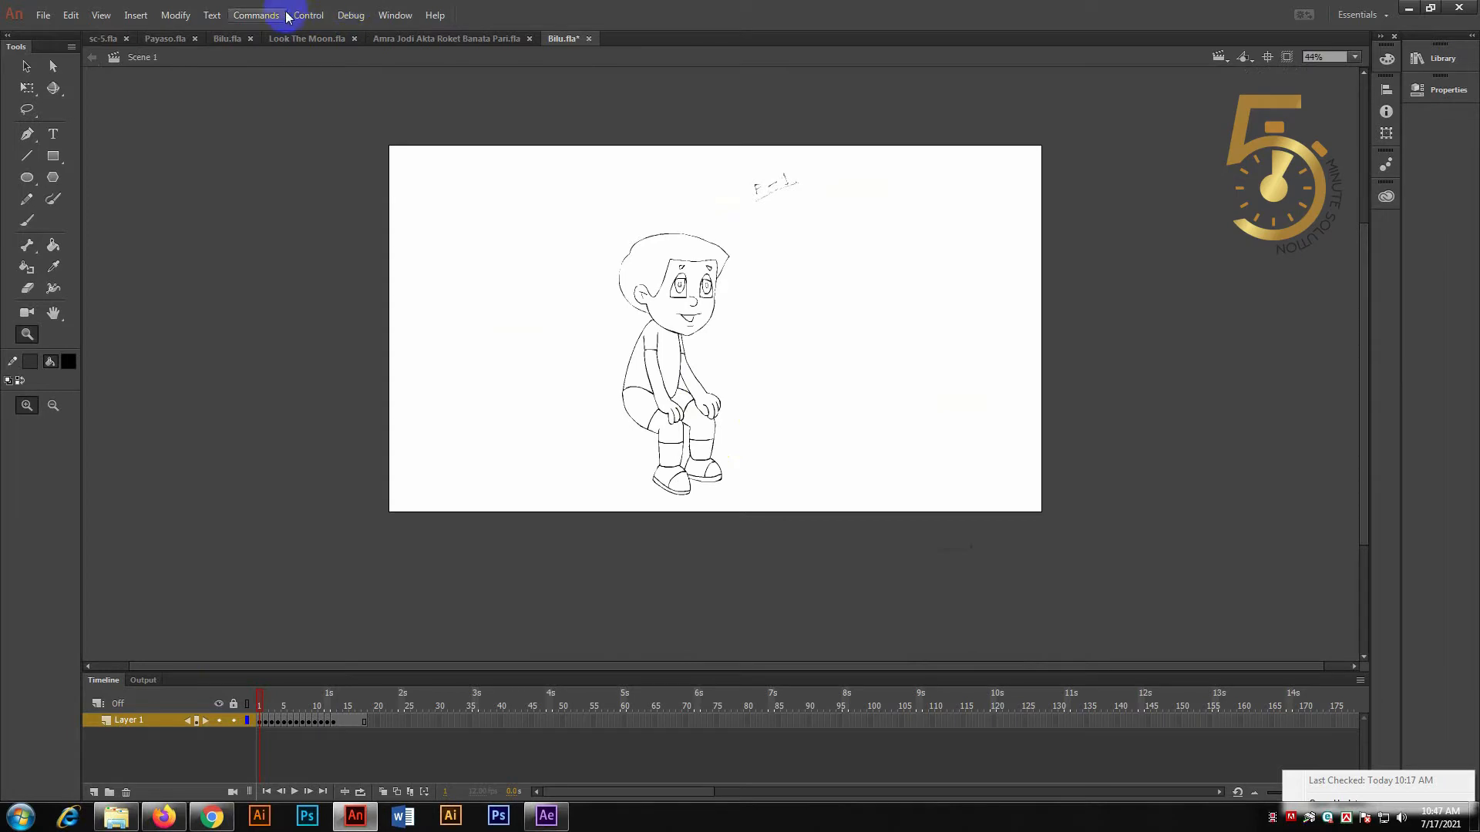
Show the rulers and add two horizontal guides, one under the boy's front shoe and one across the shoe tops.
left_click(319, 15)
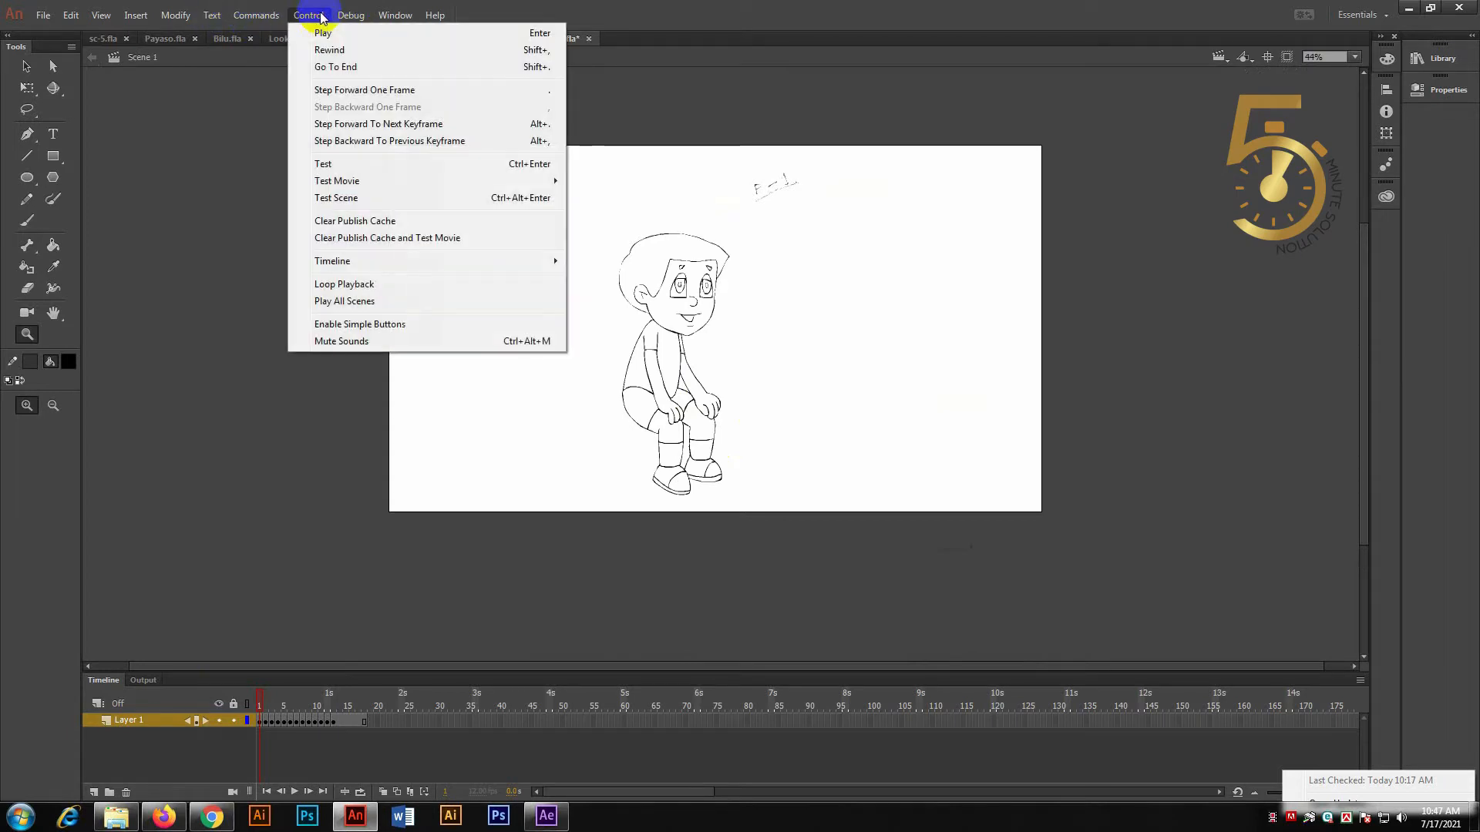
mouse_move(108, 16)
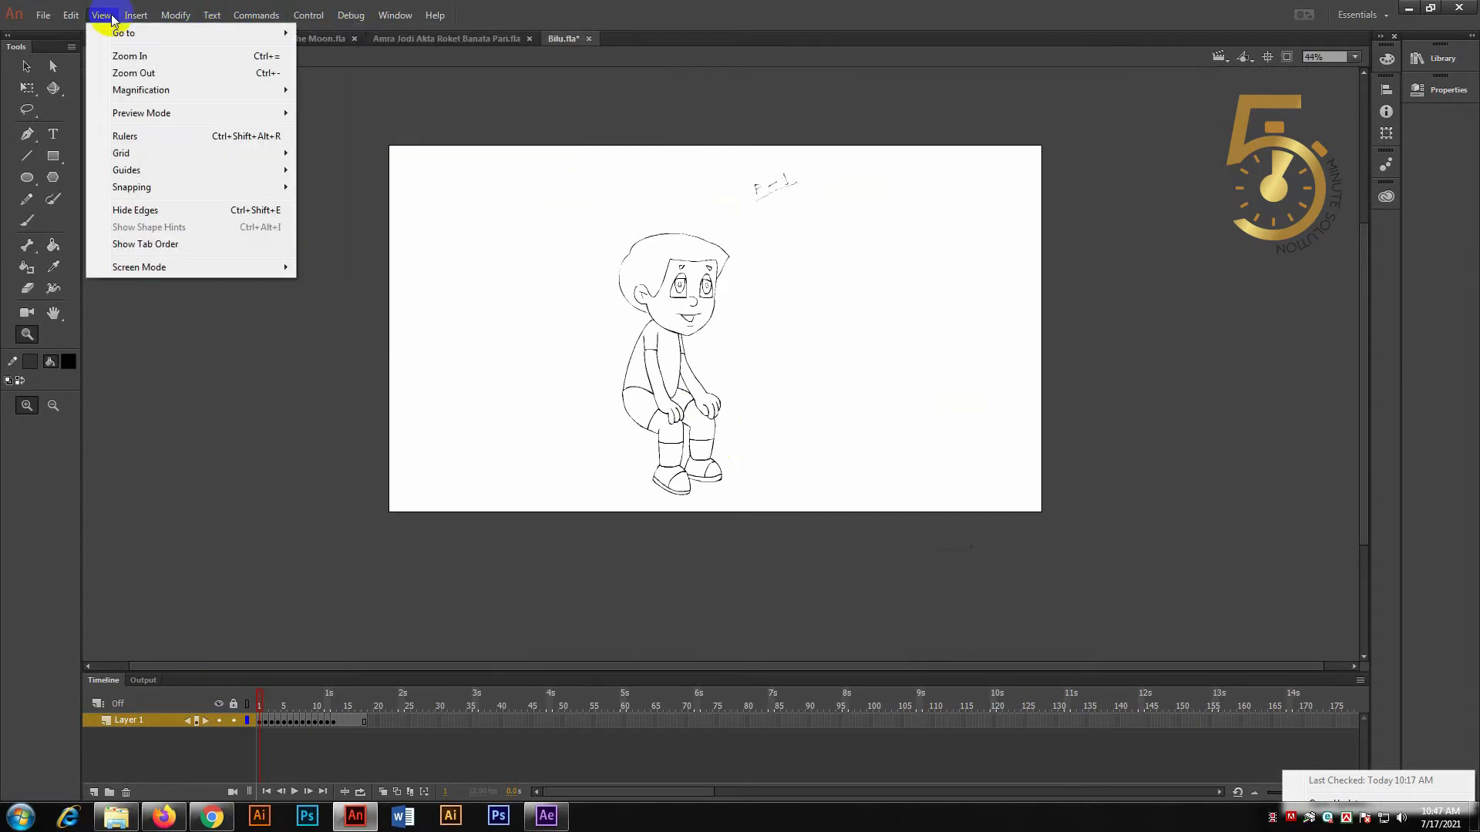
left_click(151, 136)
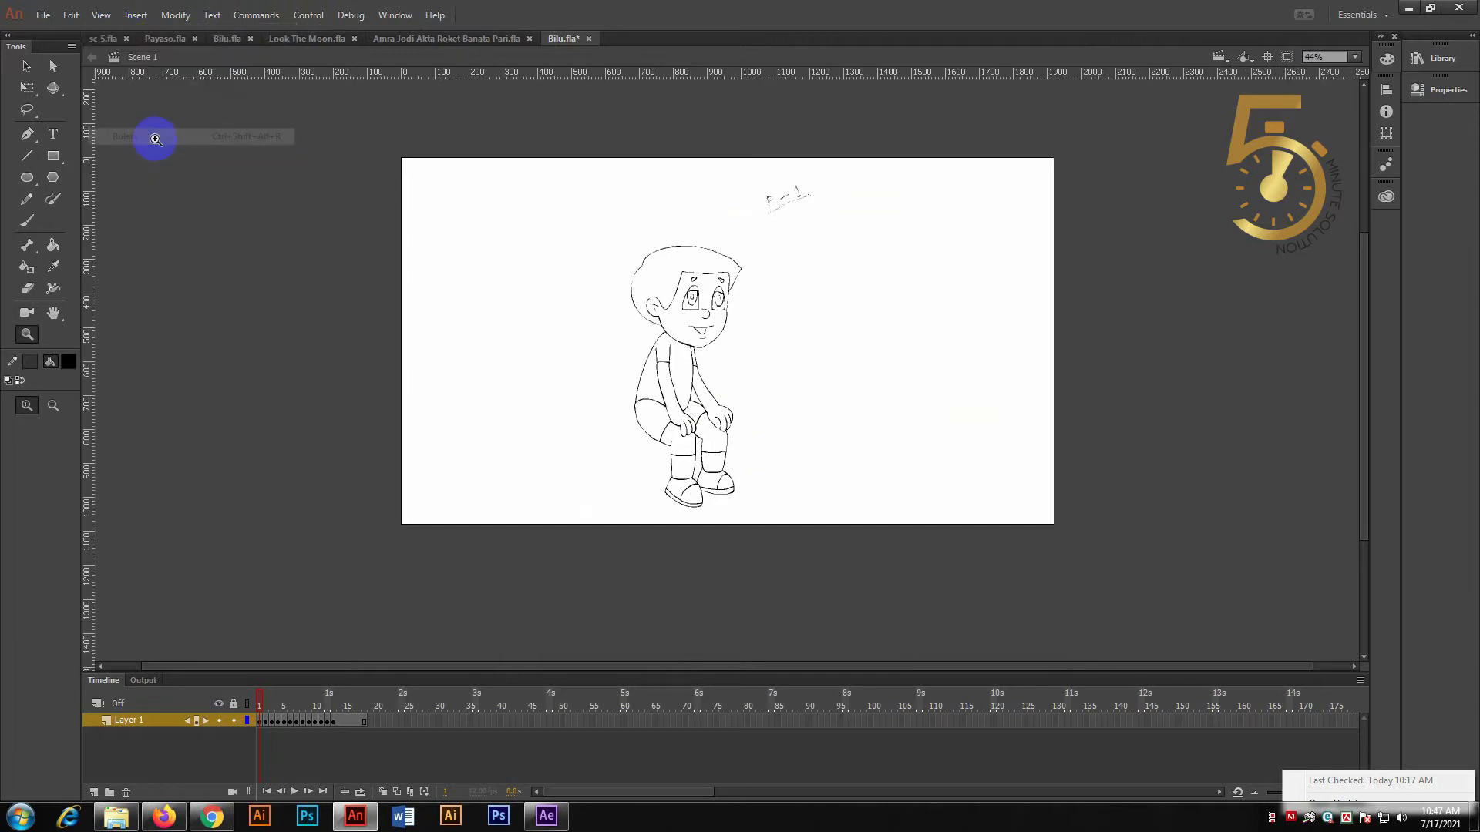
left_click_drag(578, 74, 762, 508)
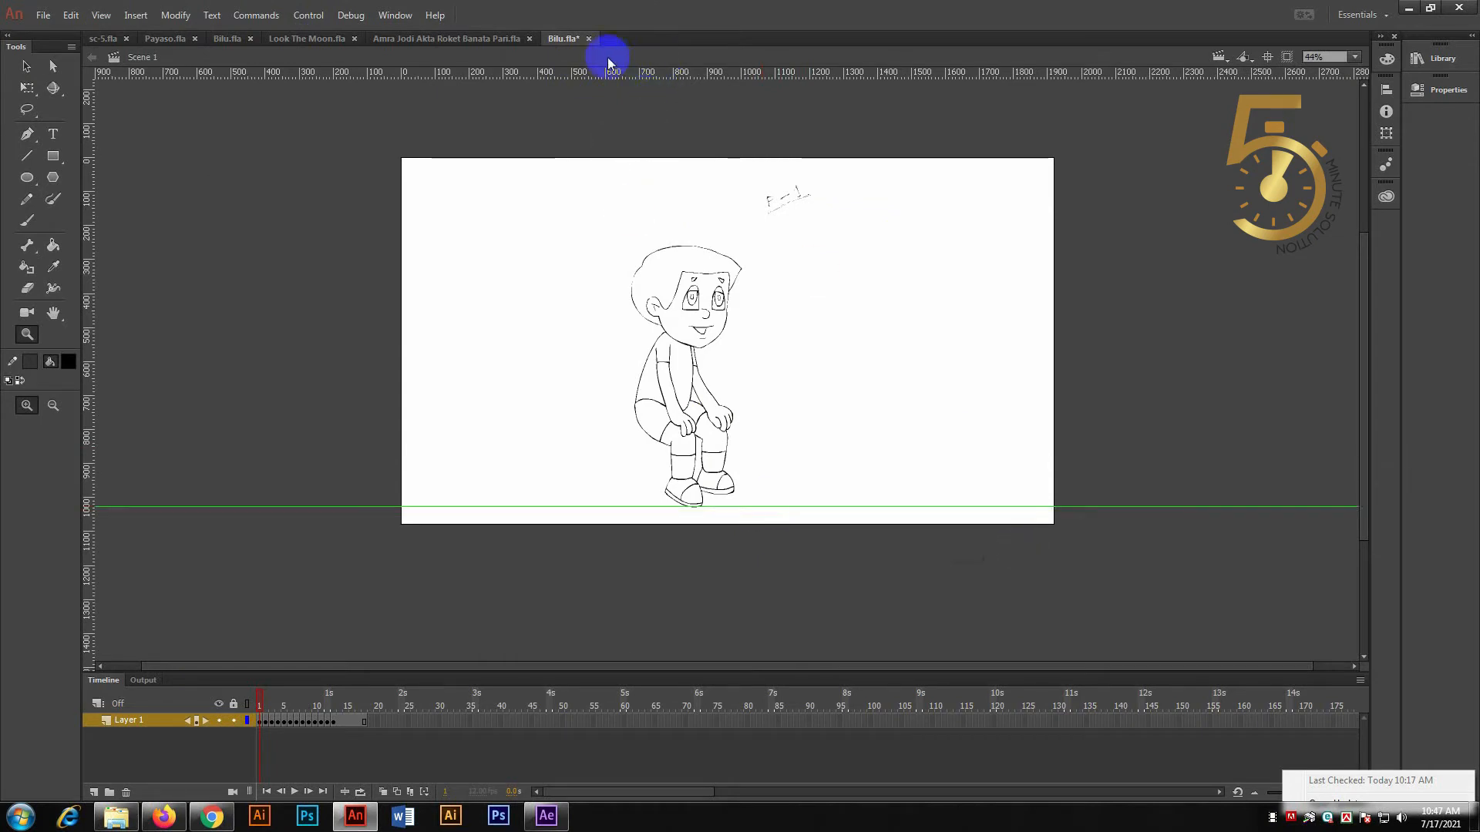
left_click_drag(376, 74, 693, 479)
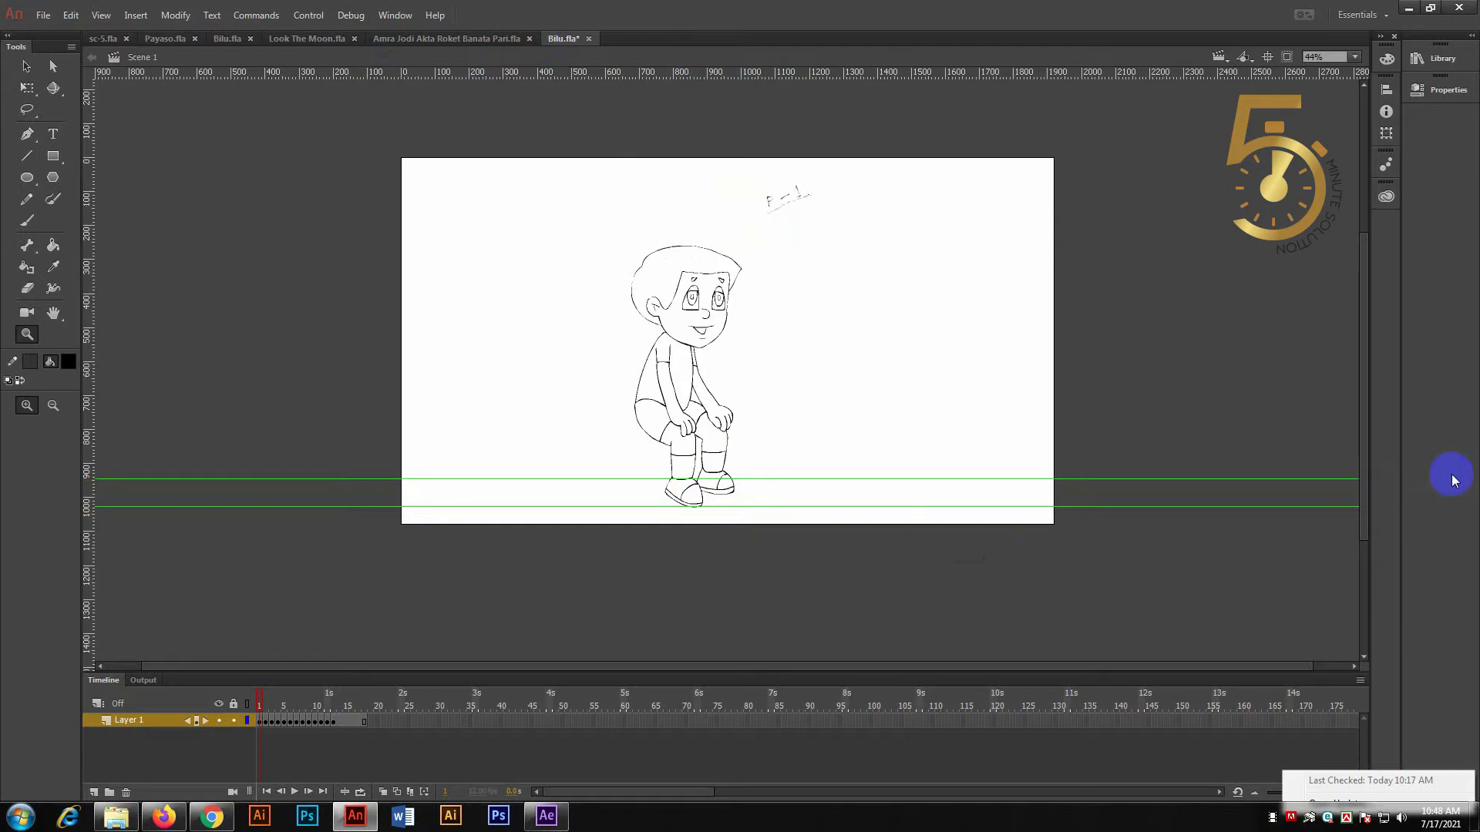
Shift the lower guide slightly down so it lines up with the sole of the boy's front shoe.
left_click(670, 588)
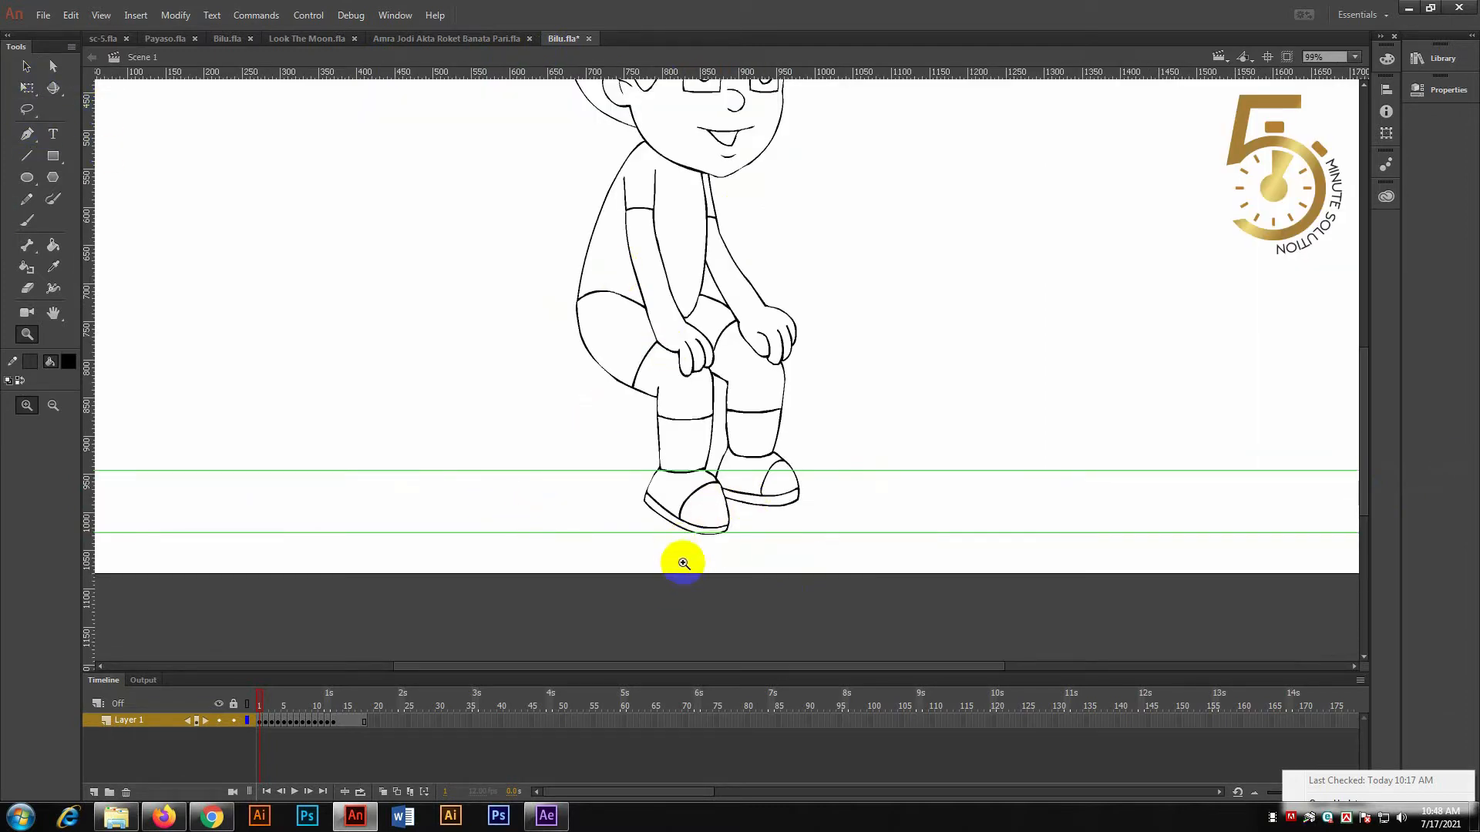
left_click(25, 66)
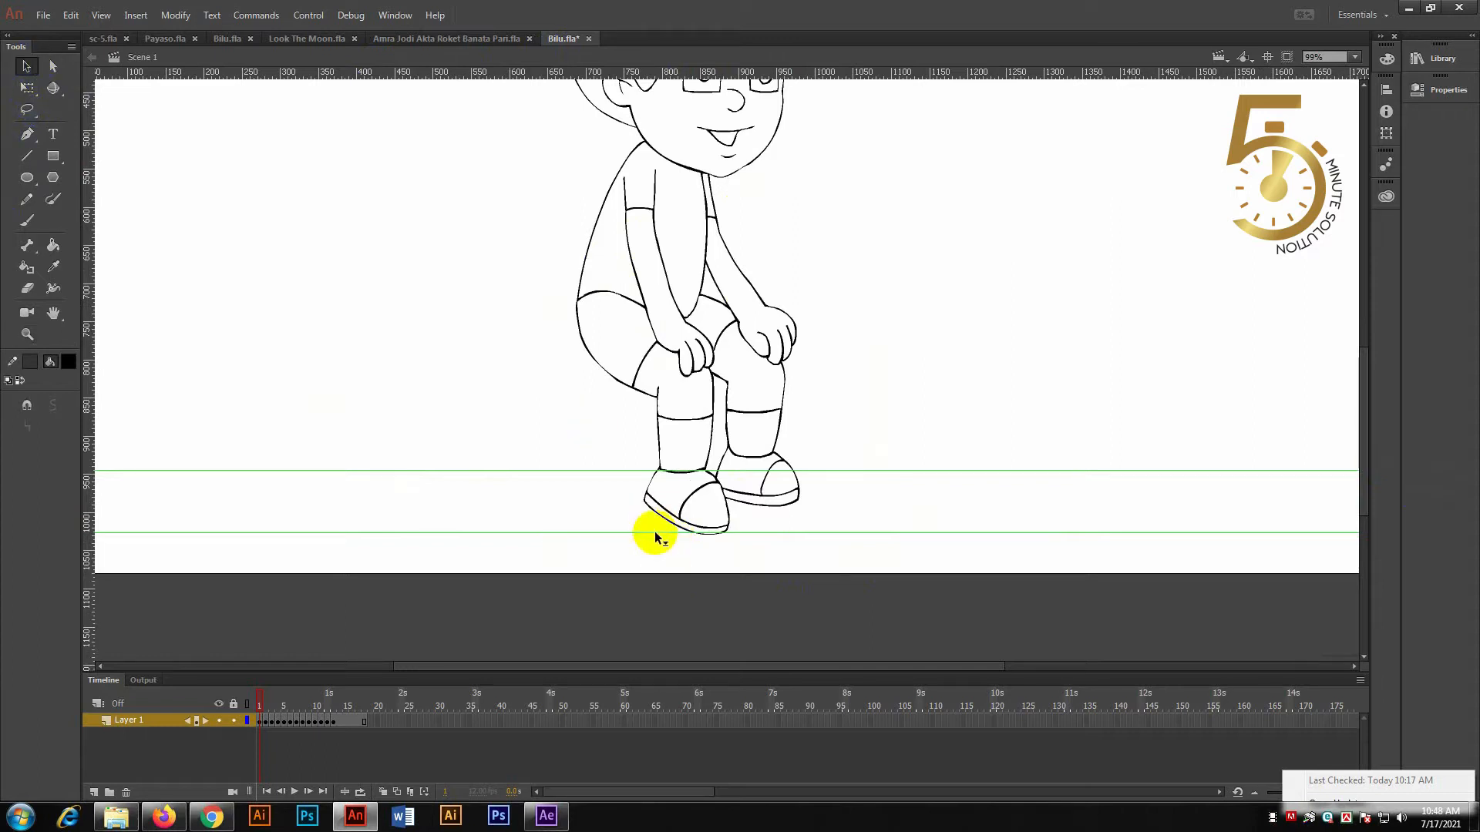
left_click_drag(652, 532, 656, 535)
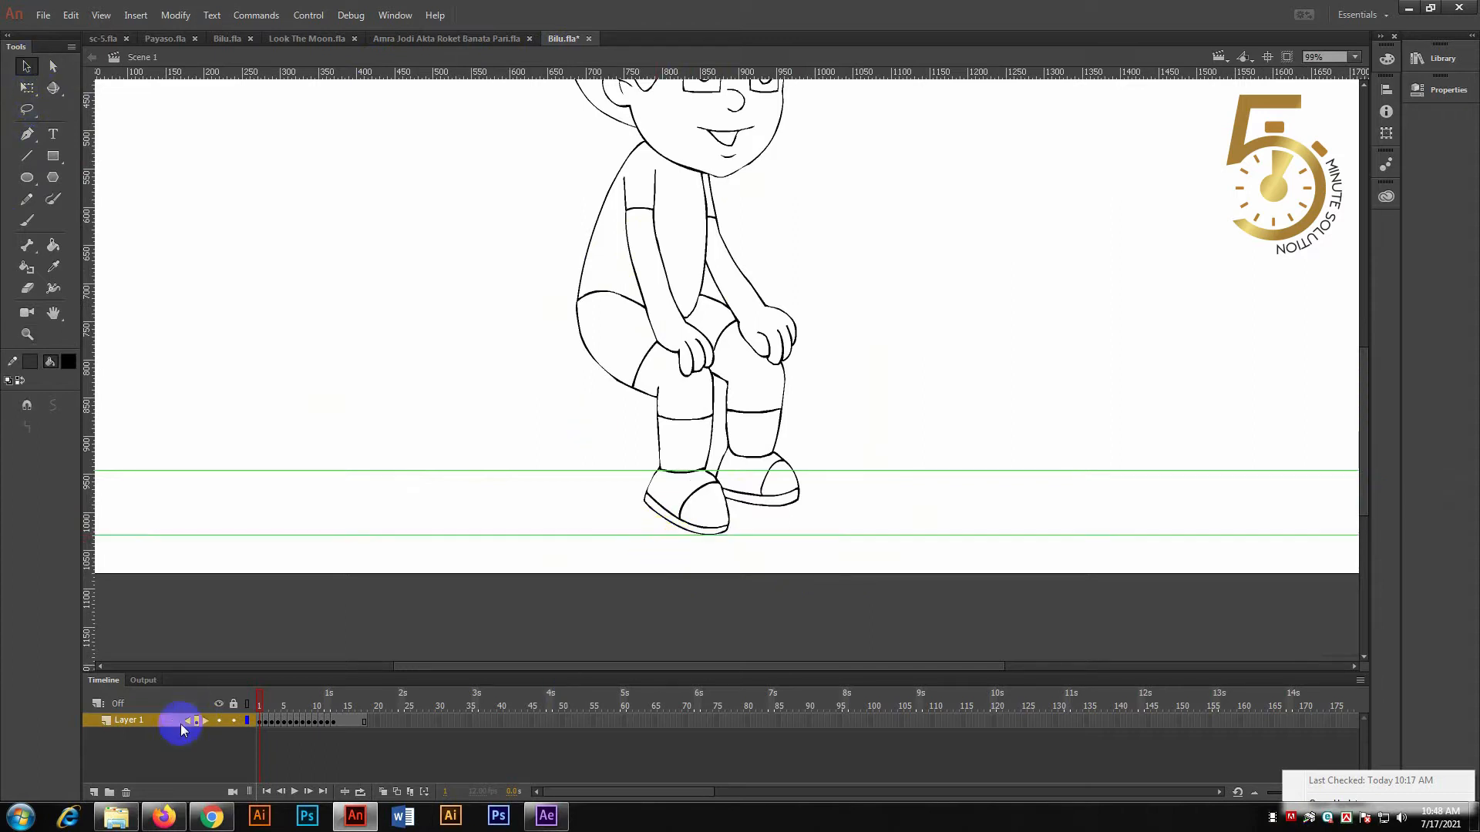
Scrub through the frames to check the boy's foot positions against the guides and inspect the standing drawing's fills.
left_click_drag(271, 697, 267, 702)
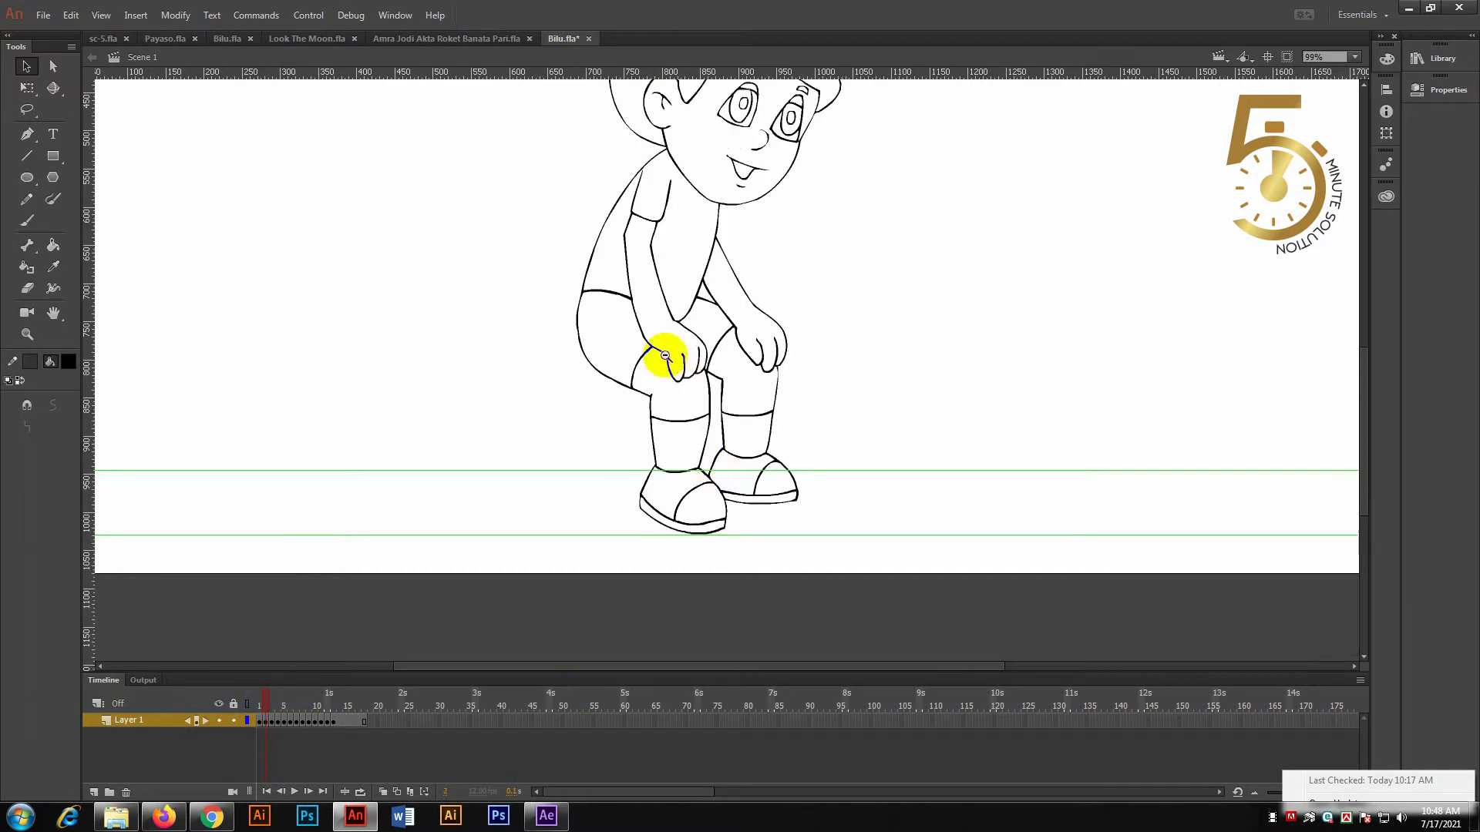
key("ctrl+minus")
left_click_drag(327, 722, 347, 740)
left_click_drag(265, 698, 339, 702)
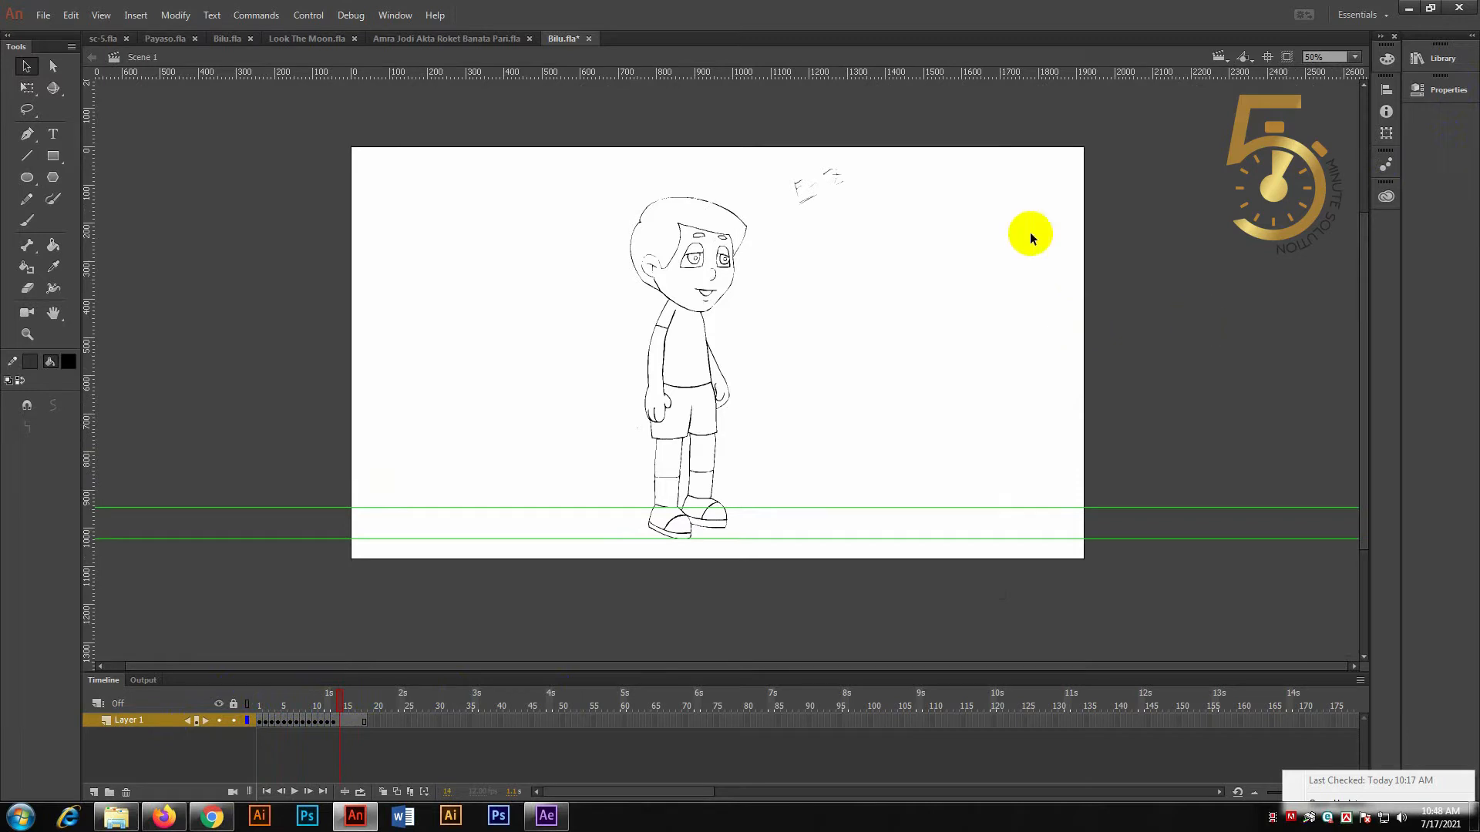
left_click_drag(1006, 126, 519, 604)
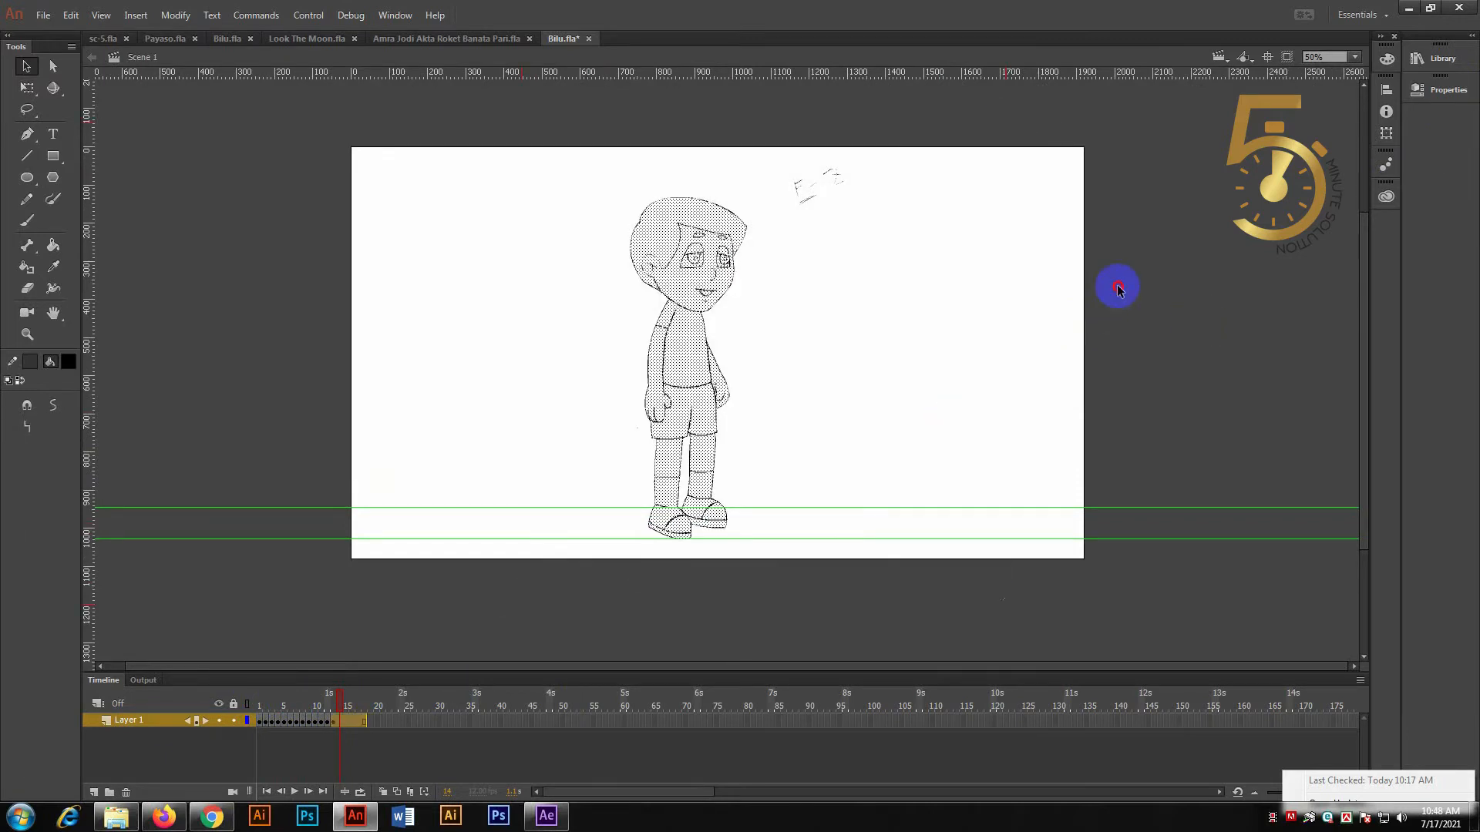
left_click(1120, 286)
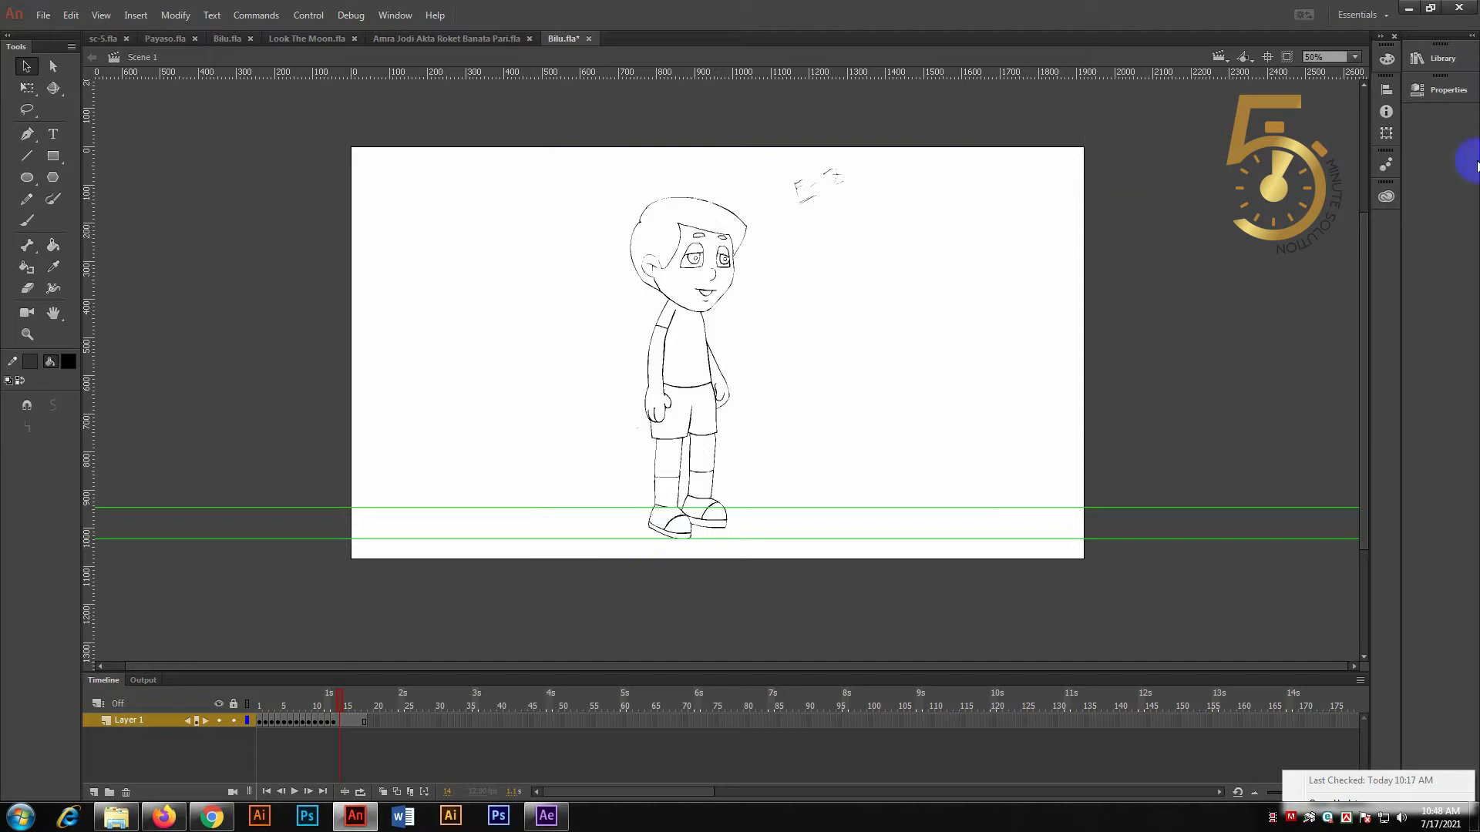
Set the document's stage colour to dark green.
left_click(1448, 91)
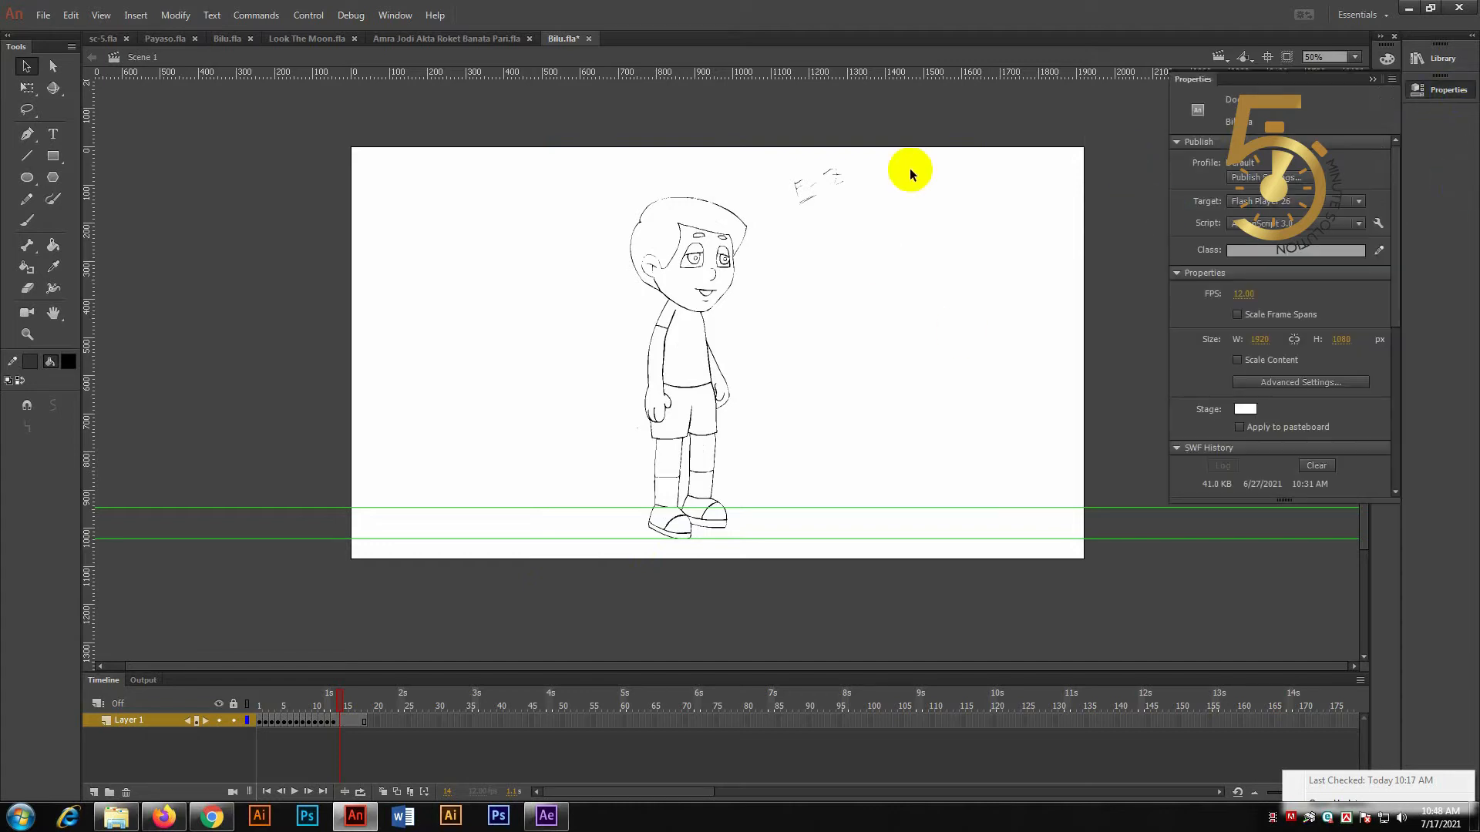
left_click(993, 260)
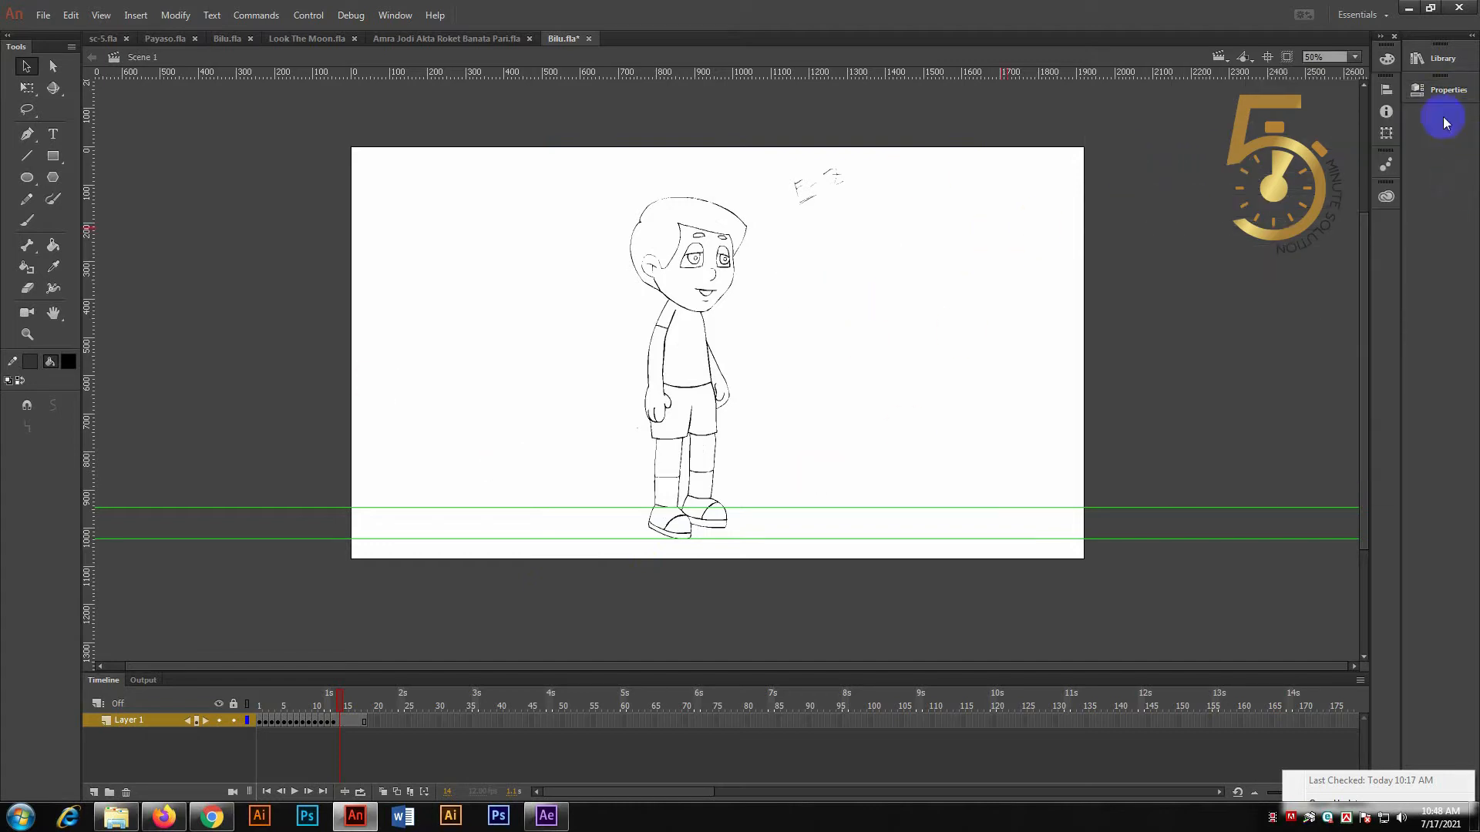
left_click(1426, 90)
left_click(1013, 206)
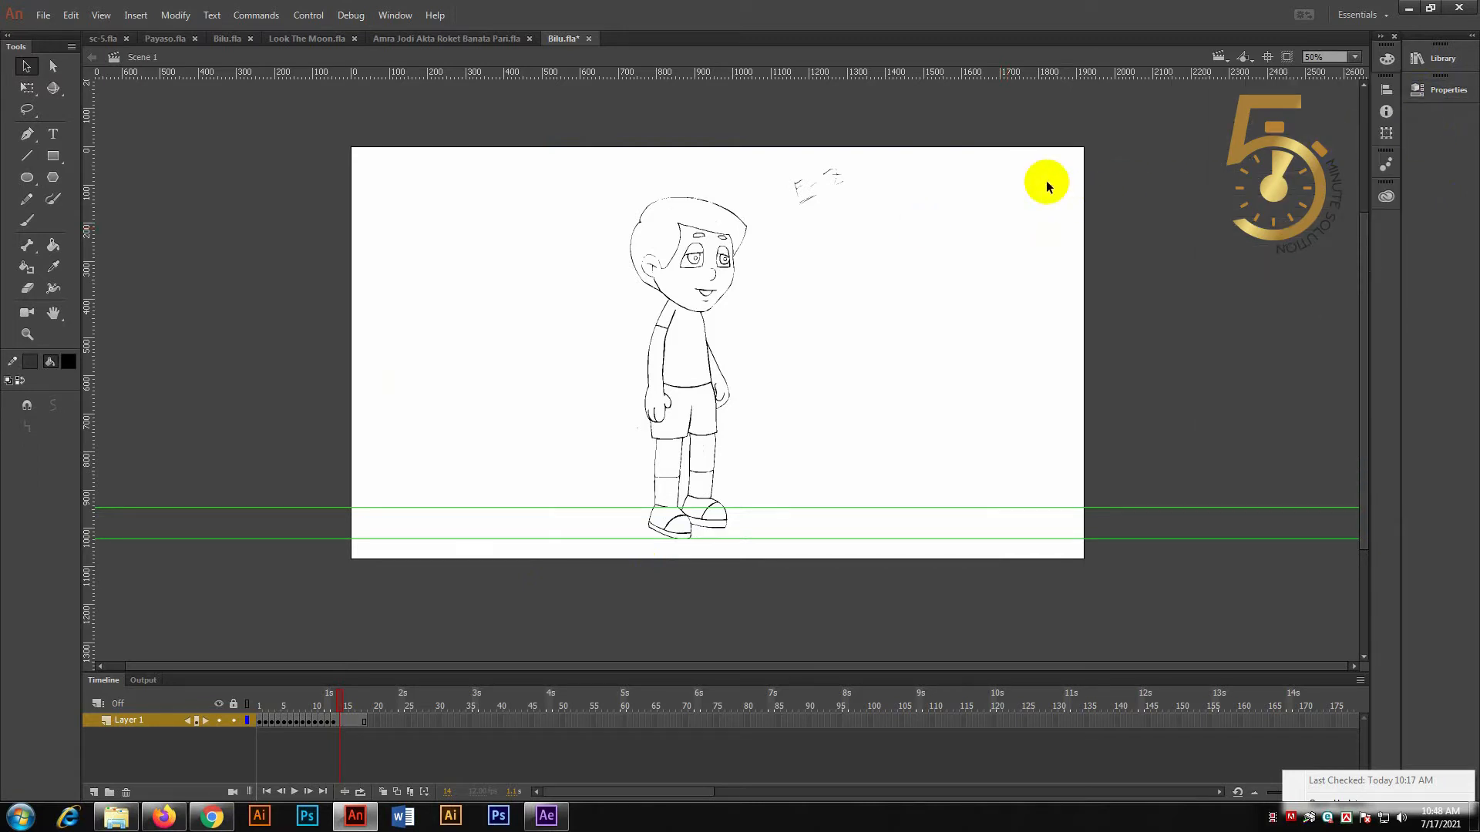
left_click(1449, 91)
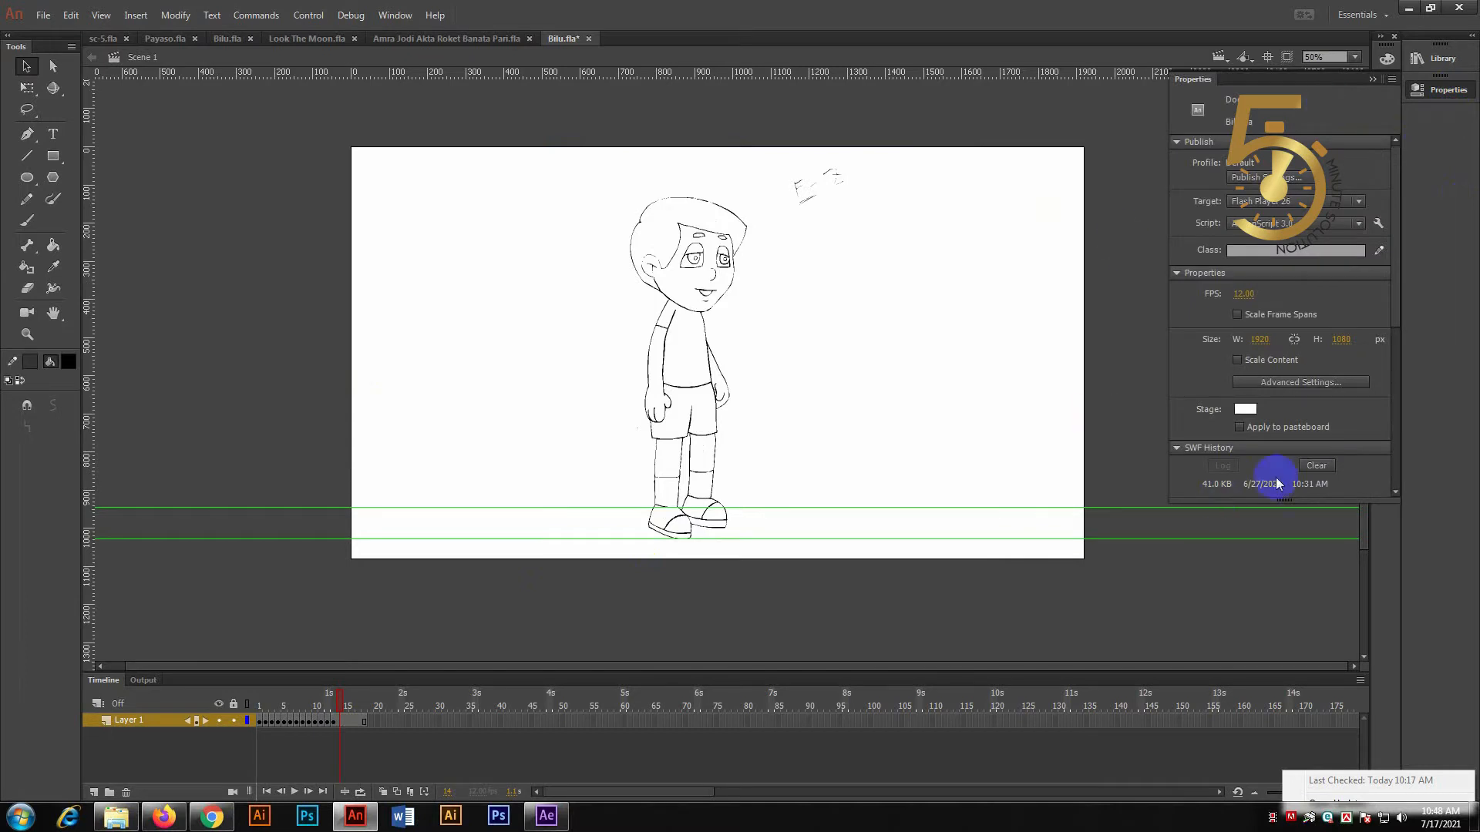
left_click(1245, 409)
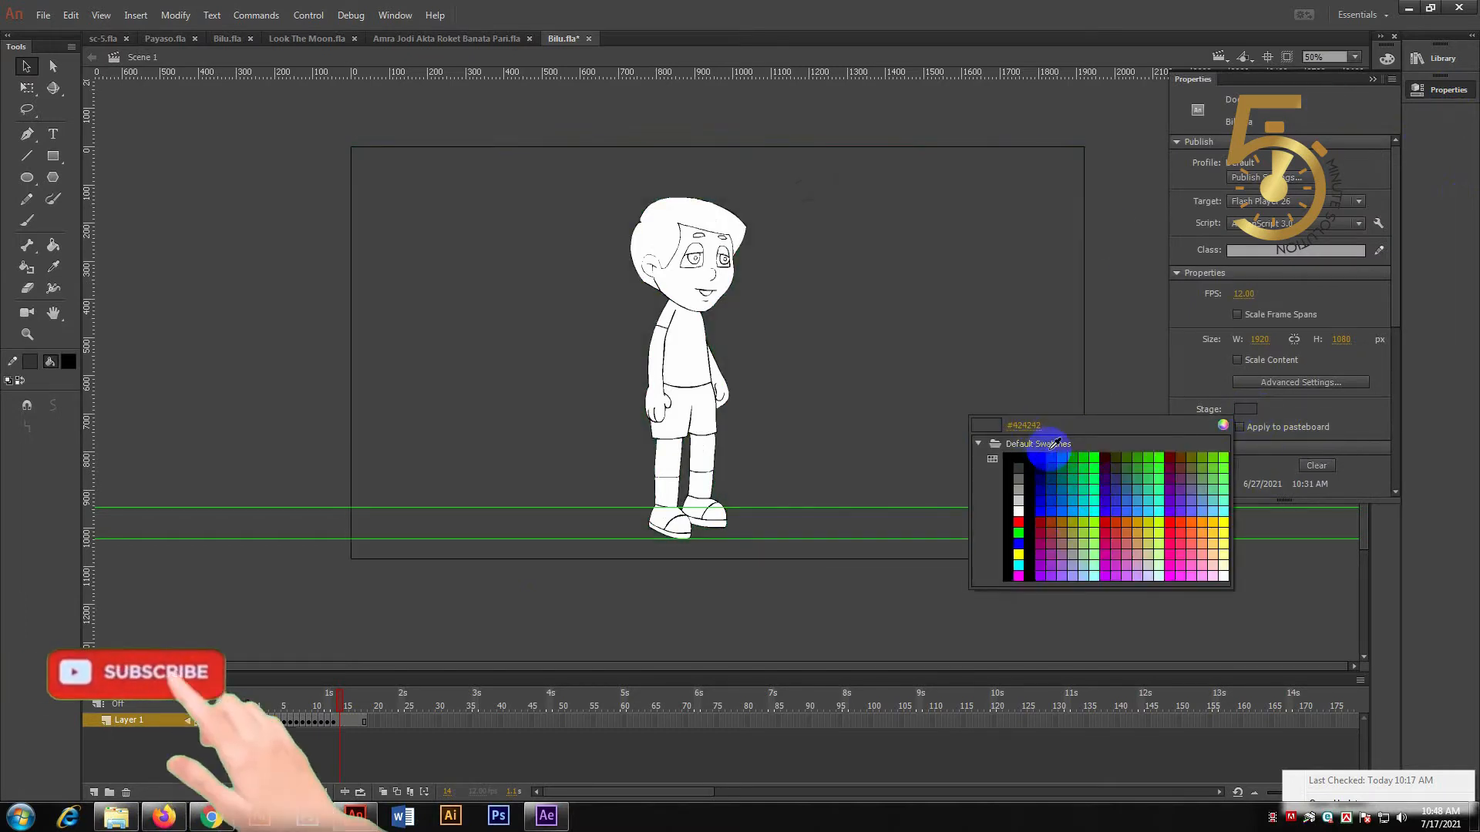
left_click(1061, 465)
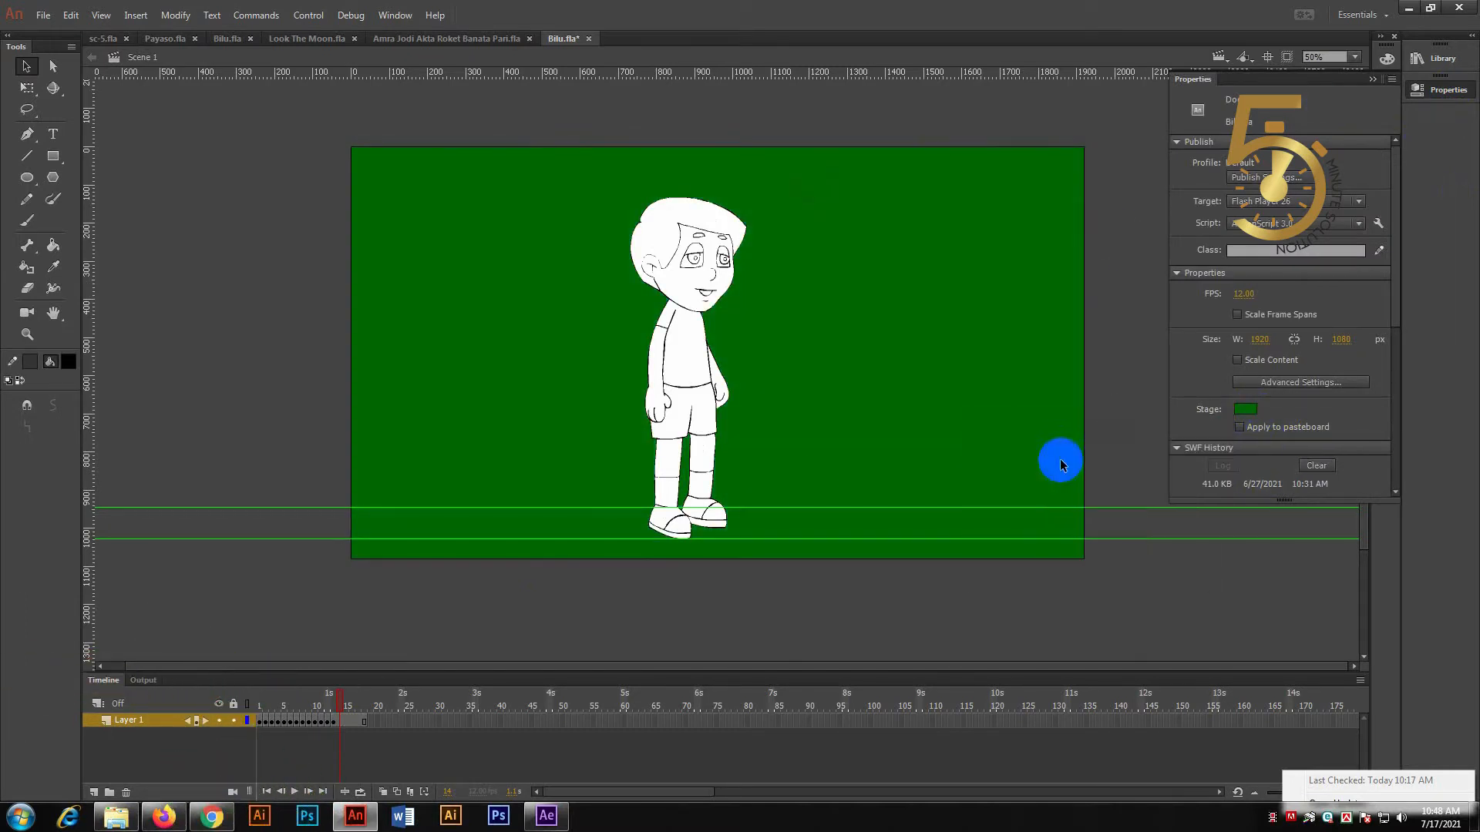
Delete the white fill of the boy's shirt in frame 1.
left_click_drag(304, 717, 259, 720)
left_click(691, 403)
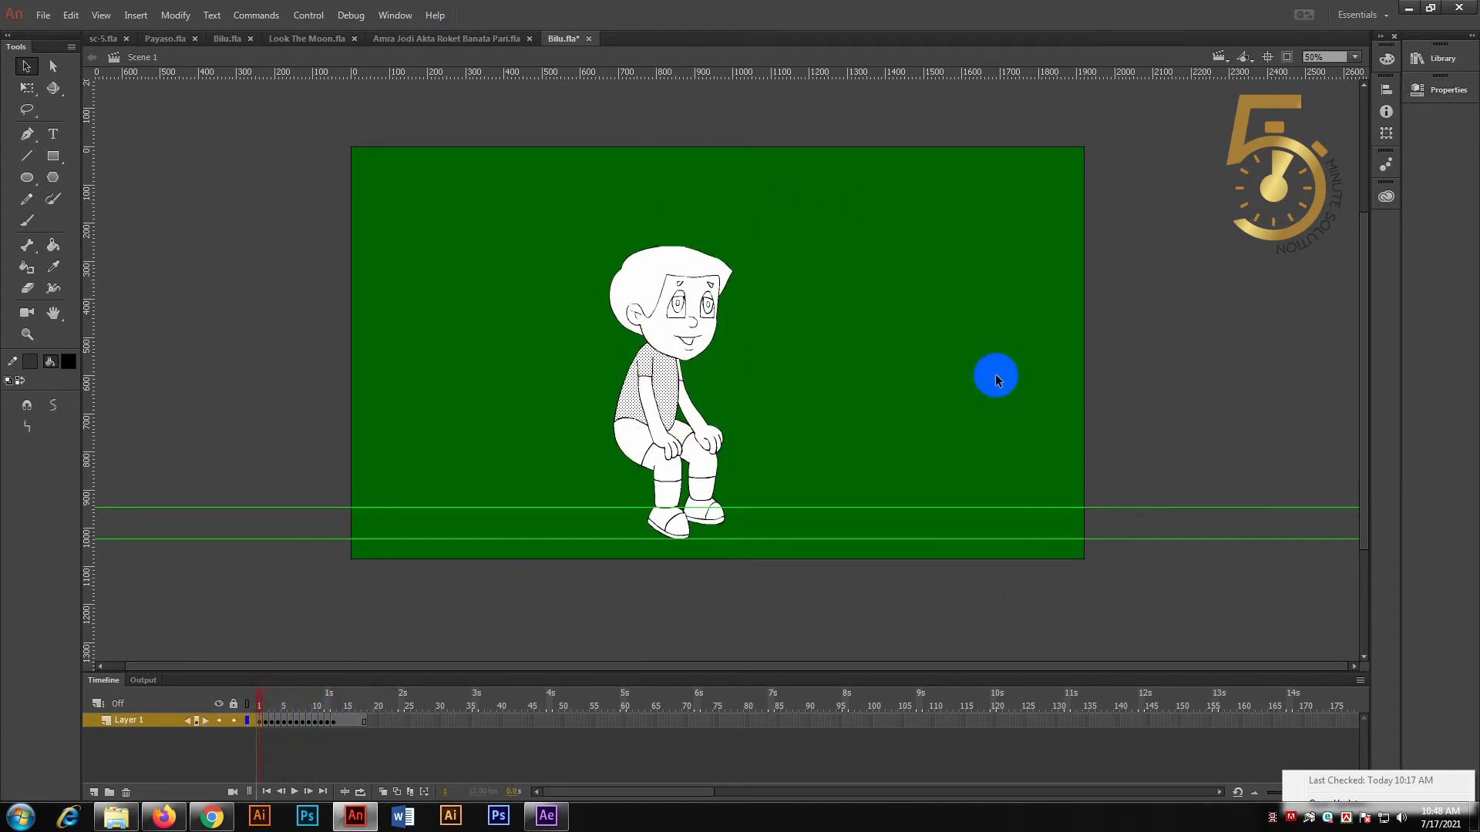
key("Delete")
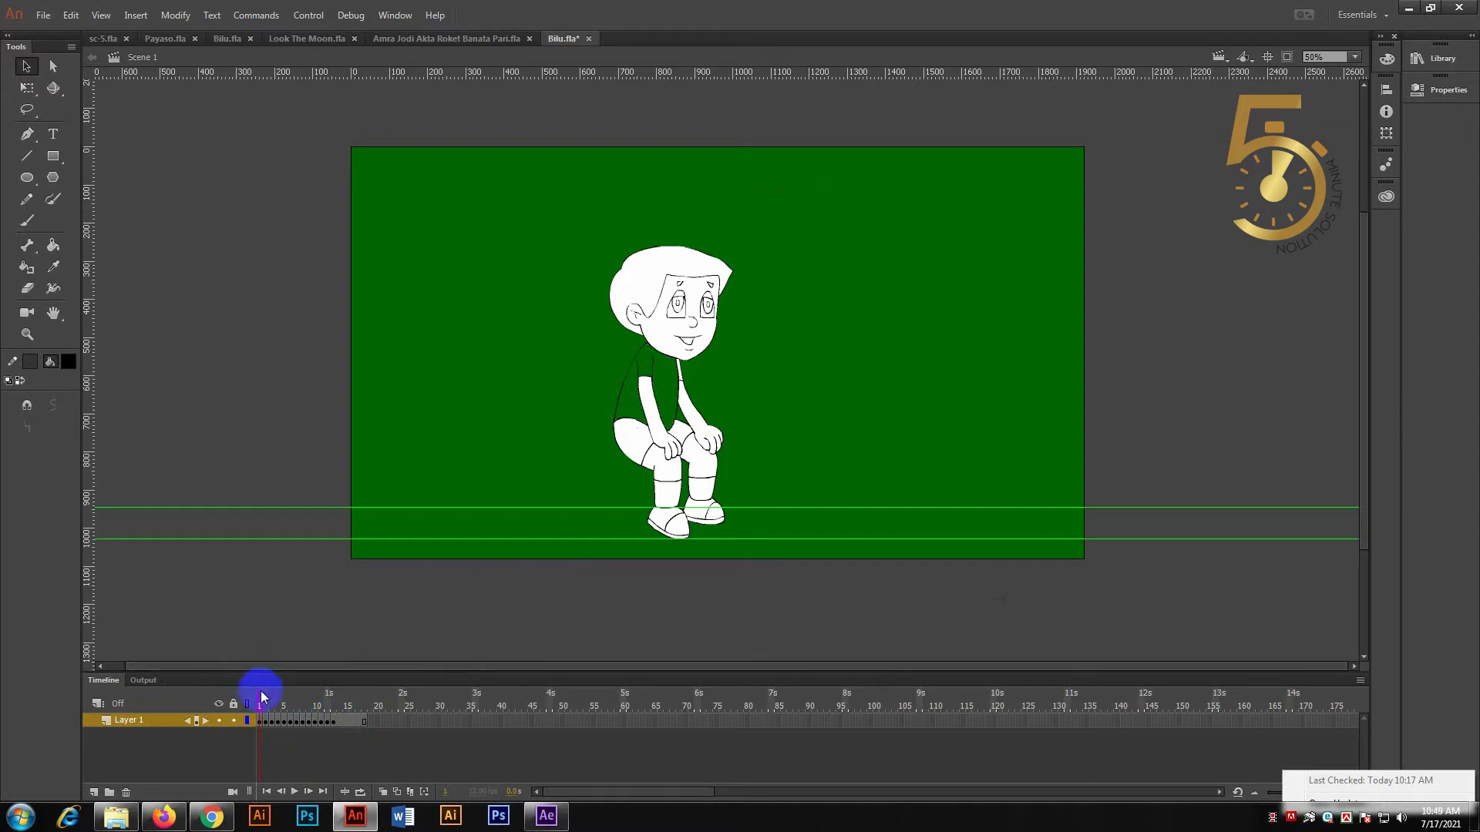
Scrub between frame 1 and the following frames to compare the boy's fills and poses against the green stage.
mouse_move(261, 697)
left_mouse_down()
mouse_move(280, 720)
mouse_move(345, 709)
mouse_move(291, 700)
mouse_move(331, 701)
mouse_move(260, 716)
left_mouse_up()
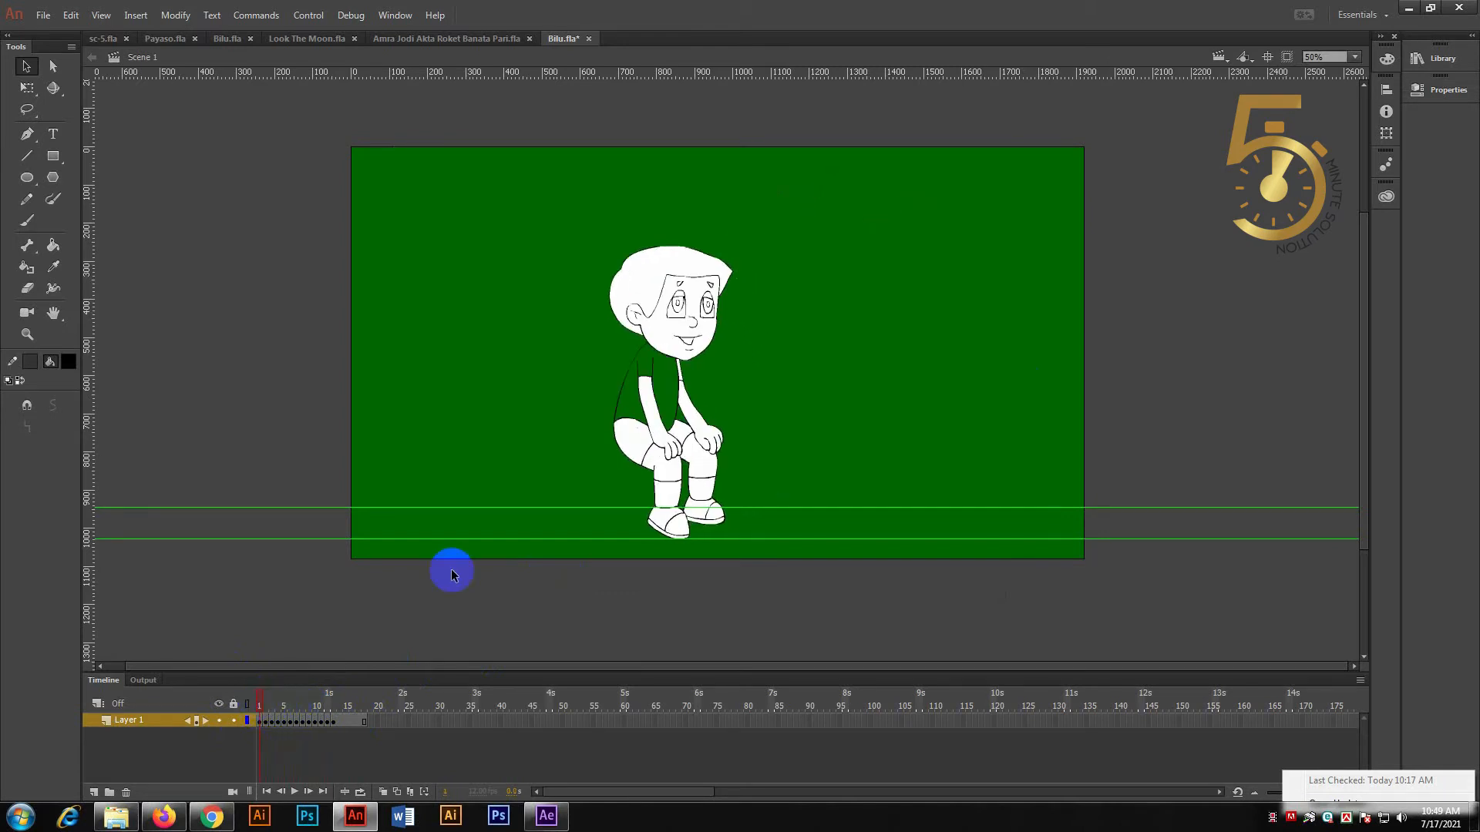
key("z")
left_click_drag(478, 201, 881, 552)
left_click(275, 705)
left_click_drag(275, 705, 259, 705)
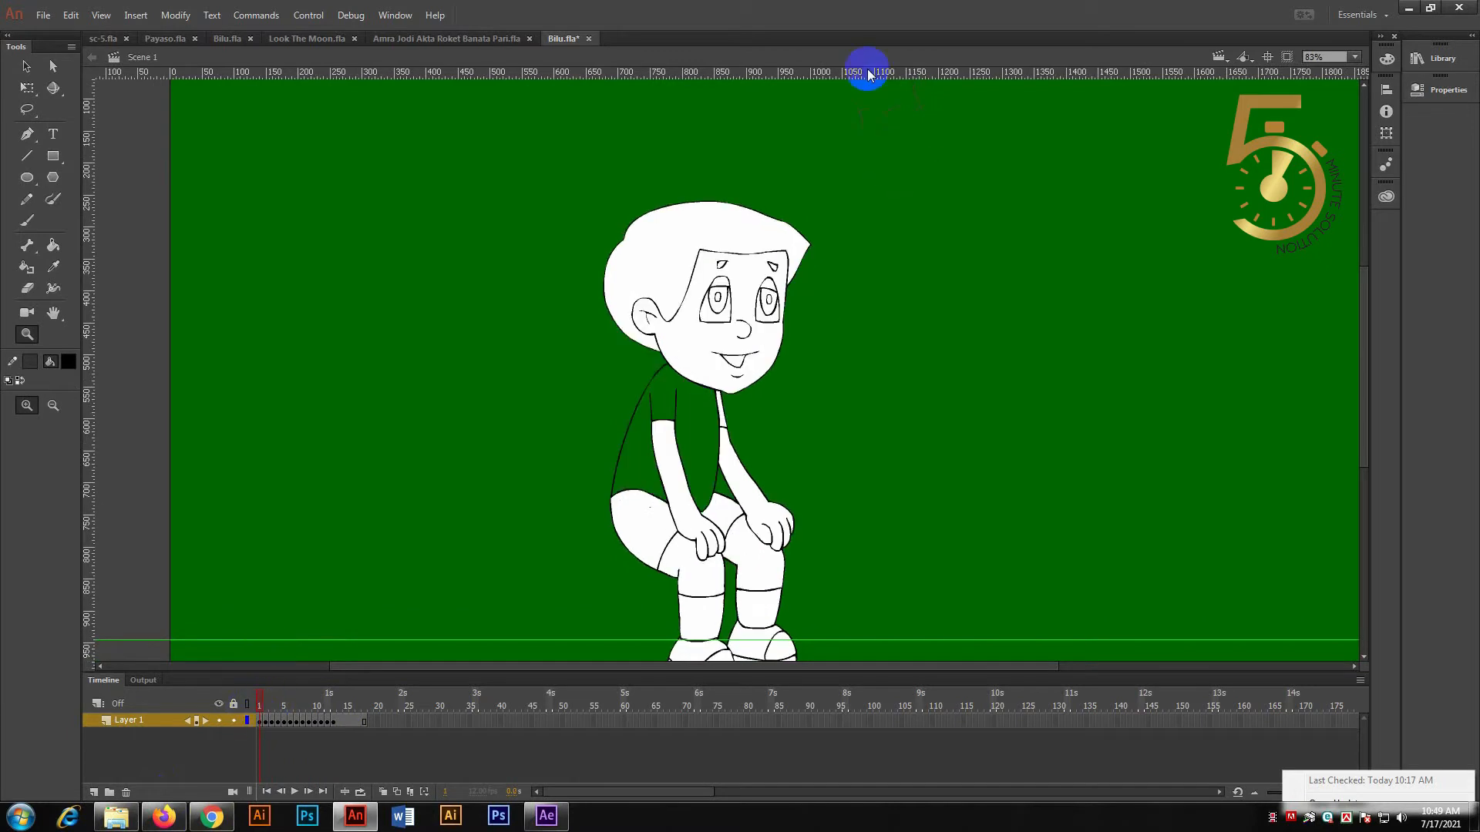
left_click(785, 480, "alt")
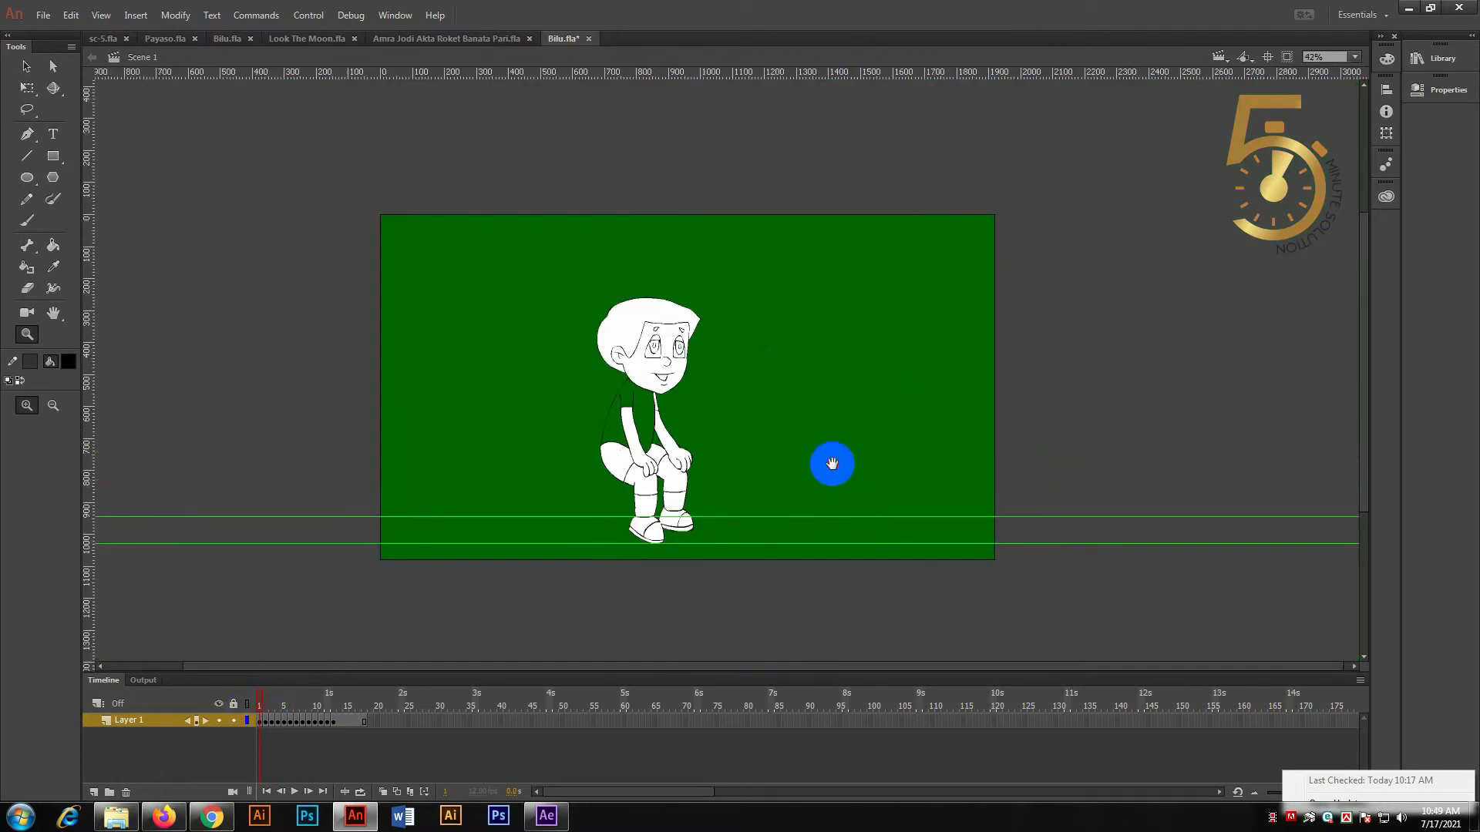
left_click(27, 67)
left_click(289, 515)
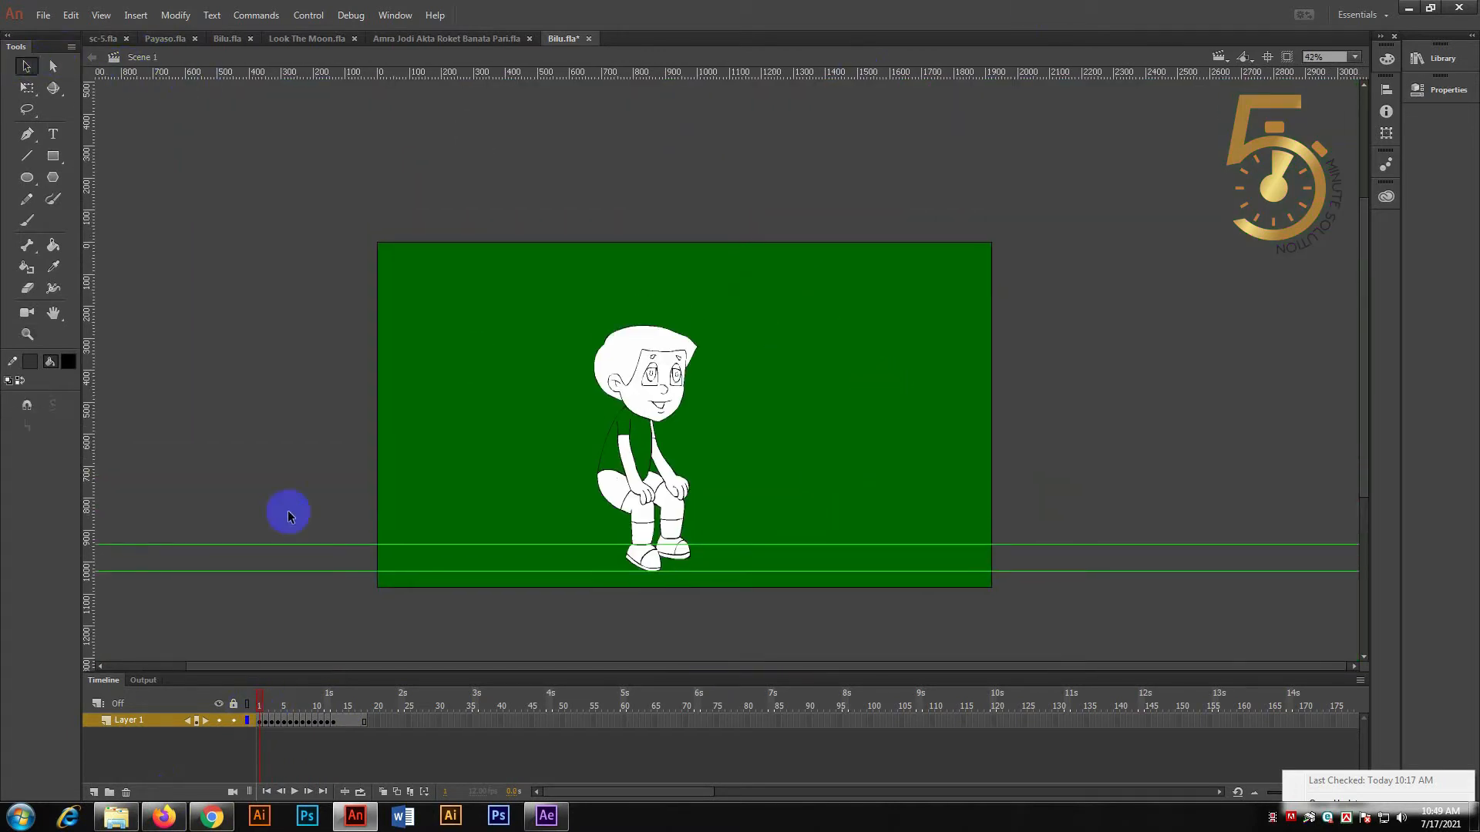
mouse_move(263, 702)
left_mouse_down()
mouse_move(353, 706)
mouse_move(282, 715)
left_mouse_up()
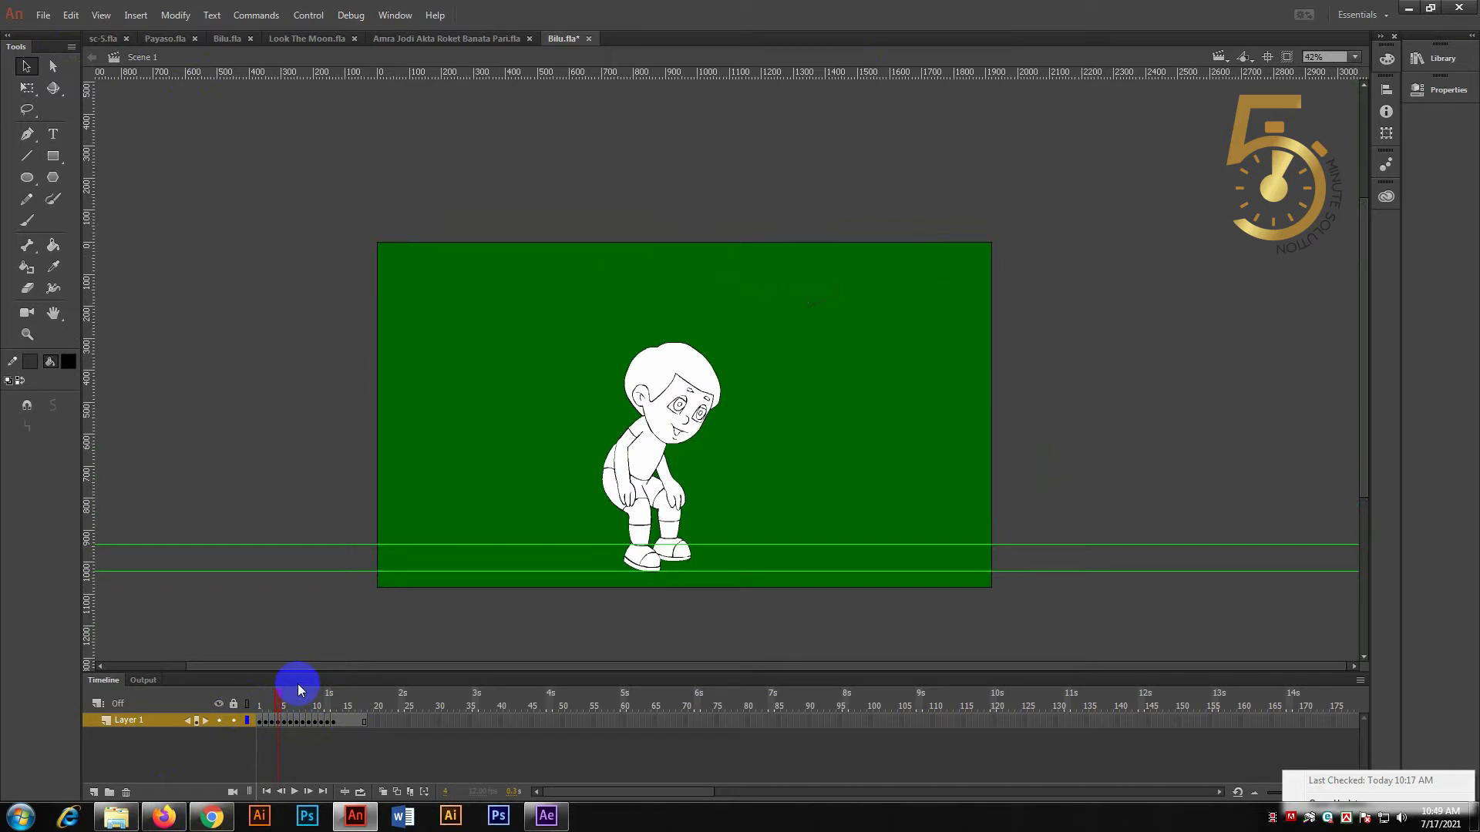
left_click(279, 707)
left_click_drag(292, 709, 253, 709)
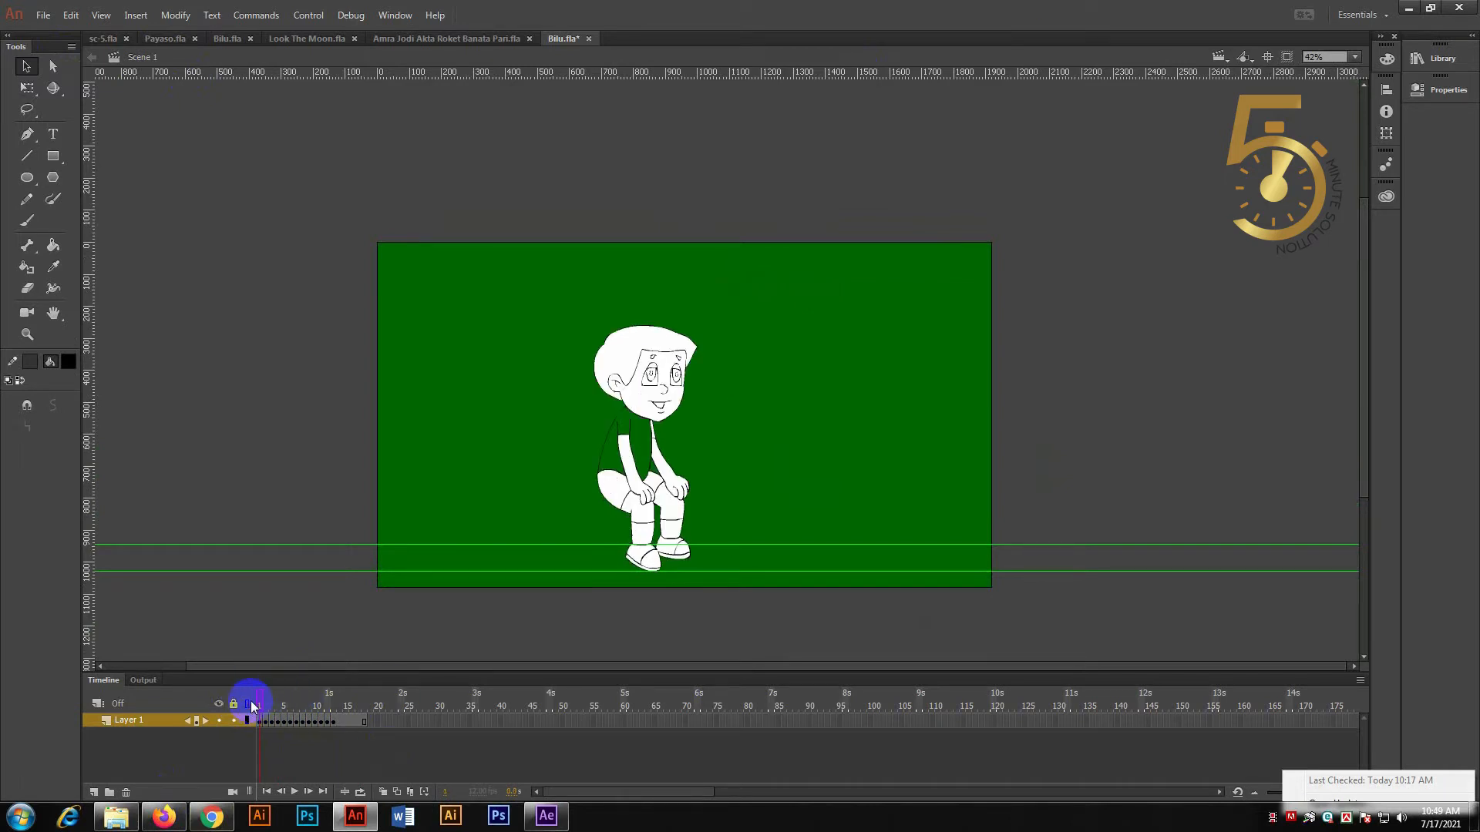
Play and scrub through the sit-to-stand frames from frame 1 to examine the boy's poses and fills against the green stage.
left_click_drag(252, 704, 282, 707)
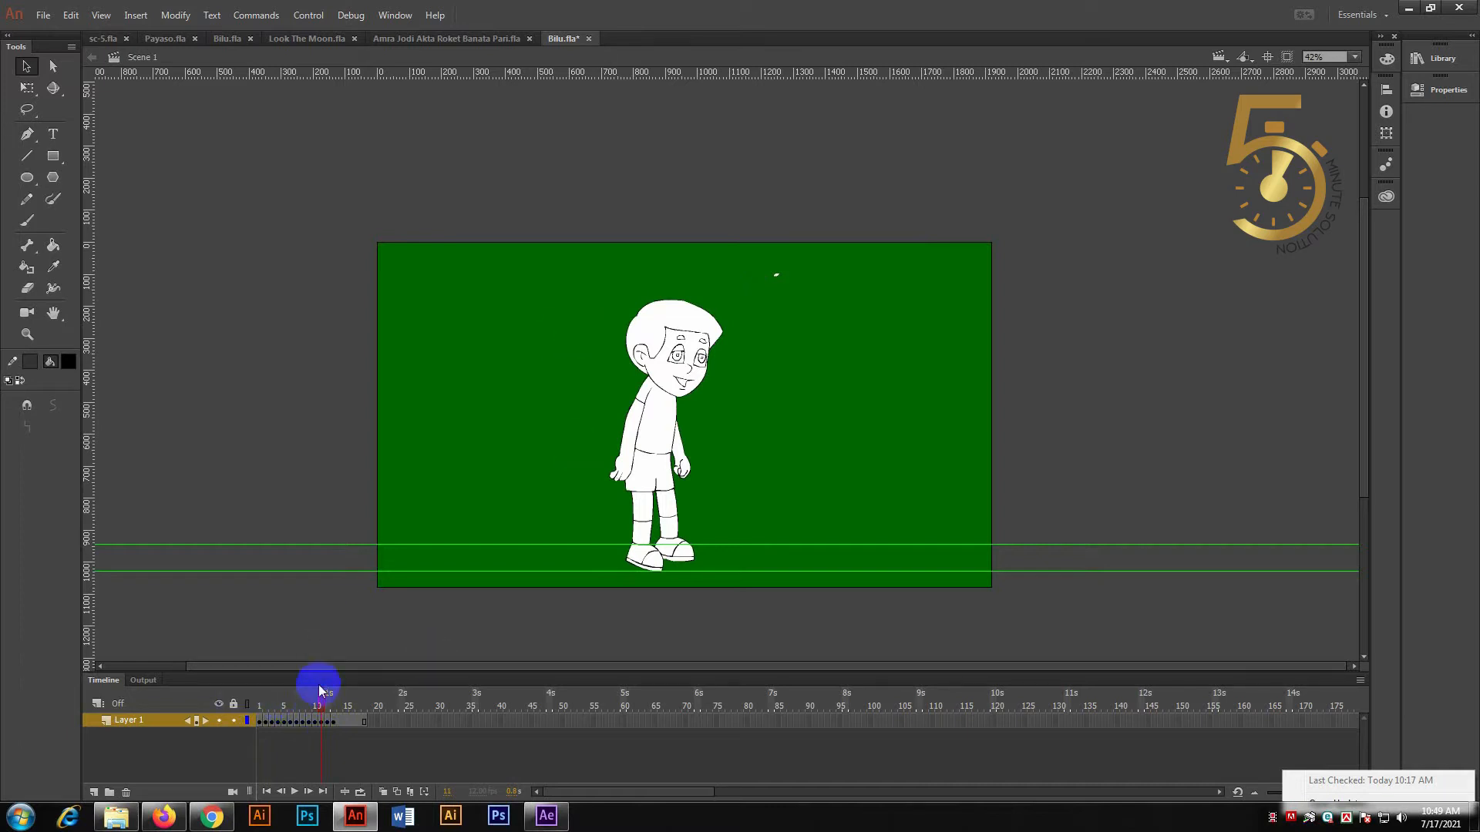
left_click(292, 705)
key("Return")
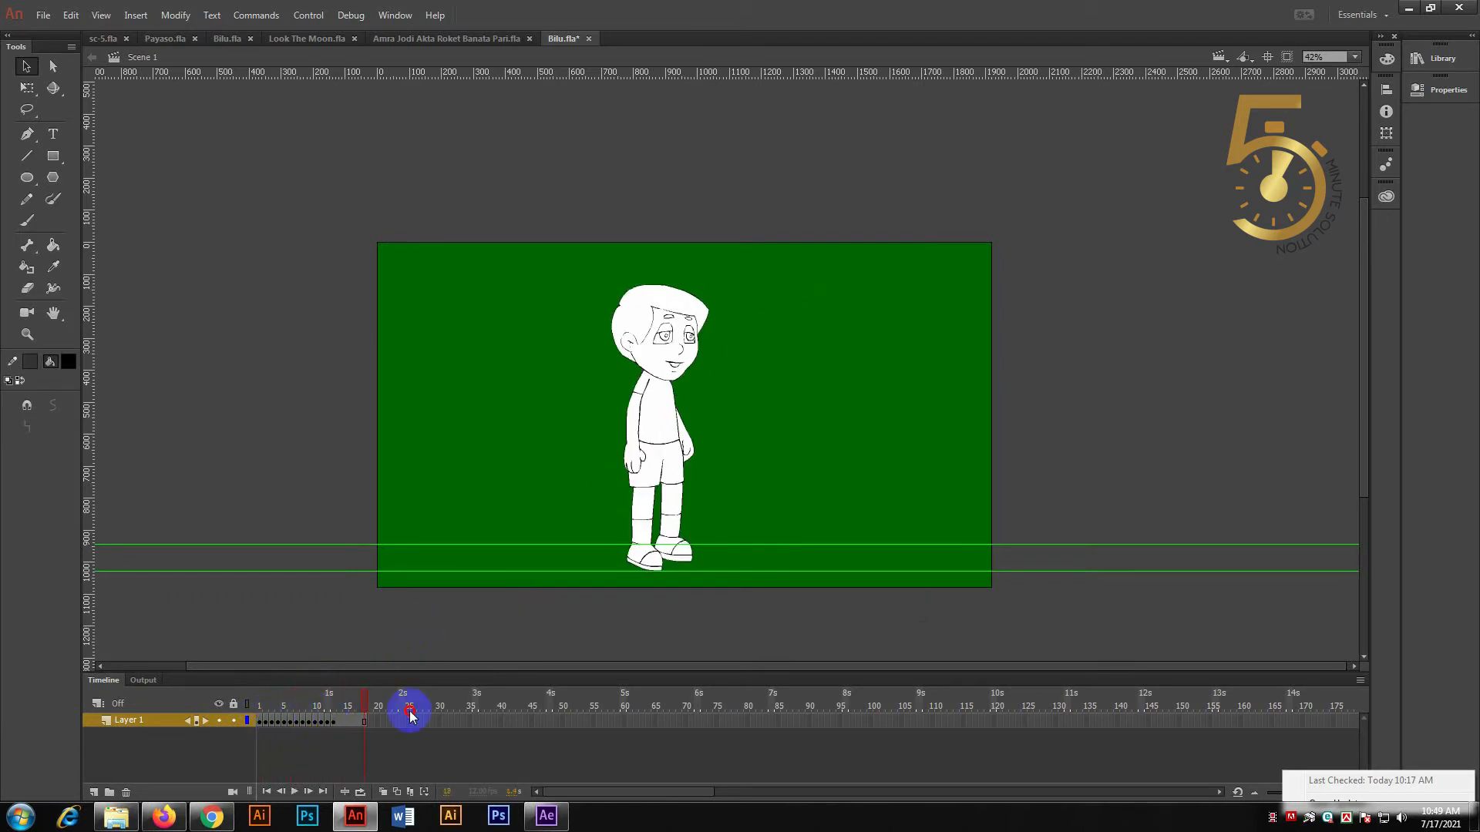
left_click(263, 721)
mouse_move(264, 722)
left_mouse_down()
mouse_move(390, 720)
mouse_move(231, 717)
mouse_move(313, 730)
mouse_move(265, 720)
left_mouse_up()
key("z")
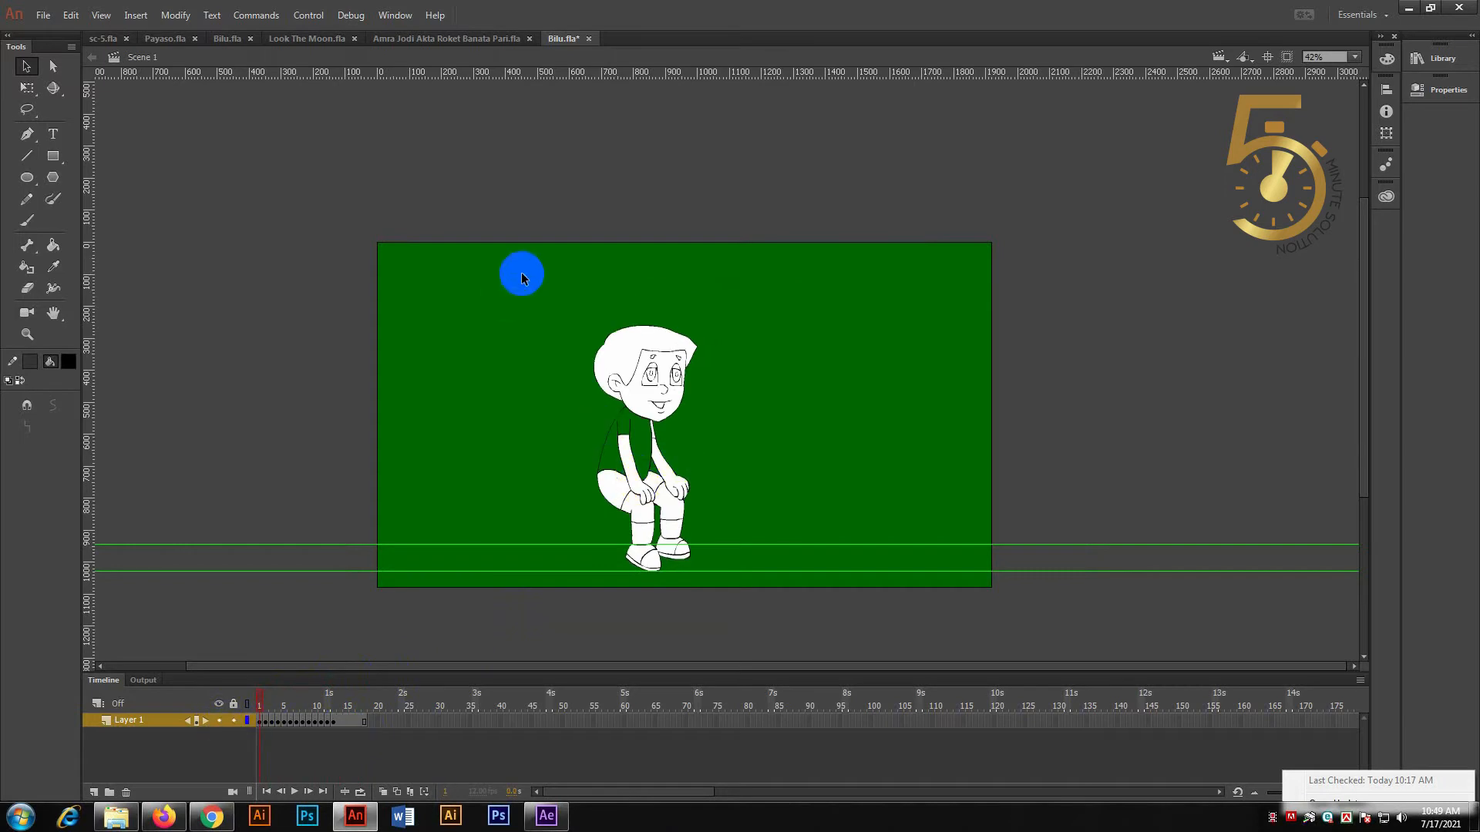
left_click(646, 294)
left_click_drag(290, 687, 245, 699)
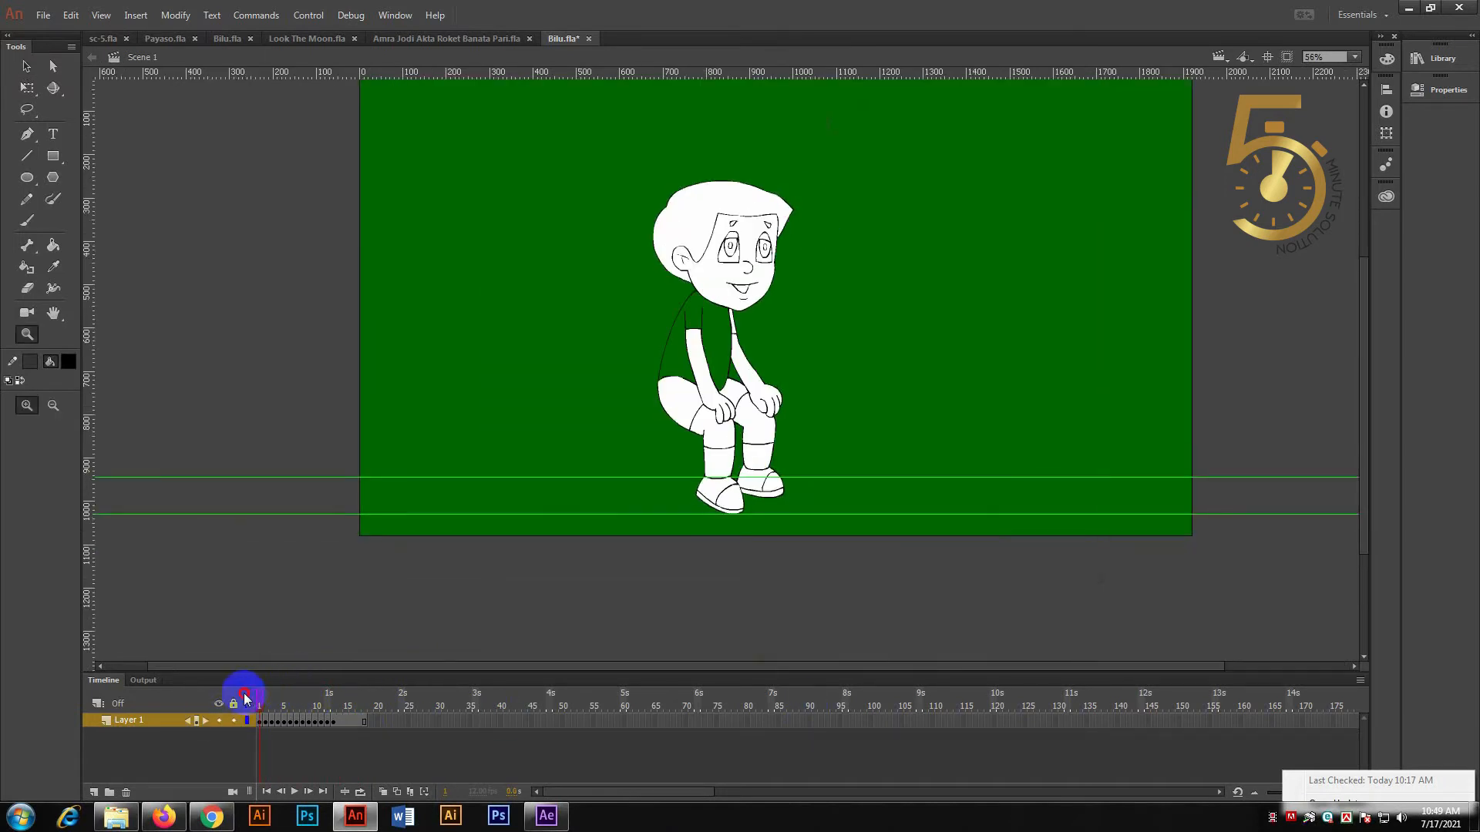
Break apart the boy's grouped drawing into editable shapes in frames 2 and 3.
left_click(26, 66)
left_click(263, 709)
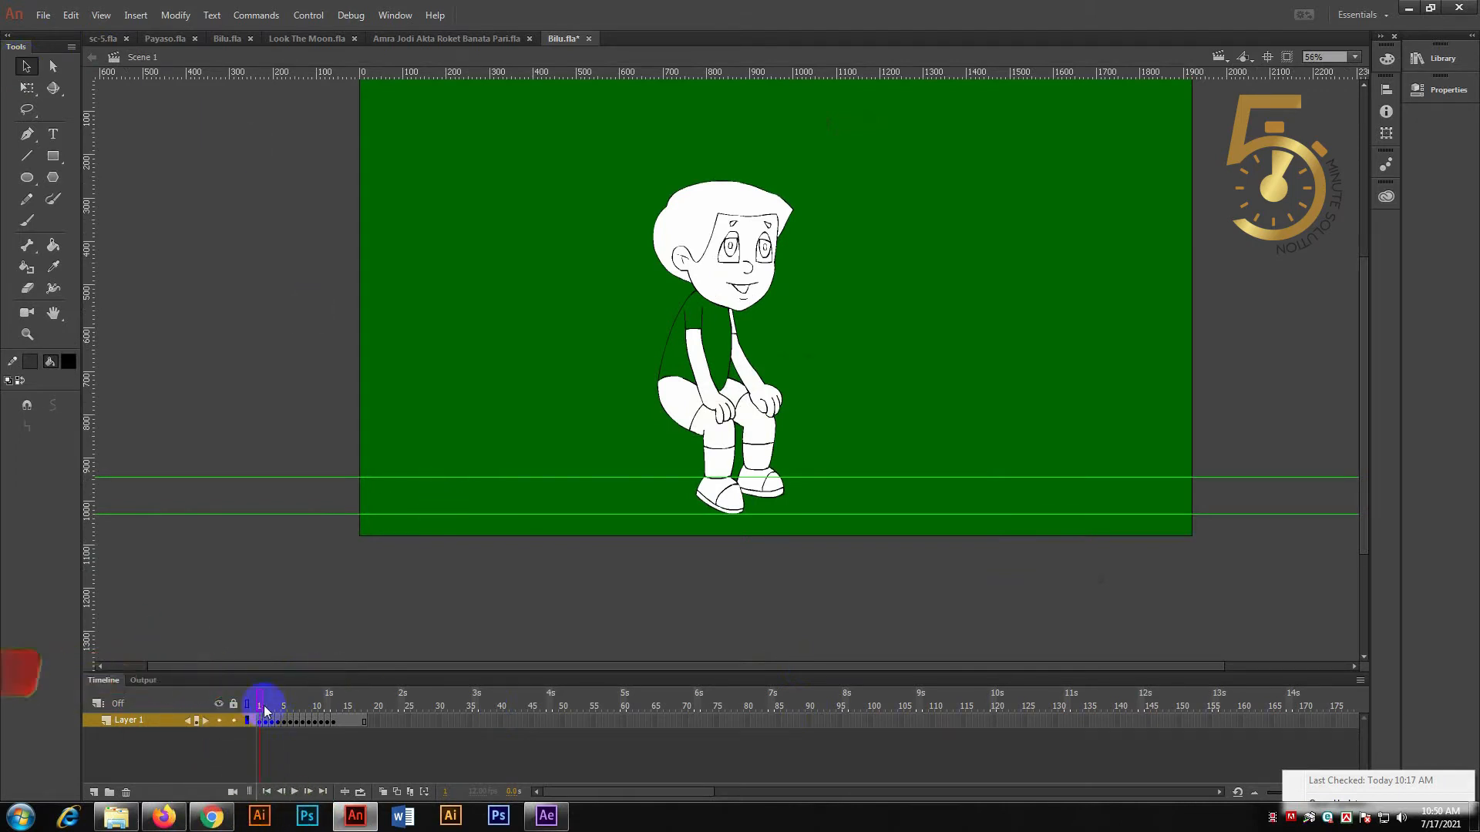
left_click(265, 703)
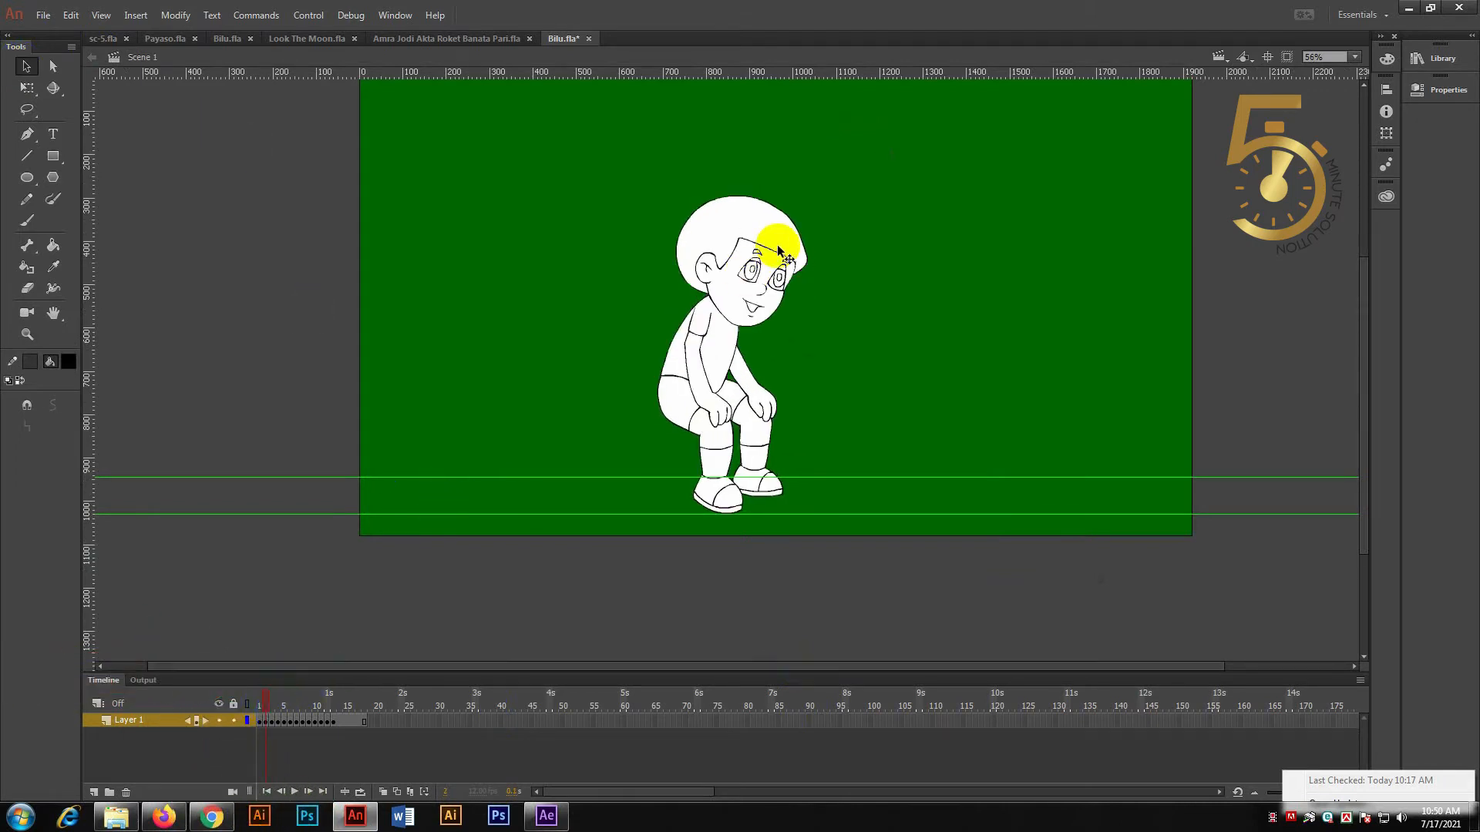
left_click(773, 252)
key("ctrl+b")
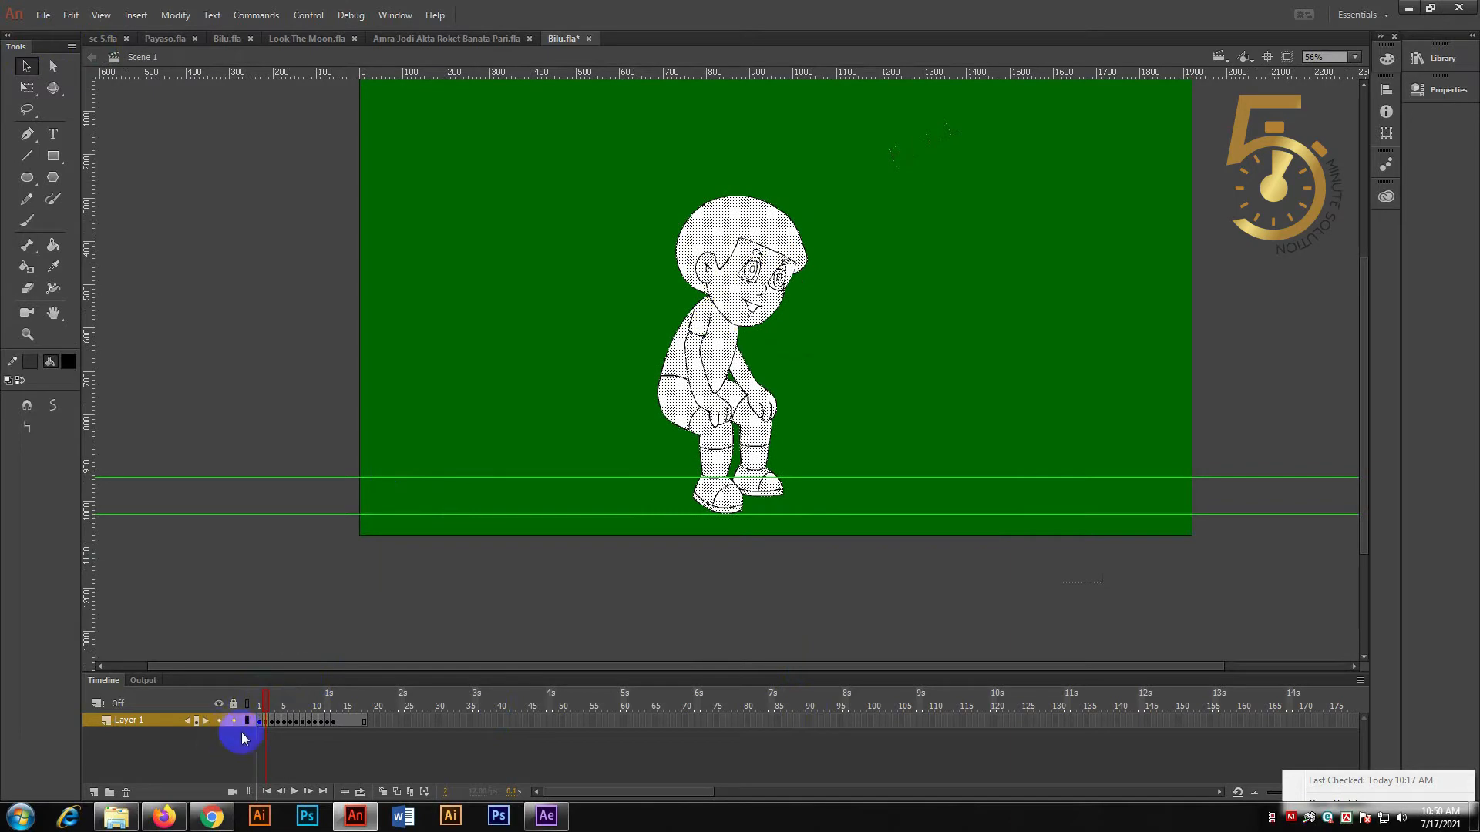
left_click(271, 721)
key("ctrl+b")
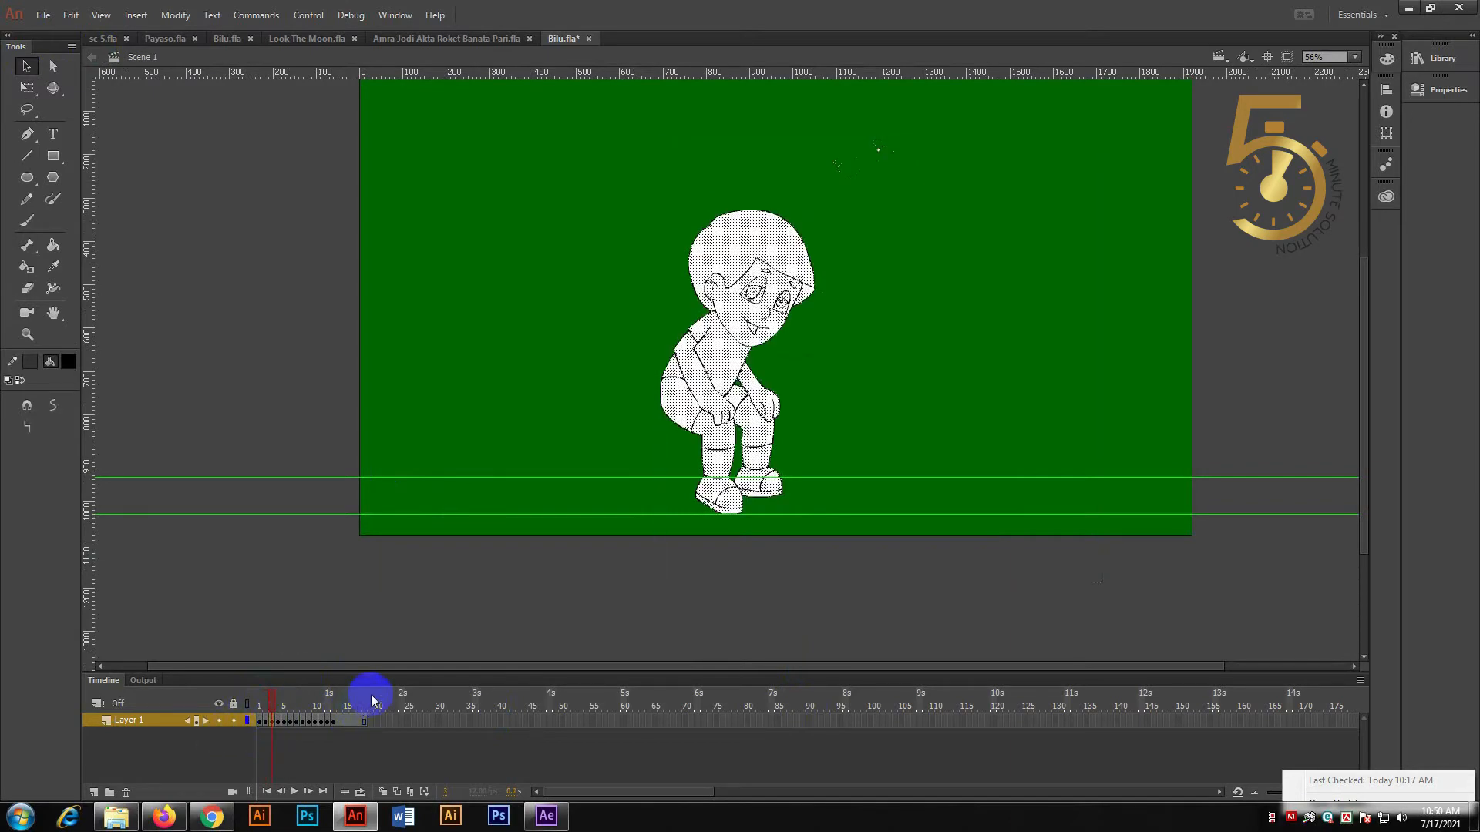
Break apart the boy's grouped drawings in frames 4 through 7.
left_click(278, 720)
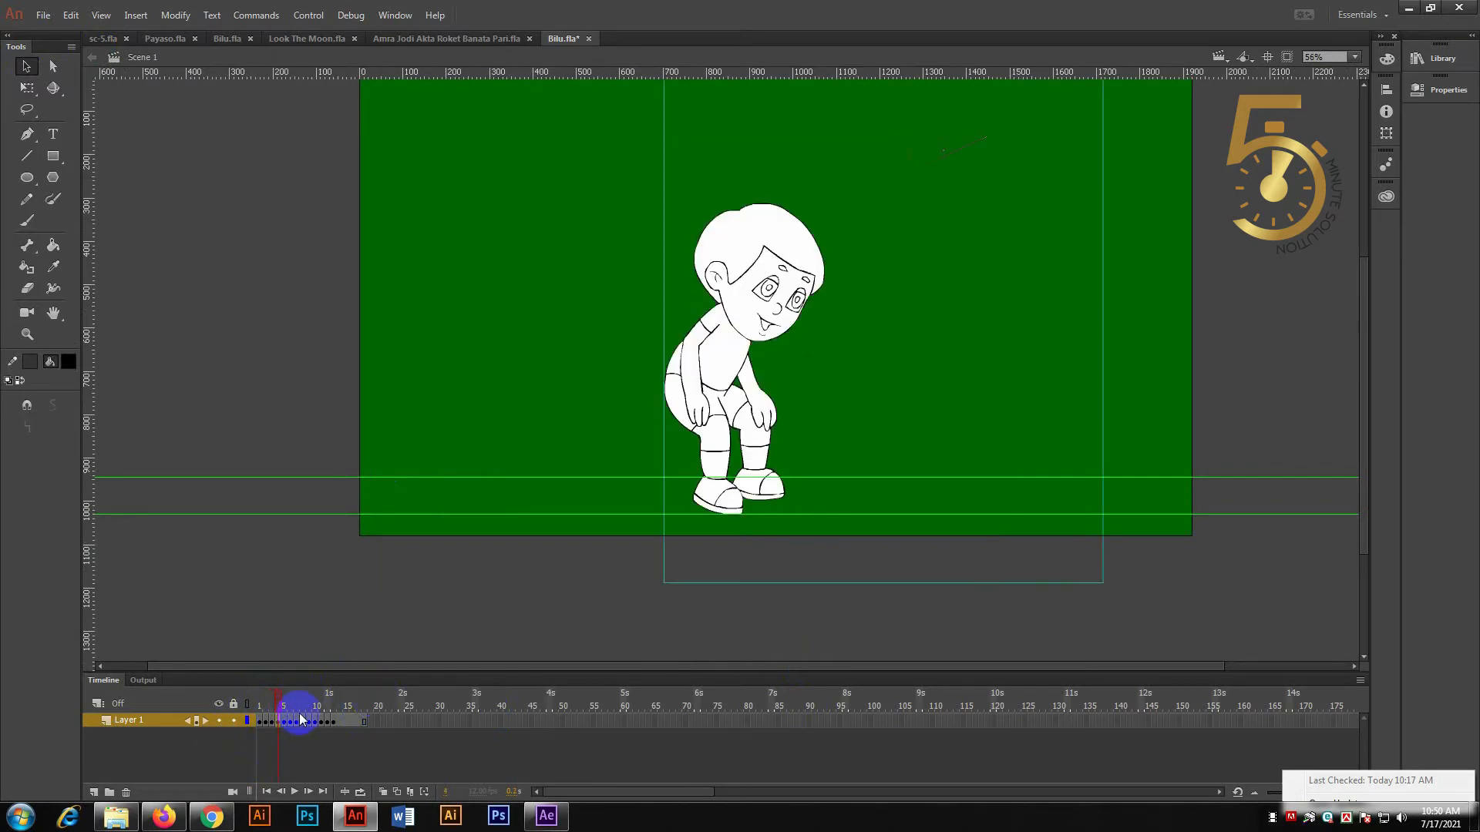
key("ctrl+b")
left_click(283, 721)
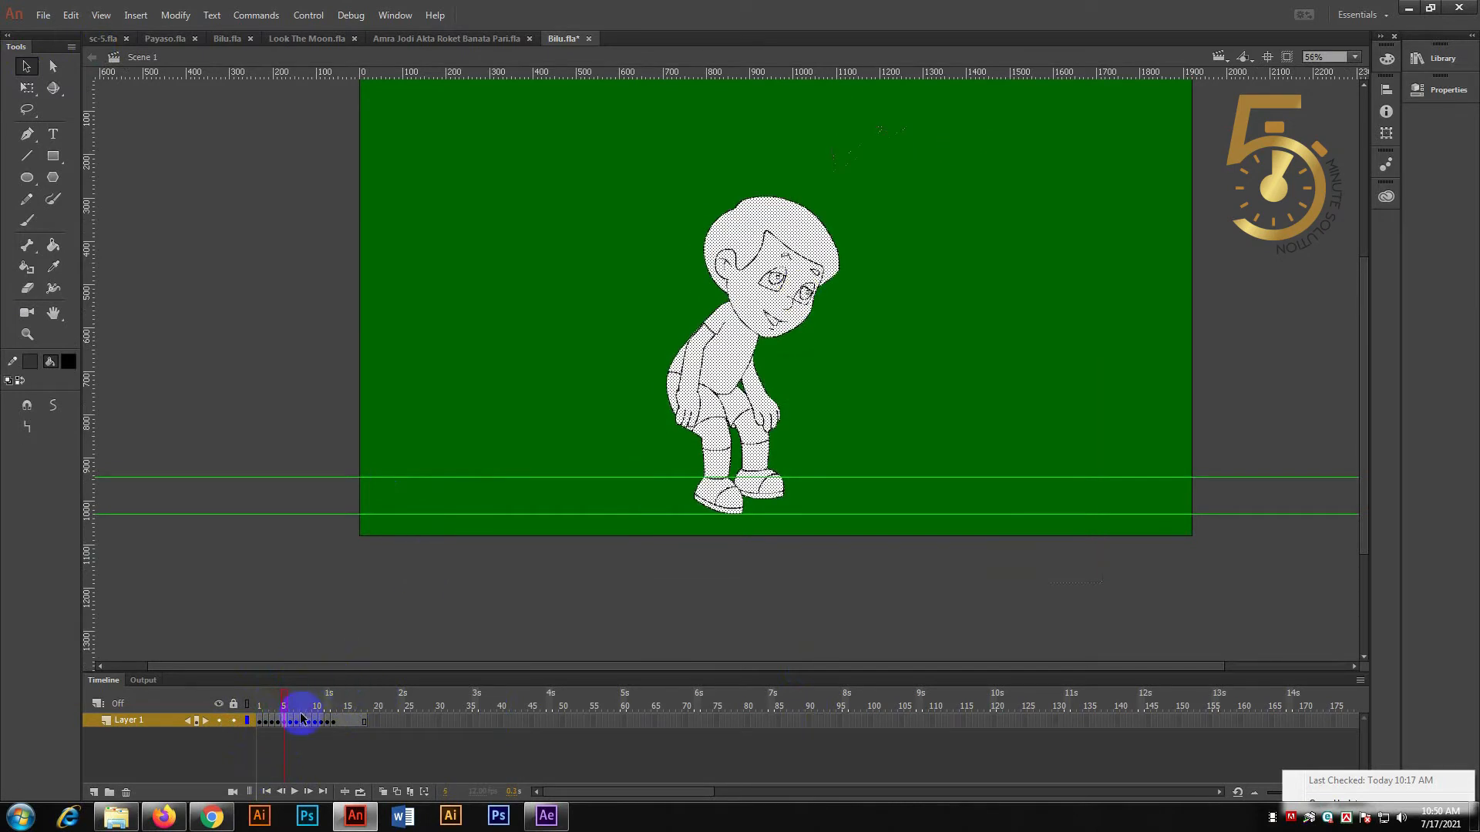
left_click_drag(293, 722, 346, 722)
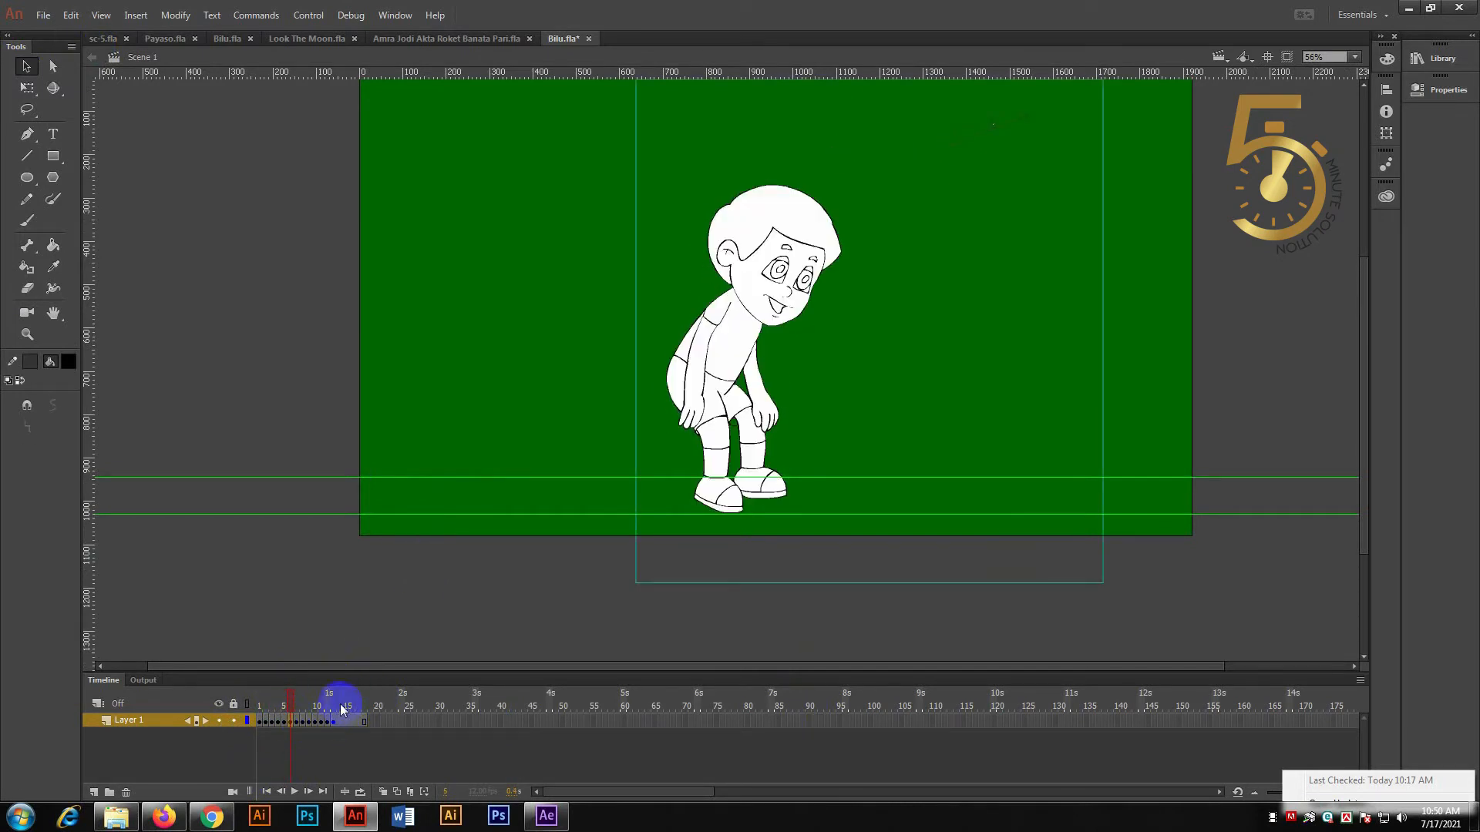
left_click(279, 755)
left_click(300, 724)
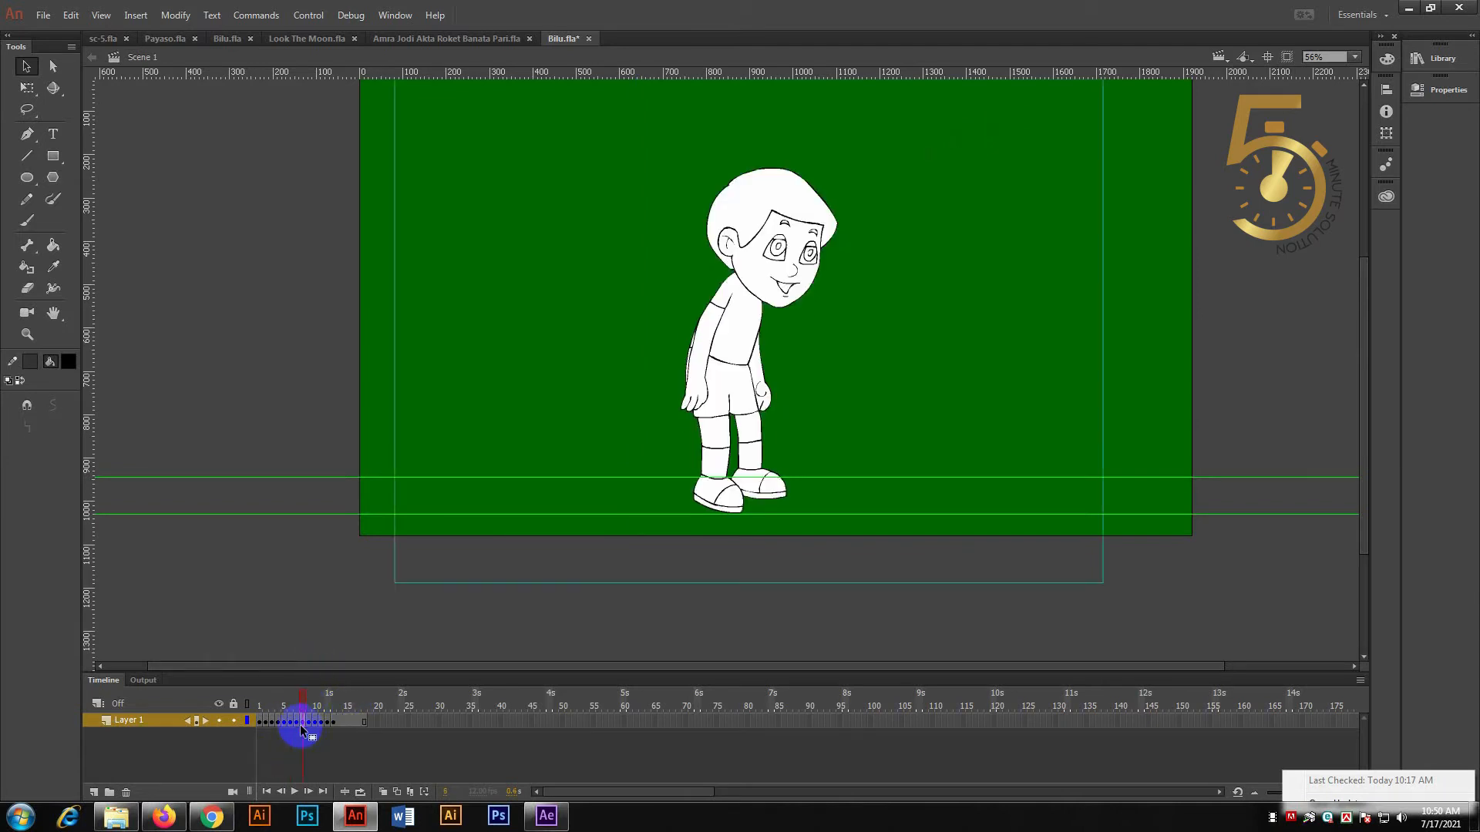
left_click(296, 721)
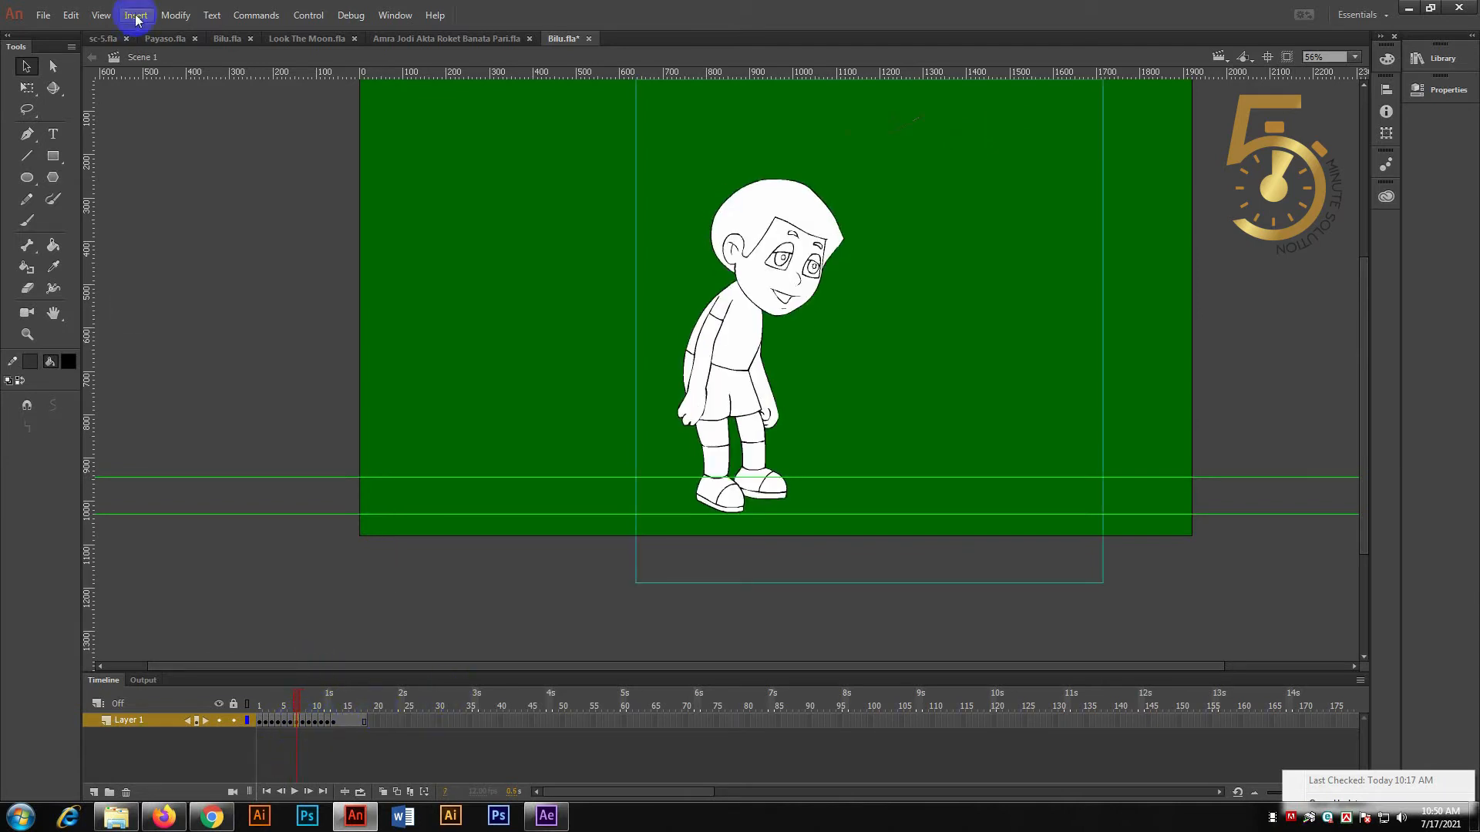
left_click(170, 19)
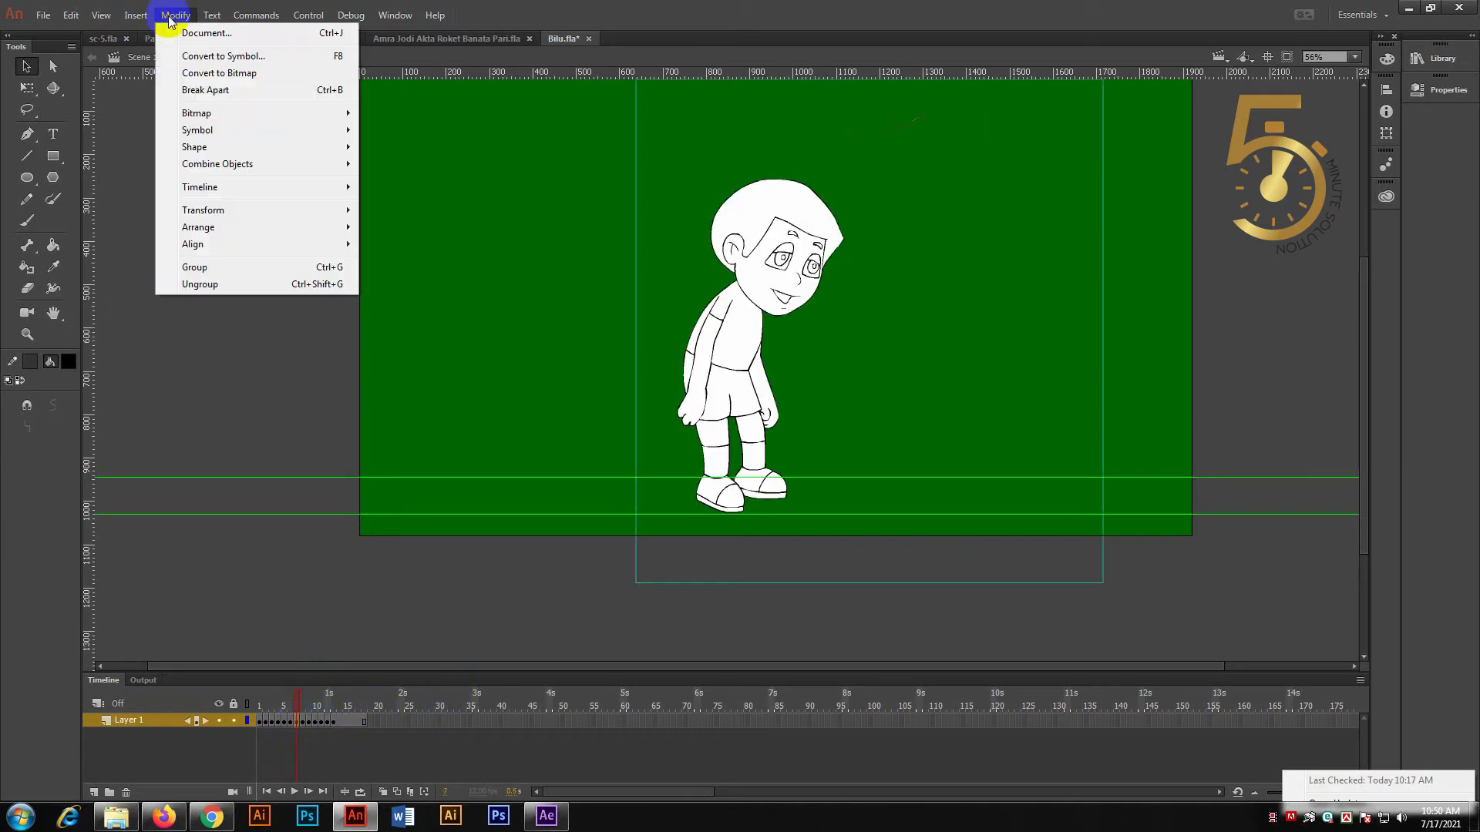
left_click(211, 93)
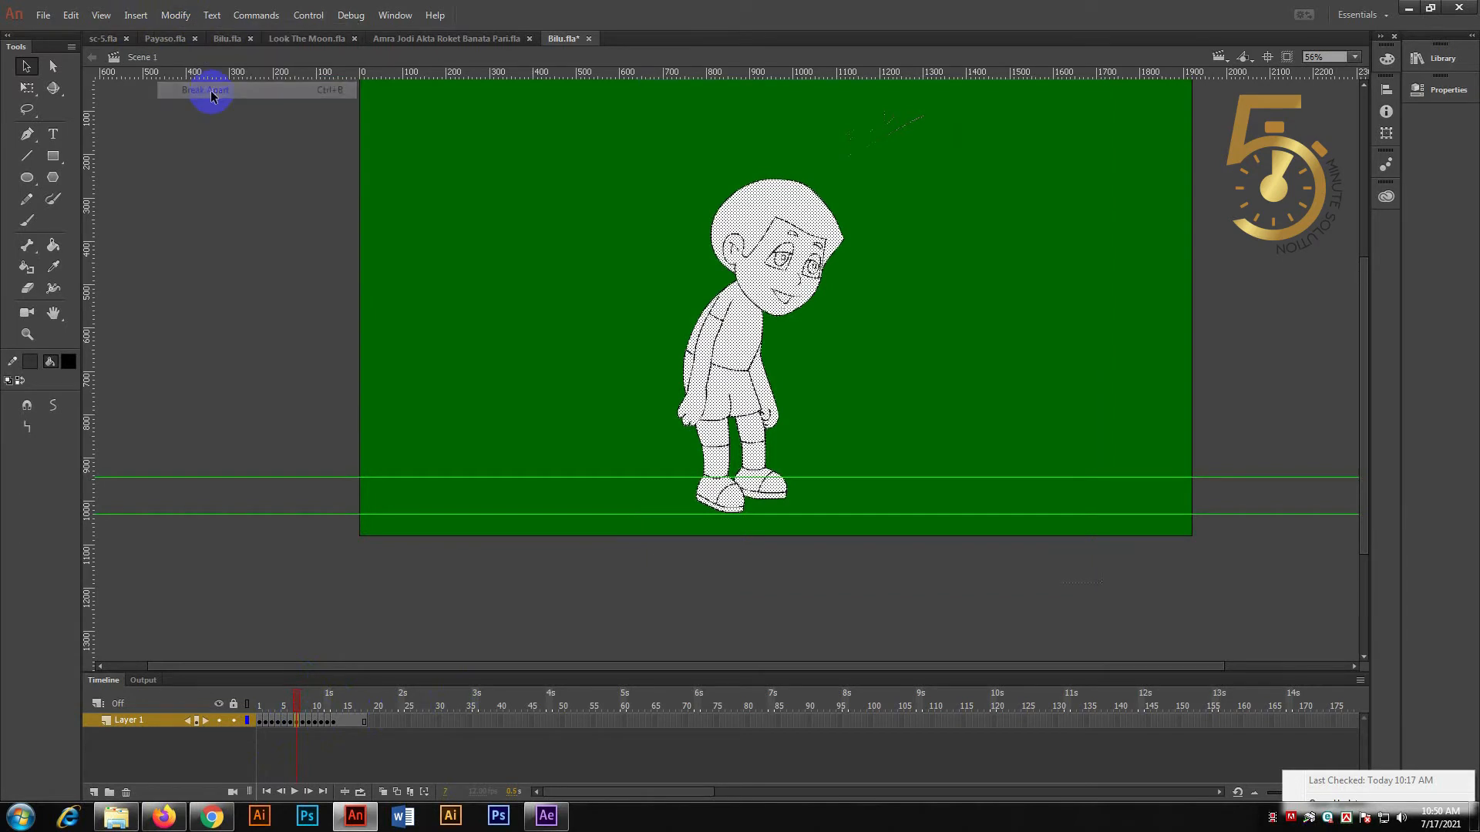
Break apart the boy's grouped drawings in frames 8 through 13.
left_click(303, 720)
left_click_drag(1105, 81, 388, 664)
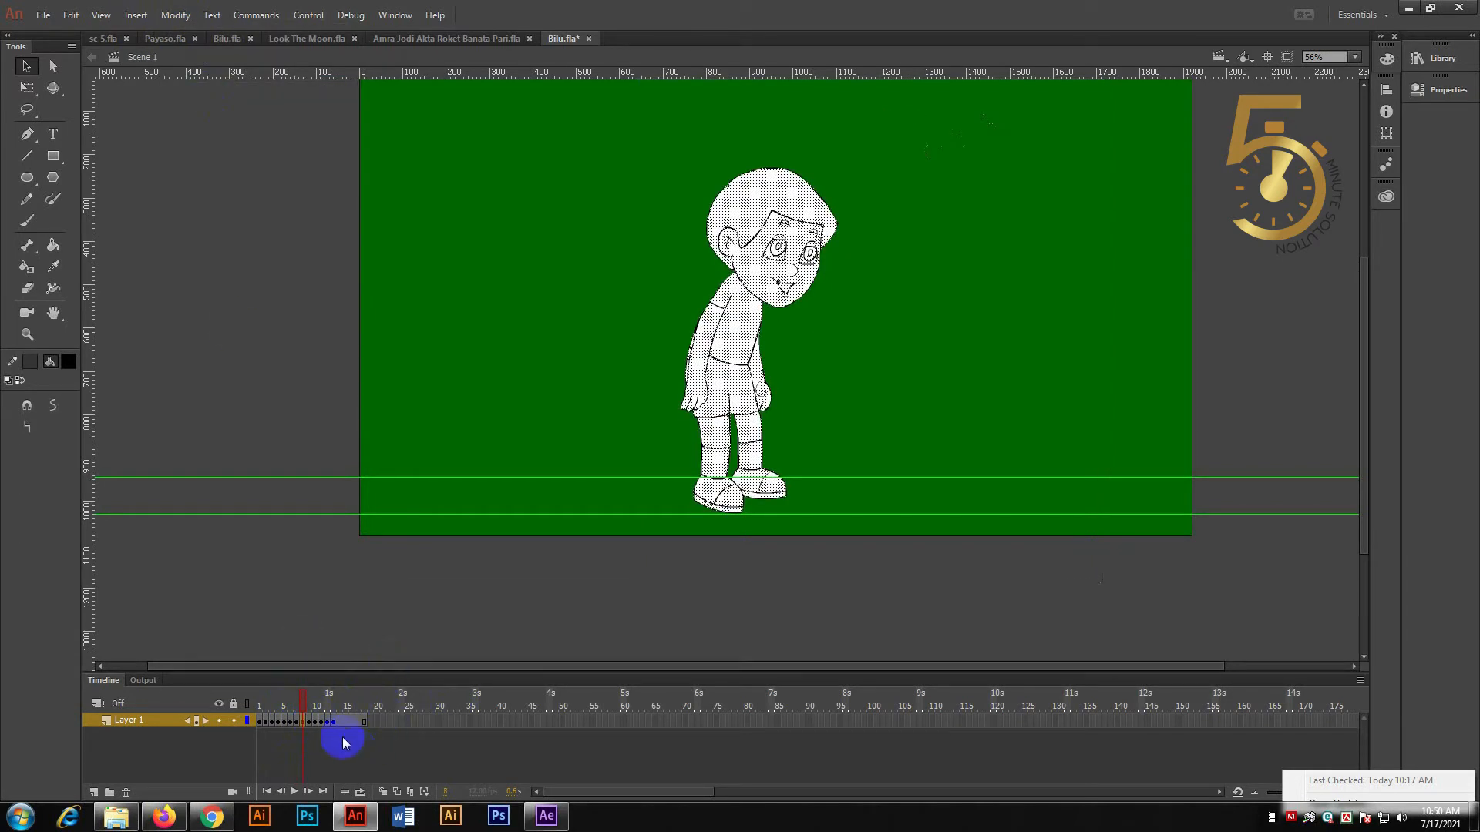
left_click(308, 724)
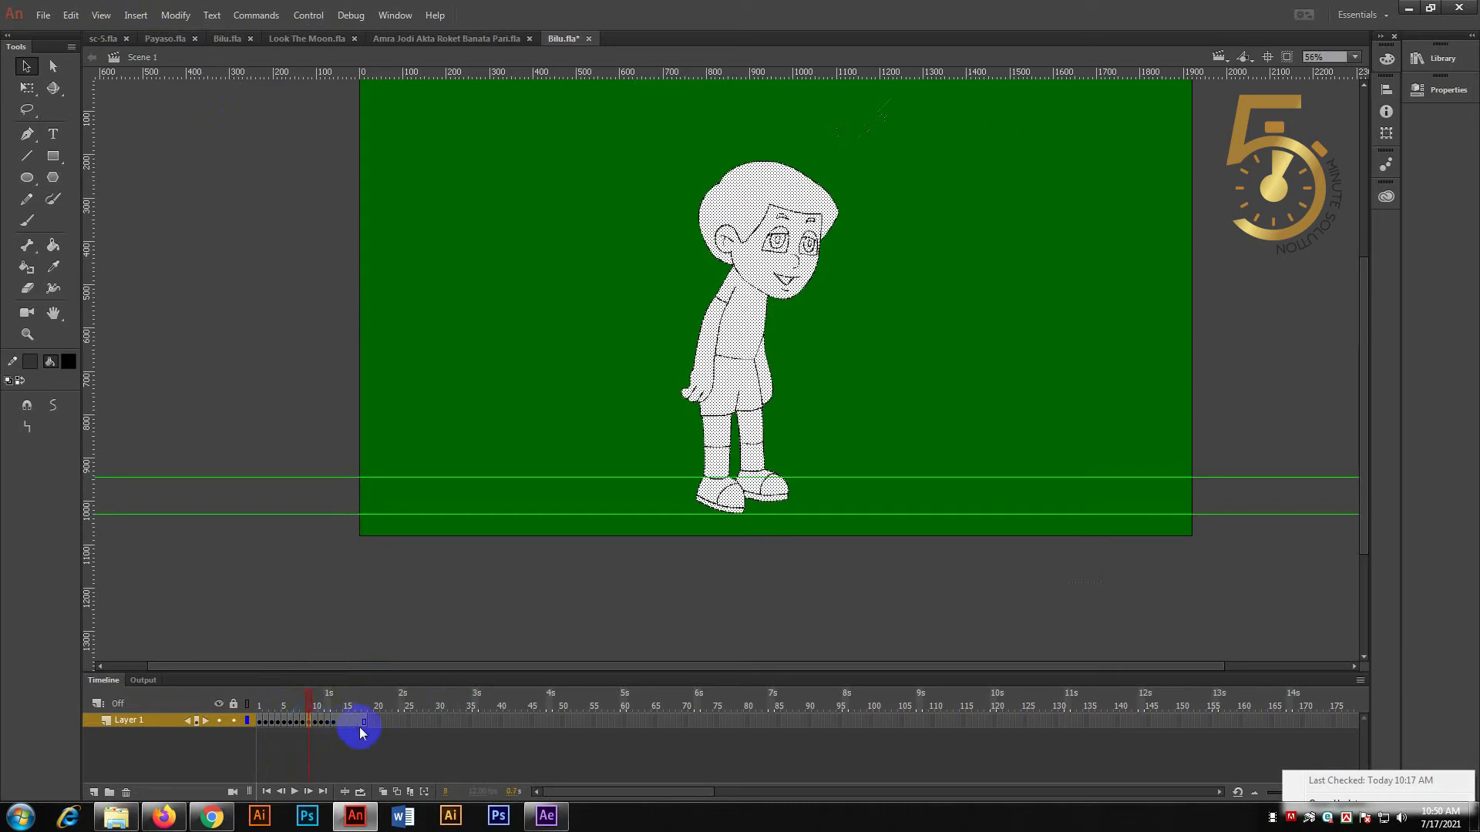
left_click(315, 725)
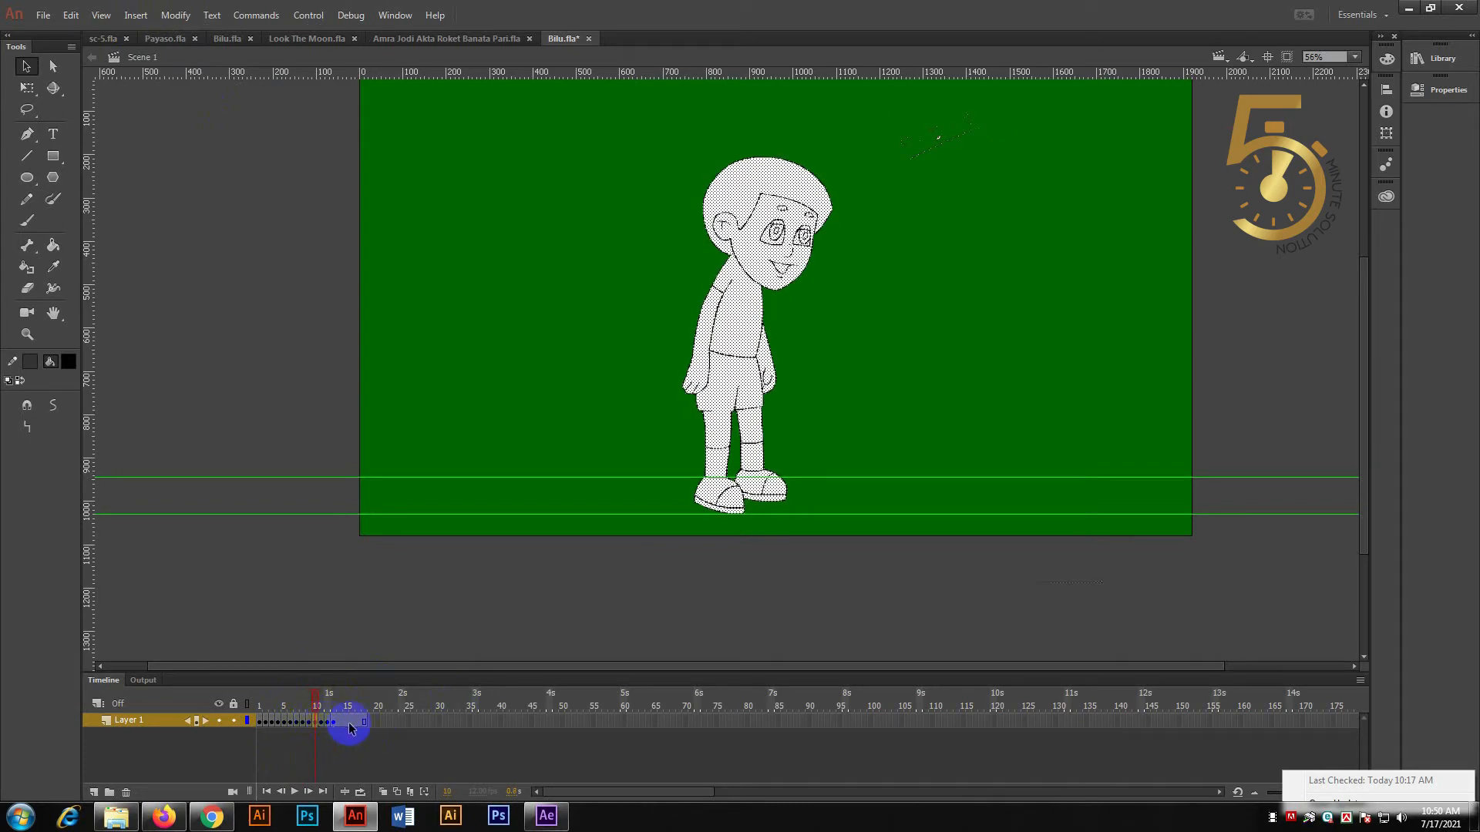
left_click(327, 722)
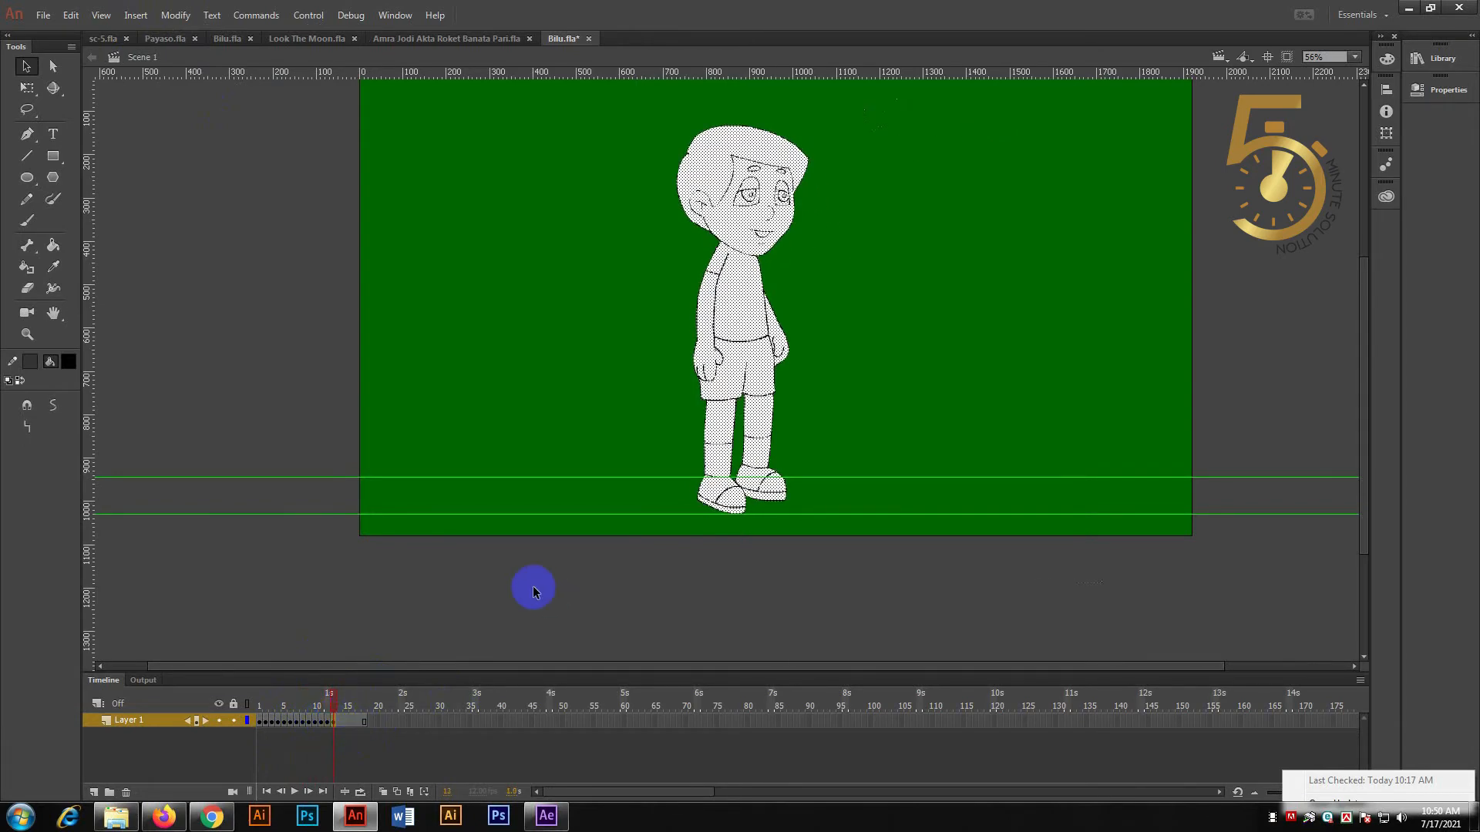
Set the fill colour to a custom near-black, hex 0E1200, for the boy's hair.
left_click(31, 364)
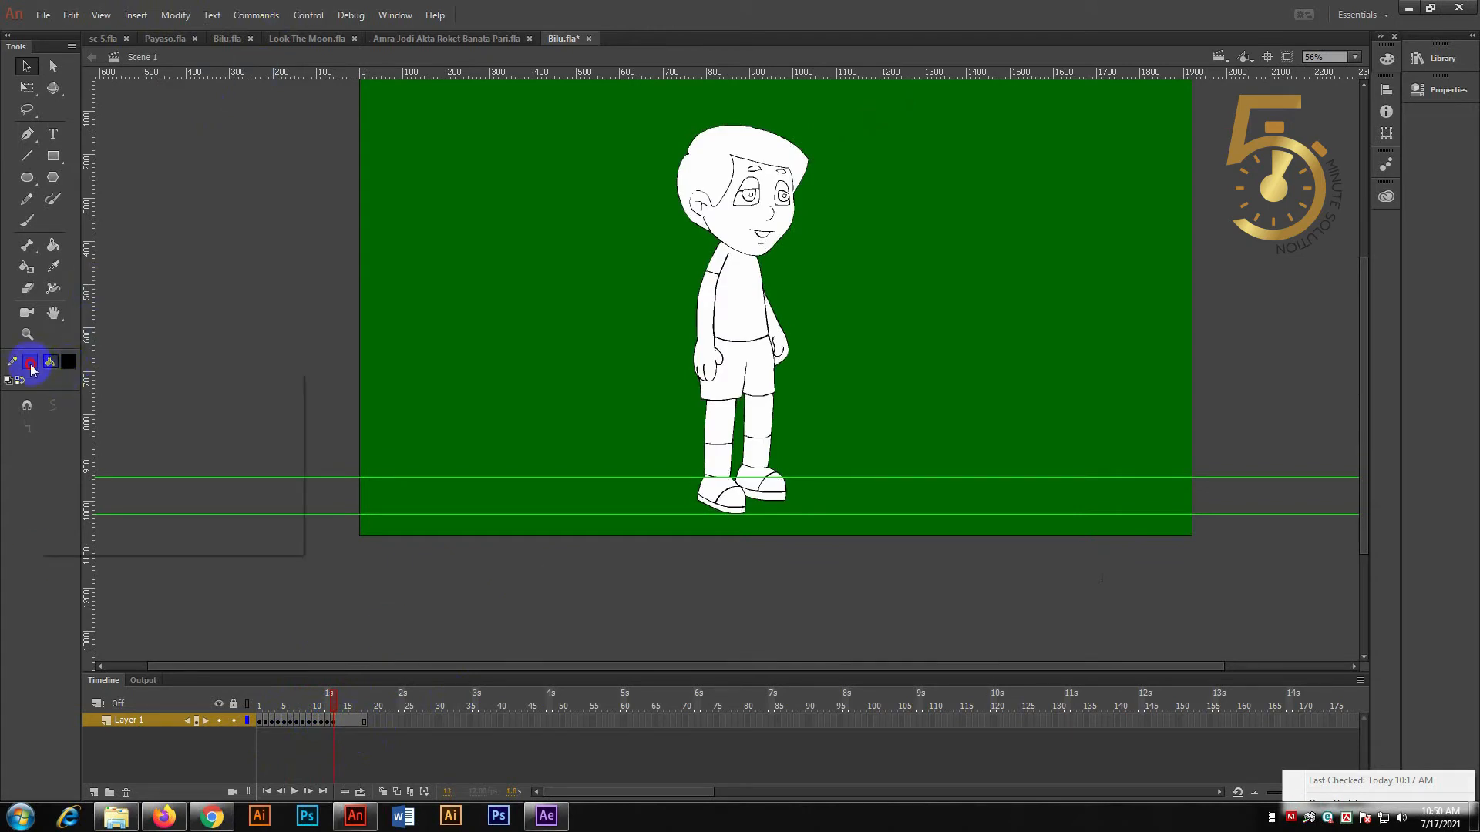
left_click(30, 364)
left_click(72, 363)
left_click(128, 425)
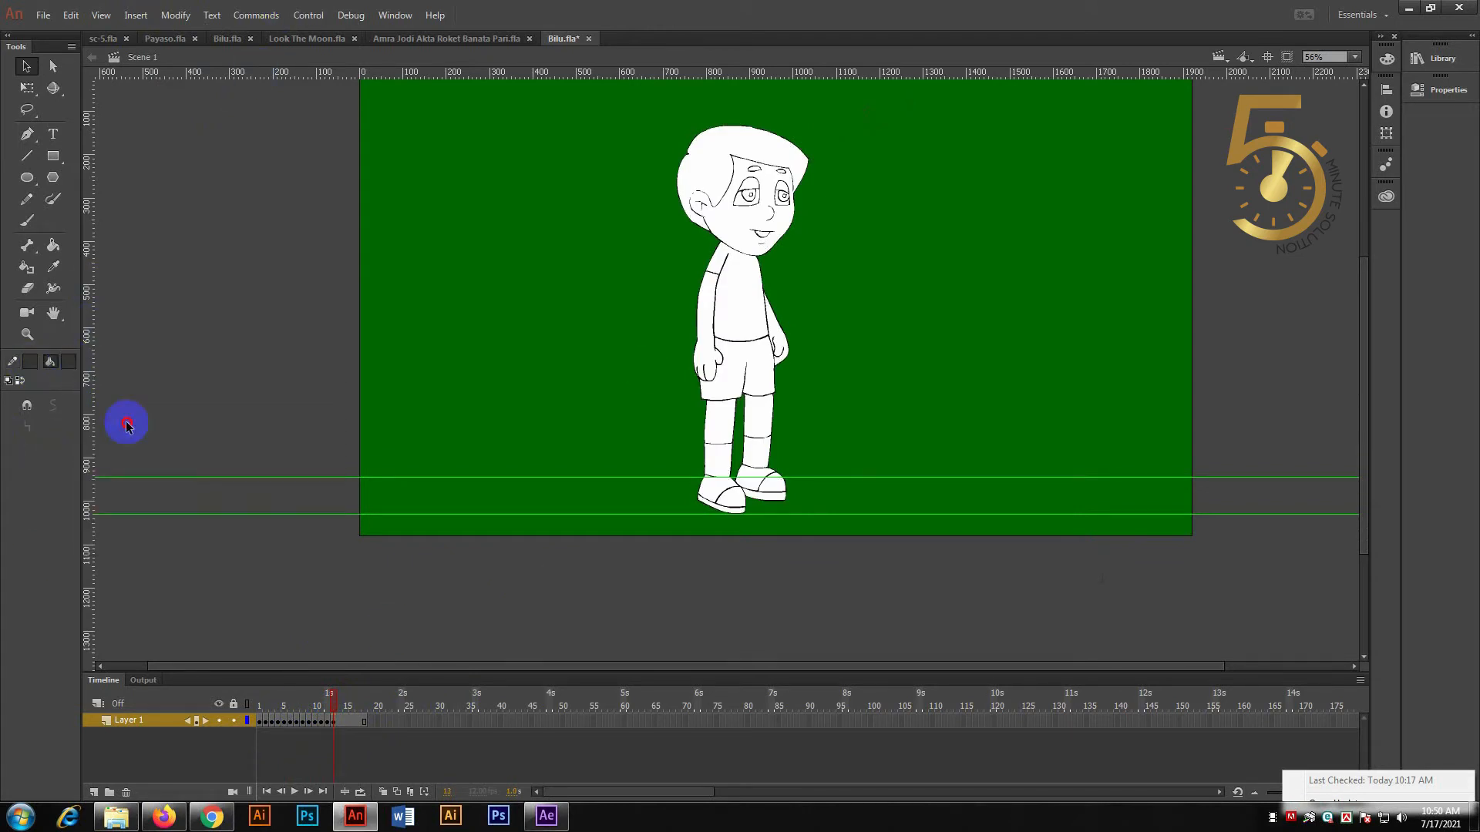
left_click(70, 362)
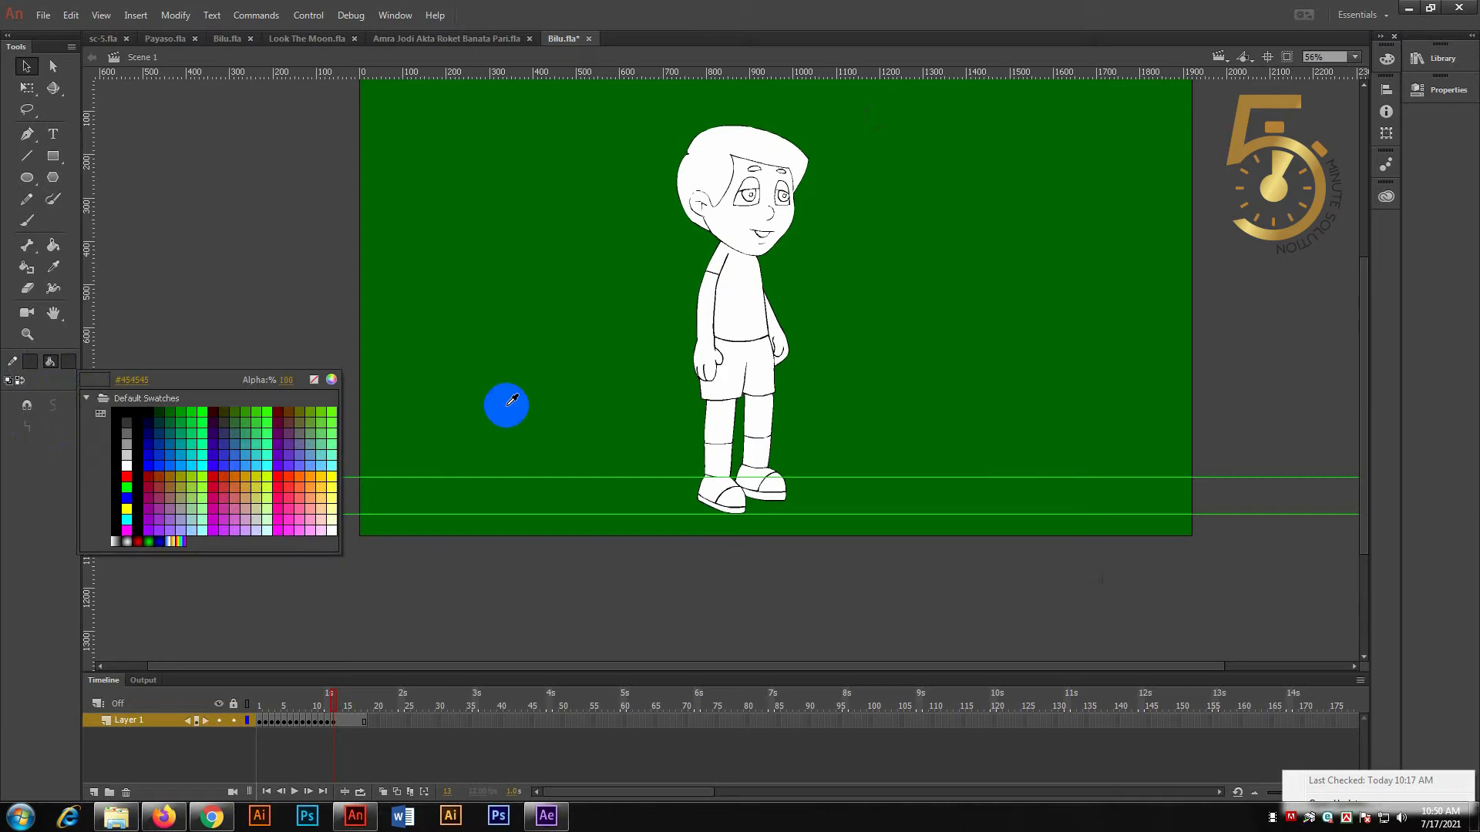
left_click(333, 387)
left_click(842, 487)
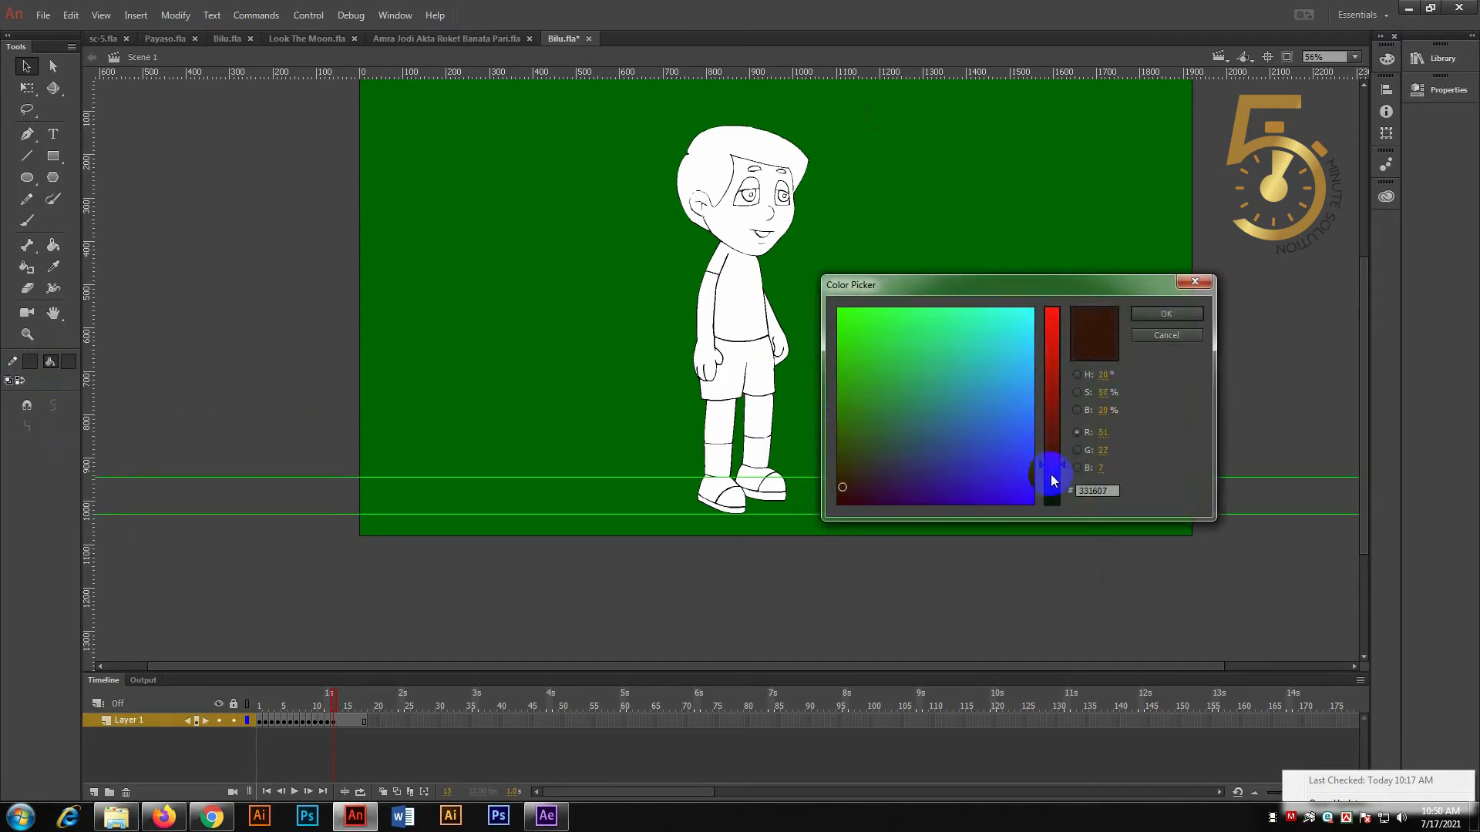
left_click_drag(1052, 494, 1053, 497)
left_click(836, 493)
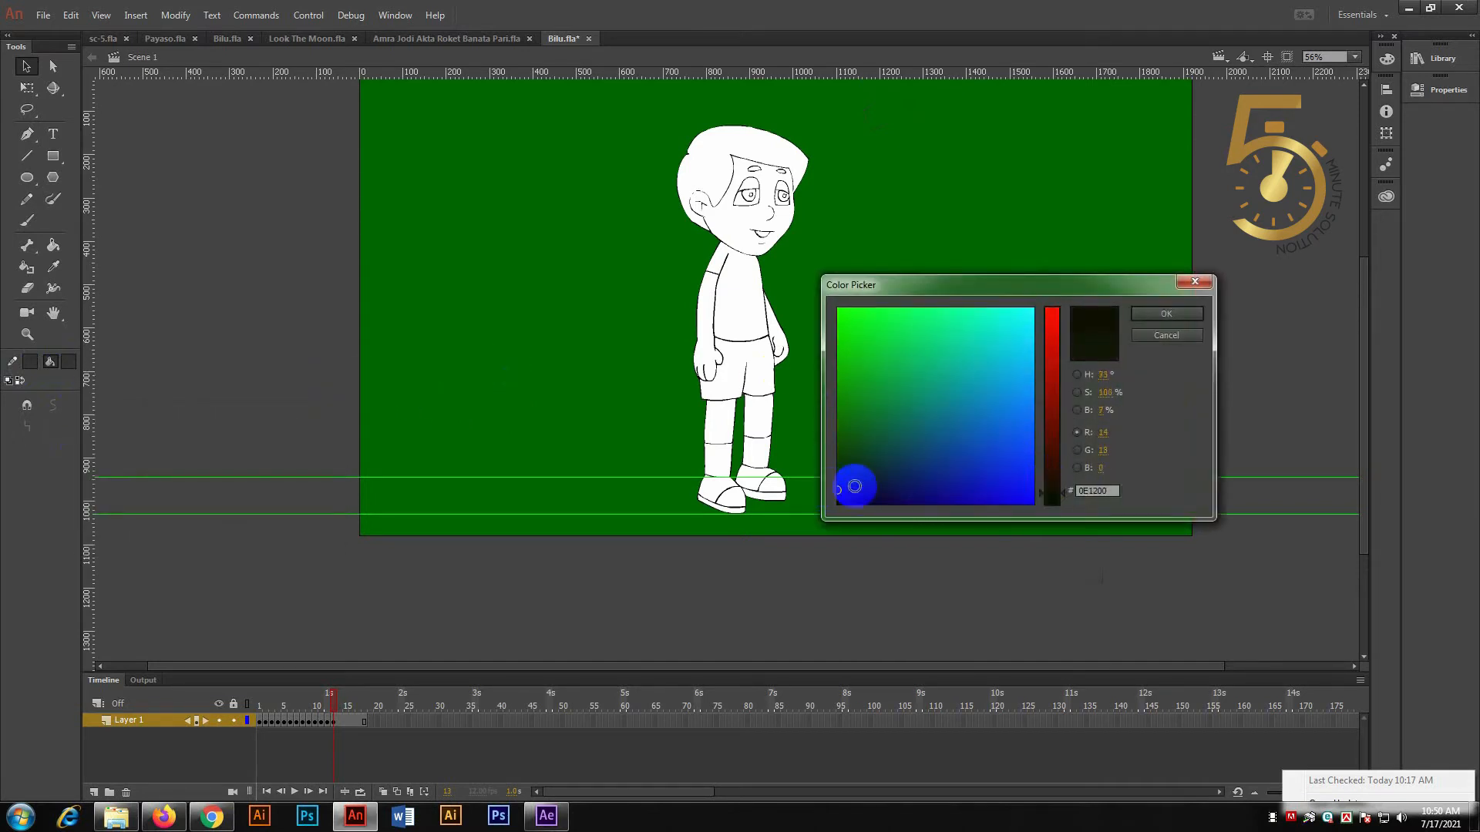
left_click(1185, 318)
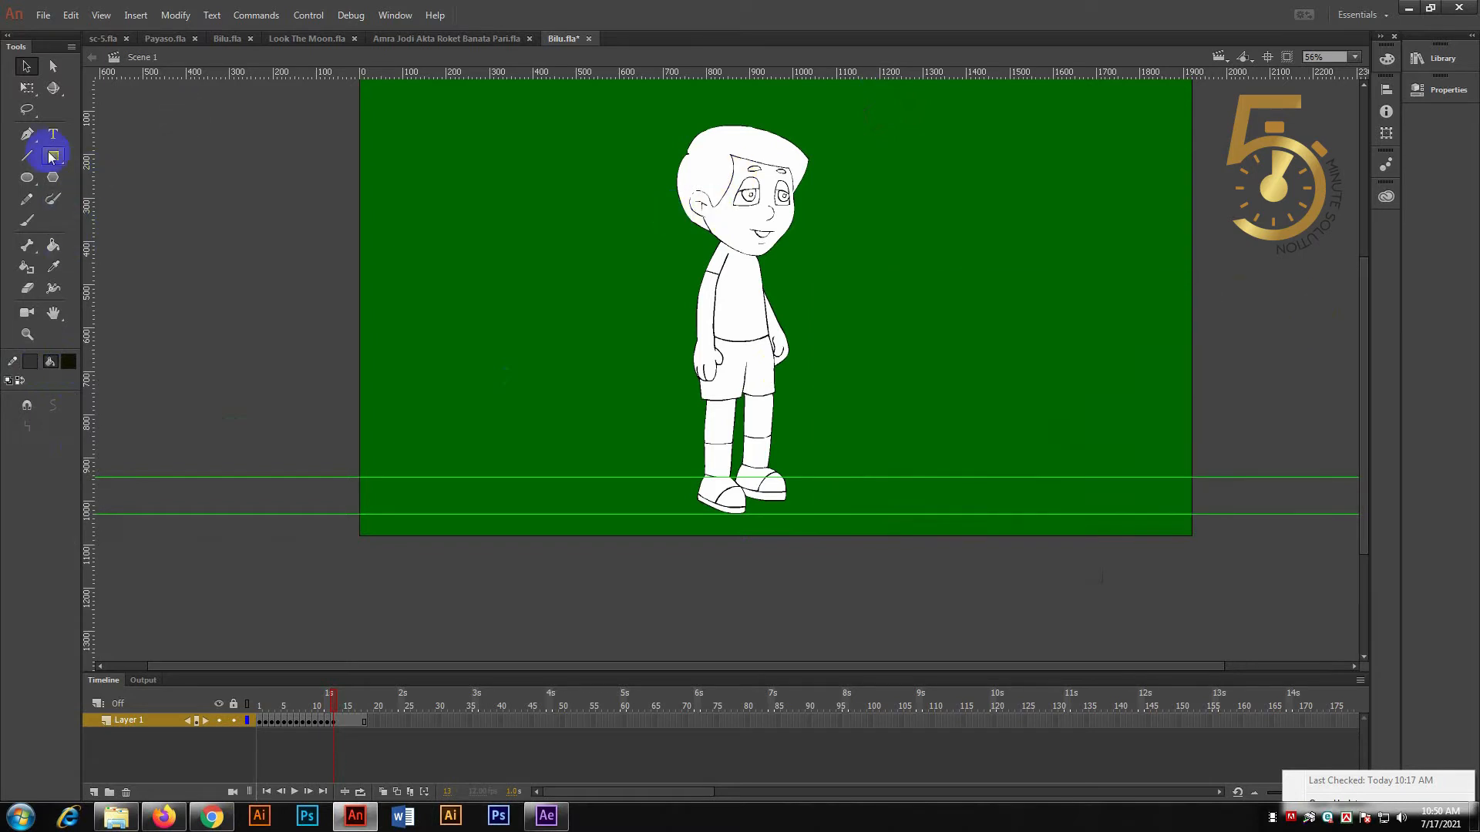
Fill the standing boy's hair in frame 13 with the near-black colour using the Paint Bucket.
left_click(53, 244)
left_click(736, 192)
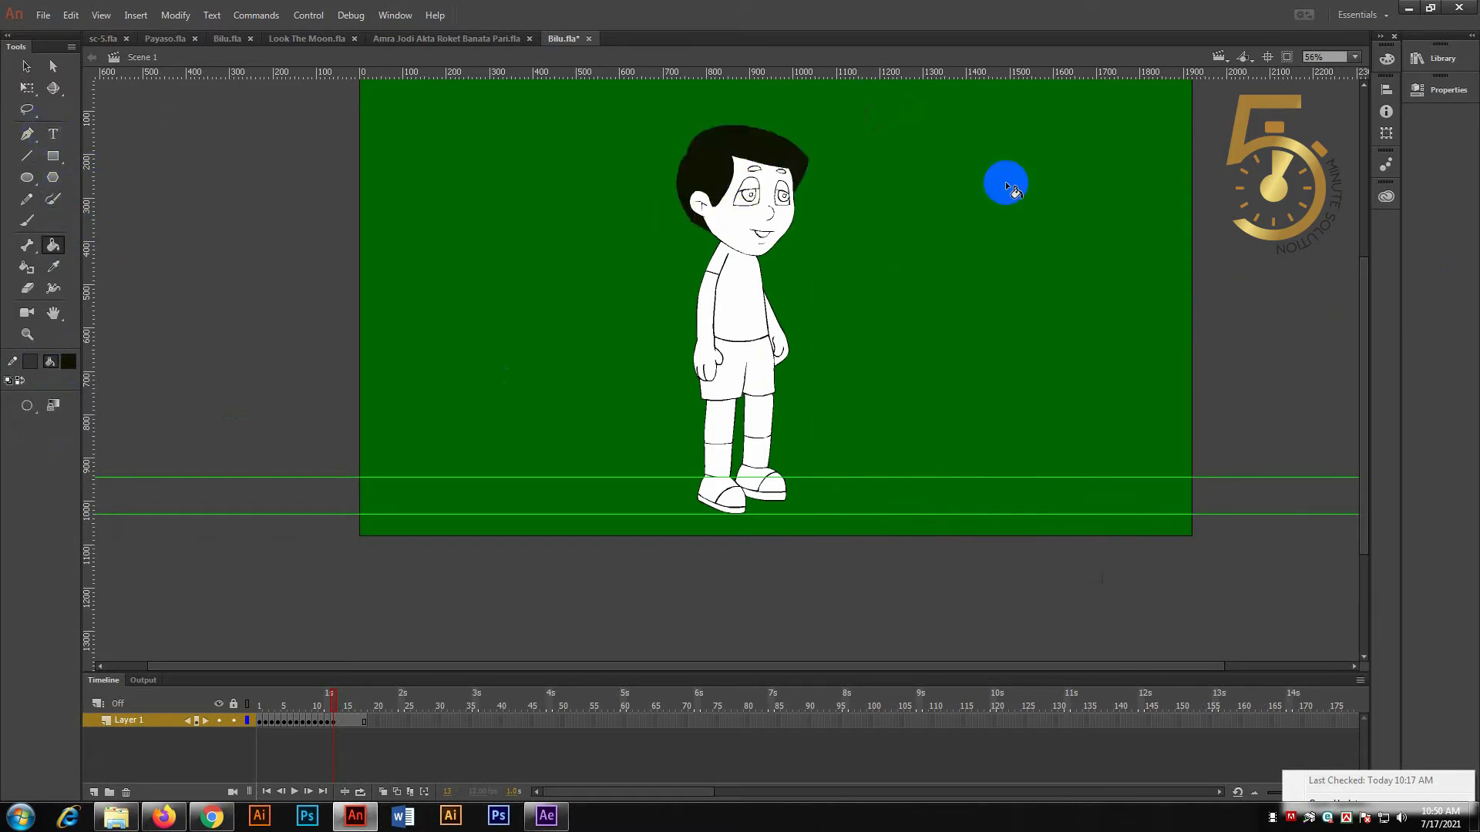
key("z")
left_click(723, 126)
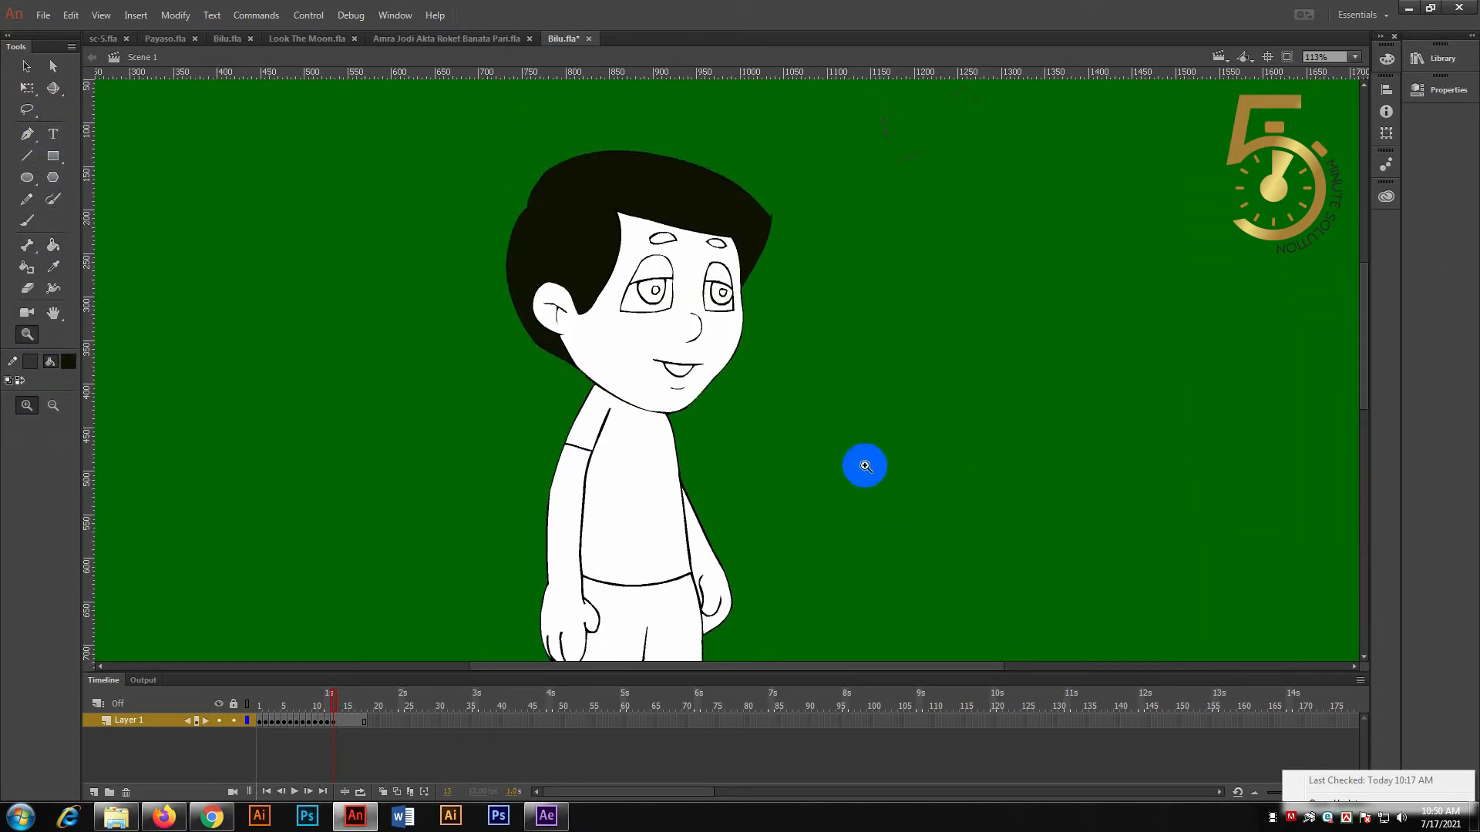
Fill the boy's hair with the same near-black colour in frames 1, 2 and 3.
left_click_drag(346, 719, 288, 730)
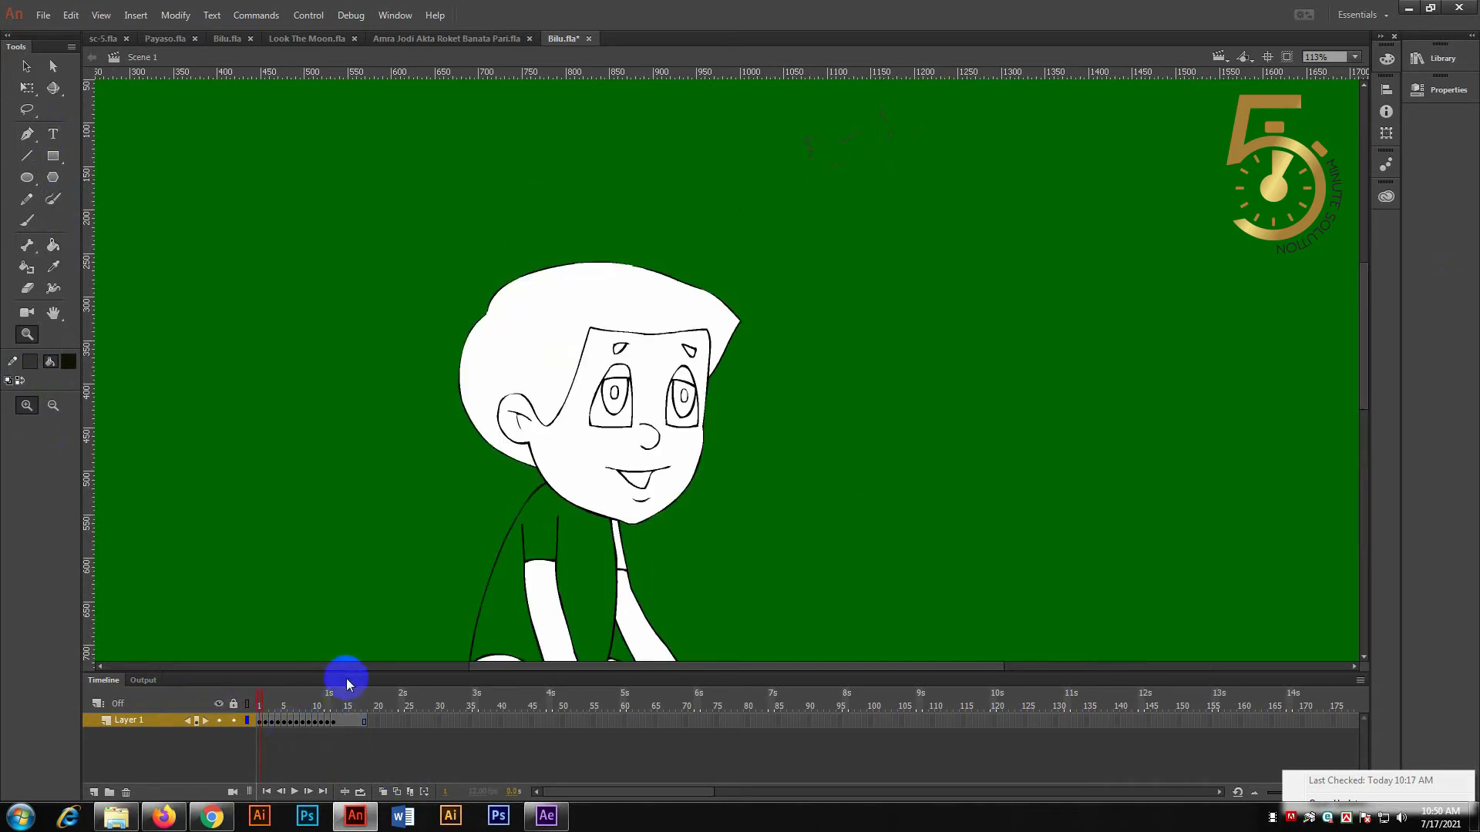
left_click(53, 245)
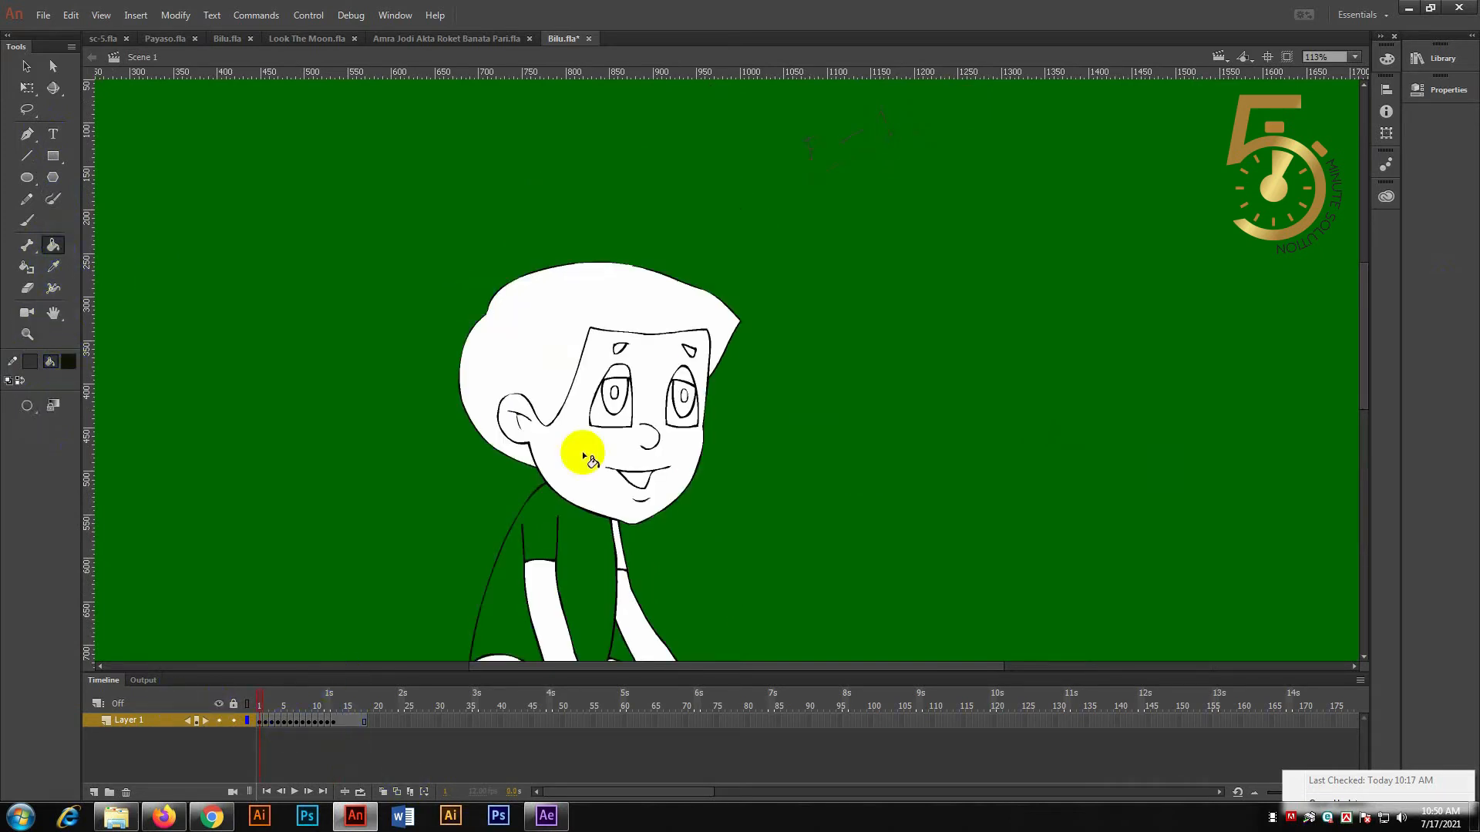
left_click(528, 323)
key("period")
left_click(555, 339)
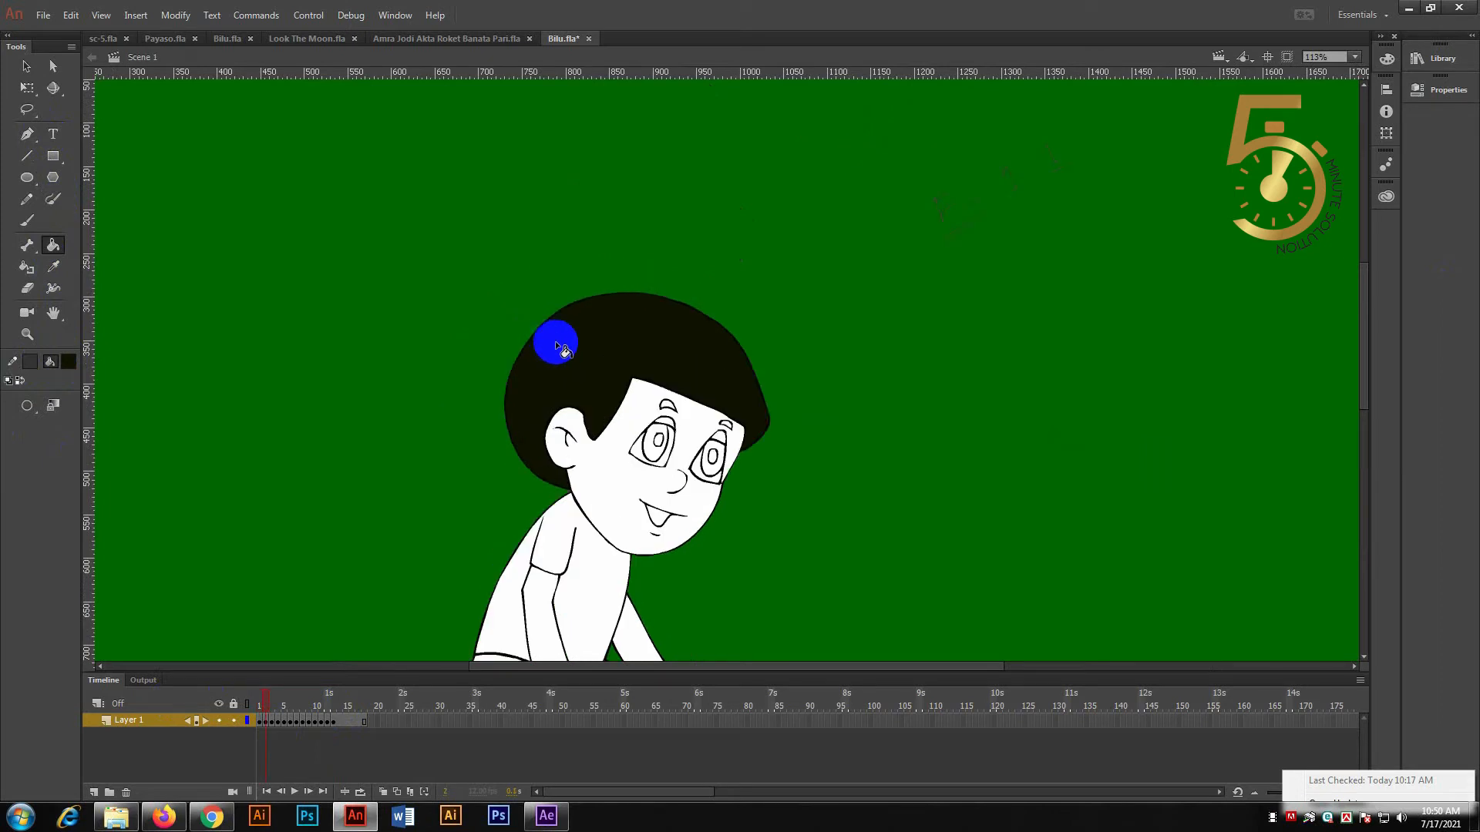
key("period")
left_click(615, 367)
Fill the boy's hair with the near-black colour frame by frame from frame 4 through frame 12.
key("period")
key("period")
key("period")
key("period")
key("period")
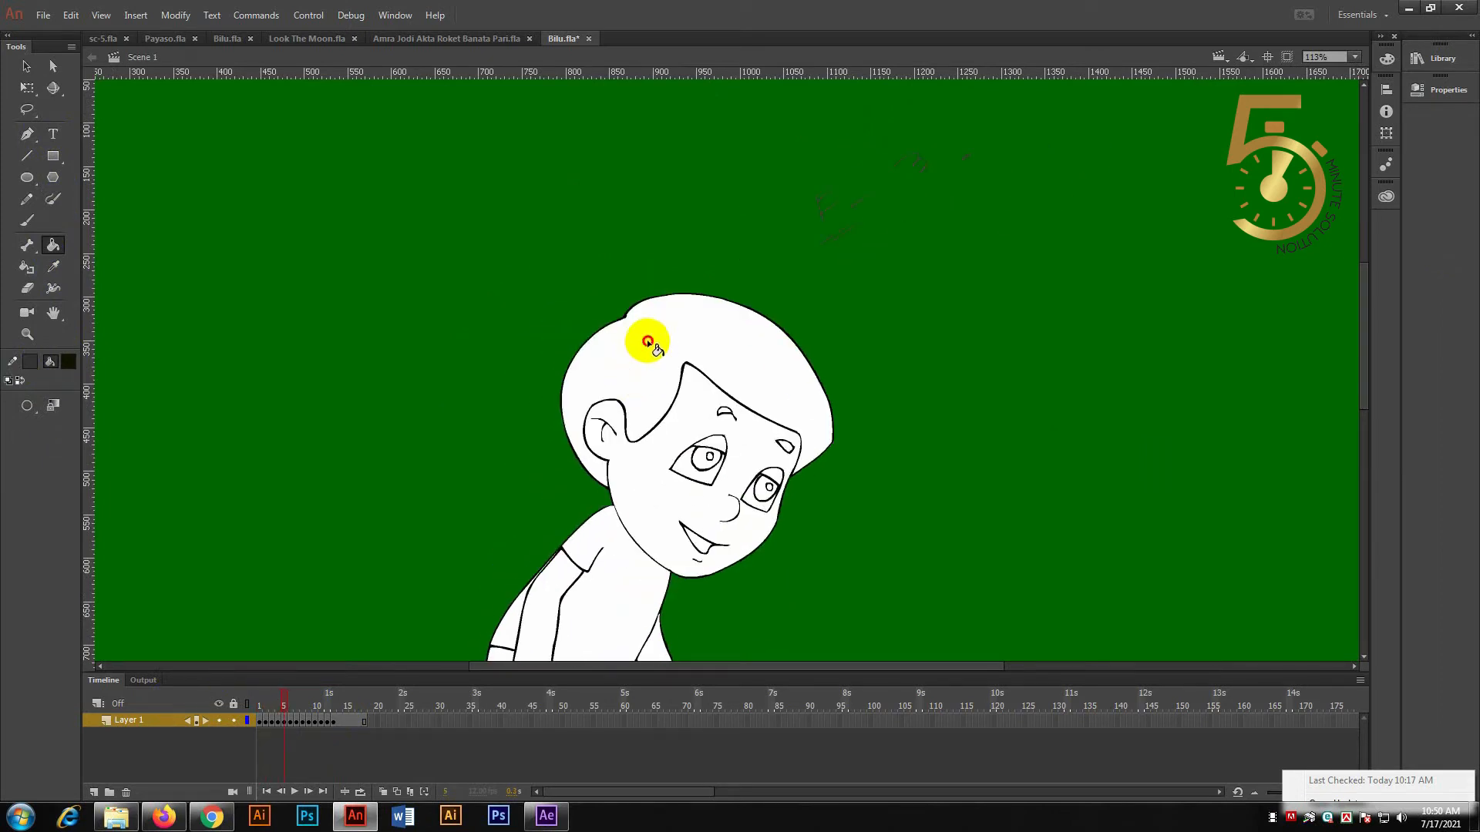
key("period")
key("period")
key("period")
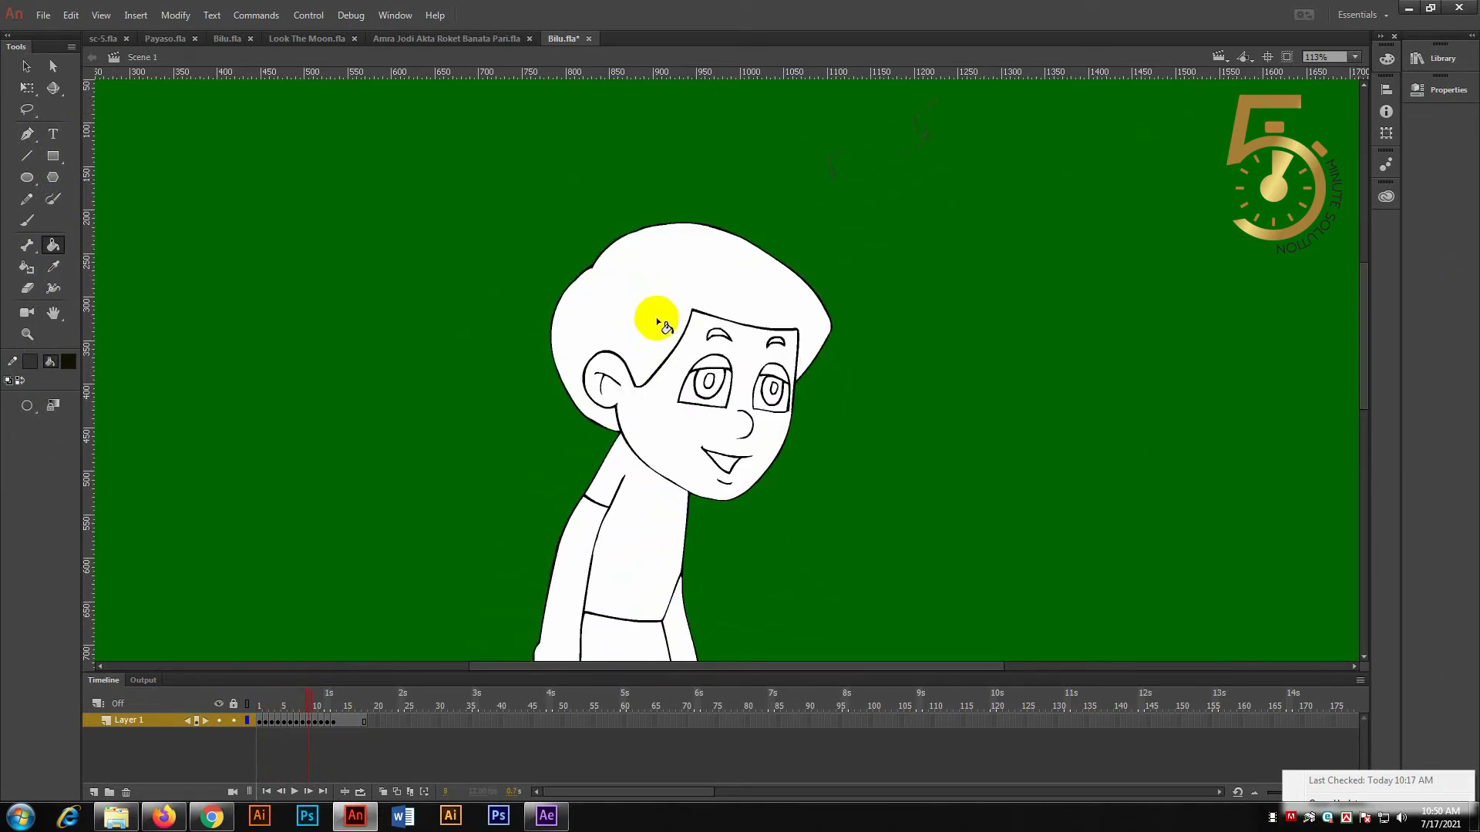
left_click(635, 252)
key("period")
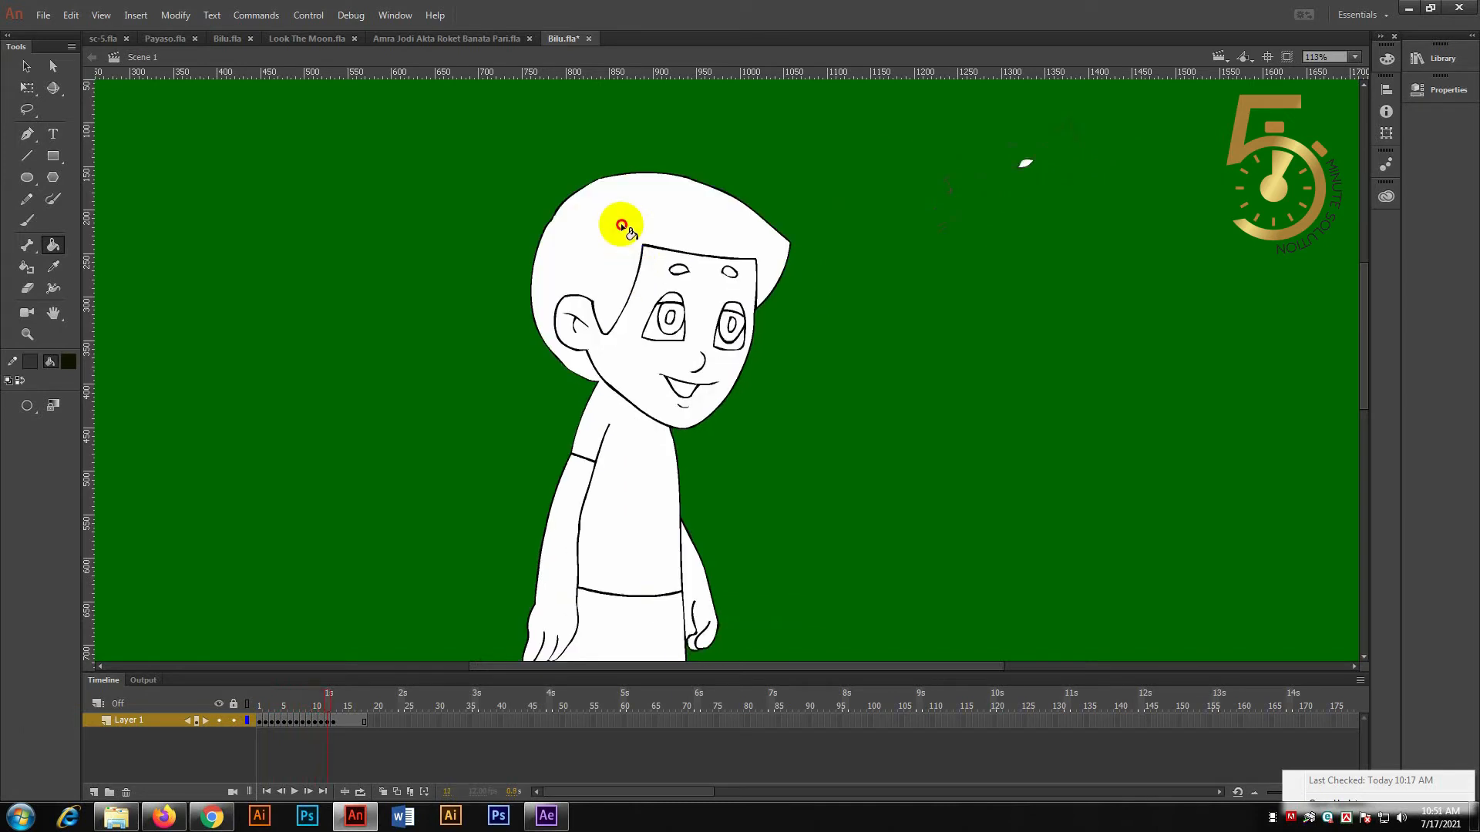
left_click(590, 247)
Set the fill colour to orange and fill the standing boy's shirt with it in the animation's last frame.
left_click(363, 696)
left_click_drag(363, 696, 406, 701)
key("ctrl+minus")
left_click_drag(564, 370, 459, 307)
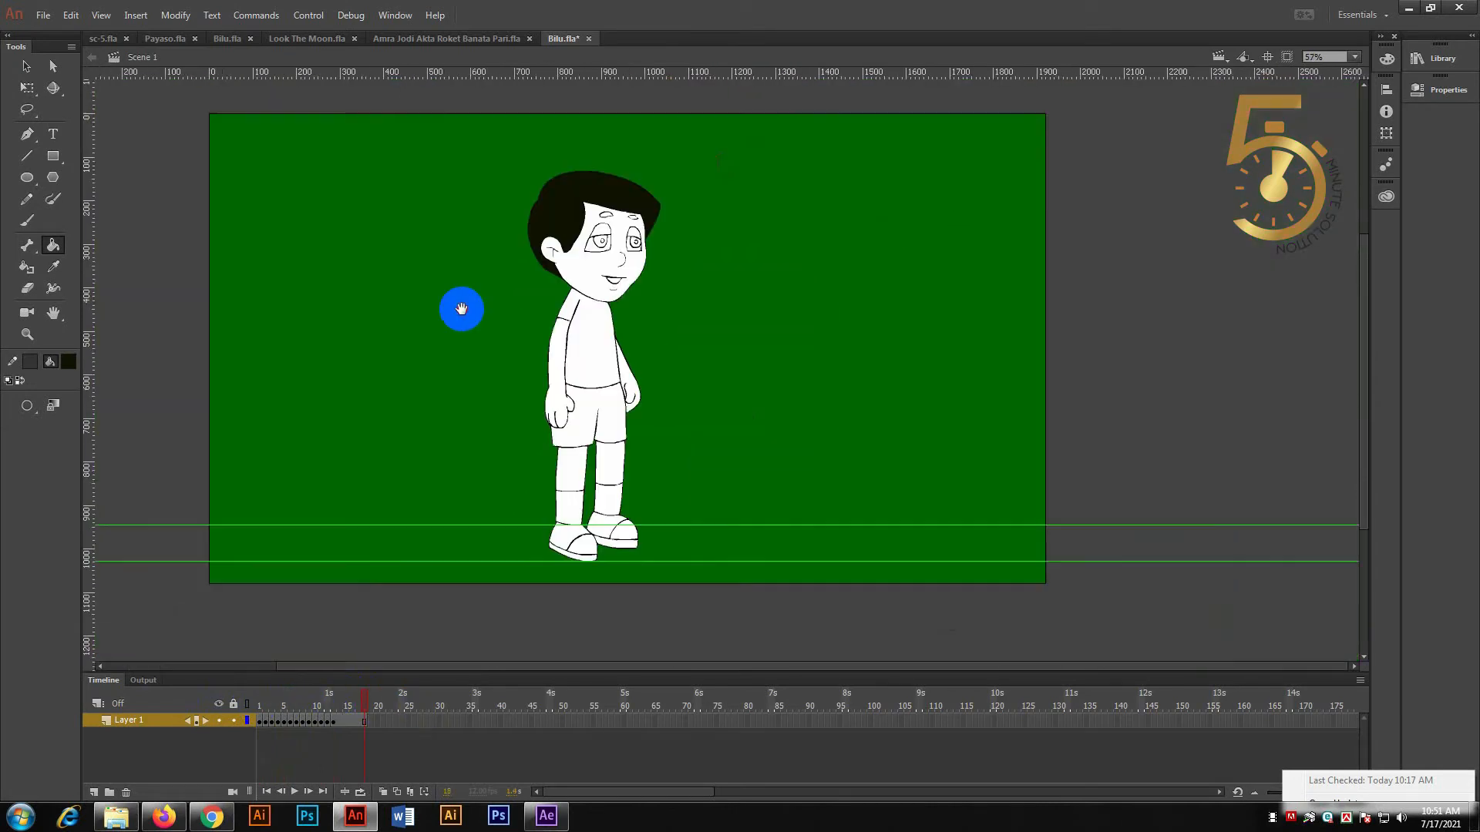
left_click(69, 361)
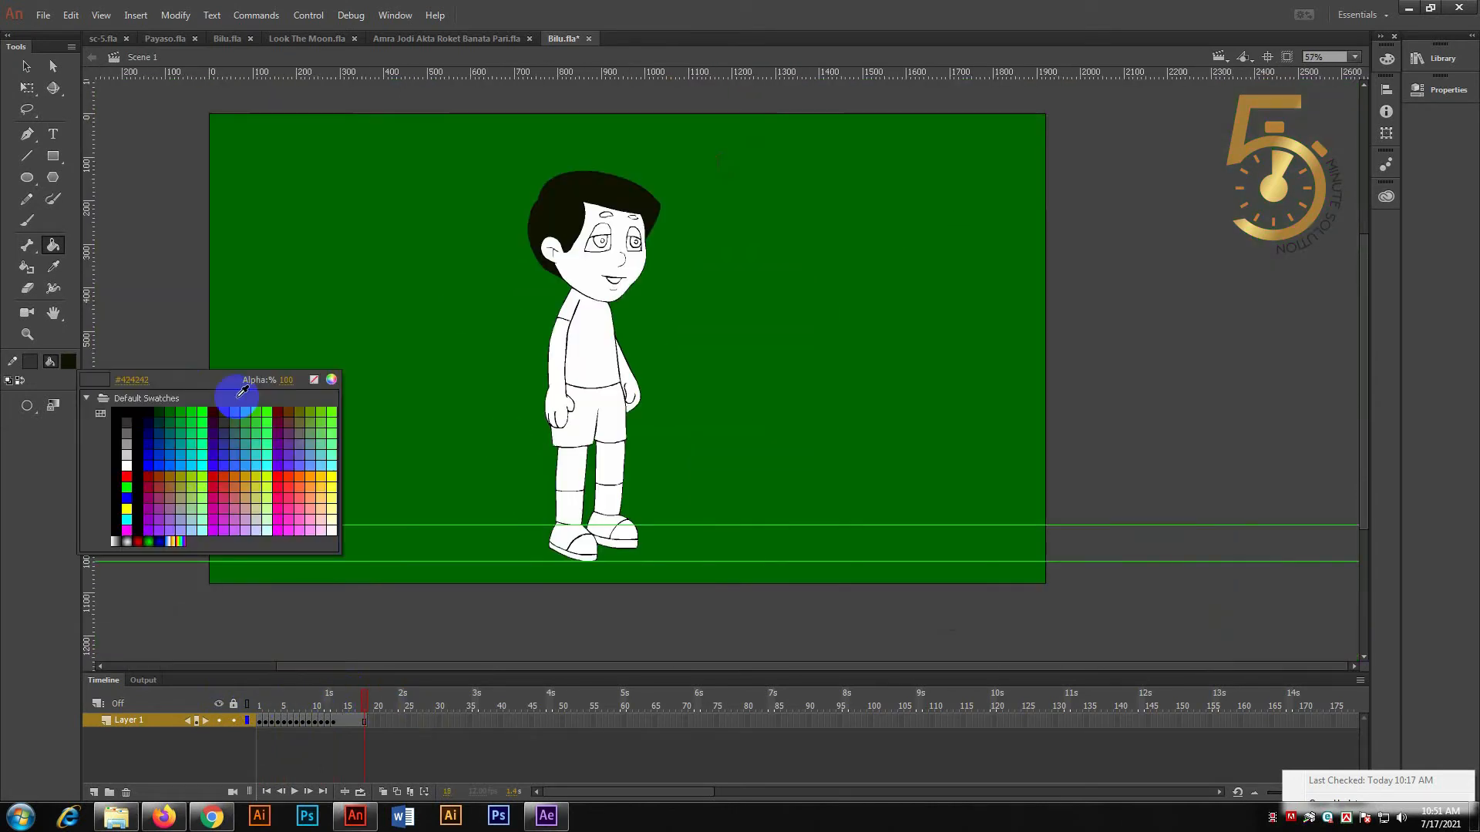
left_click(319, 473)
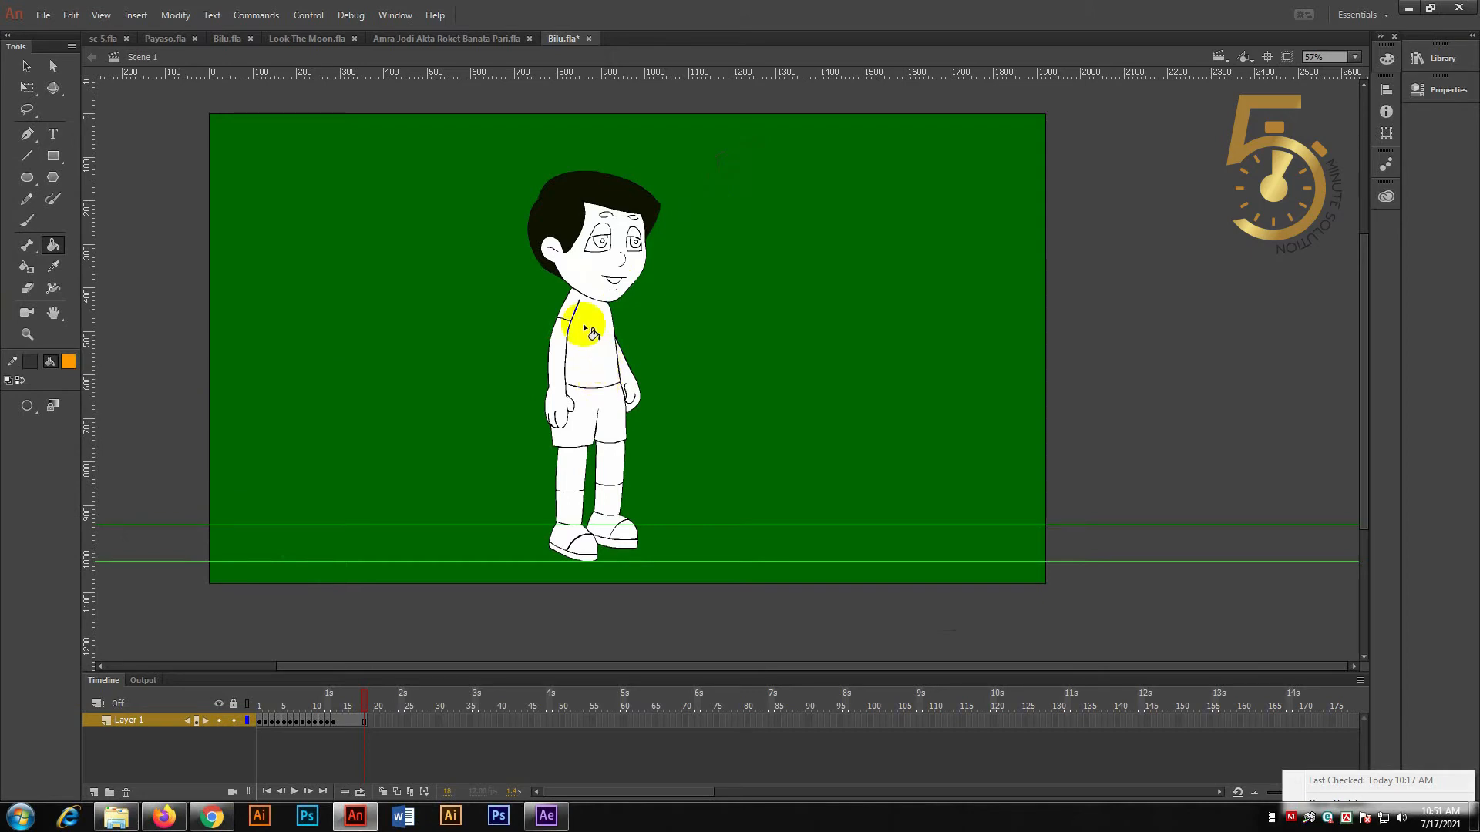
left_click(588, 355)
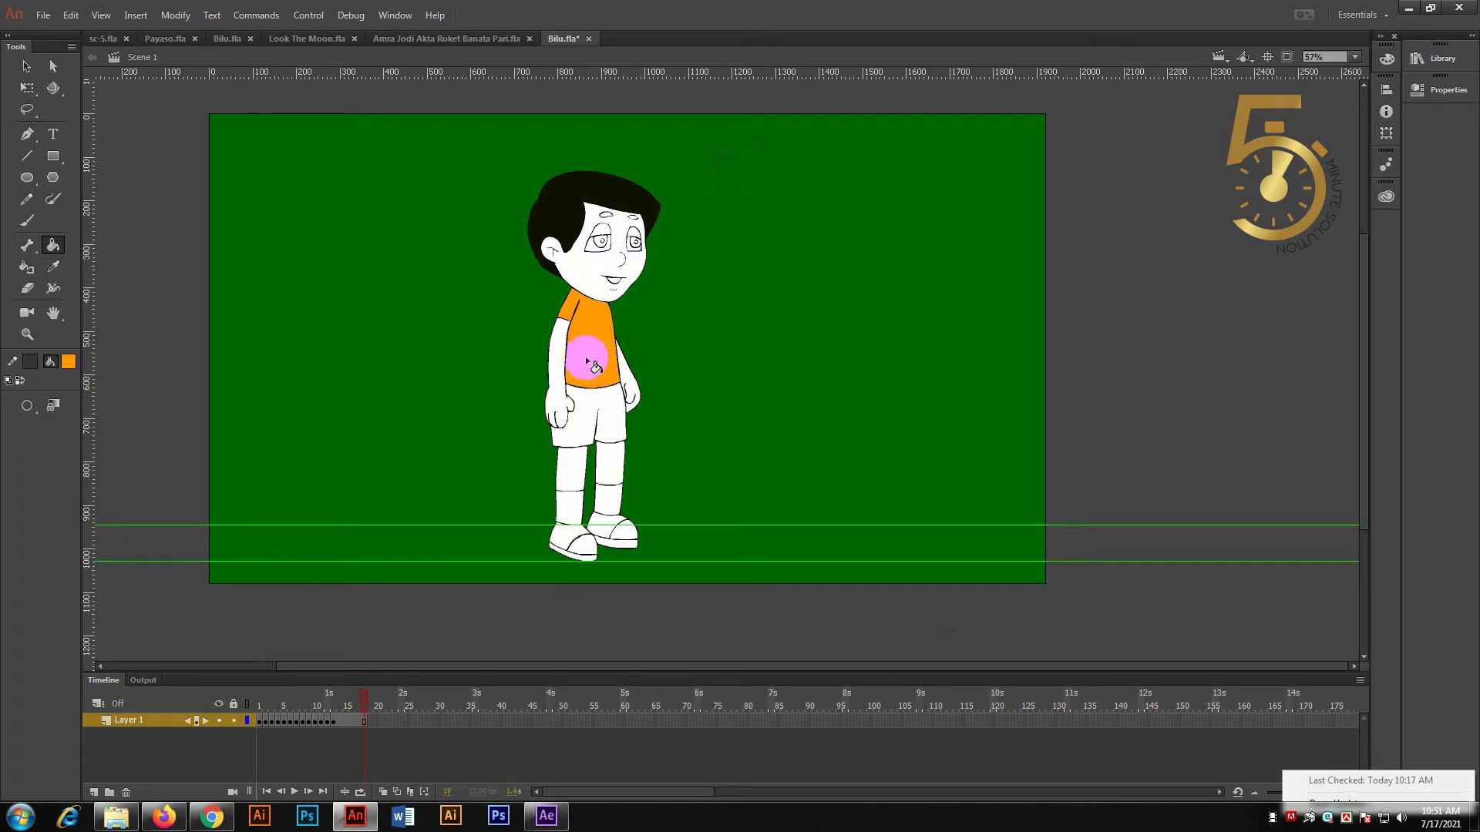
Fill the boy's shirt with the same orange frame by frame up to frame 8.
key("Return")
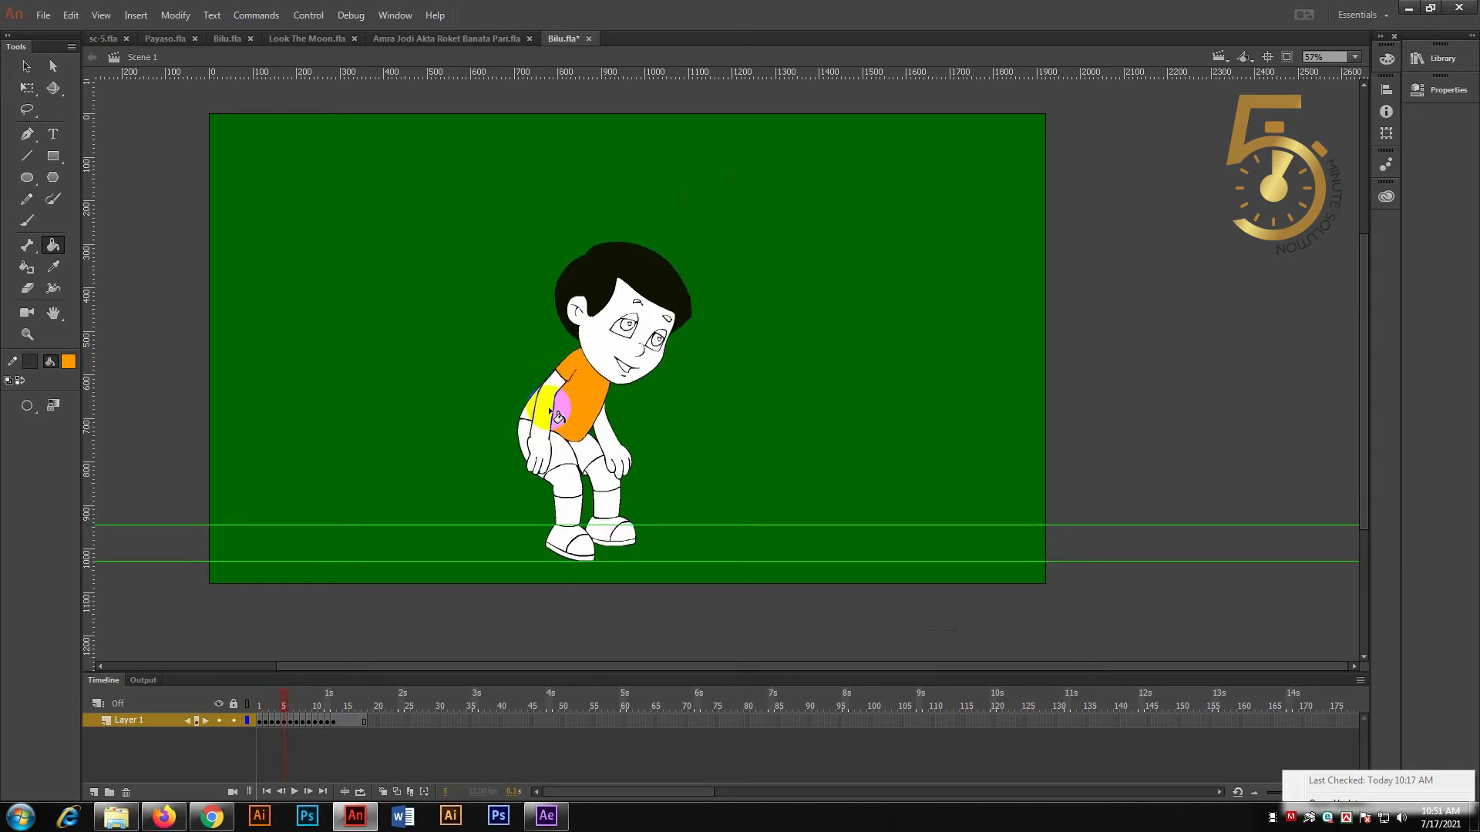
key("period")
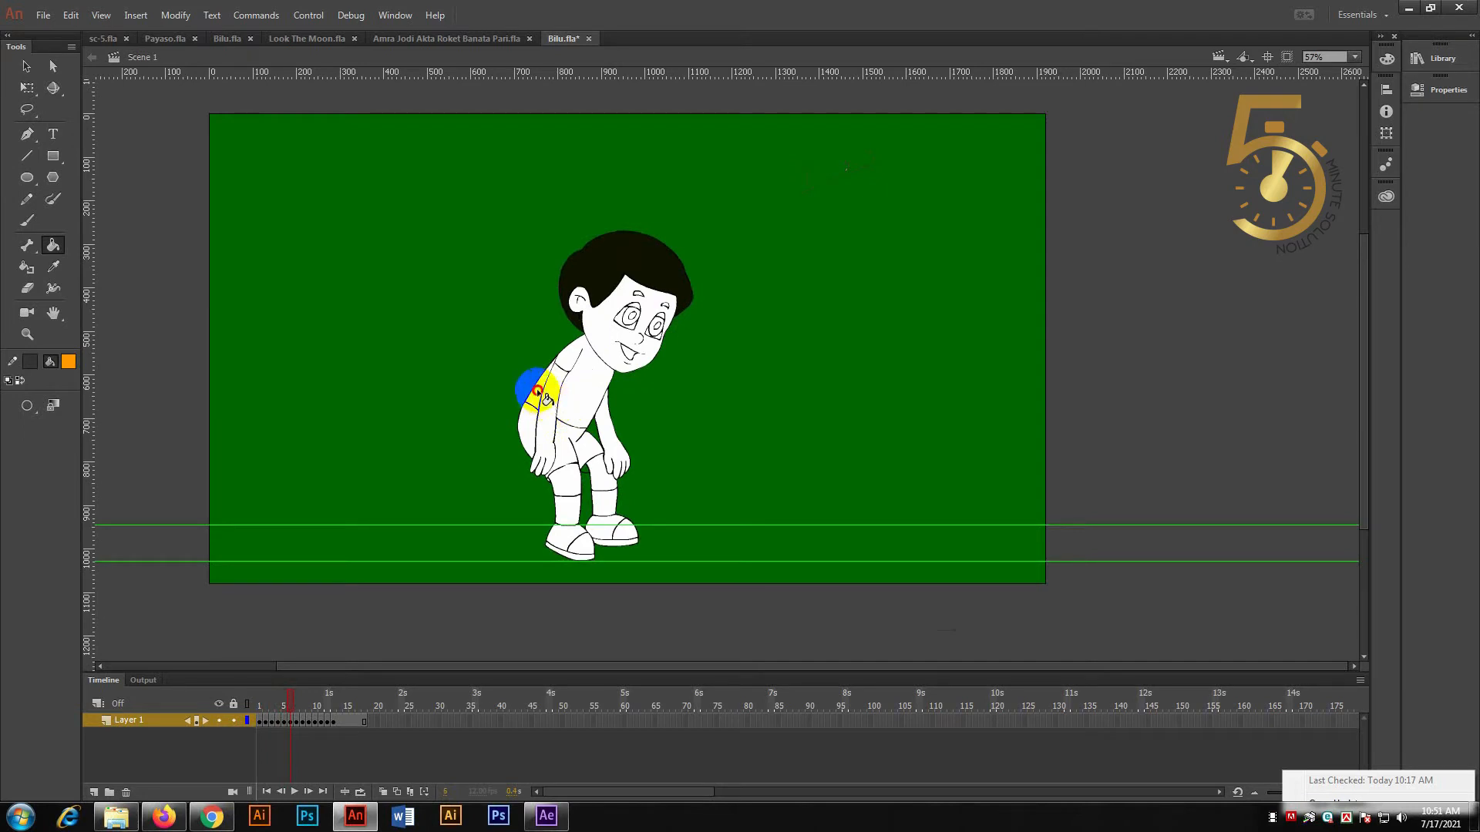
key("period")
key("period")
left_click(575, 407)
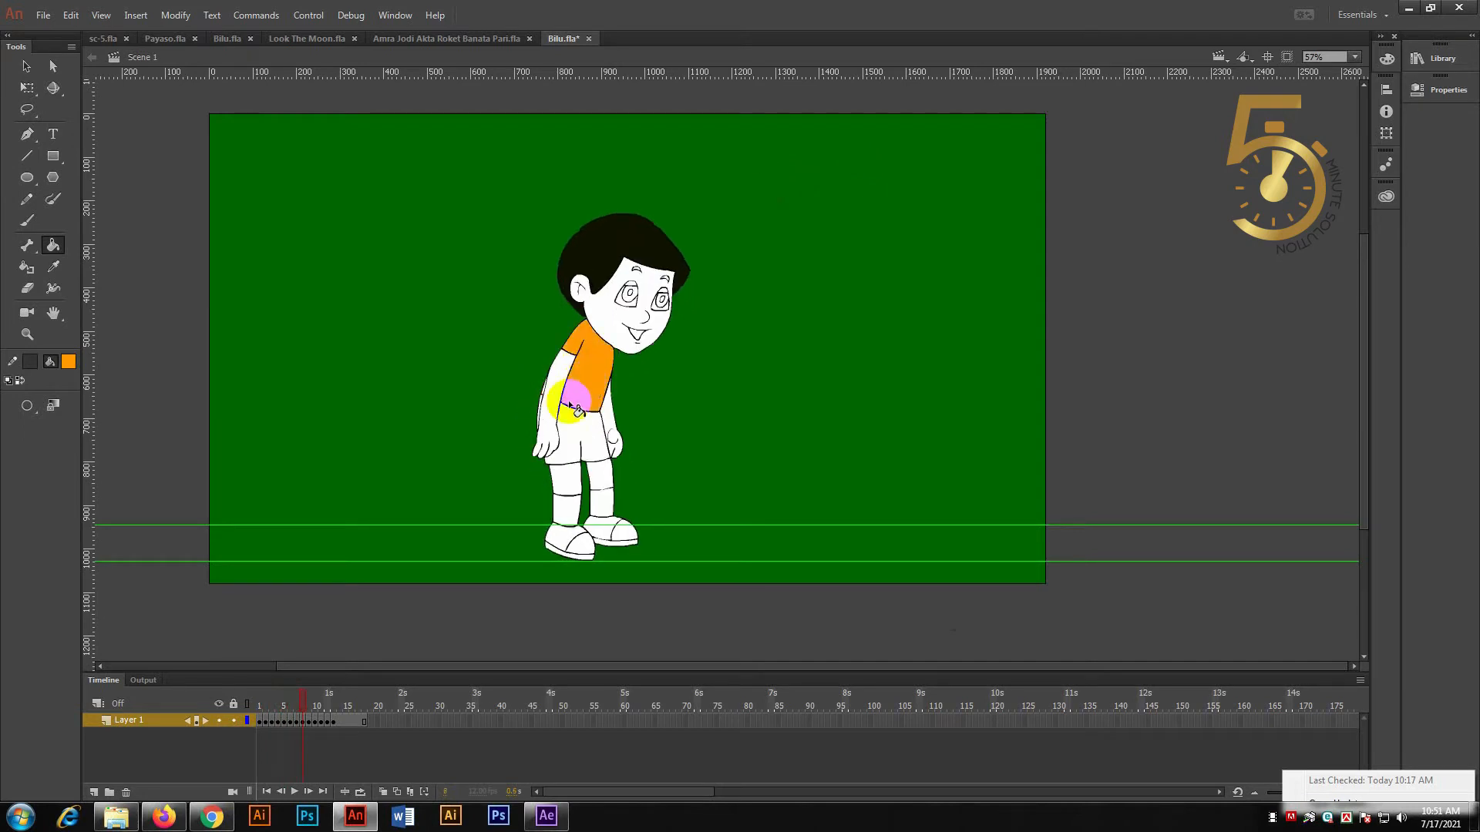
Fill the boy's shirt with orange frame by frame from frame 9 through frame 12.
key("period")
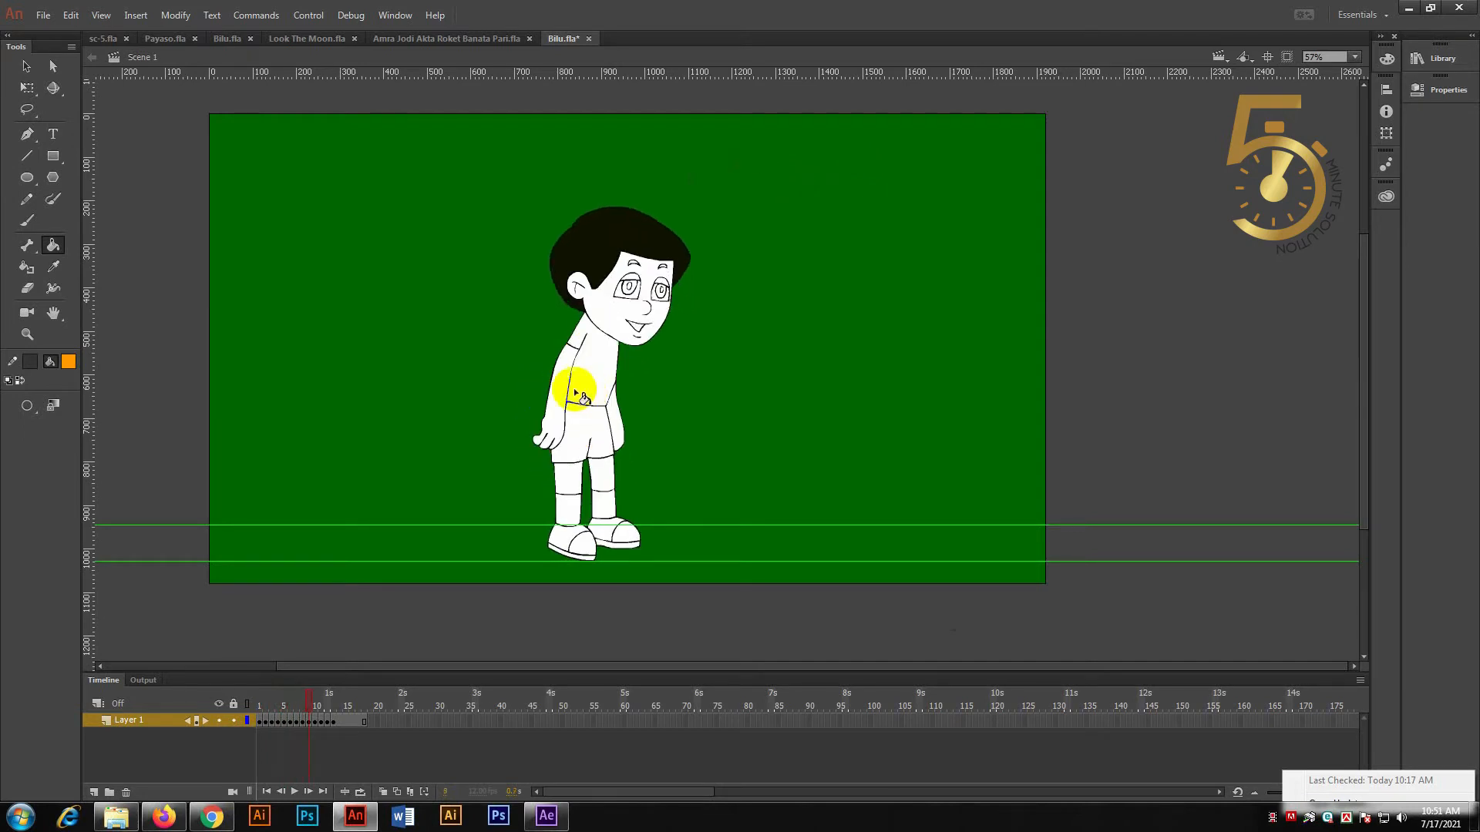
left_click(578, 390)
key("period")
key("period")
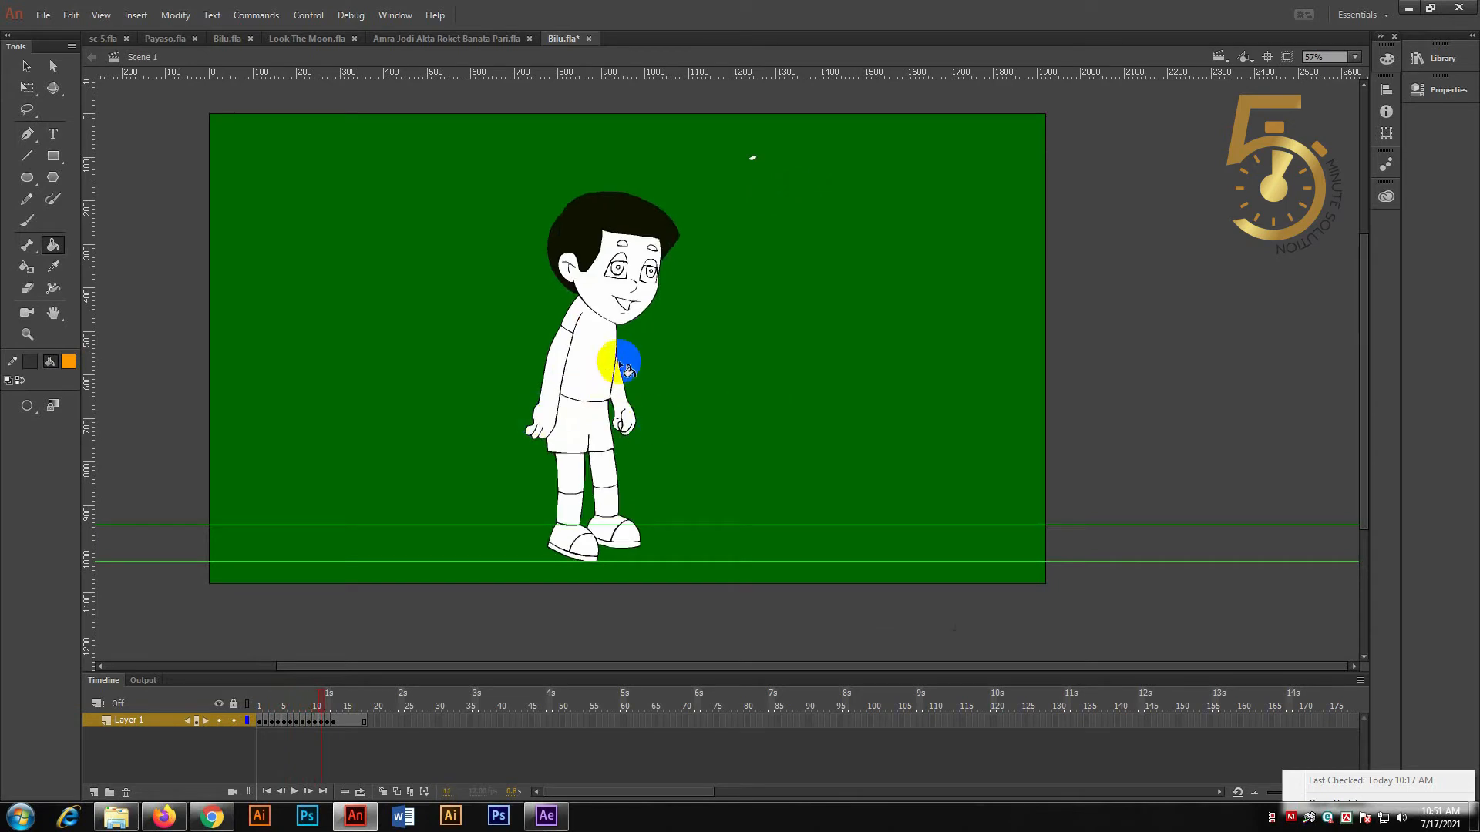
left_click(620, 358)
key("period")
left_click(604, 375)
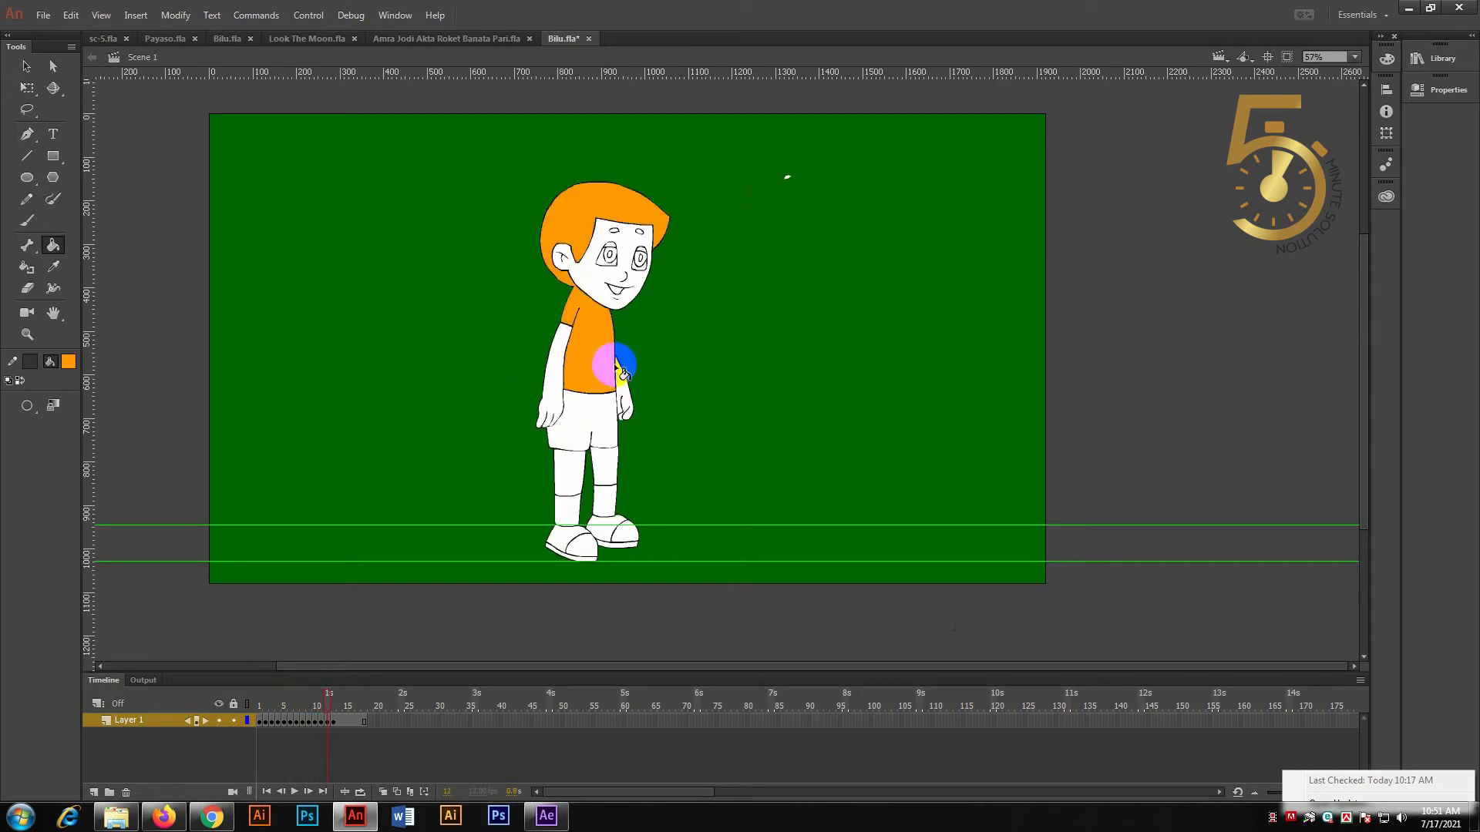
Examine the outlines around the sleeve, neck and hair in frame 12 for a gap between shirt and hair.
key("comma")
key("period")
left_click(578, 374)
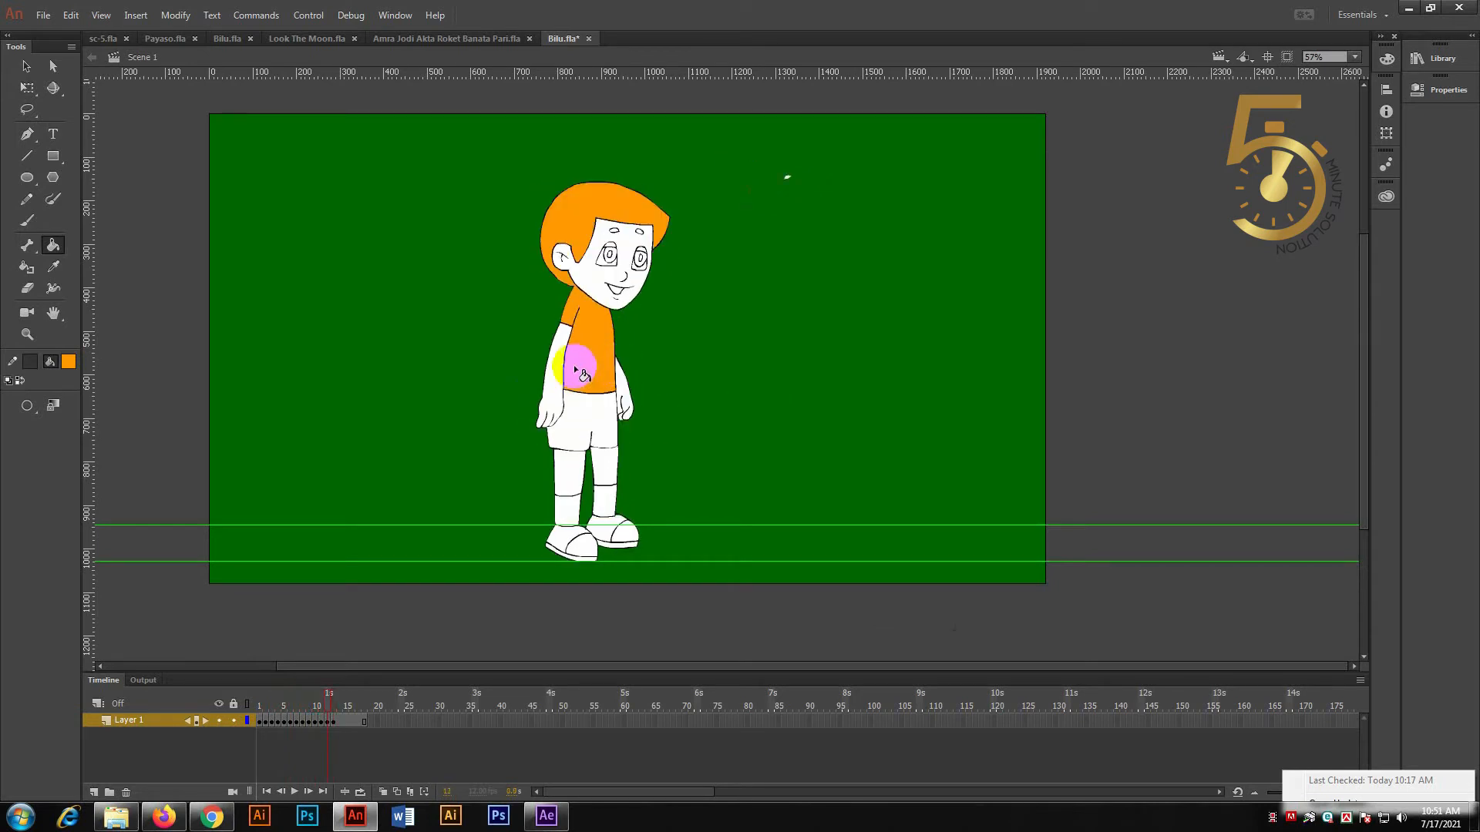
left_click(622, 225)
key("z")
left_click_drag(539, 208, 724, 499)
left_click(608, 363)
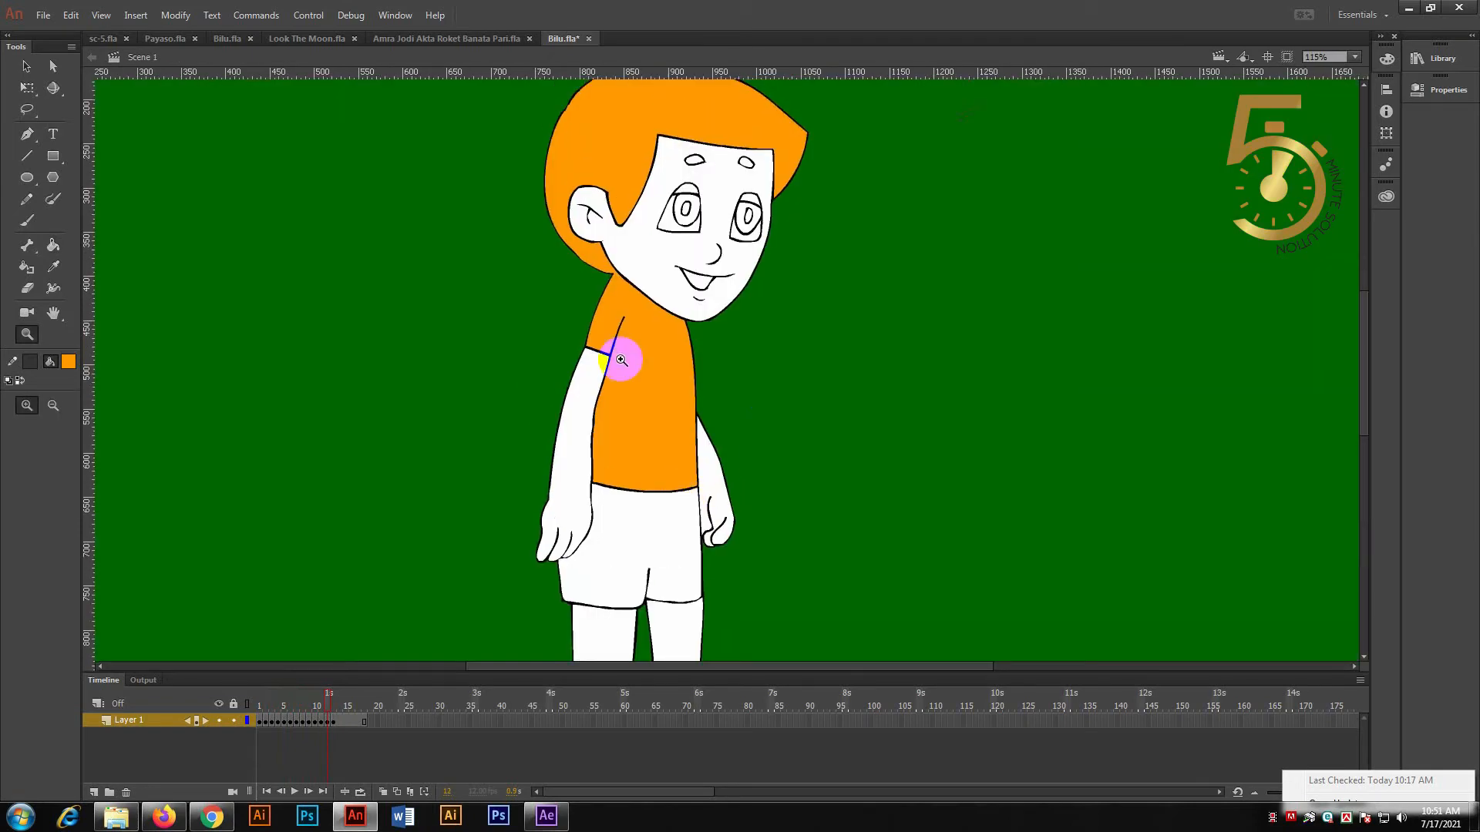
scroll(796, 555, "down", 3)
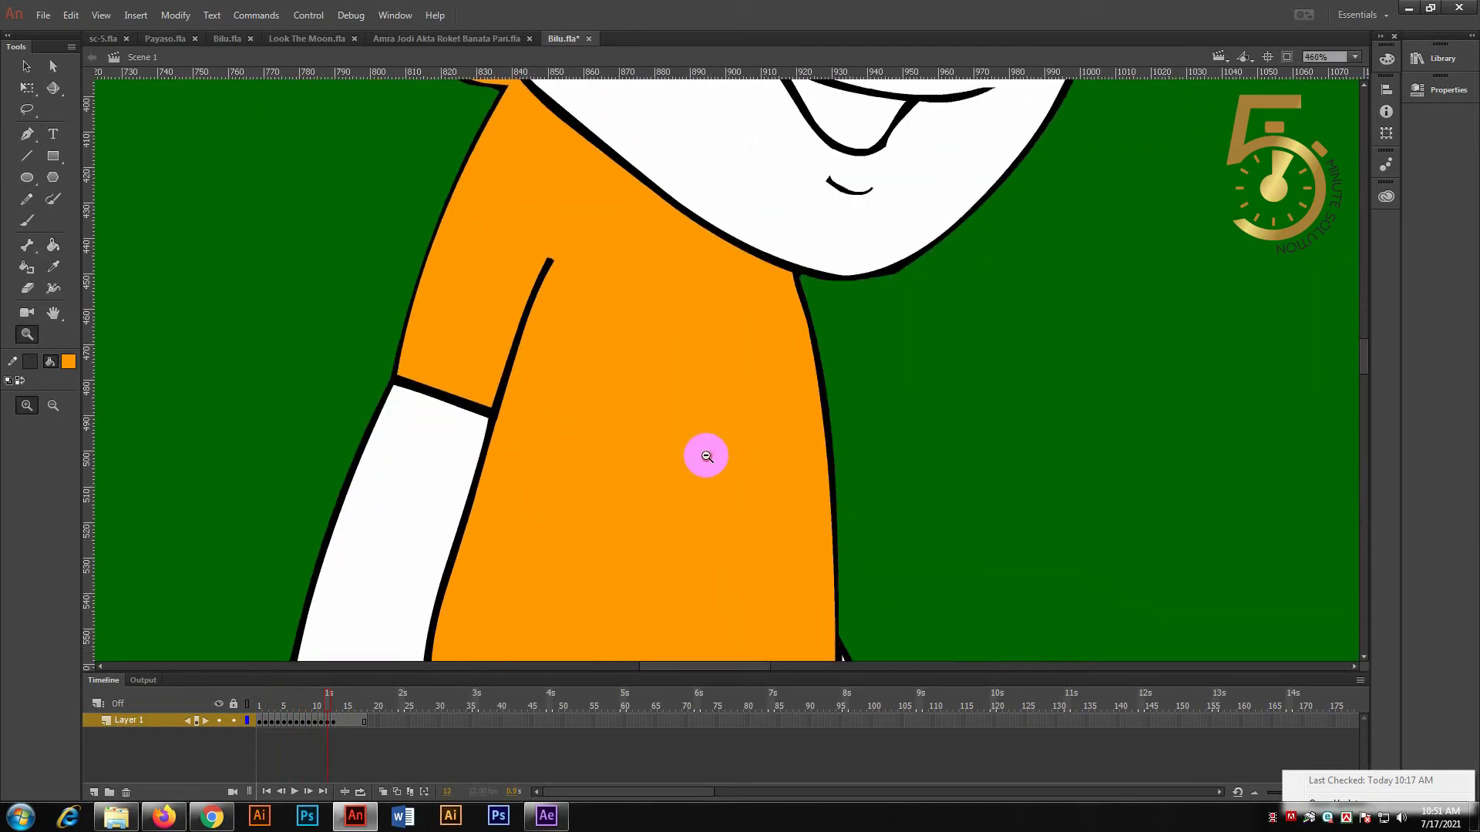
left_click(703, 452, "alt")
left_click_drag(649, 148, 523, 309)
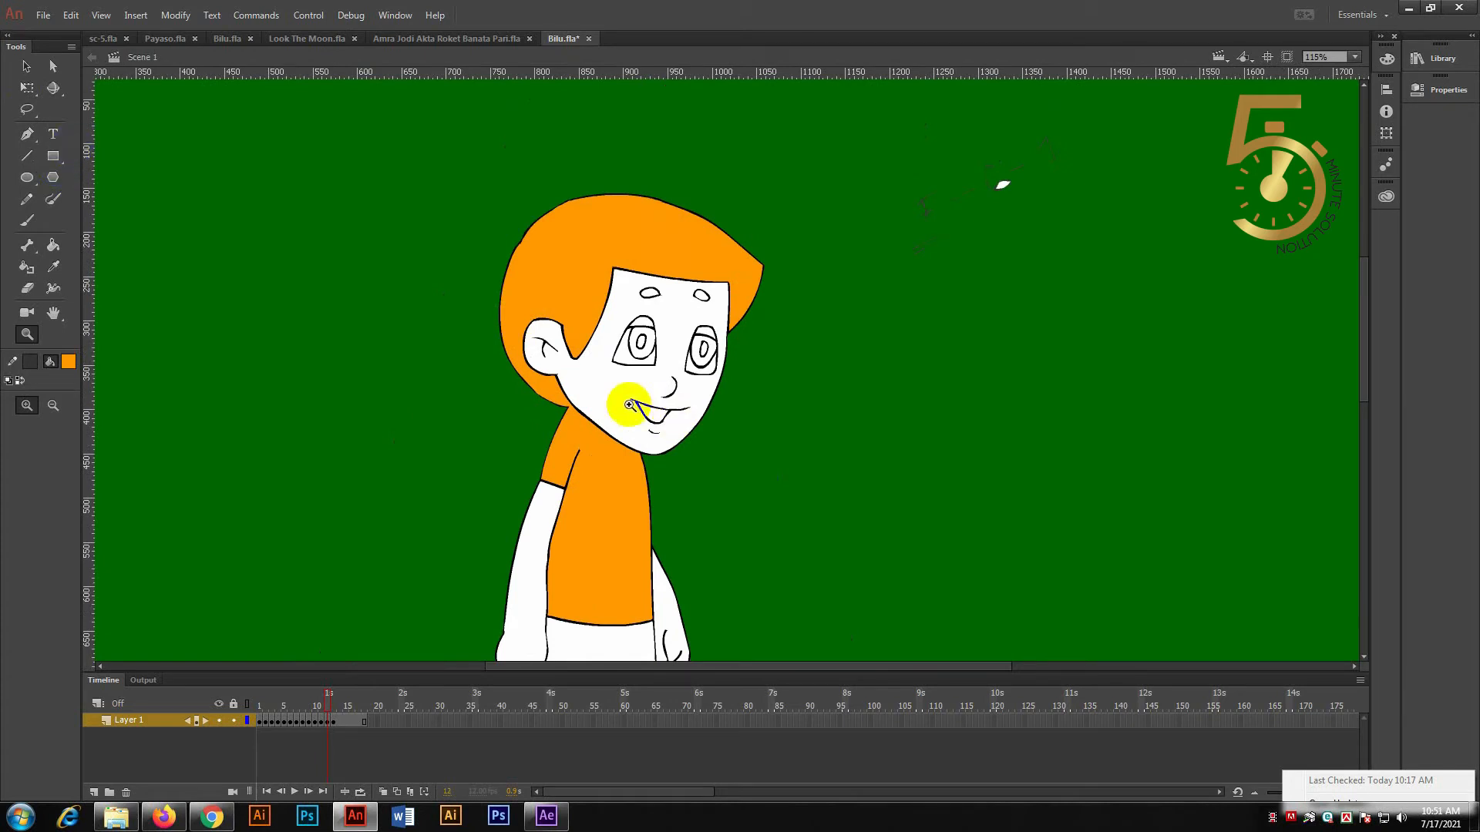
scroll(605, 447, "down", 2)
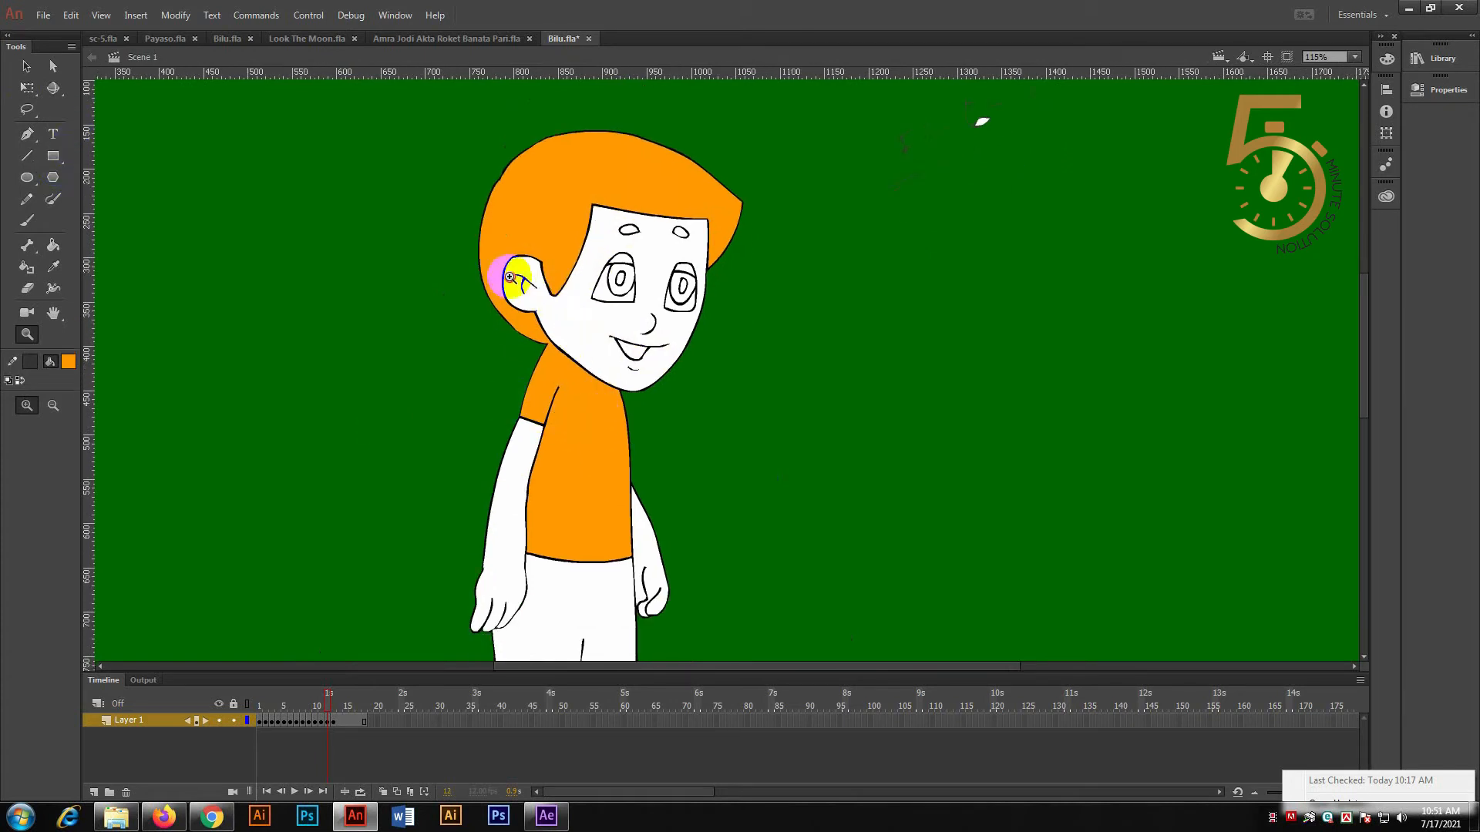
left_click_drag(498, 272, 619, 403)
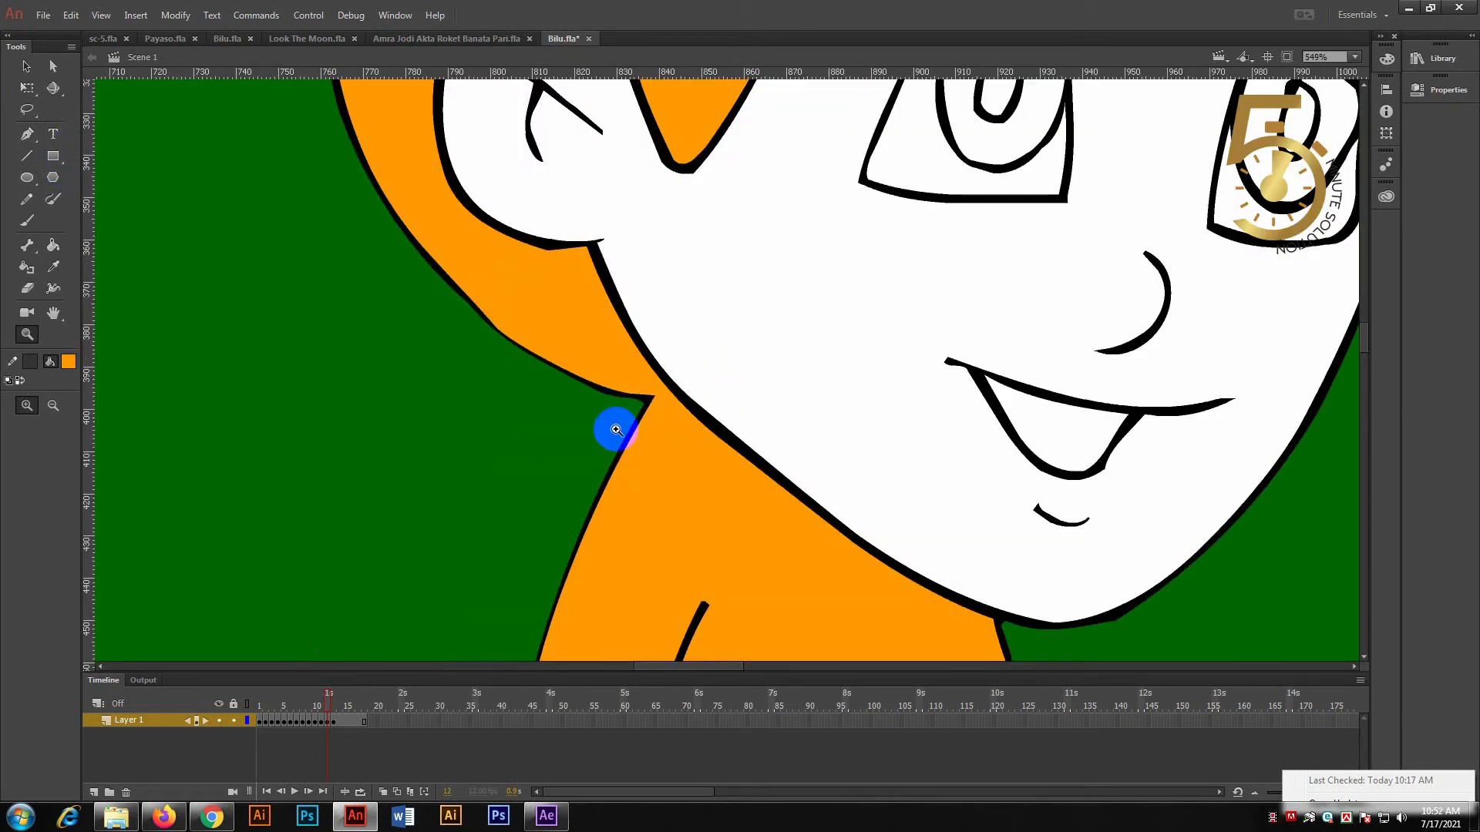
left_click_drag(606, 259, 782, 522)
left_click(705, 457, "alt")
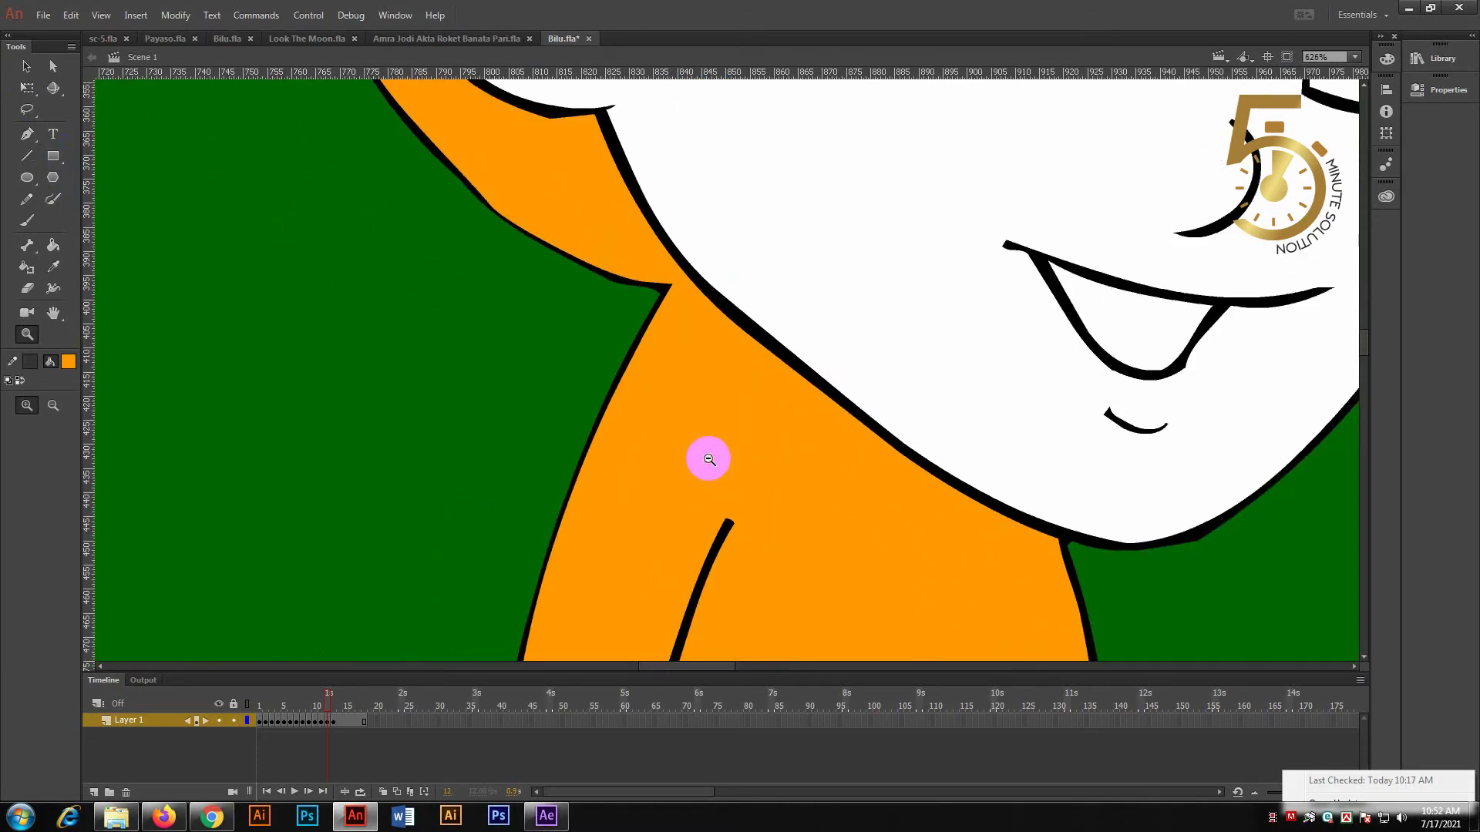
left_click(704, 456, "alt")
scroll(747, 404, "down", 3)
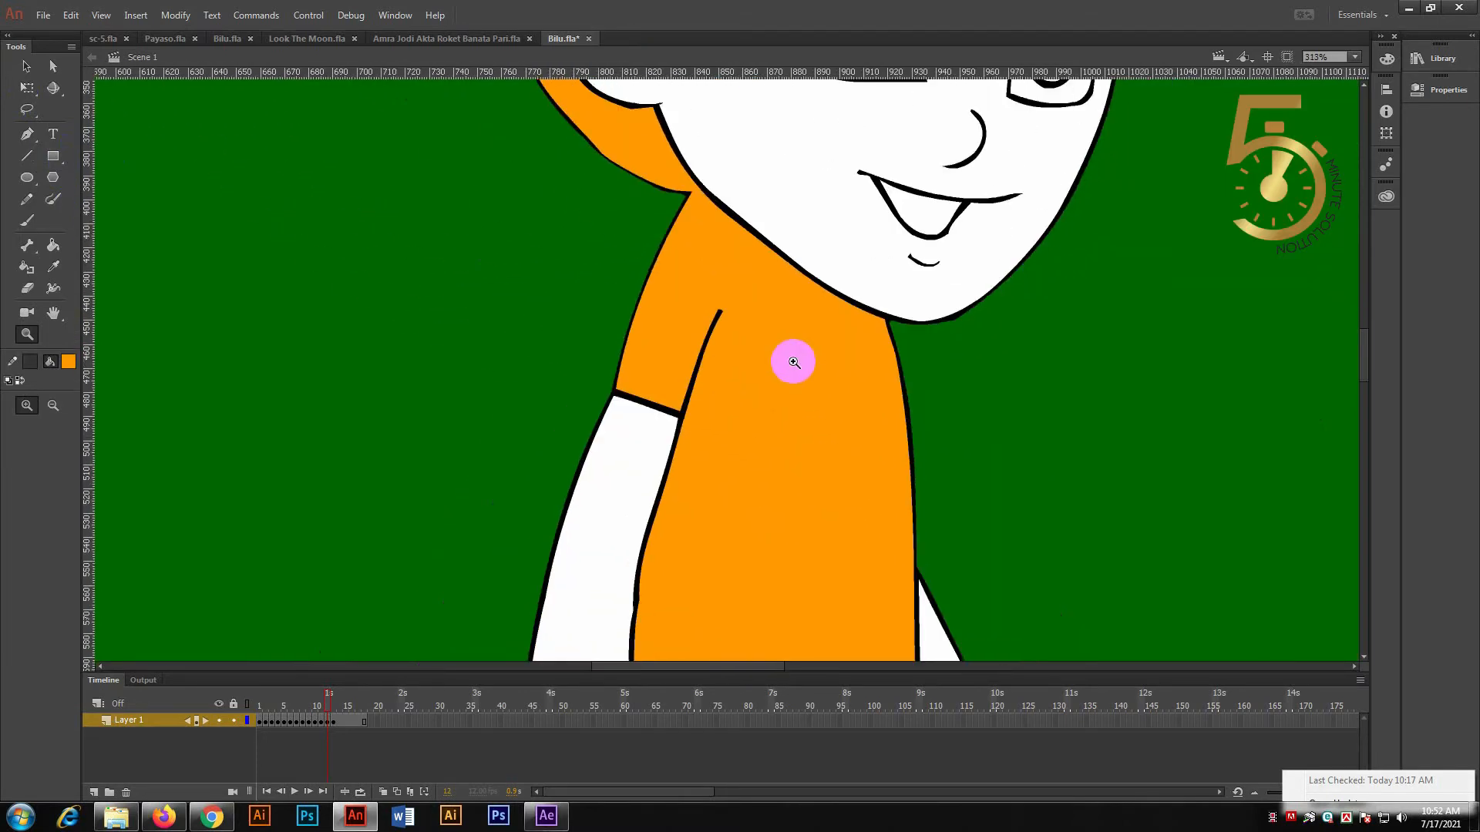
left_click(747, 390, "alt")
left_click_drag(905, 97, 894, 179)
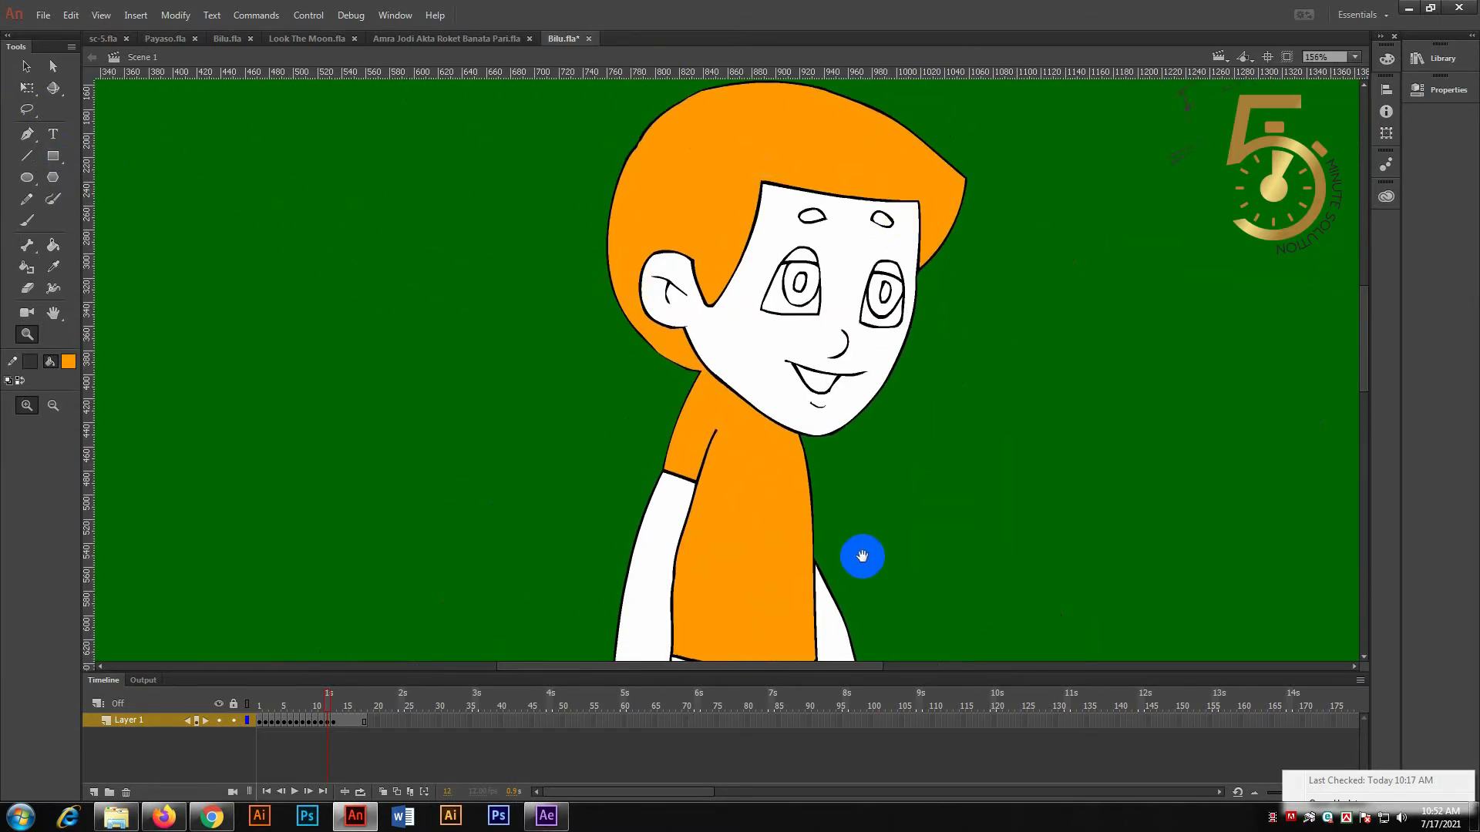
left_click_drag(822, 529, 838, 304)
scroll(839, 303, "up", 5)
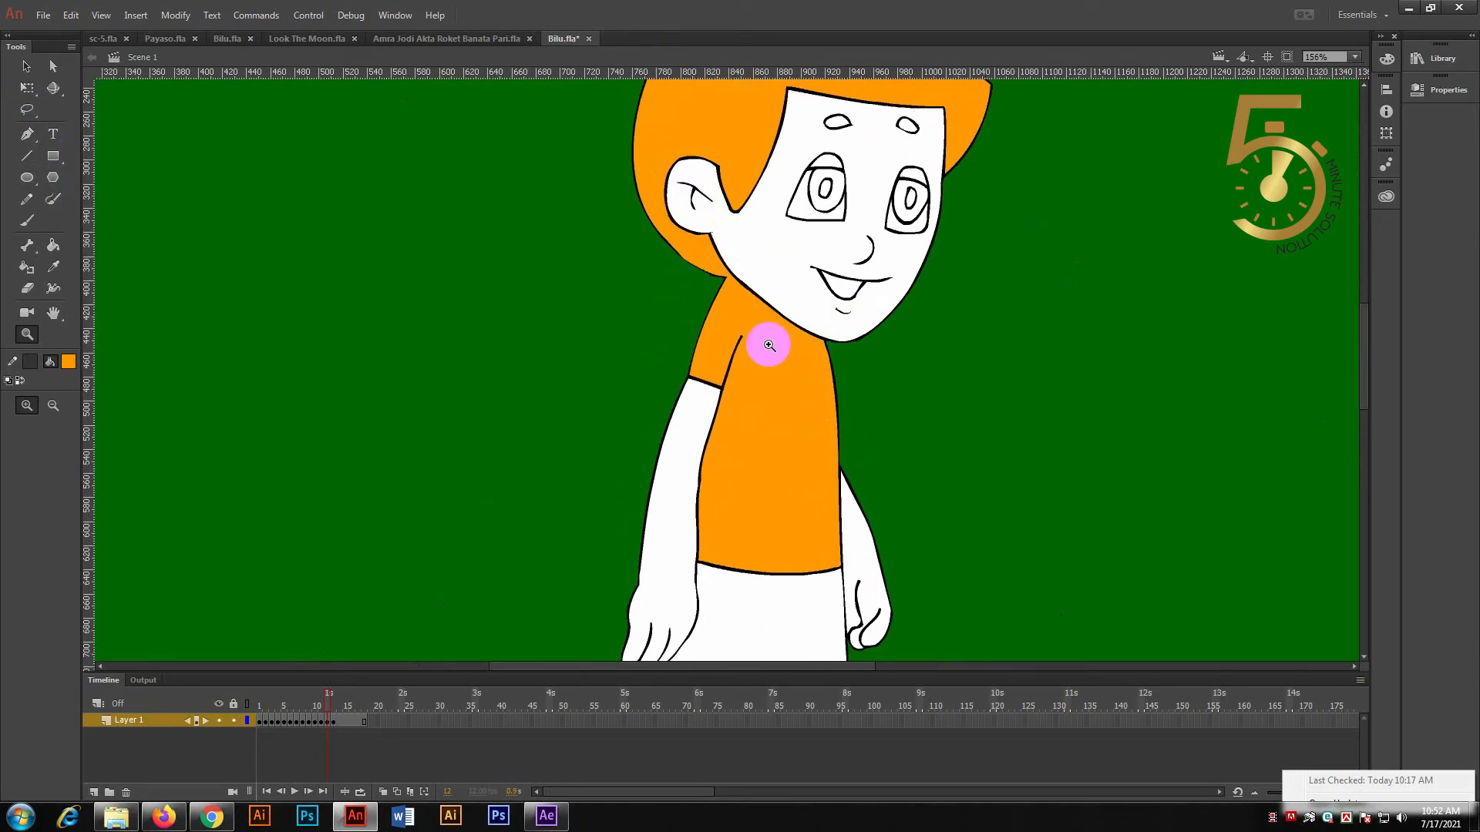
left_click_drag(819, 188, 837, 233)
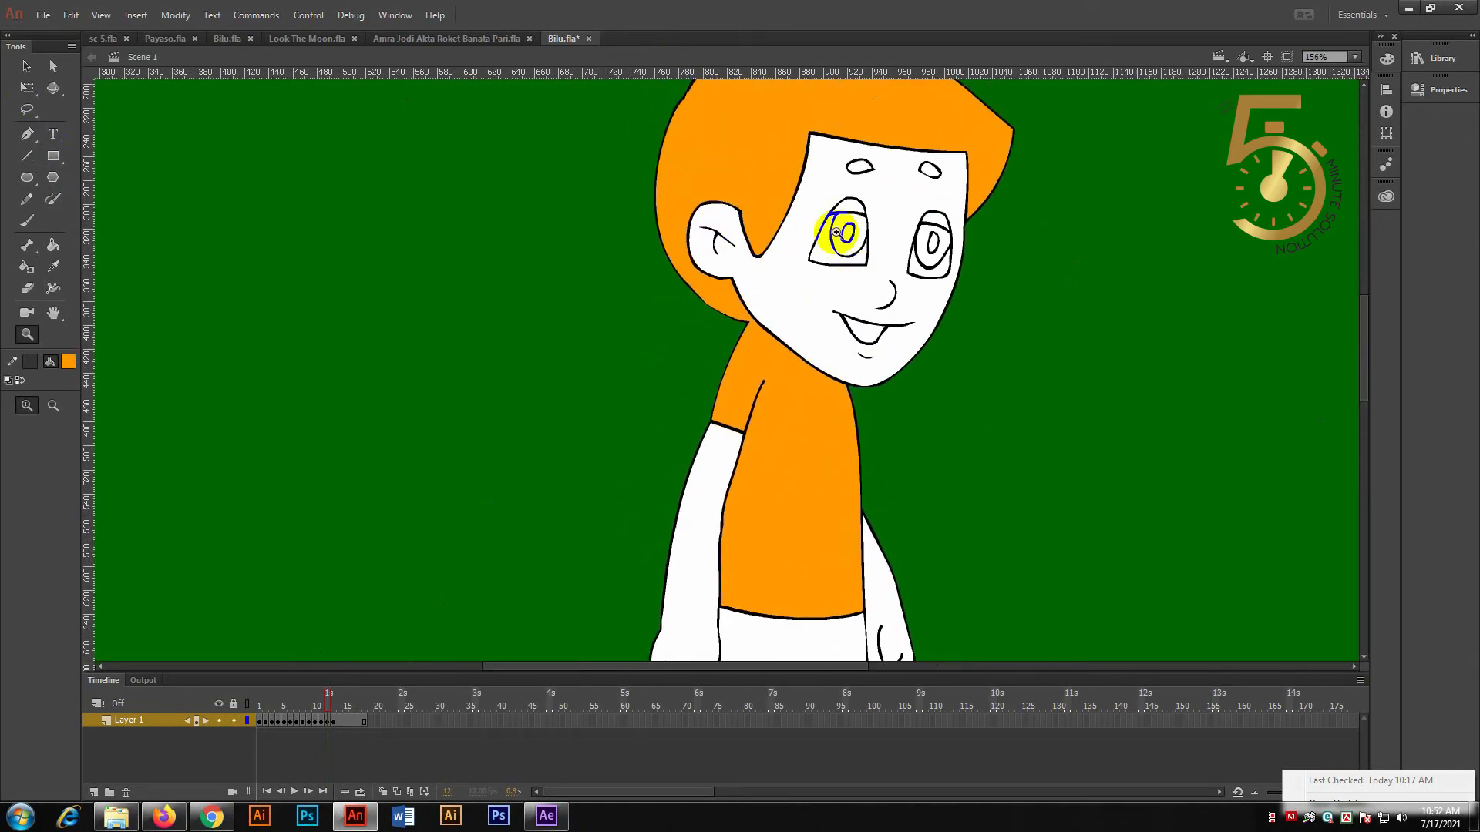
Sample the black outline colour and paint a short brush stroke closing the neck gap between hair and shirt in frame 12.
left_click_drag(664, 198, 874, 456)
left_click_drag(770, 431, 787, 474)
left_click_drag(665, 307, 742, 517)
left_click_drag(809, 428, 821, 476)
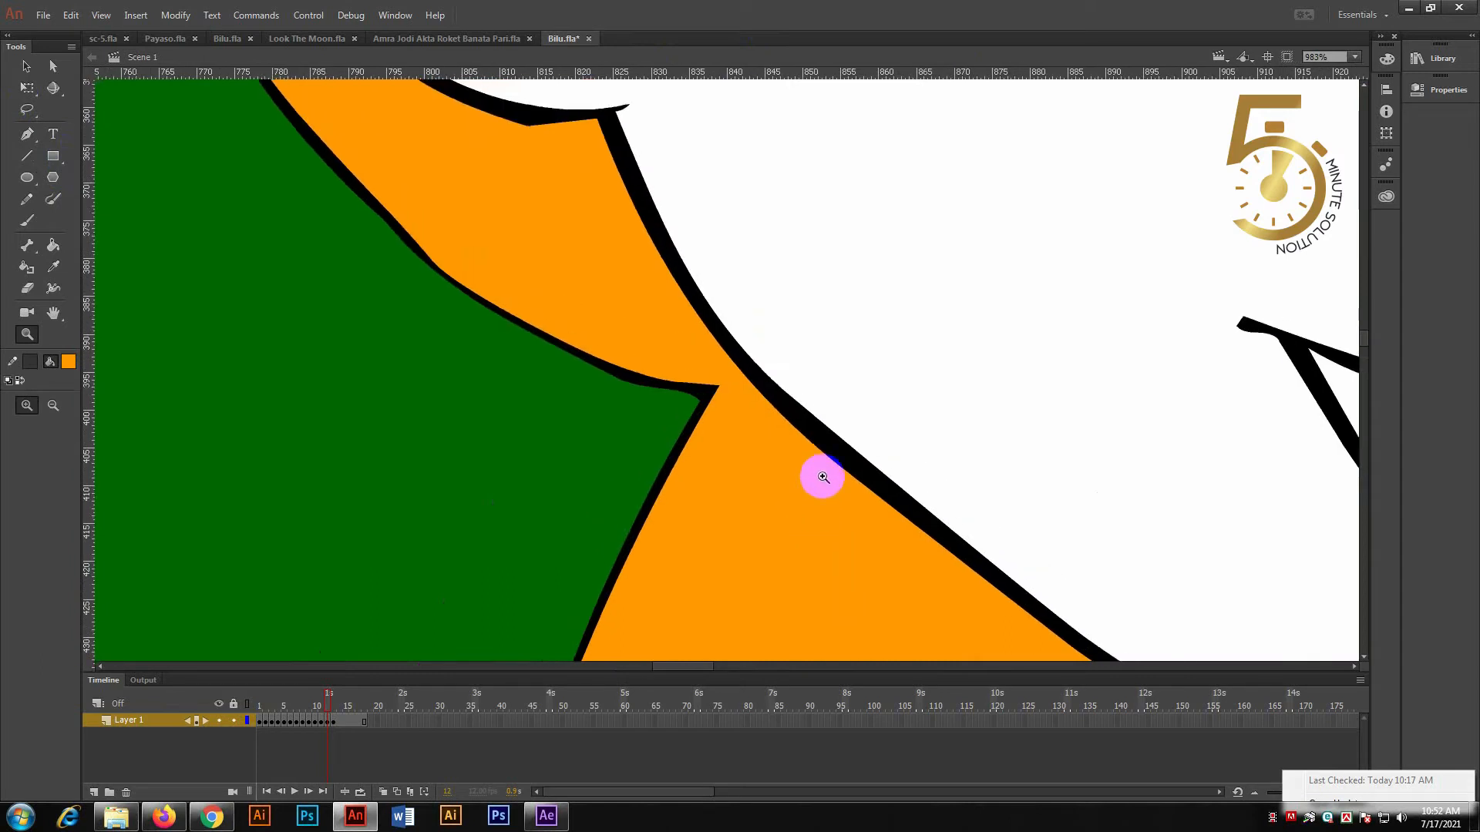
key("i")
left_click(767, 390)
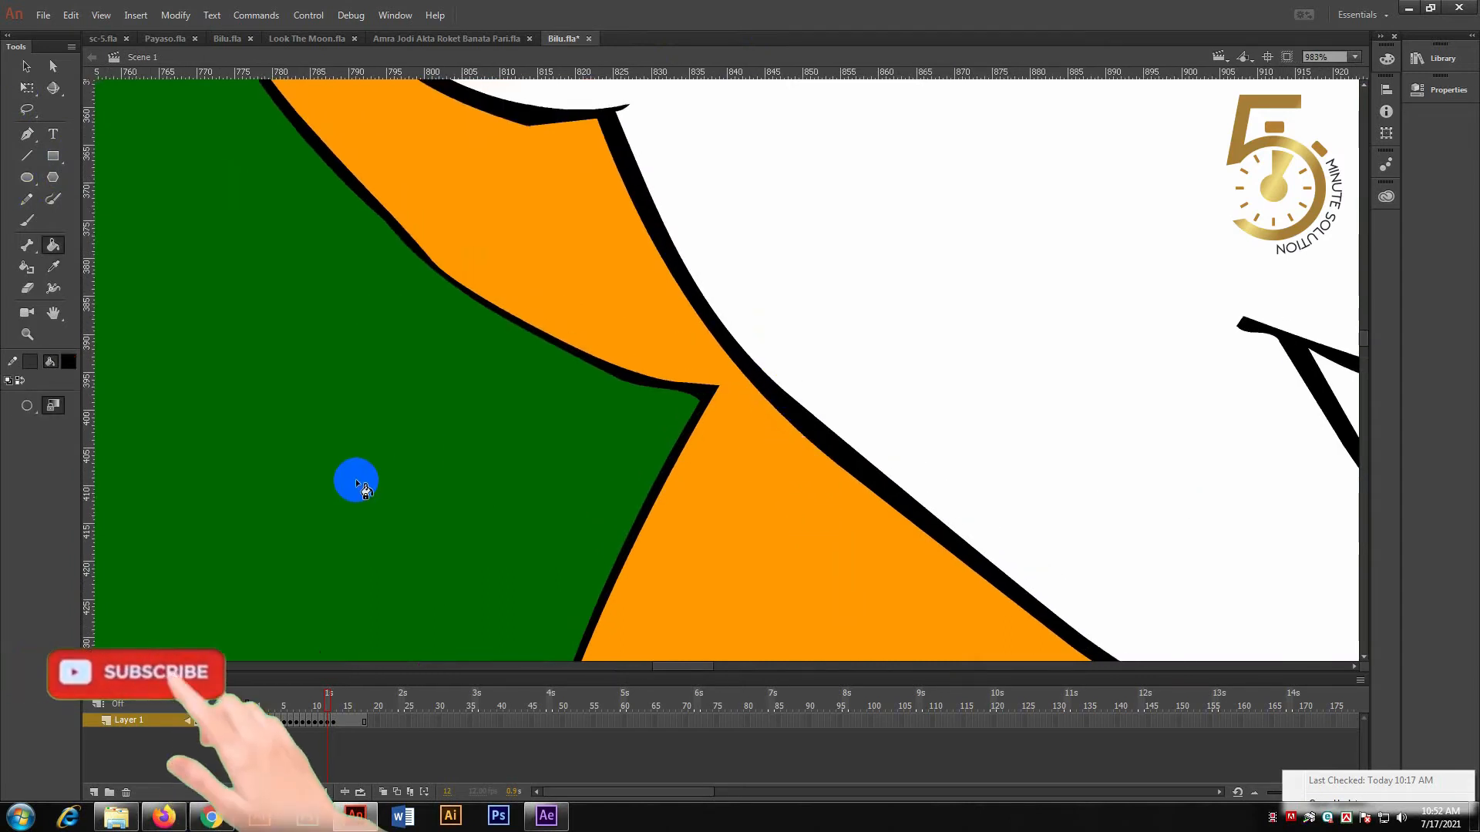
key("b")
mouse_move(720, 406)
left_mouse_down()
mouse_move(713, 390)
mouse_move(753, 370)
left_mouse_up()
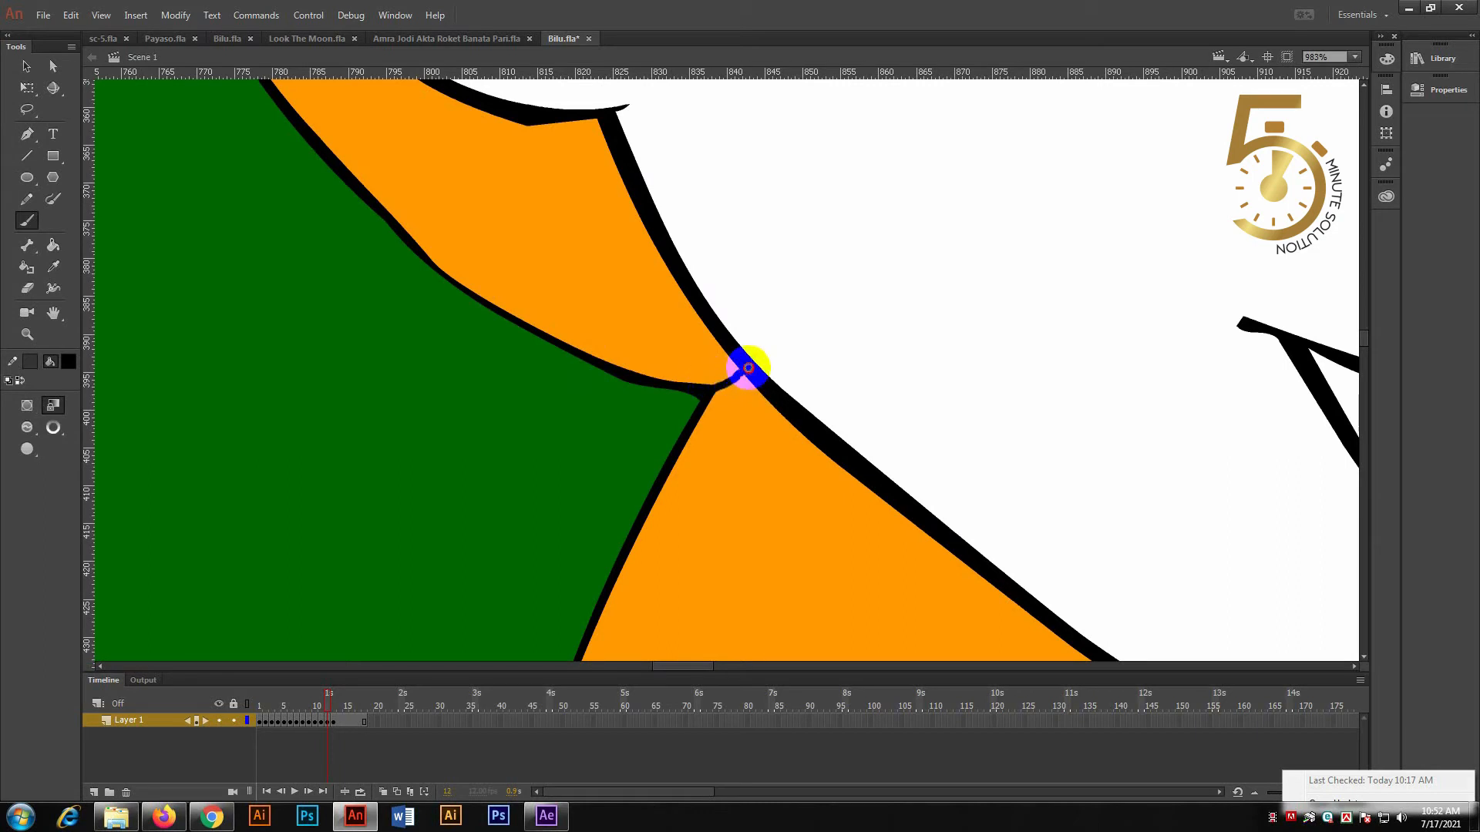
left_click(727, 386, "alt")
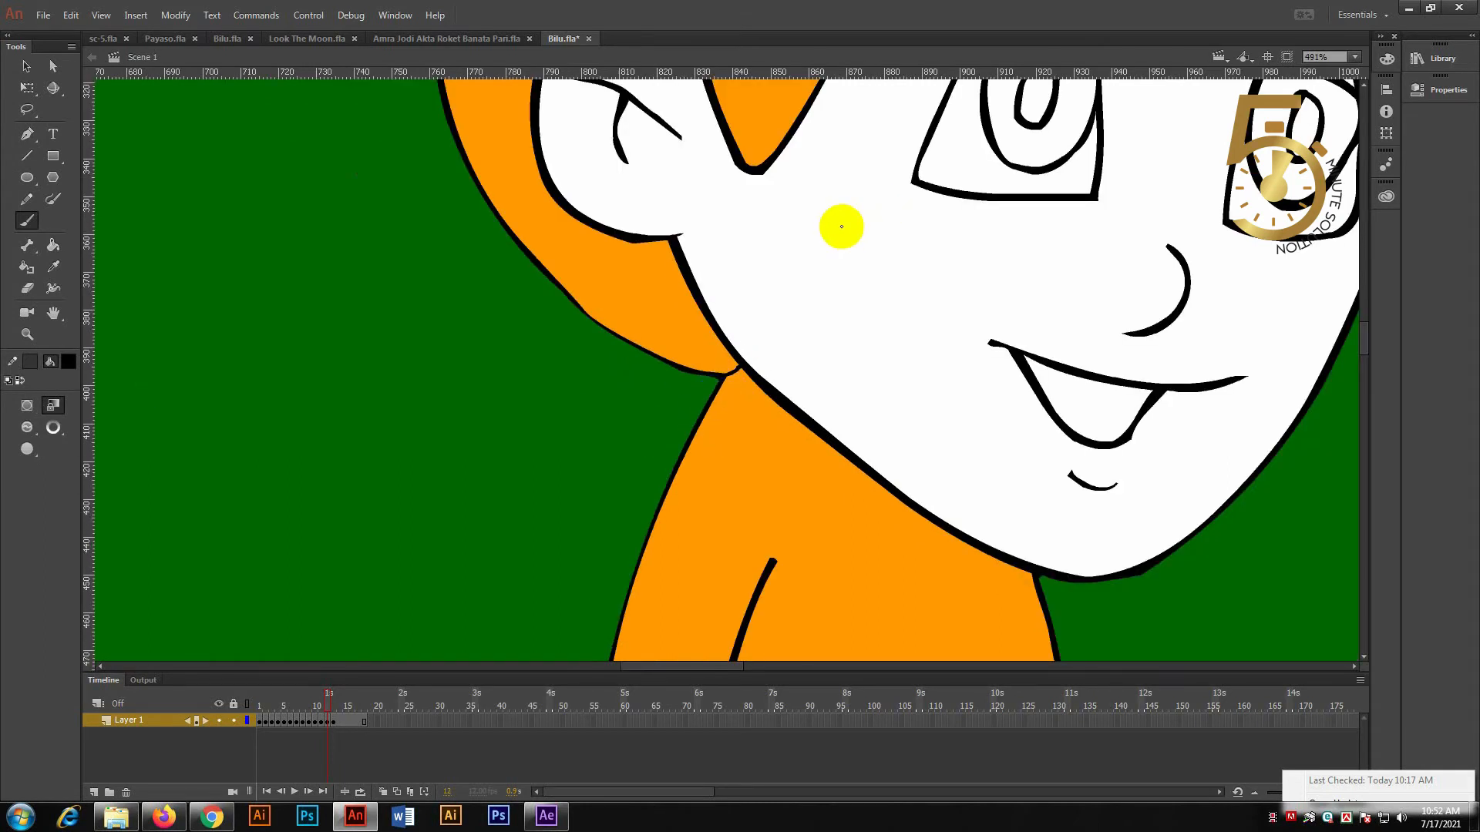
Refill the boy's hair in frame 12 with the near-black hair colour, using frame 11 as the reference.
key("ctrl+minus")
left_click_drag(824, 189, 762, 282)
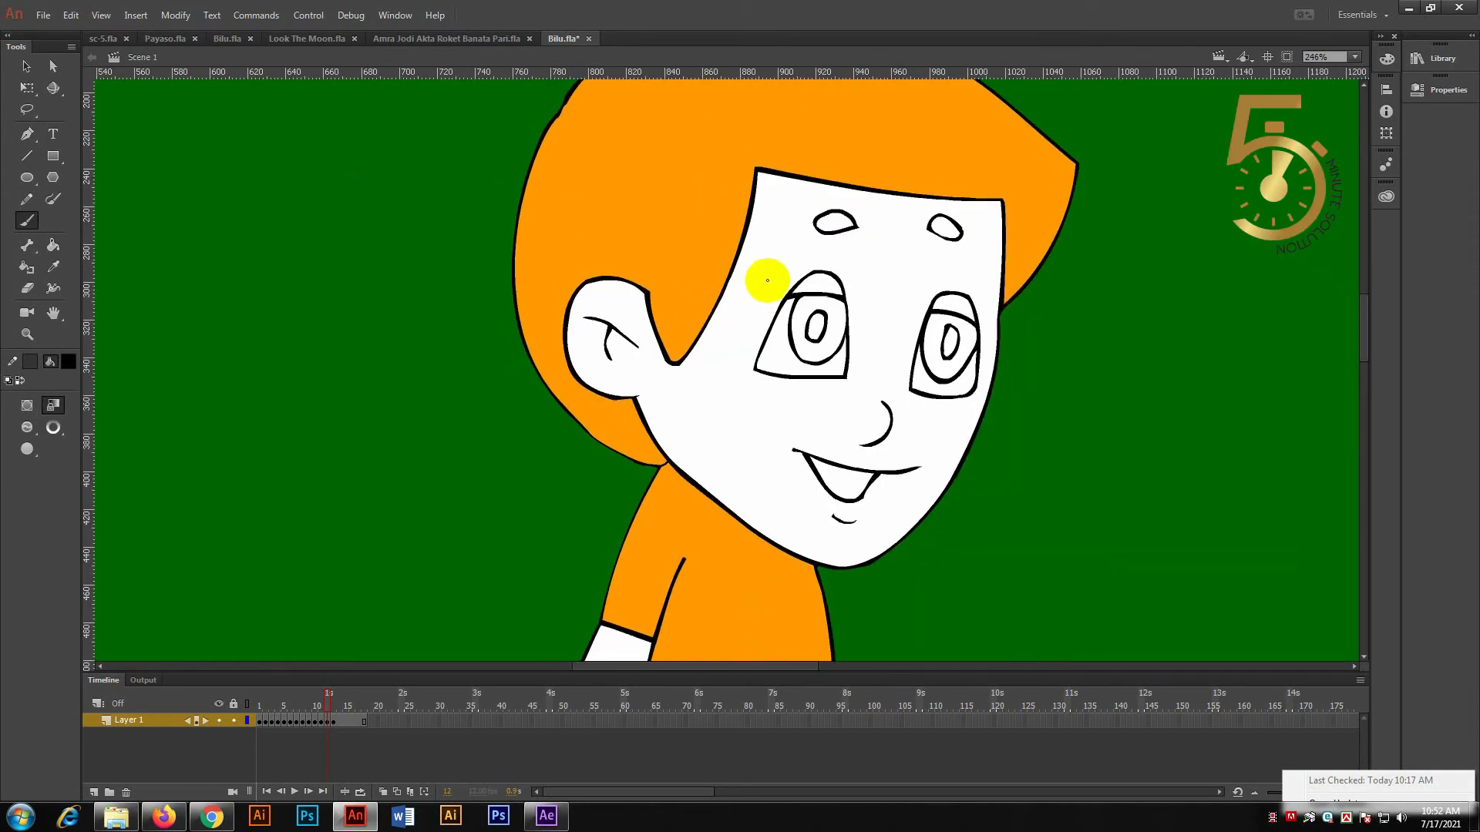
key("comma")
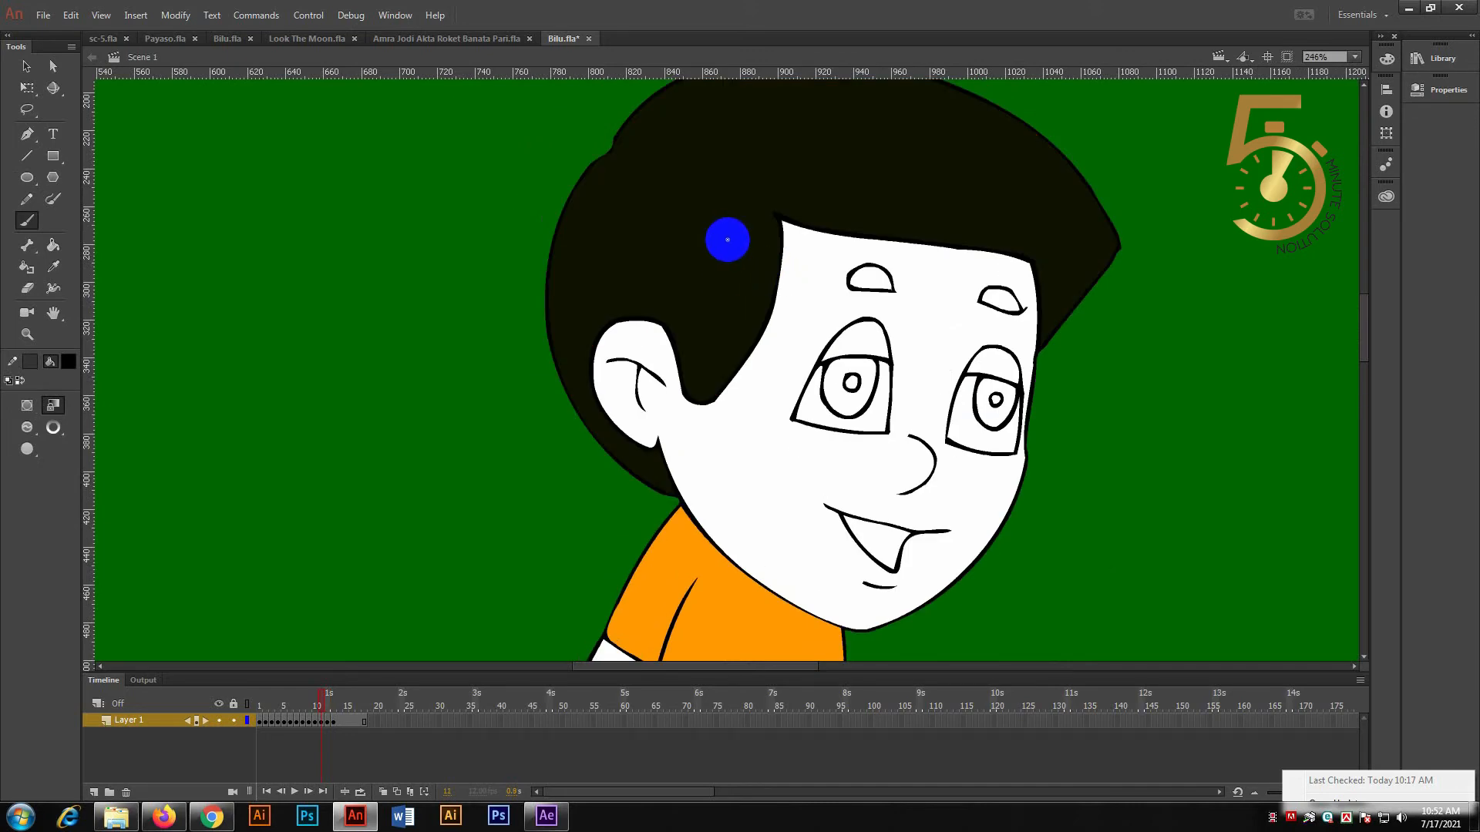
key("k")
key("period")
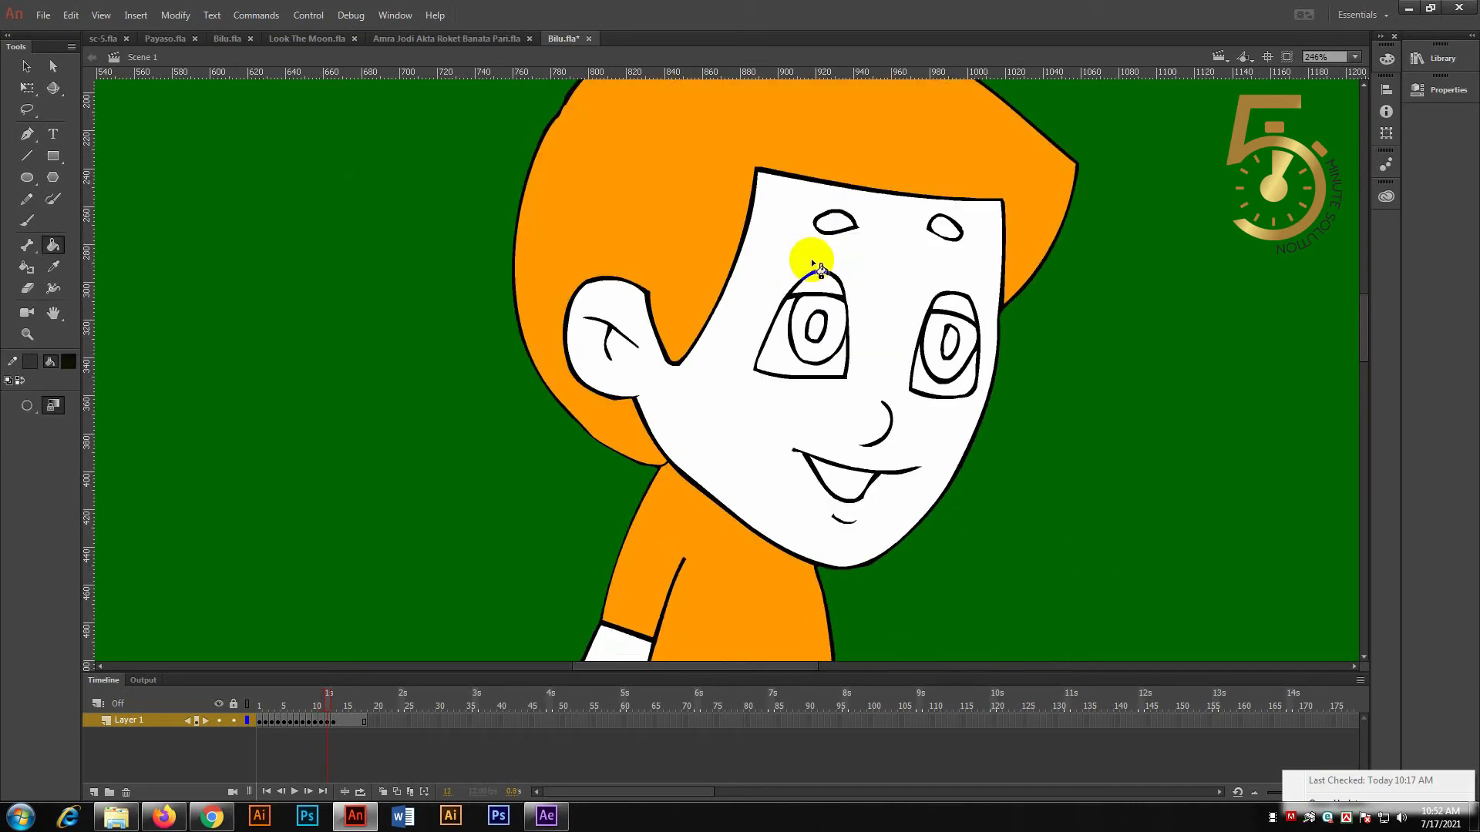
left_click(683, 175)
scroll(922, 430, "down", 3)
scroll(663, 490, "up", 1)
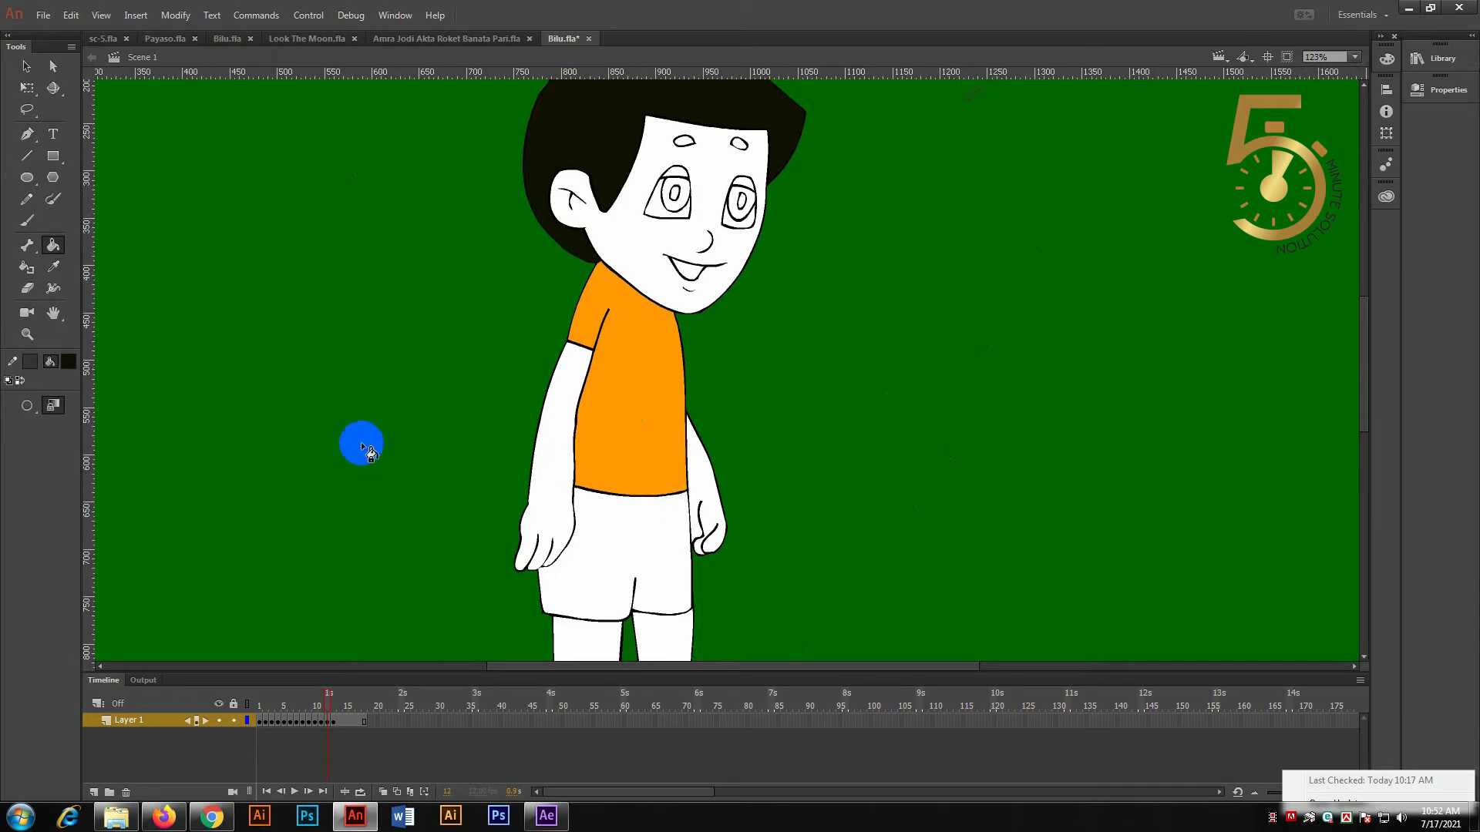
Sample the shirt's orange and play the animation to check the shirt colouring across the frames.
key("i")
left_click(612, 365)
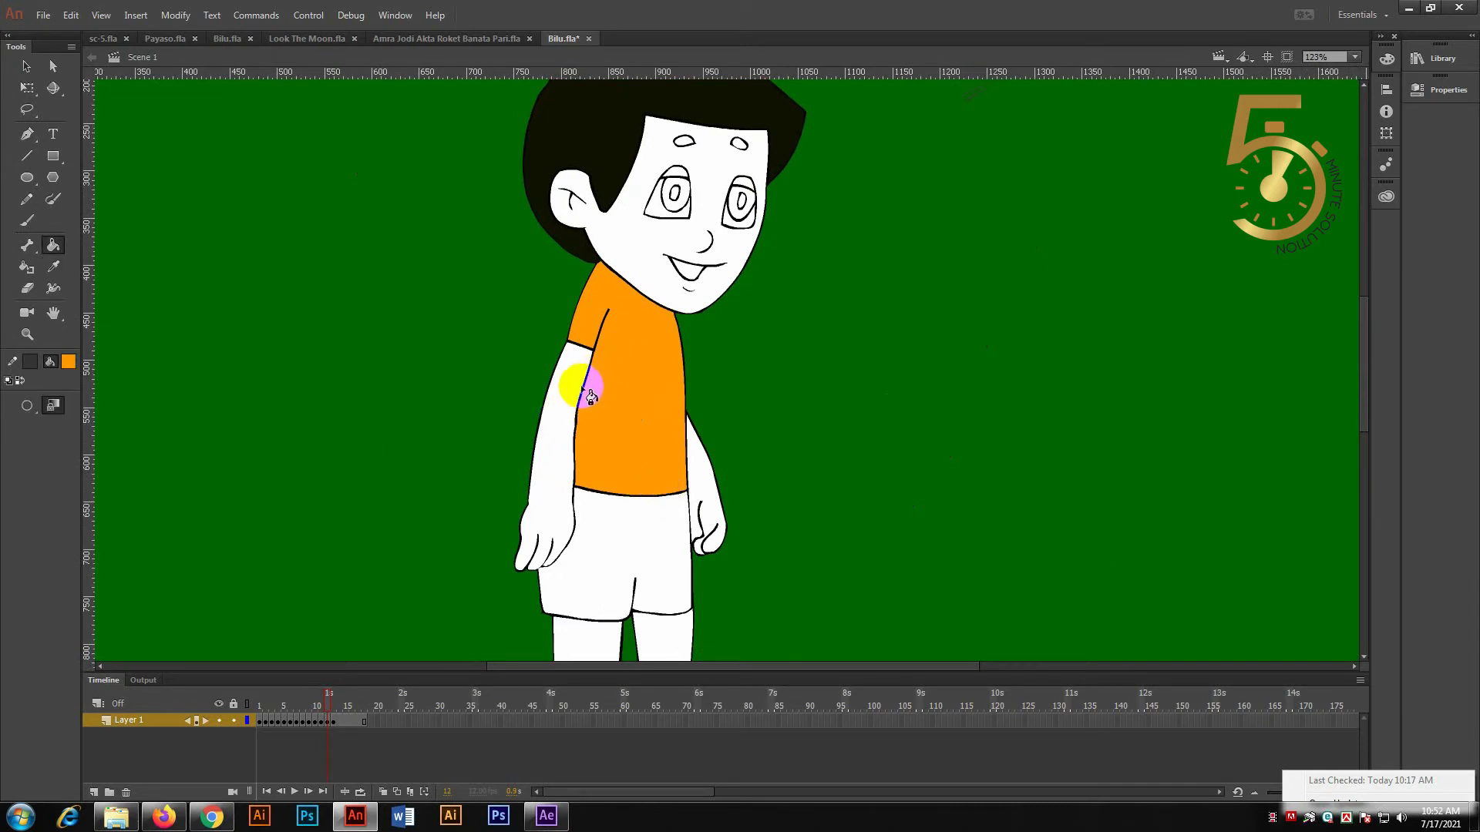
key("period")
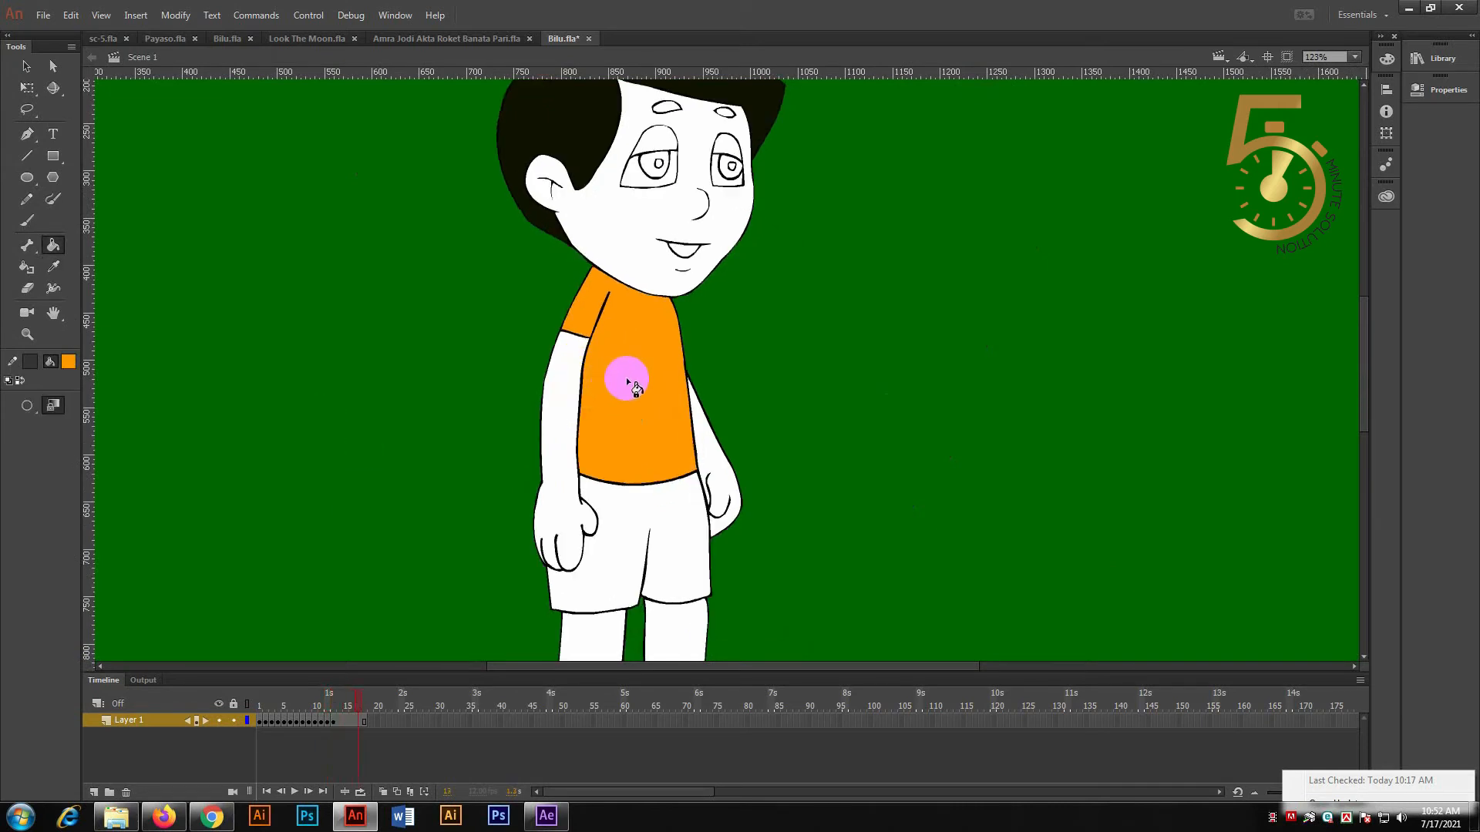
key("Return")
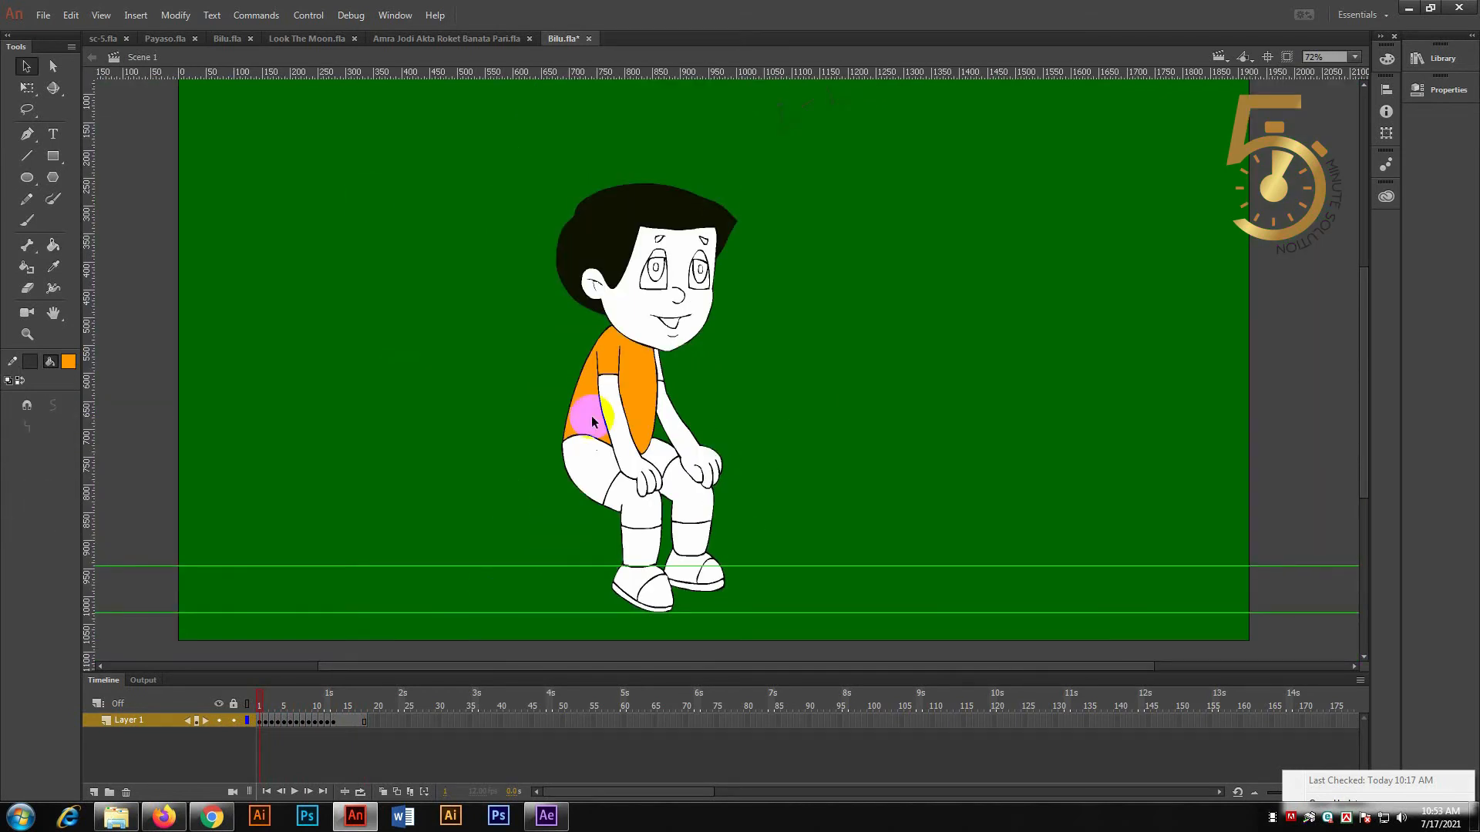
Set the fill colour to blue and fill both legs of the boy's shorts in frame 1 with the Paint Bucket.
left_click(68, 369)
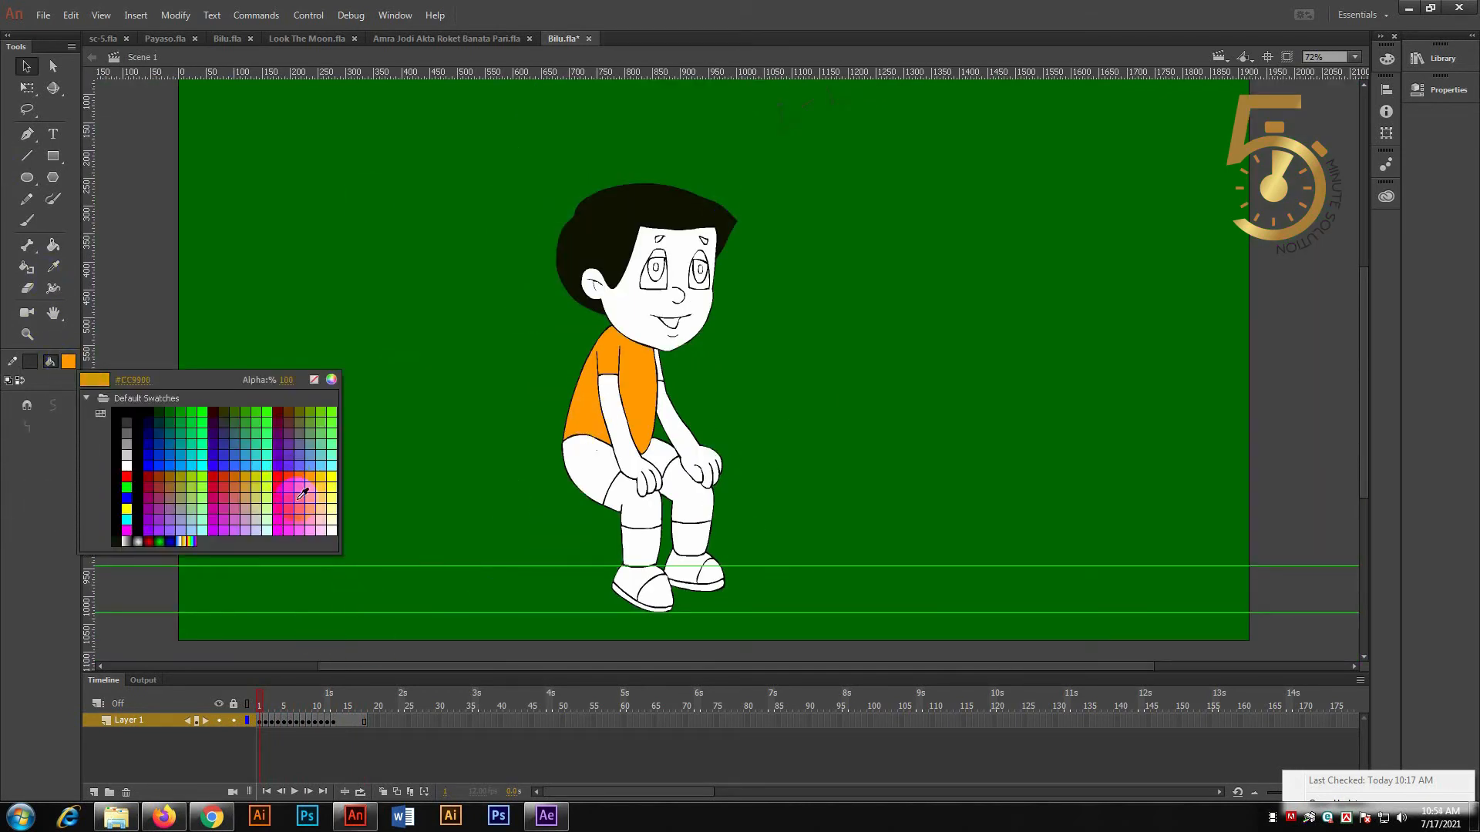
left_click(229, 455)
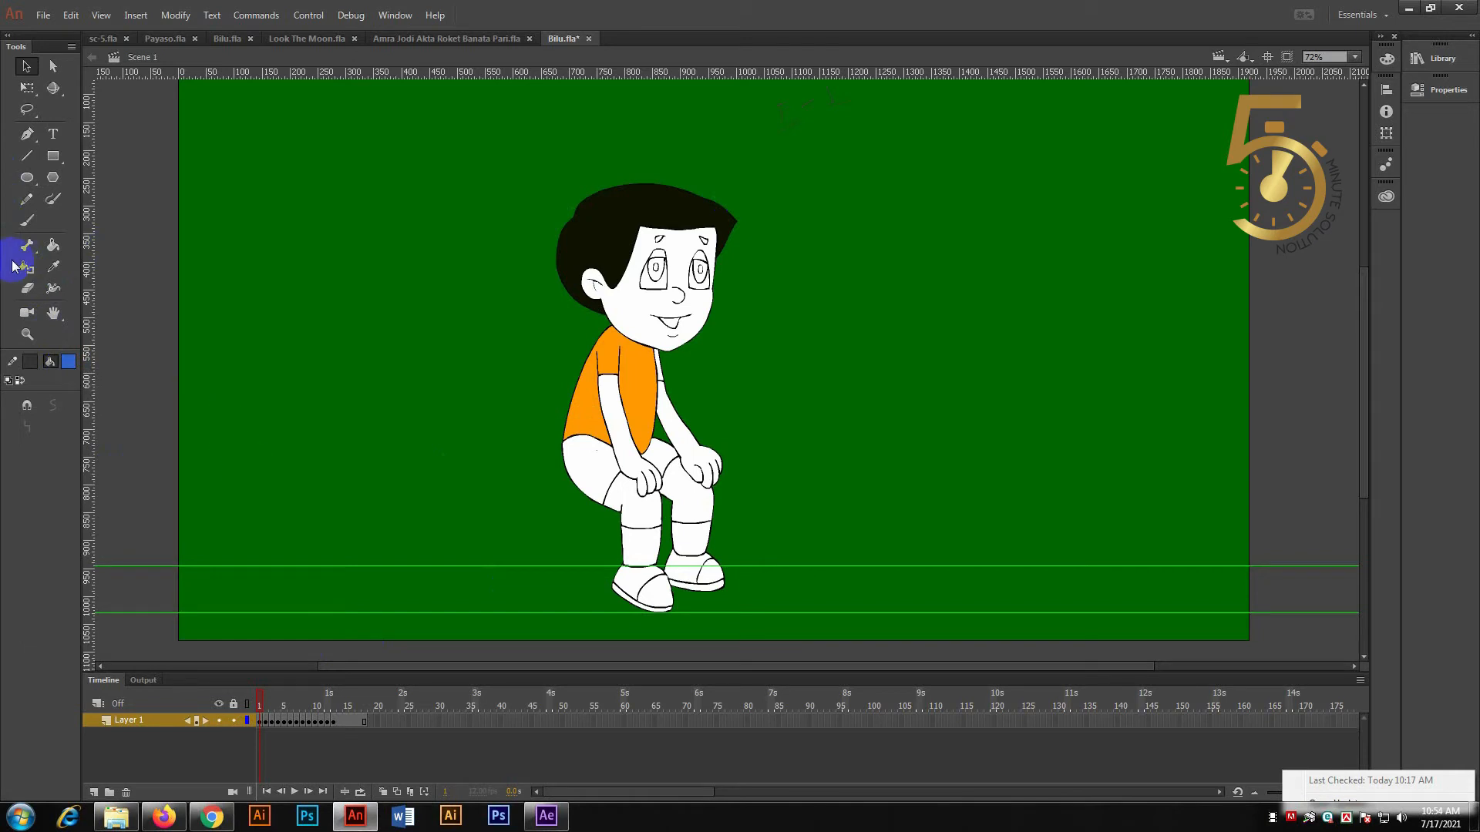
left_click(53, 247)
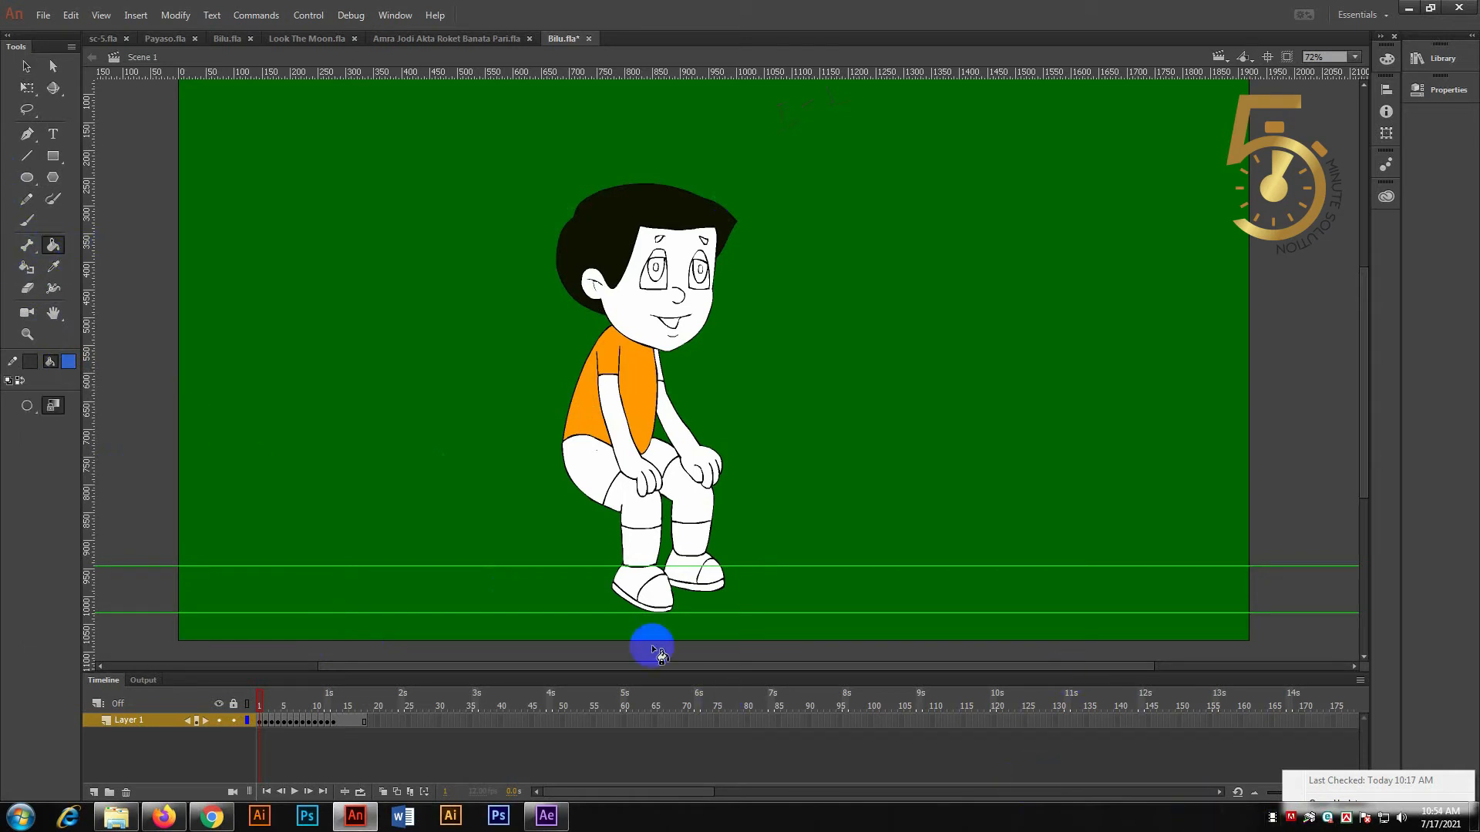
left_click(584, 474)
left_click(654, 456)
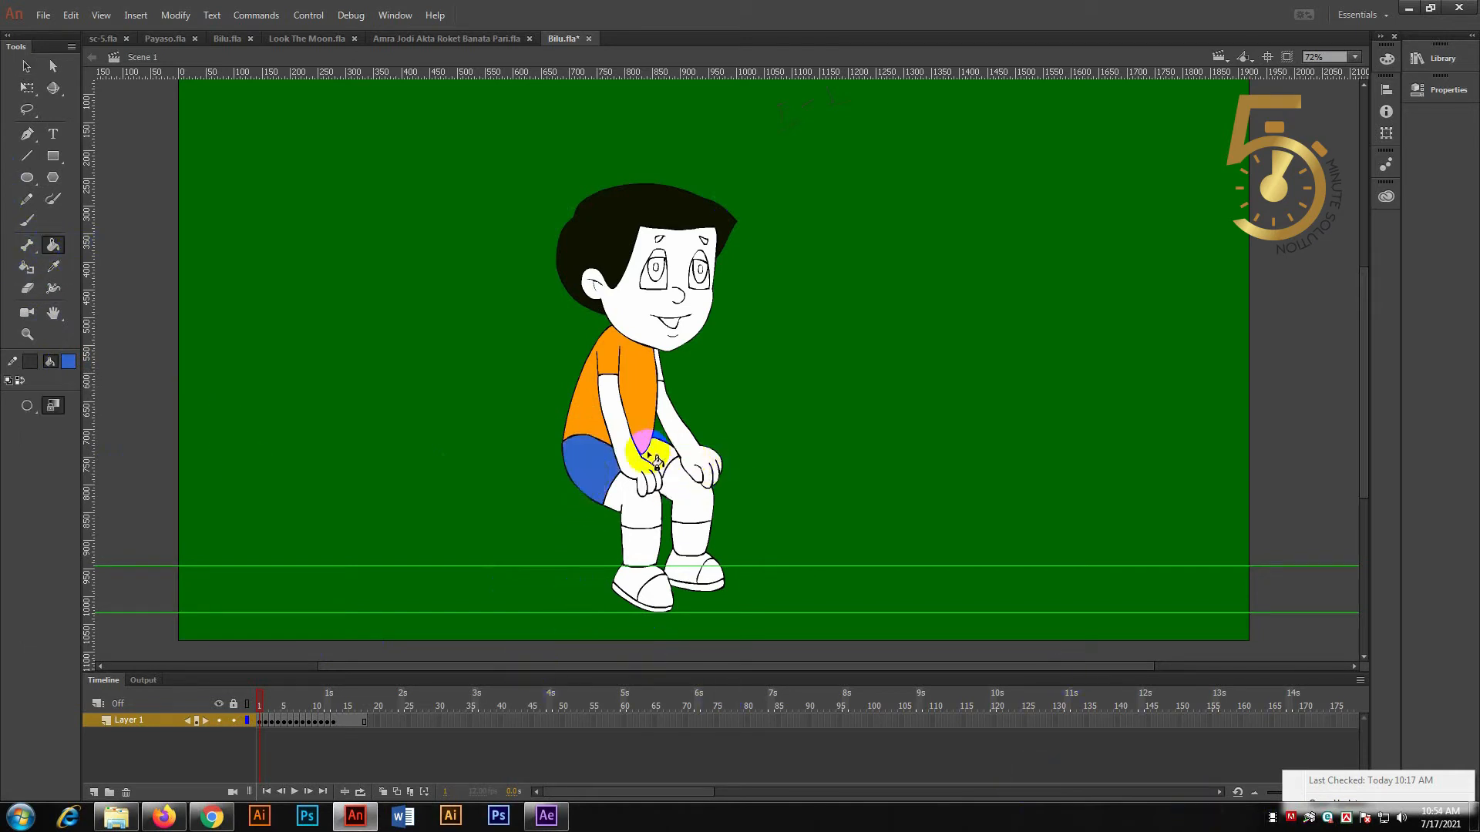
Fill the boy's shorts with the same blue in frames 2 and 3, covering the near and far legs.
key("period")
left_click(594, 453)
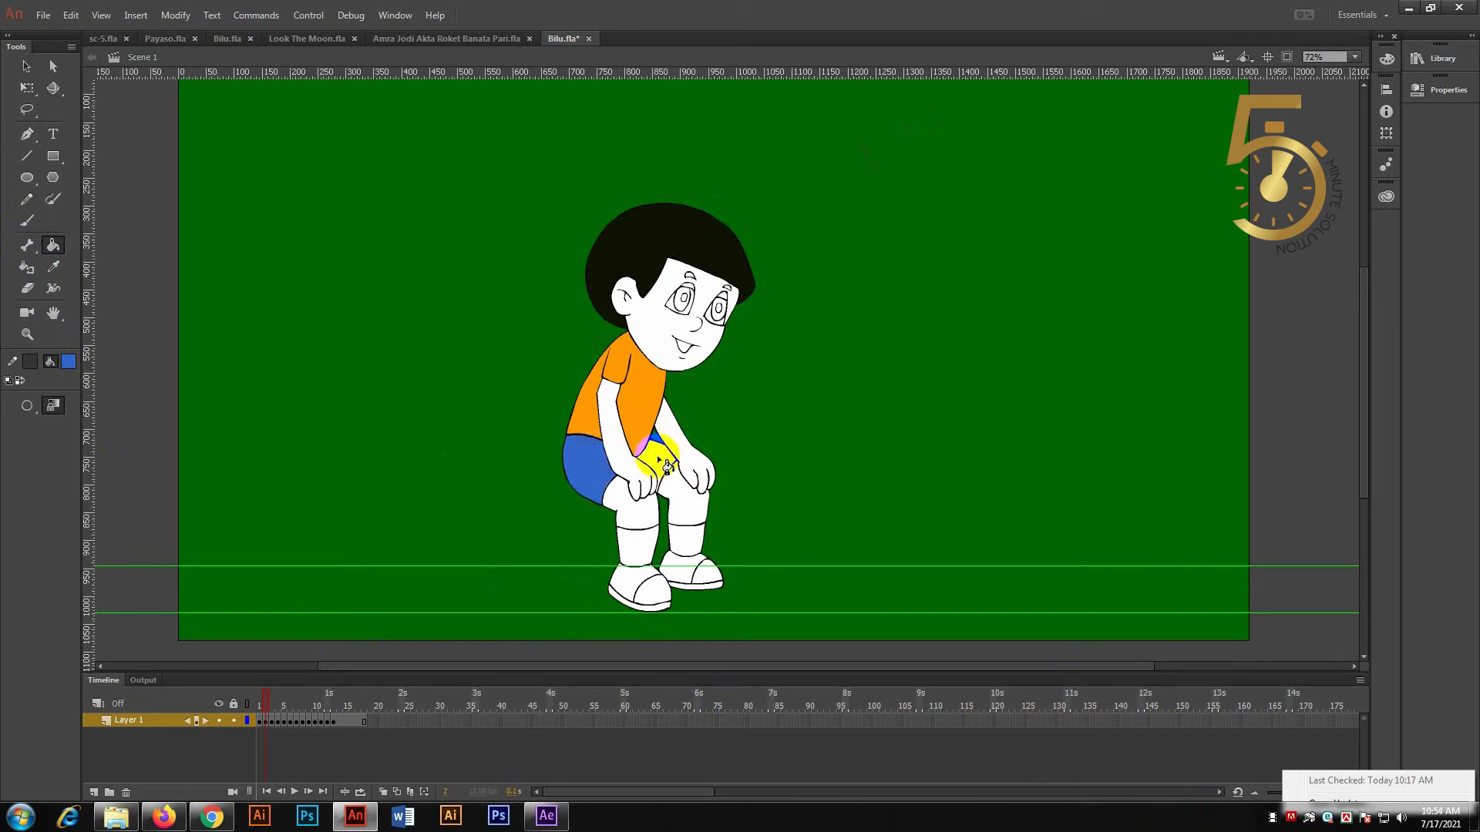
left_click(662, 461)
key("period")
left_click(581, 472)
left_click(683, 467)
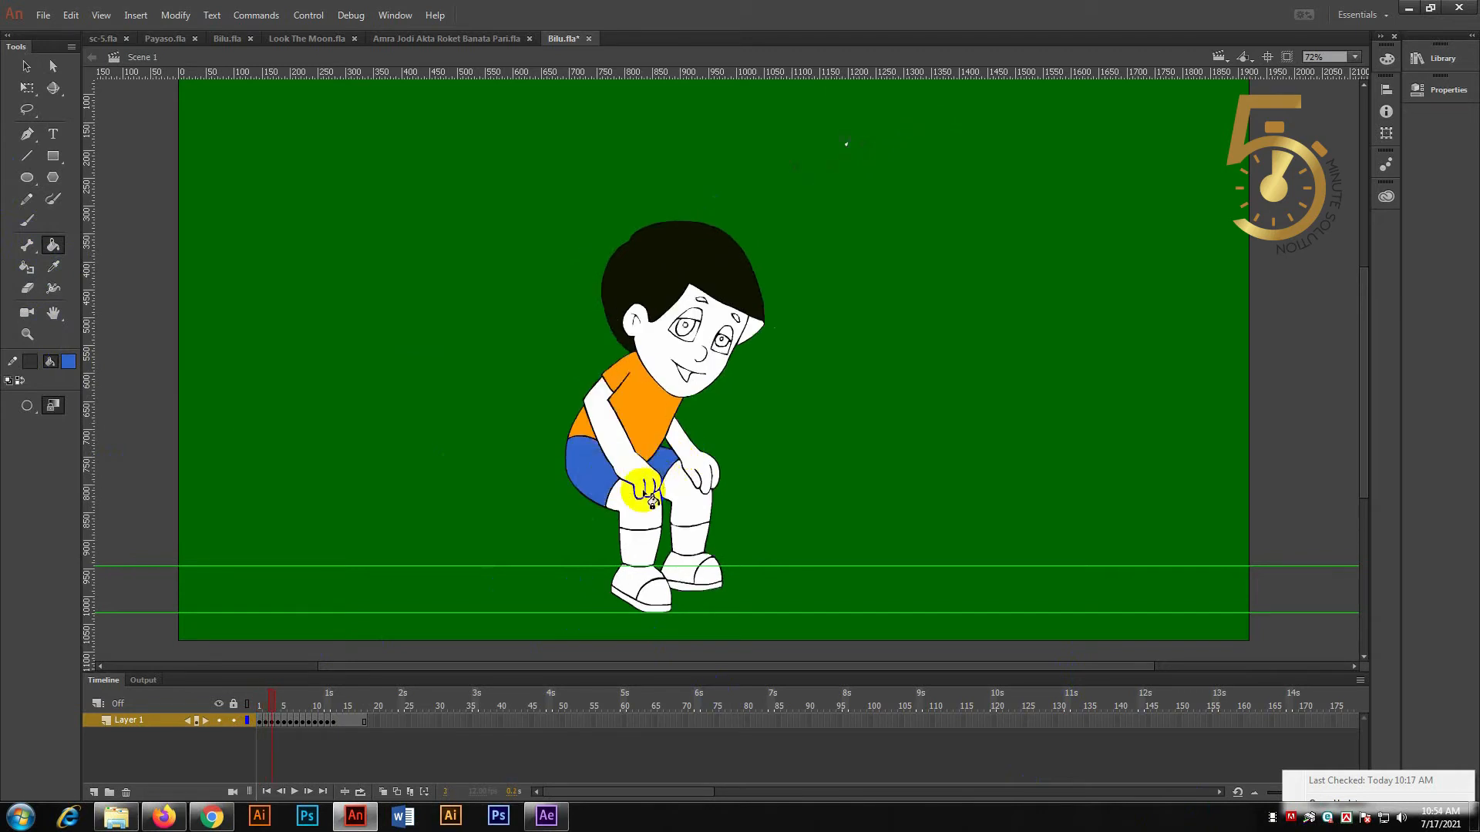
Fill the boy's shorts blue in frames 4 and 5, including the part behind the arm.
key("period")
left_click(589, 465)
left_click(659, 470)
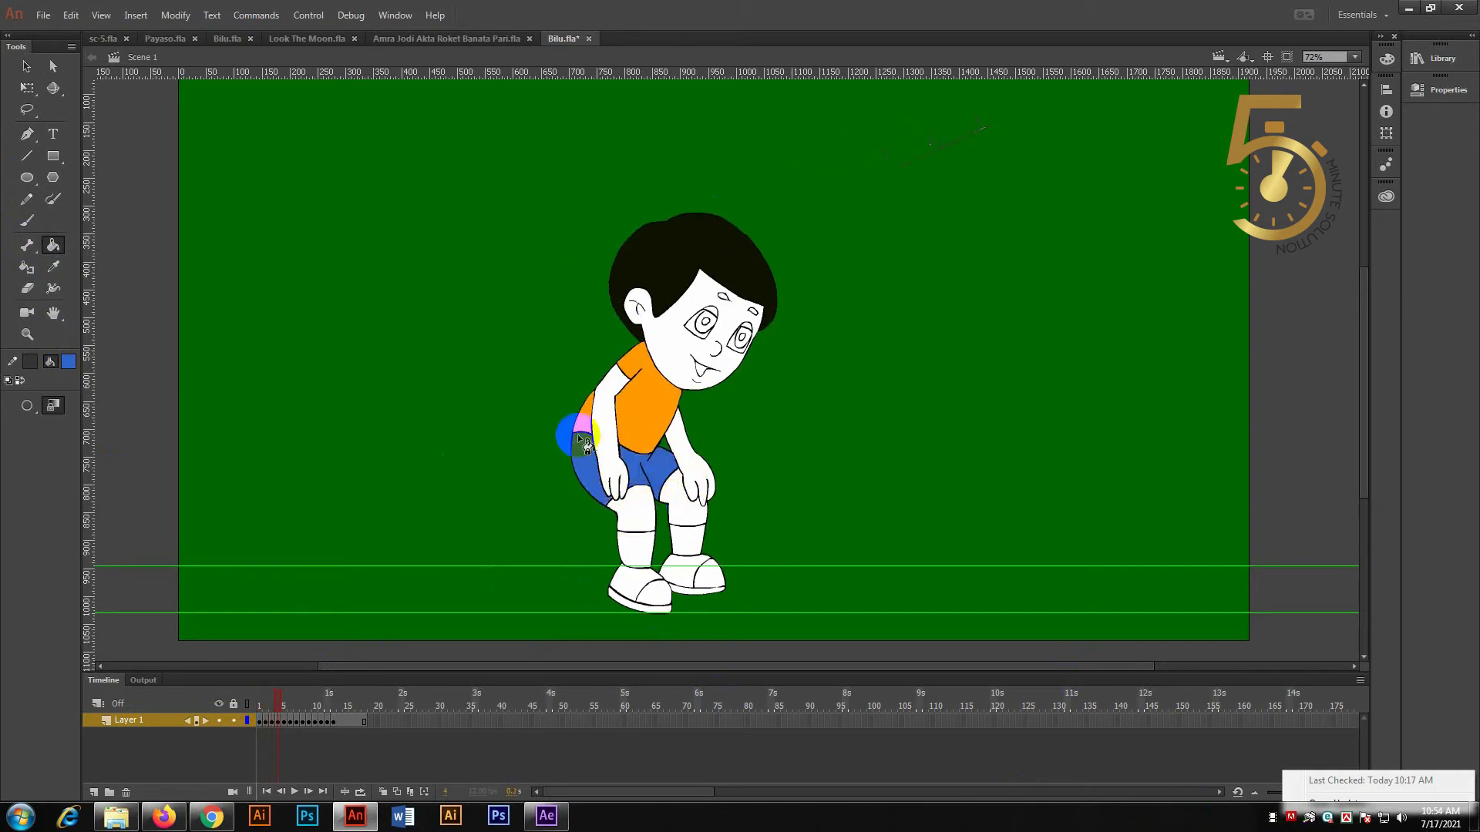
key("period")
left_click(595, 465)
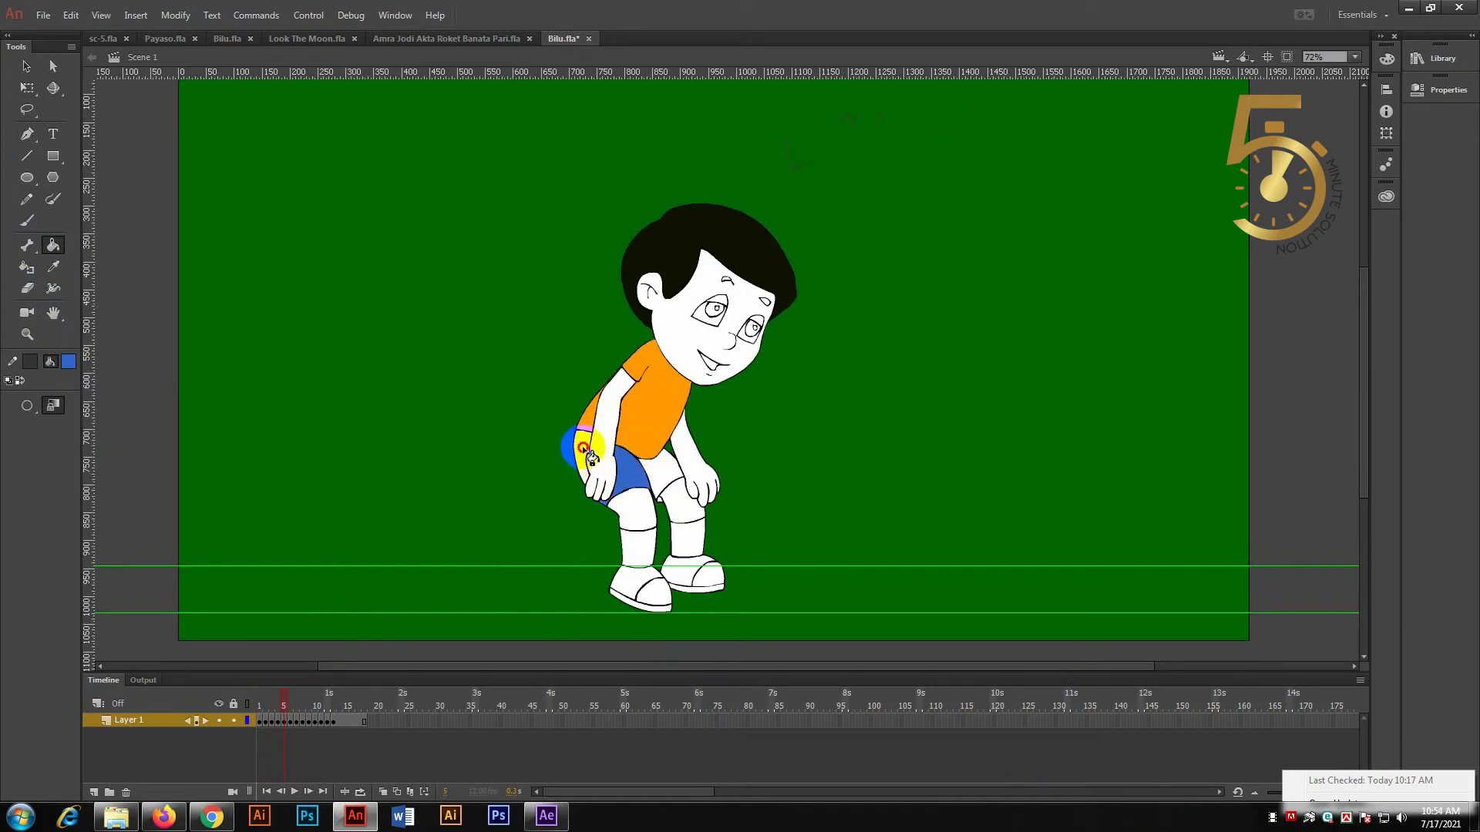
left_click(667, 474)
Fill all sections of the boy's shorts blue in frames 6 and 7.
key("period")
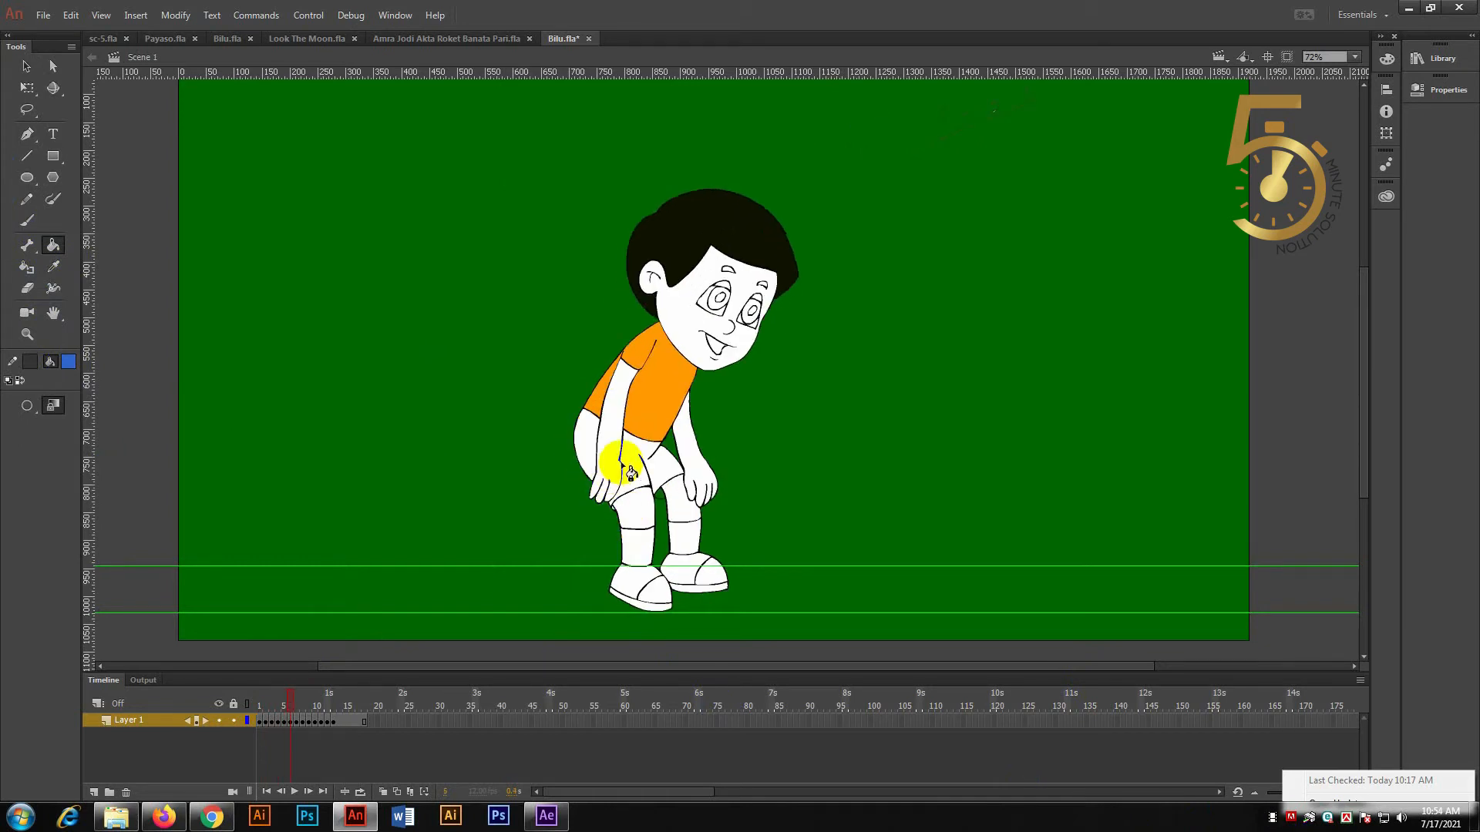
left_click(634, 461)
key("period")
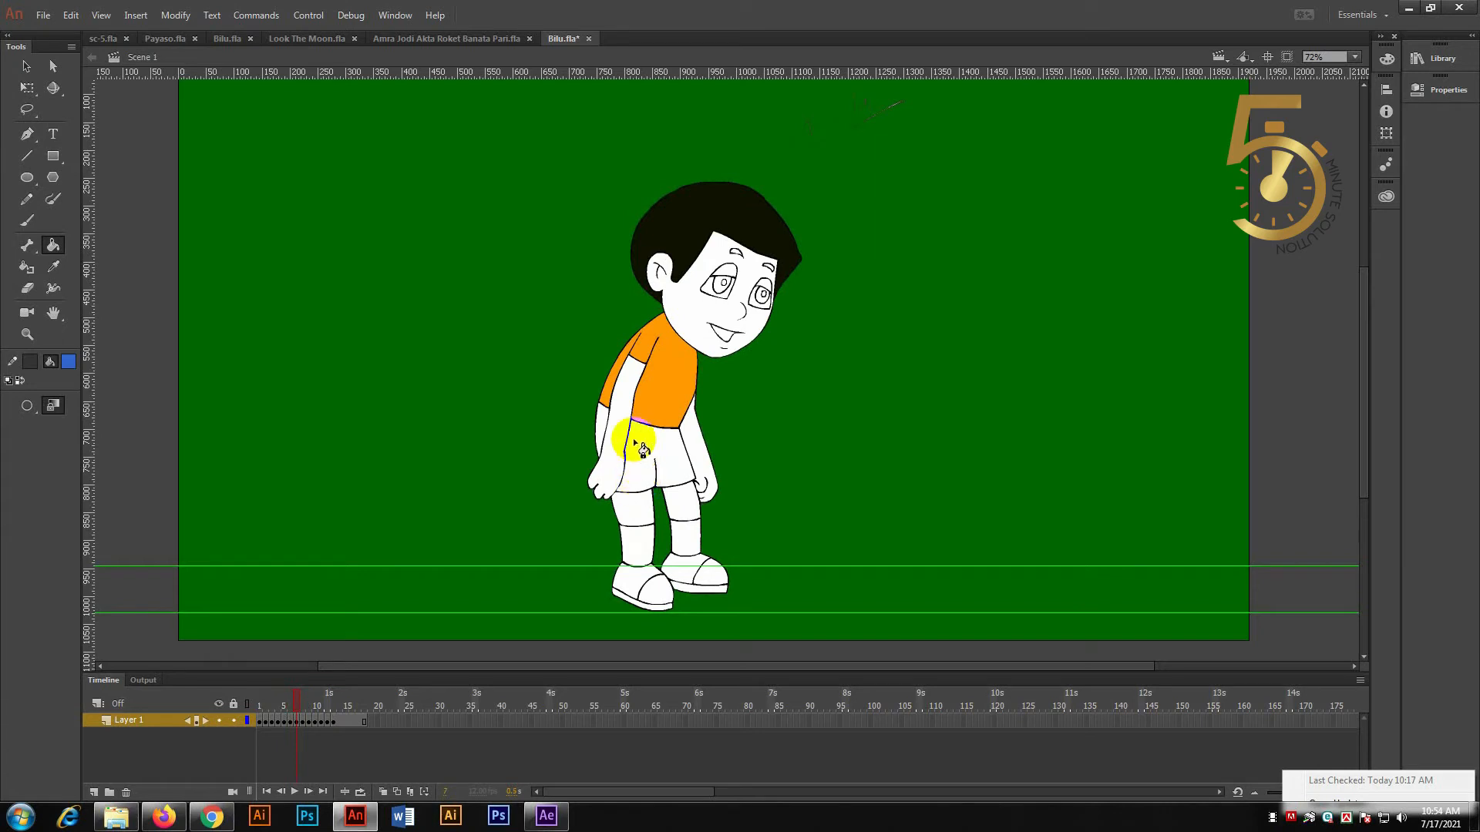
left_click(609, 436)
left_click(600, 425)
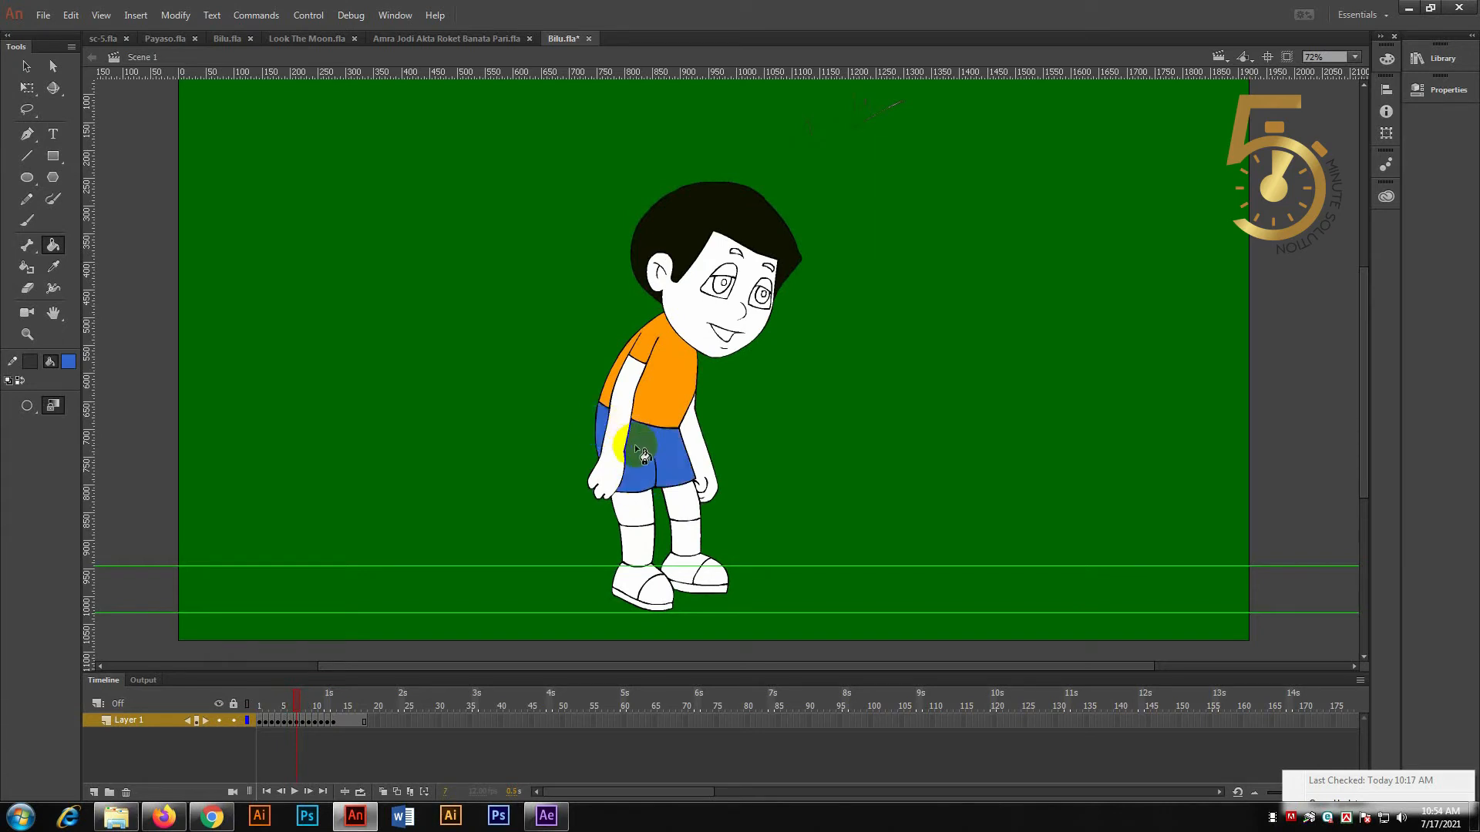
Fill the boy's shorts blue in frames 8 and 9, including the sliver behind the near arm in frame 8.
key("period")
left_click(646, 439)
left_click(608, 409)
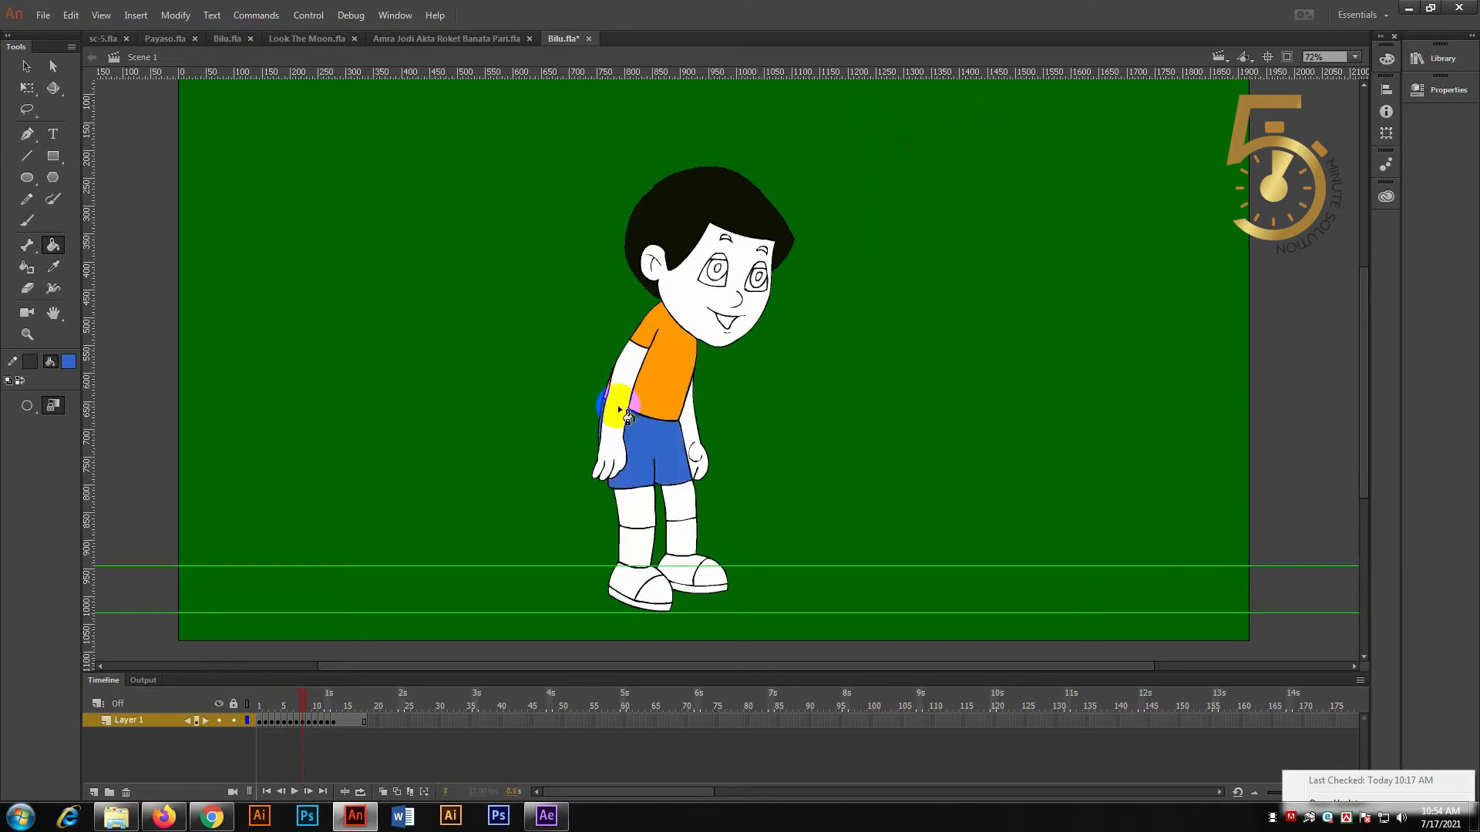
left_click(674, 480)
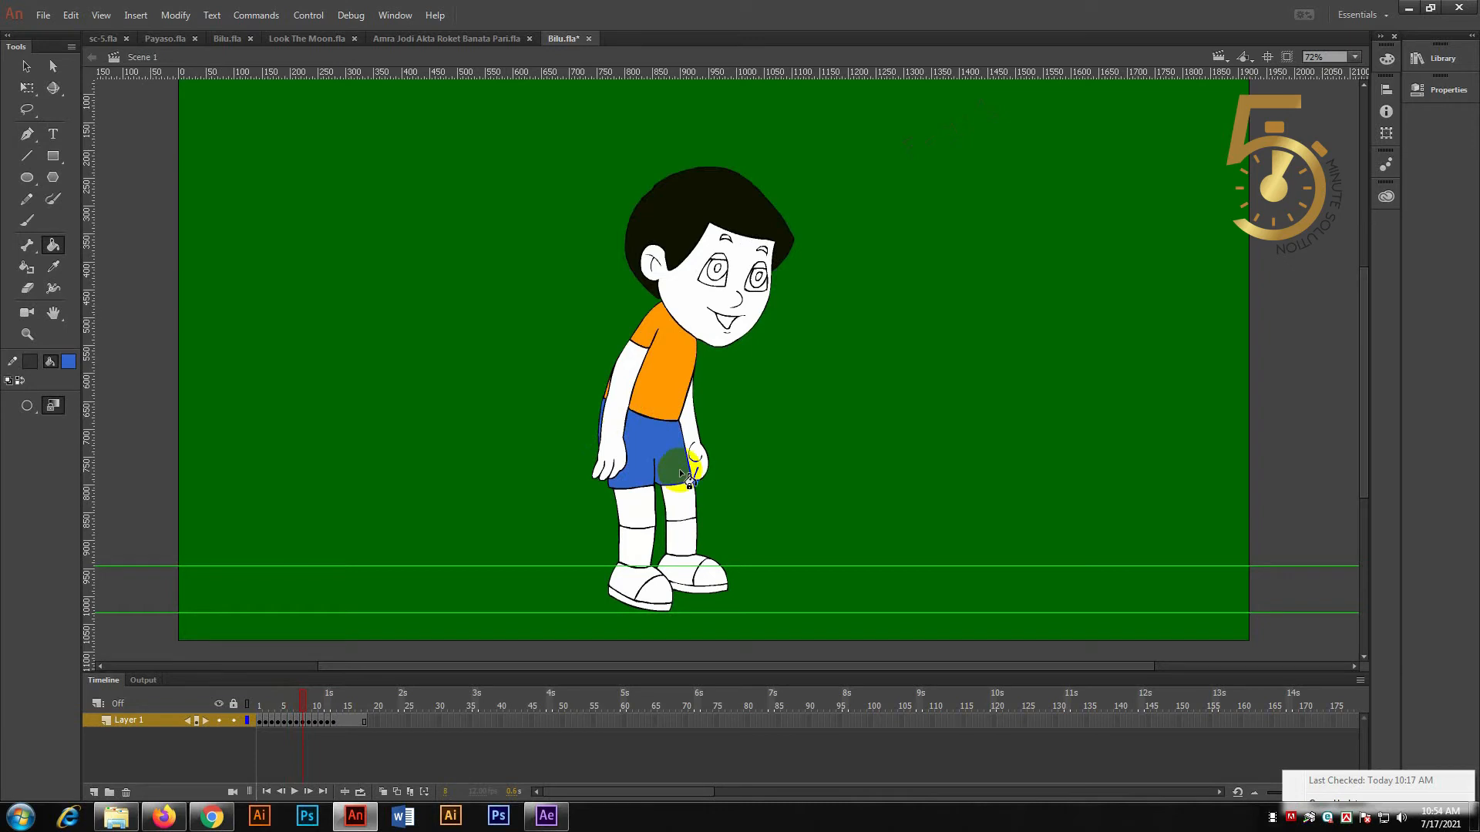
key("period")
left_click(662, 437)
Fill the boy's shorts blue in the remaining standing-up frames, 10 to 13.
key("period")
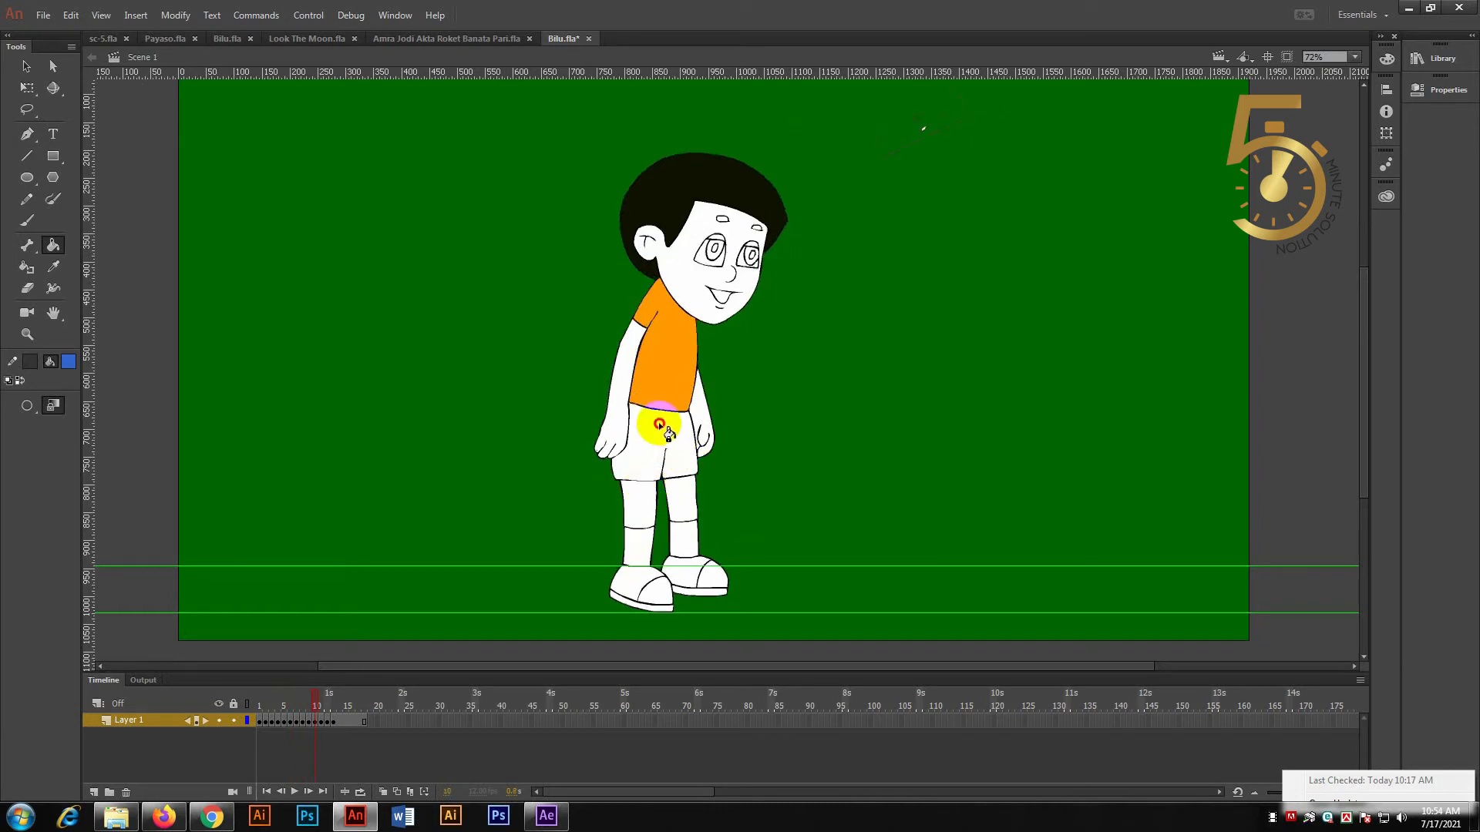
key("period")
key("period")
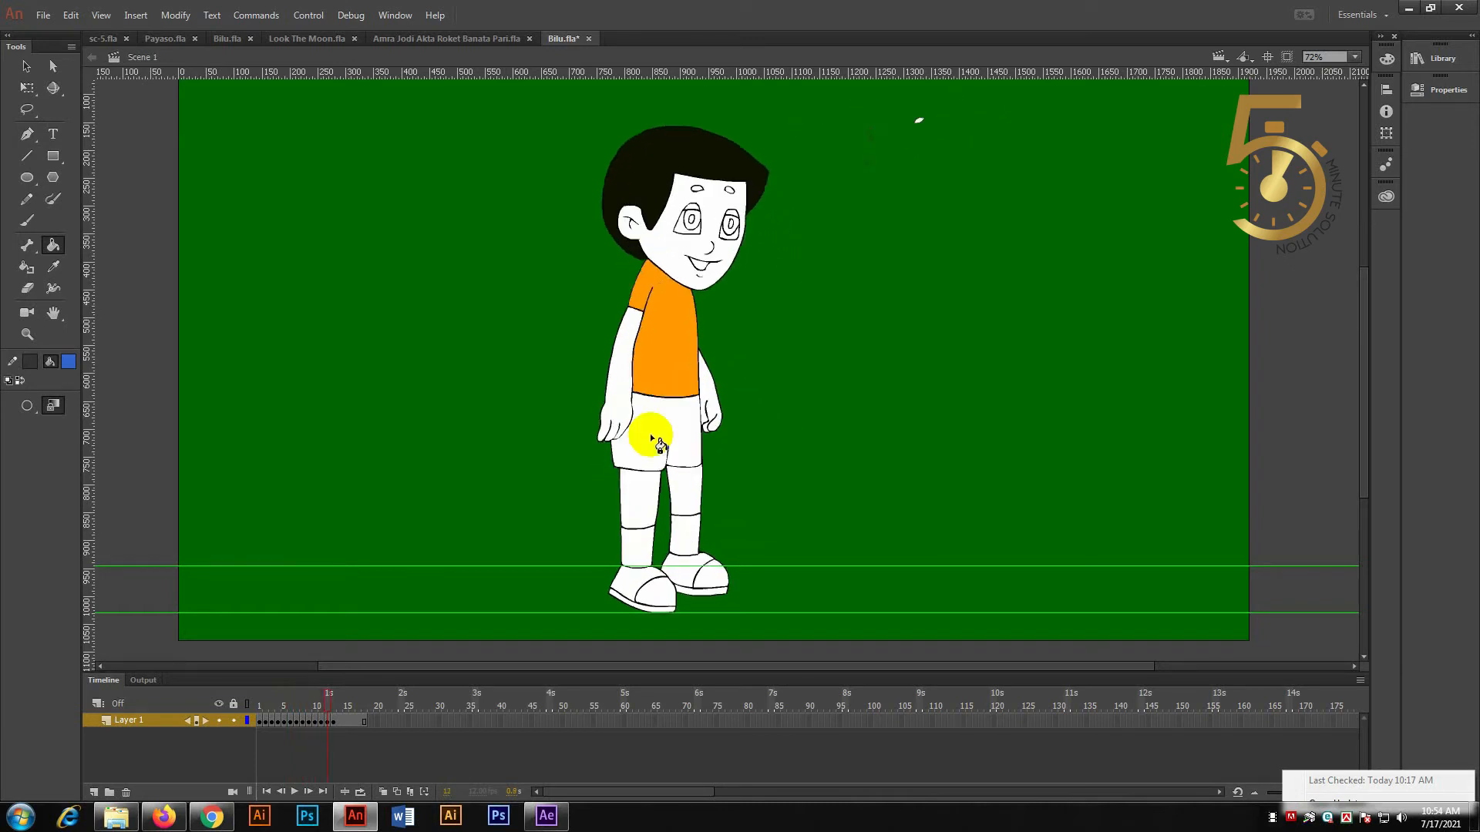
left_click(698, 413)
key("period")
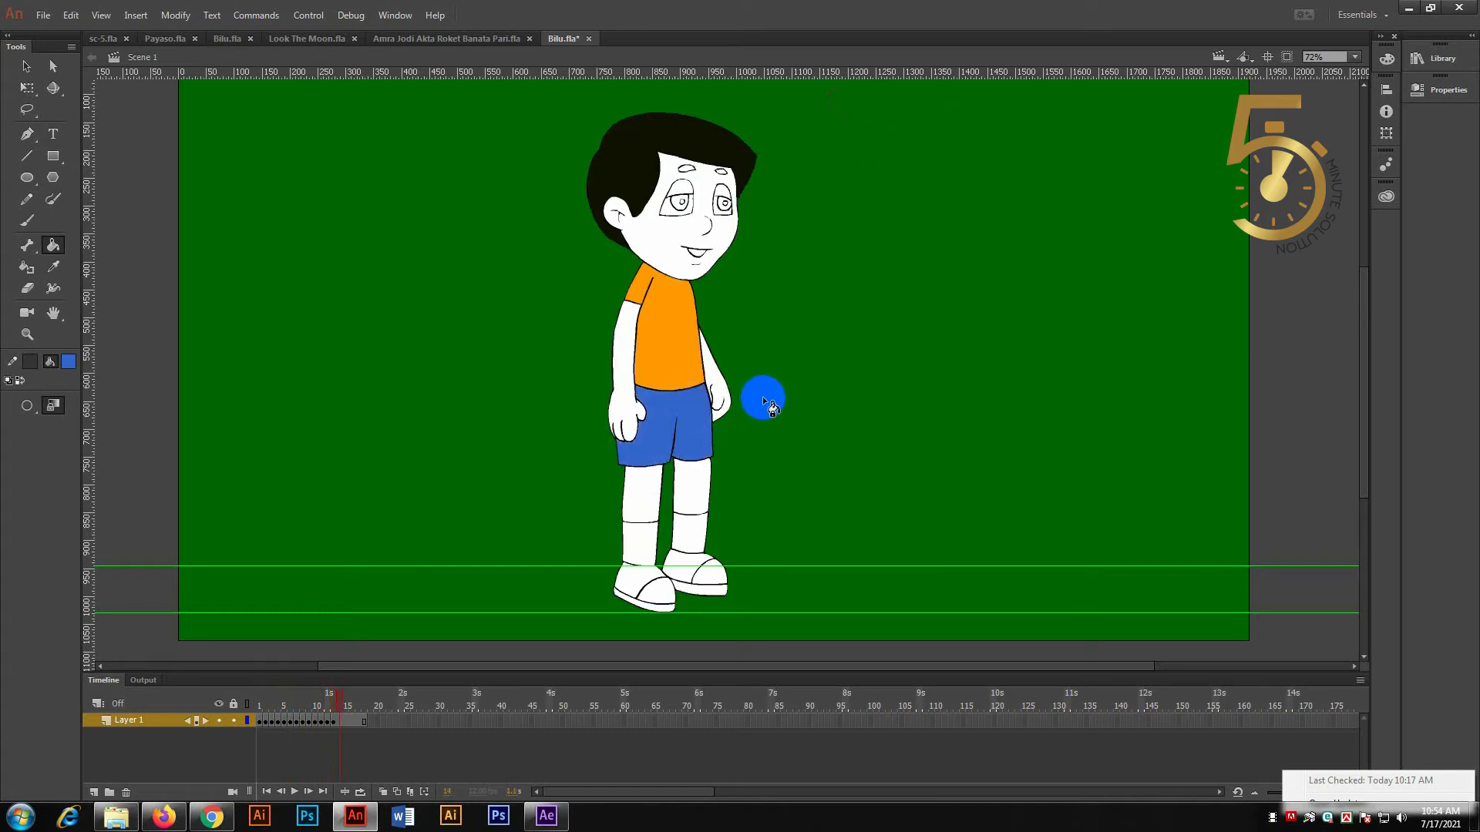
Step back through the frames to frame 1 to check the shorts colouring throughout the animation.
key("period")
key("comma")
key("comma")
key("comma")
key("comma")
key("comma")
key("comma")
key("comma")
key("comma")
key("comma")
key("comma")
key("comma")
key("comma")
key("comma")
key("comma")
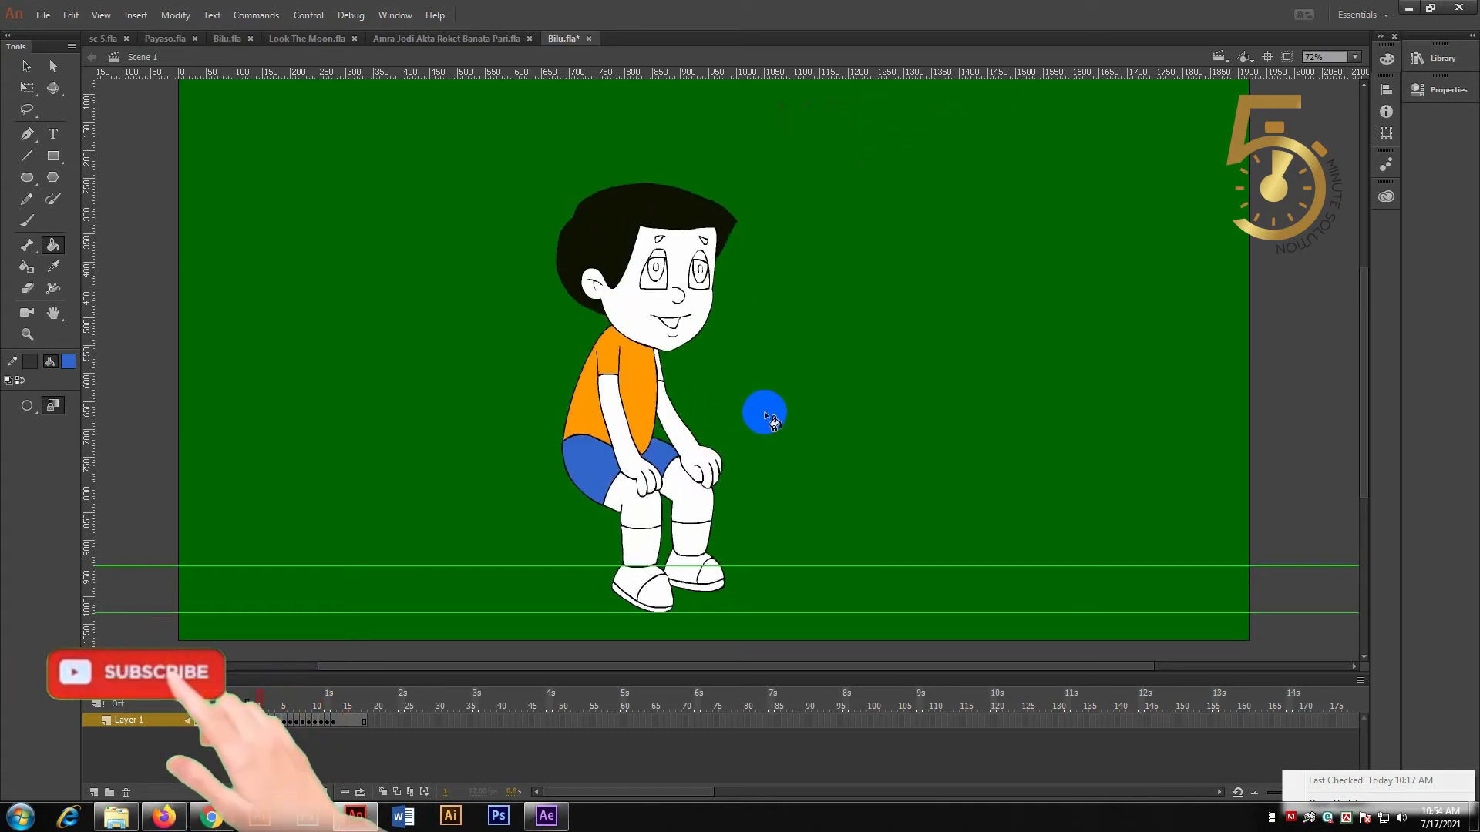
key("period")
key("comma")
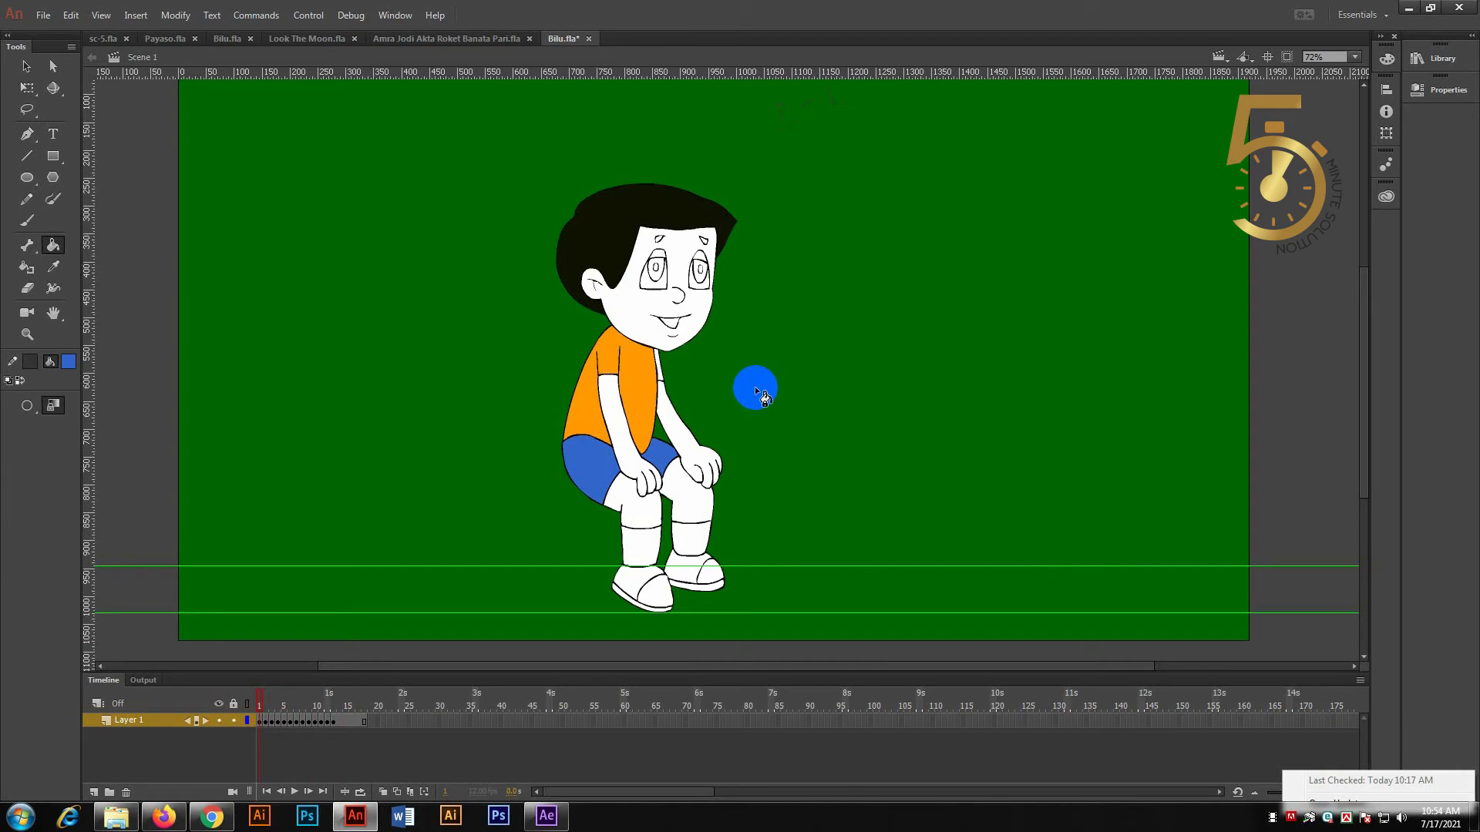
Sample the shirt's orange and fill the white far sleeve in frame 1 with it.
key("i")
left_click(661, 363)
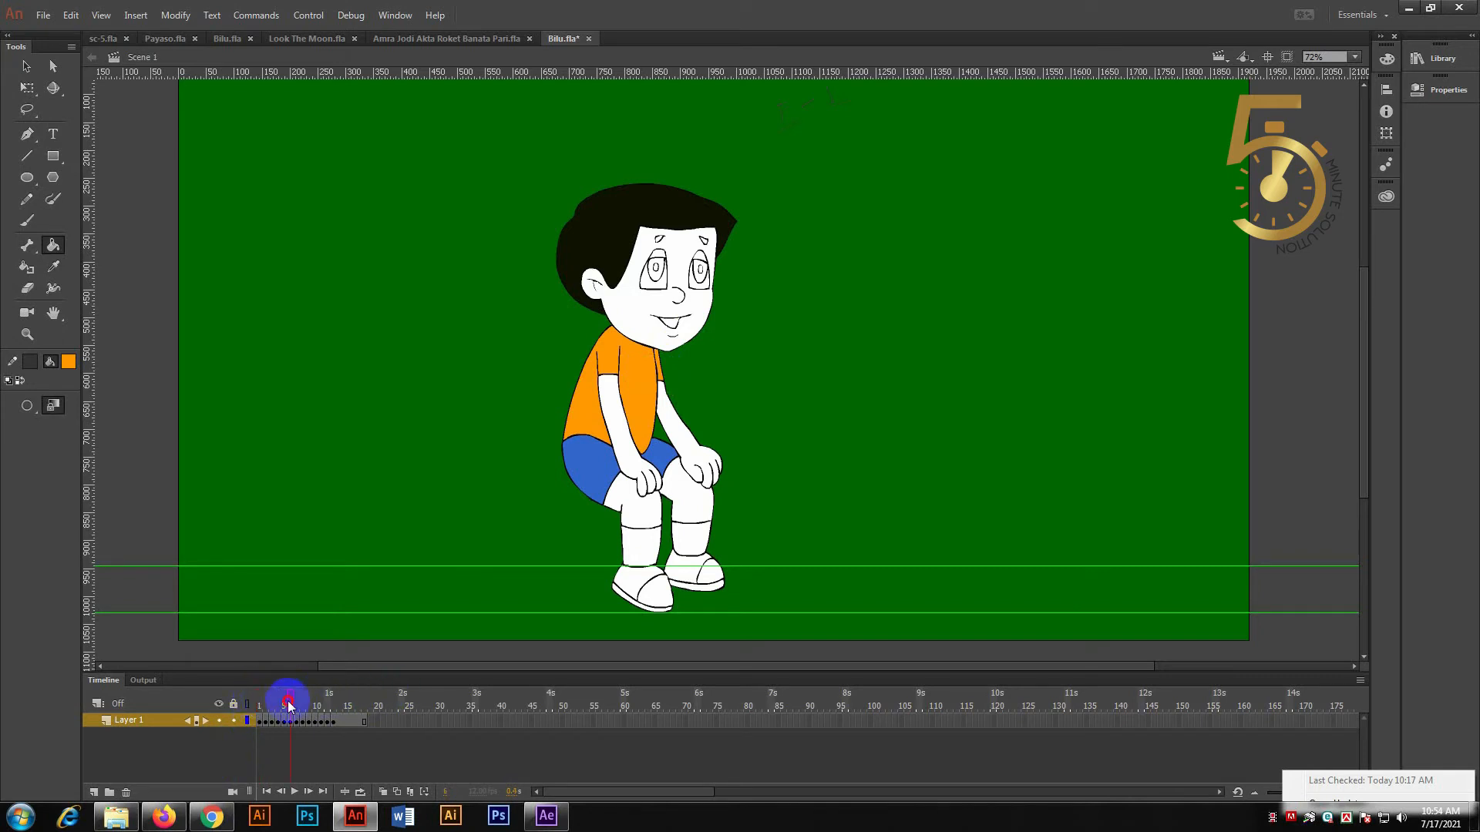
left_click_drag(289, 705, 184, 697)
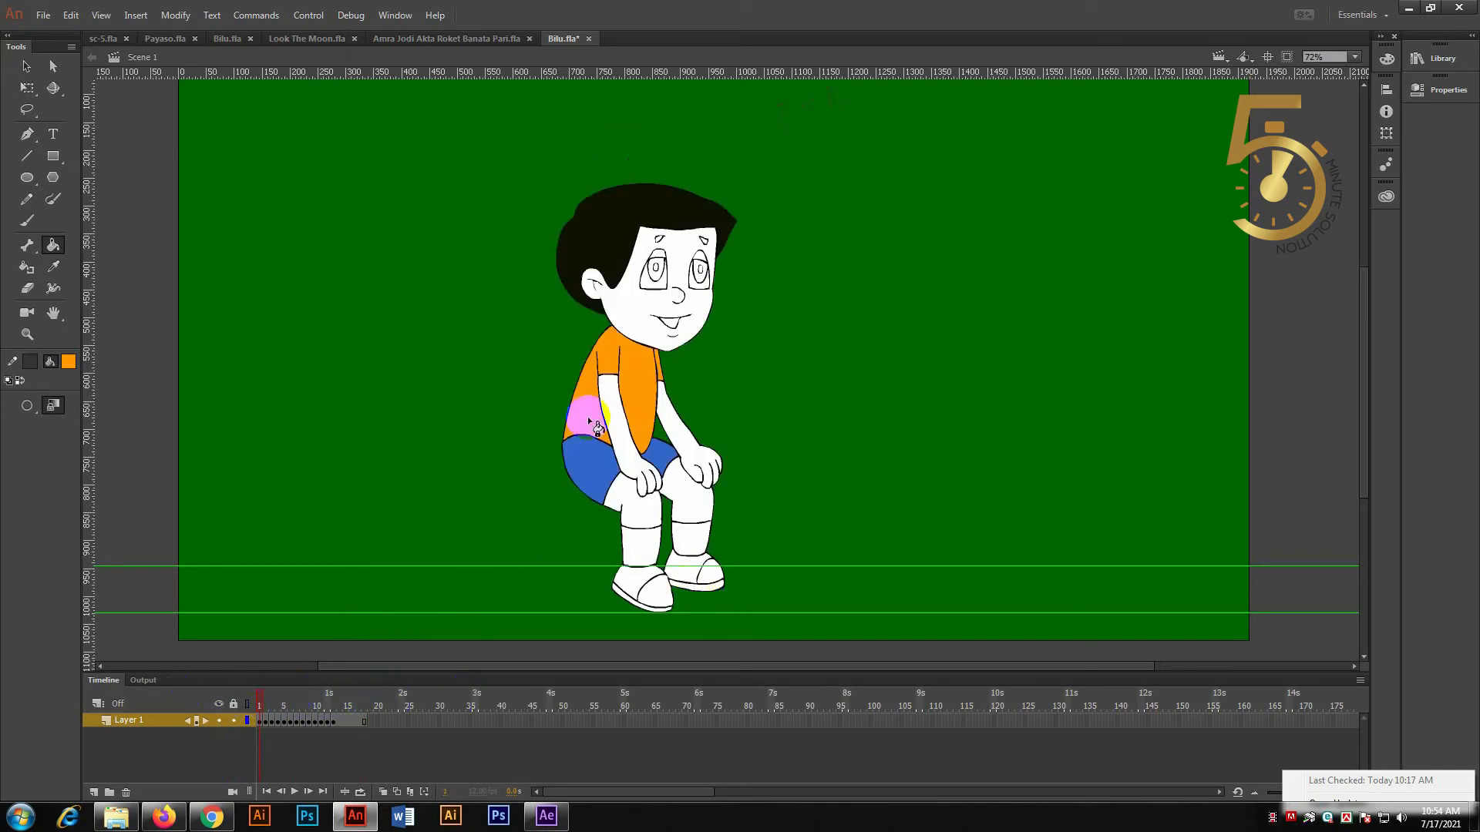
Scrub through the animation to check the shirt and shorts colouring, ending on frame 1.
left_click(69, 364)
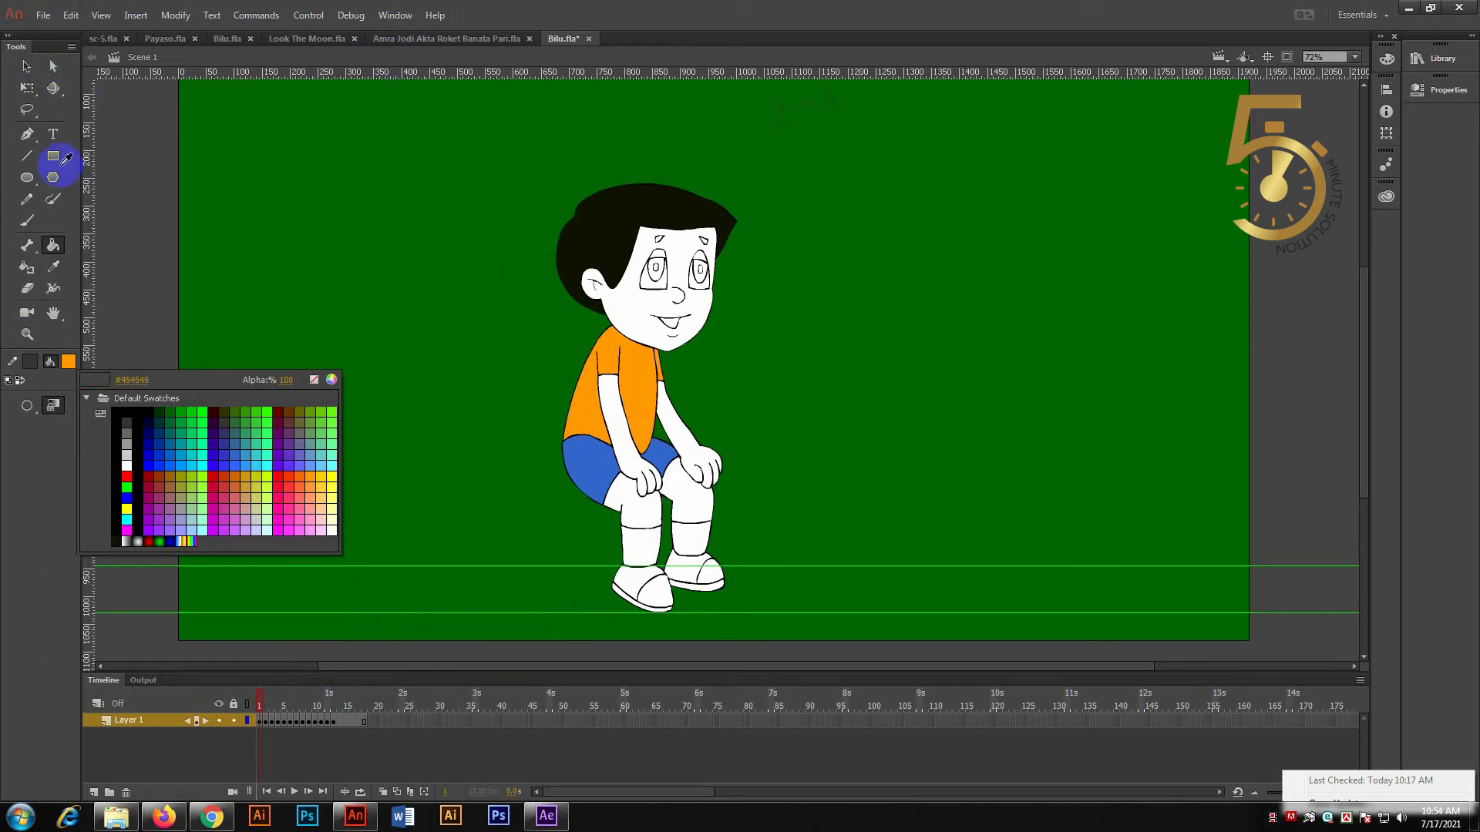
key("Escape")
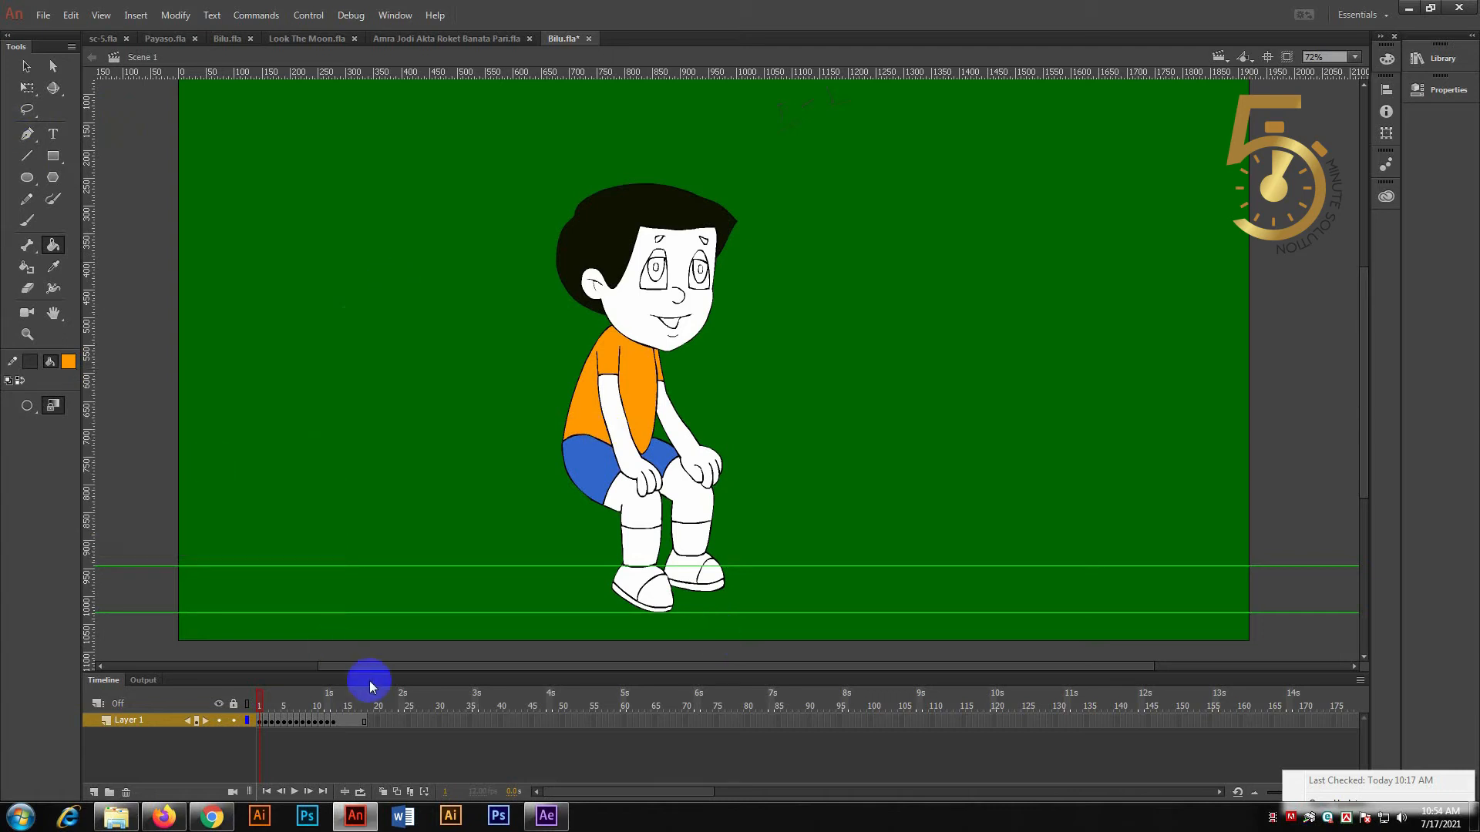
left_click_drag(291, 709, 260, 706)
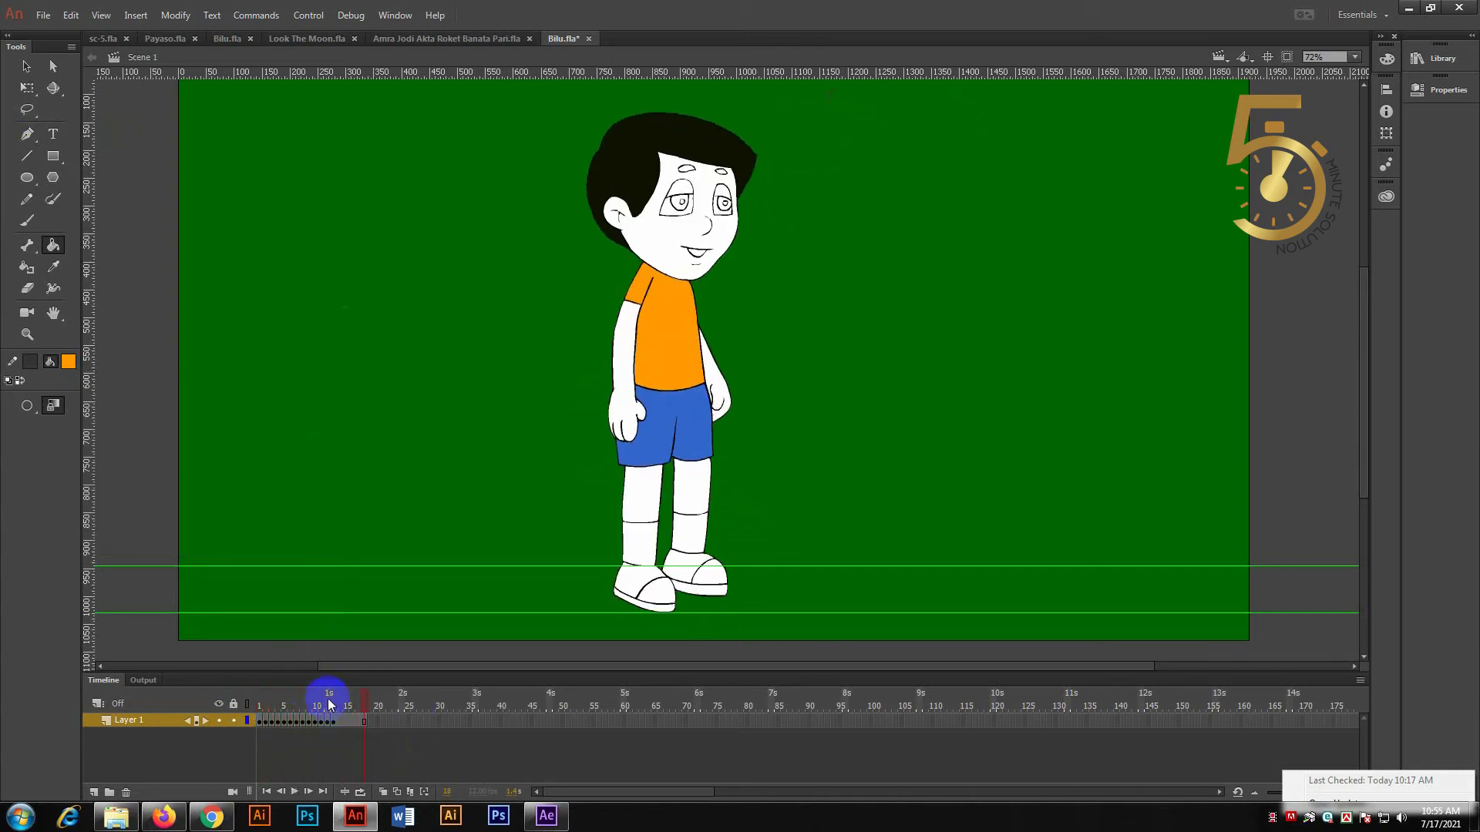
left_click_drag(328, 703, 259, 703)
left_click(472, 474)
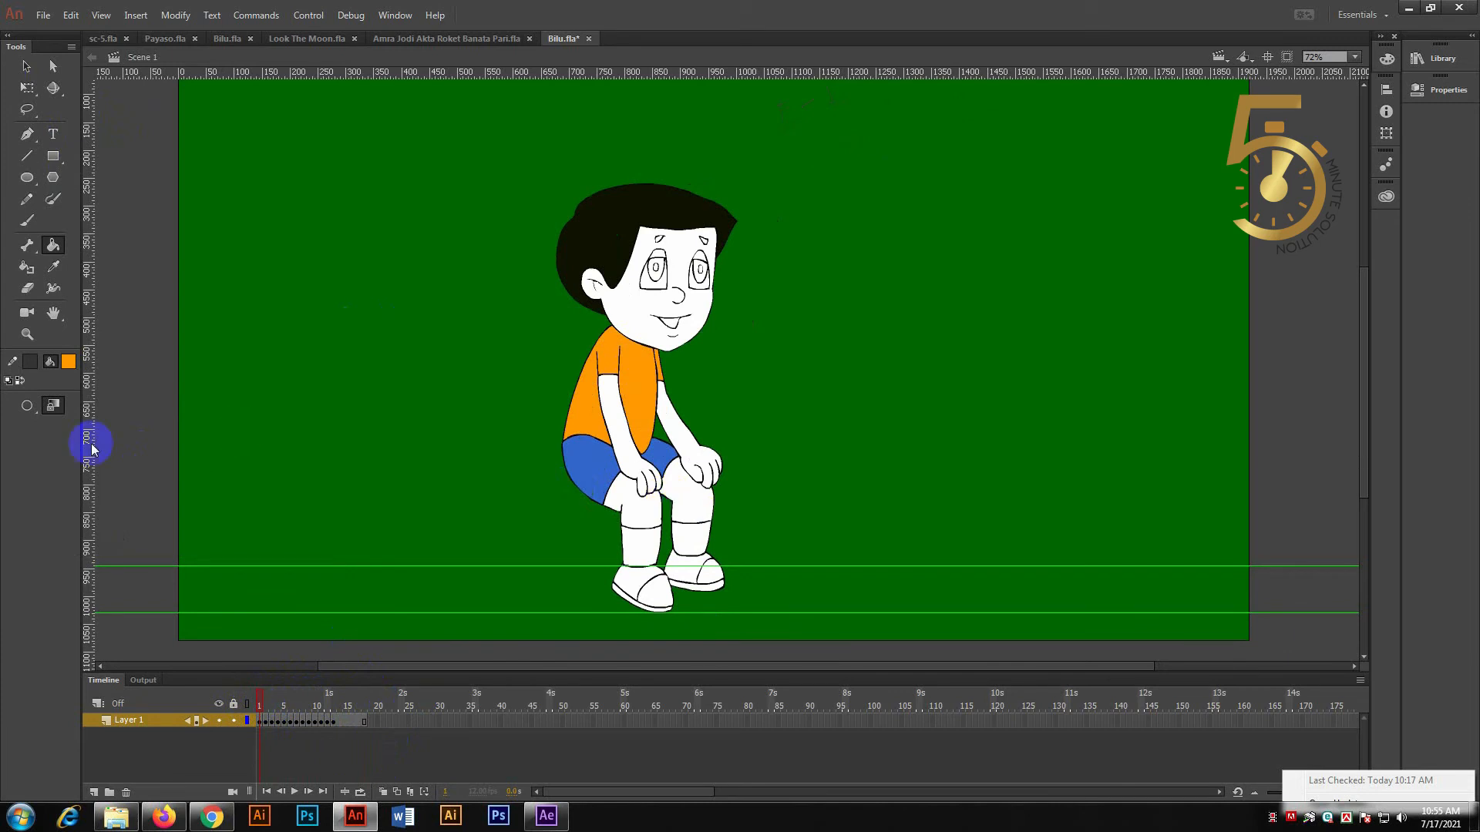
Set the fill colour to light peach and fill the boy's face in frame 1.
left_click(74, 363)
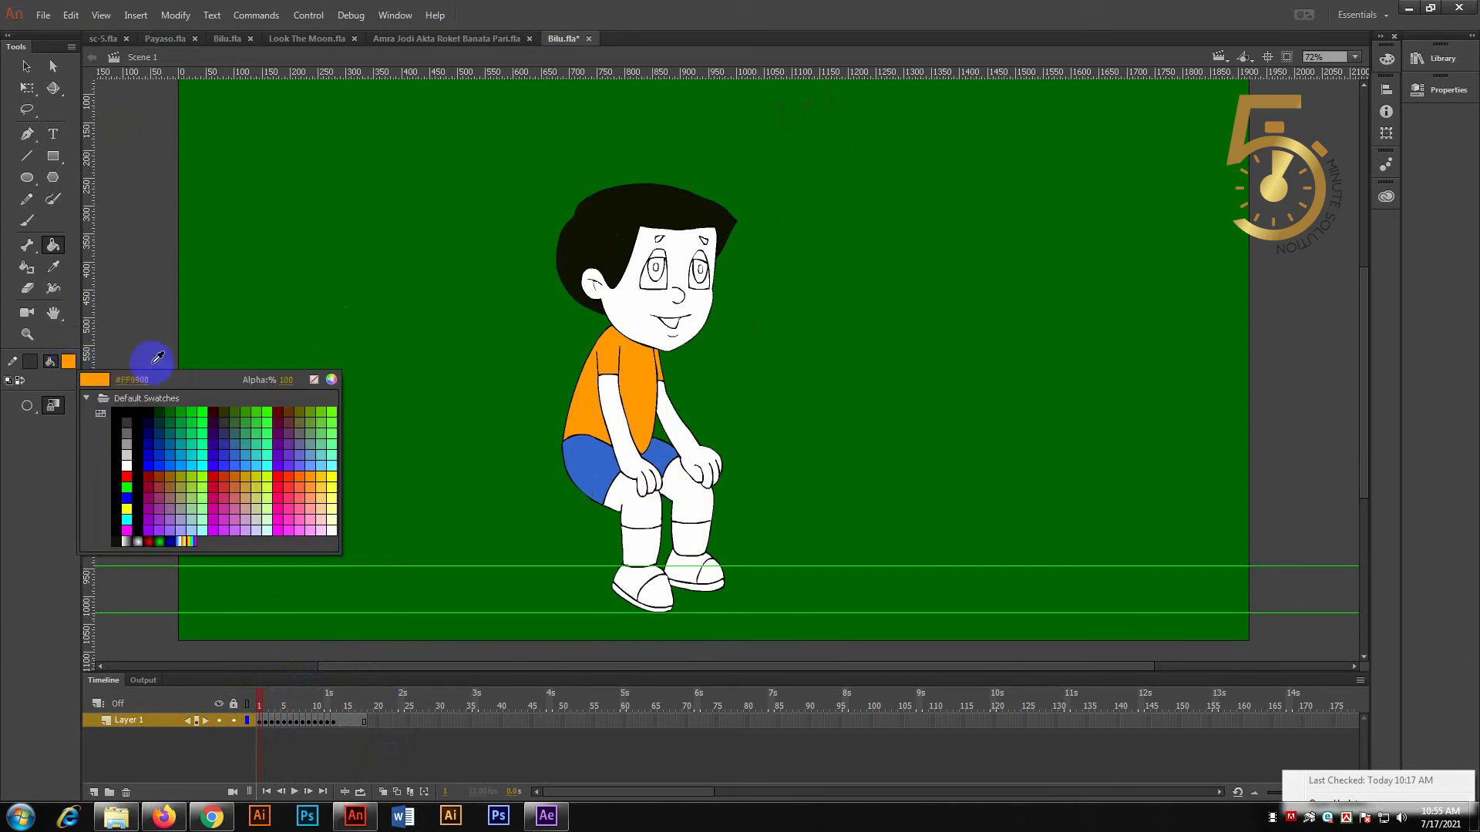
left_click(324, 507)
left_click(625, 297)
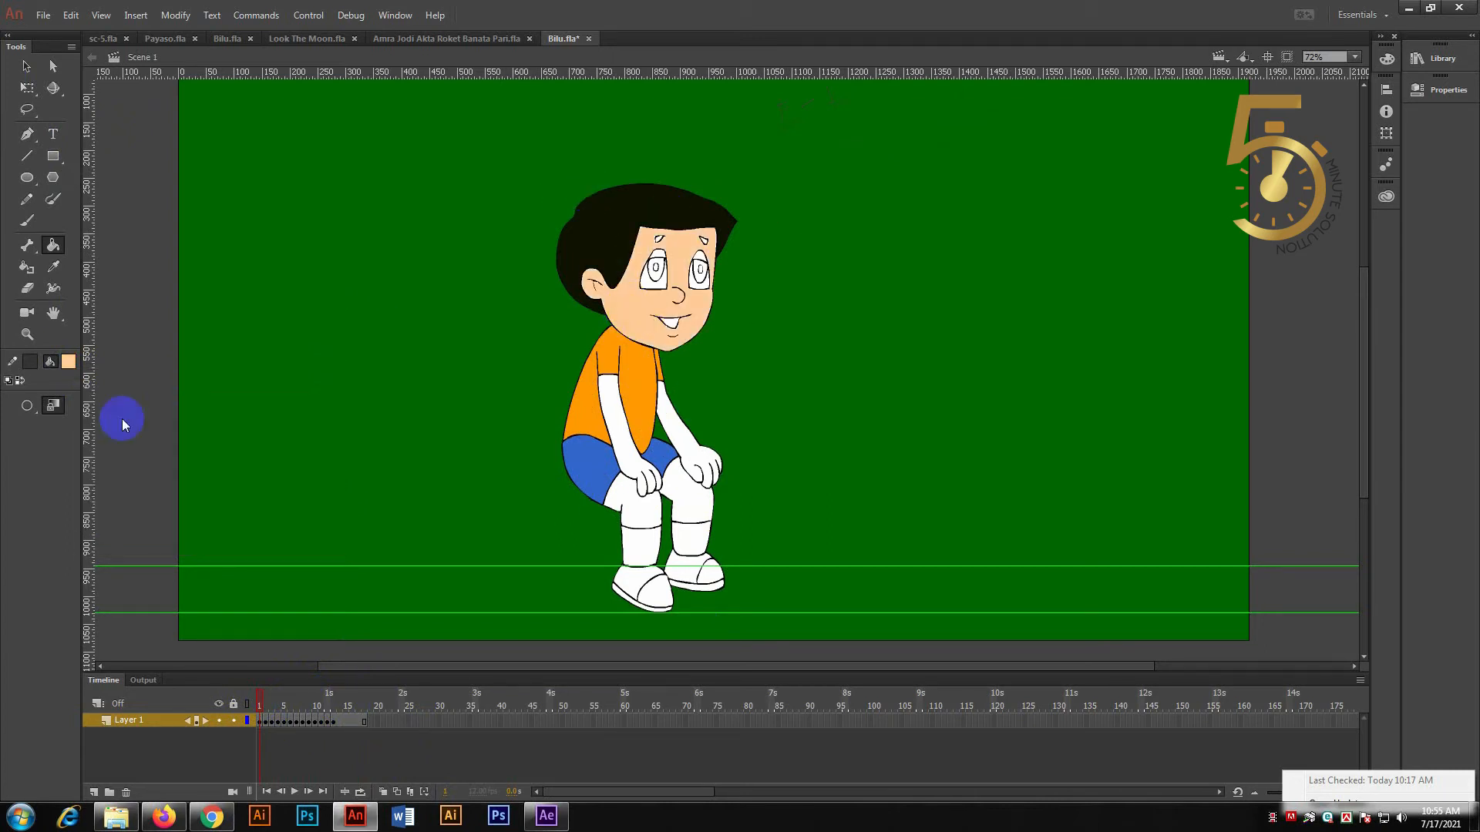
Change the fill to a pale cream skin colour and fill the boy's near arm and face in frame 2.
left_click(69, 363)
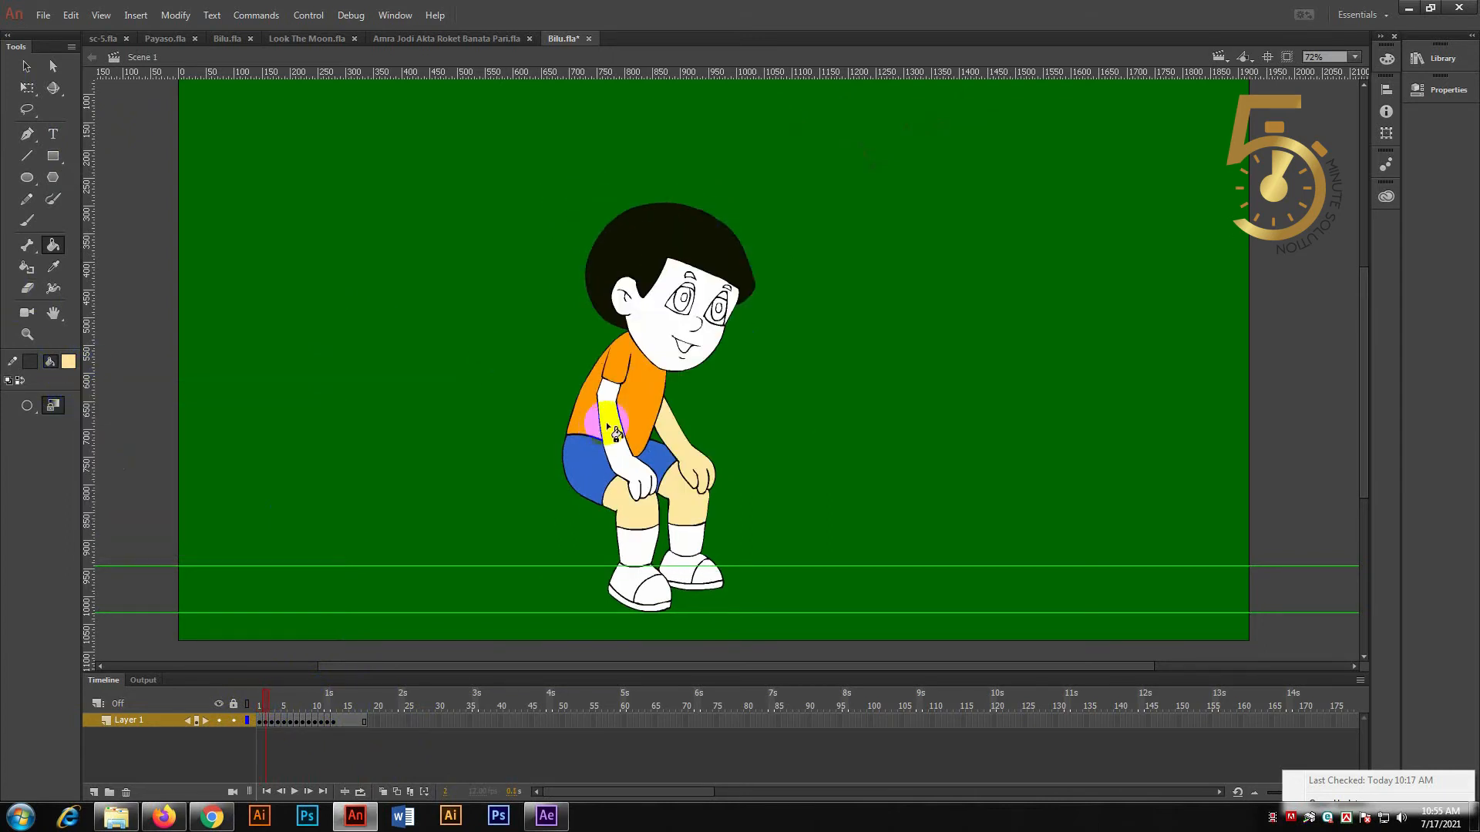
left_click(618, 425)
left_click(676, 340)
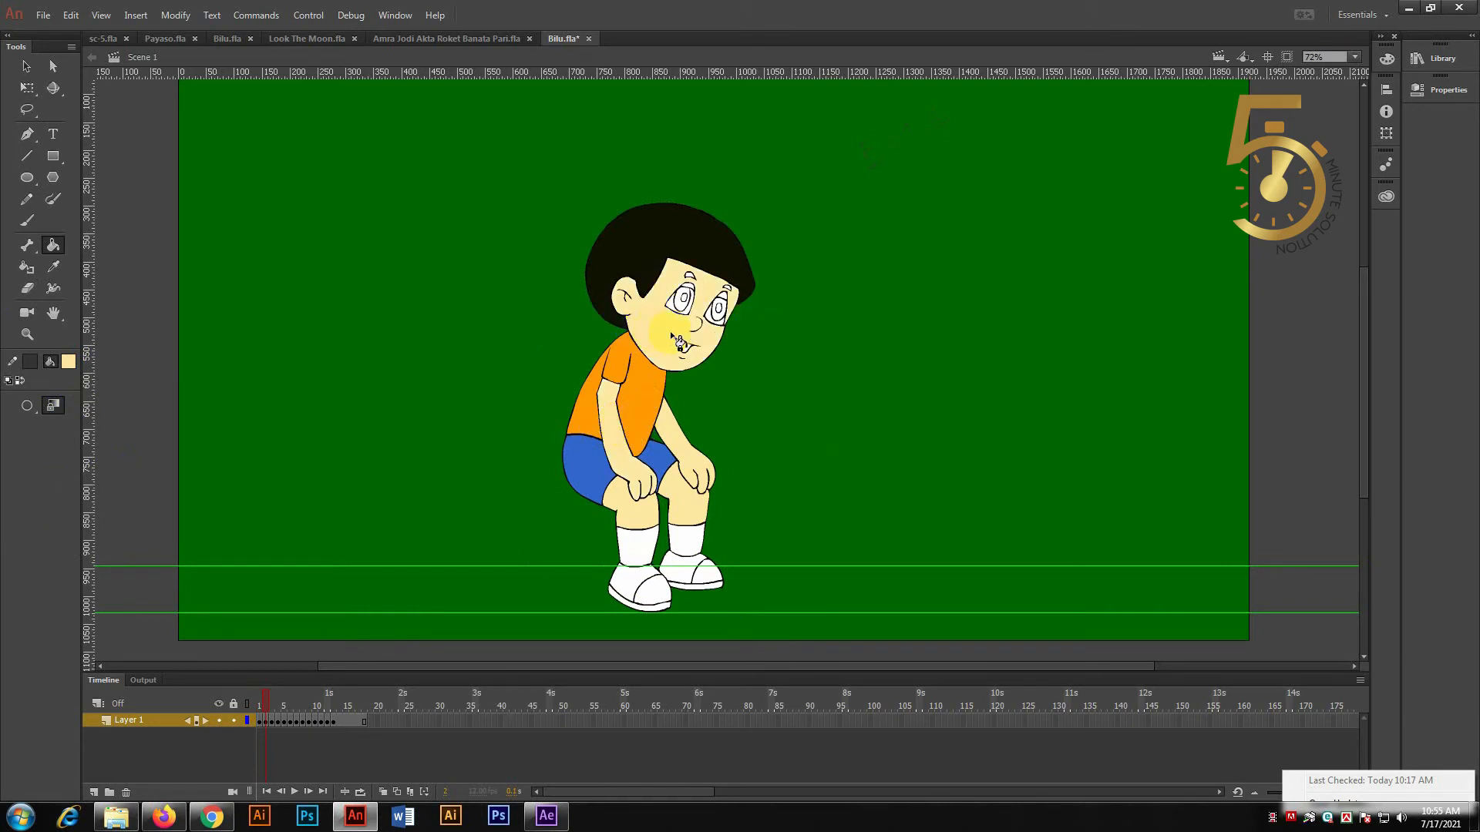
Fill the boy's face and both arms with the pale cream skin colour in frames 3 and 4.
key("period")
left_click(667, 354)
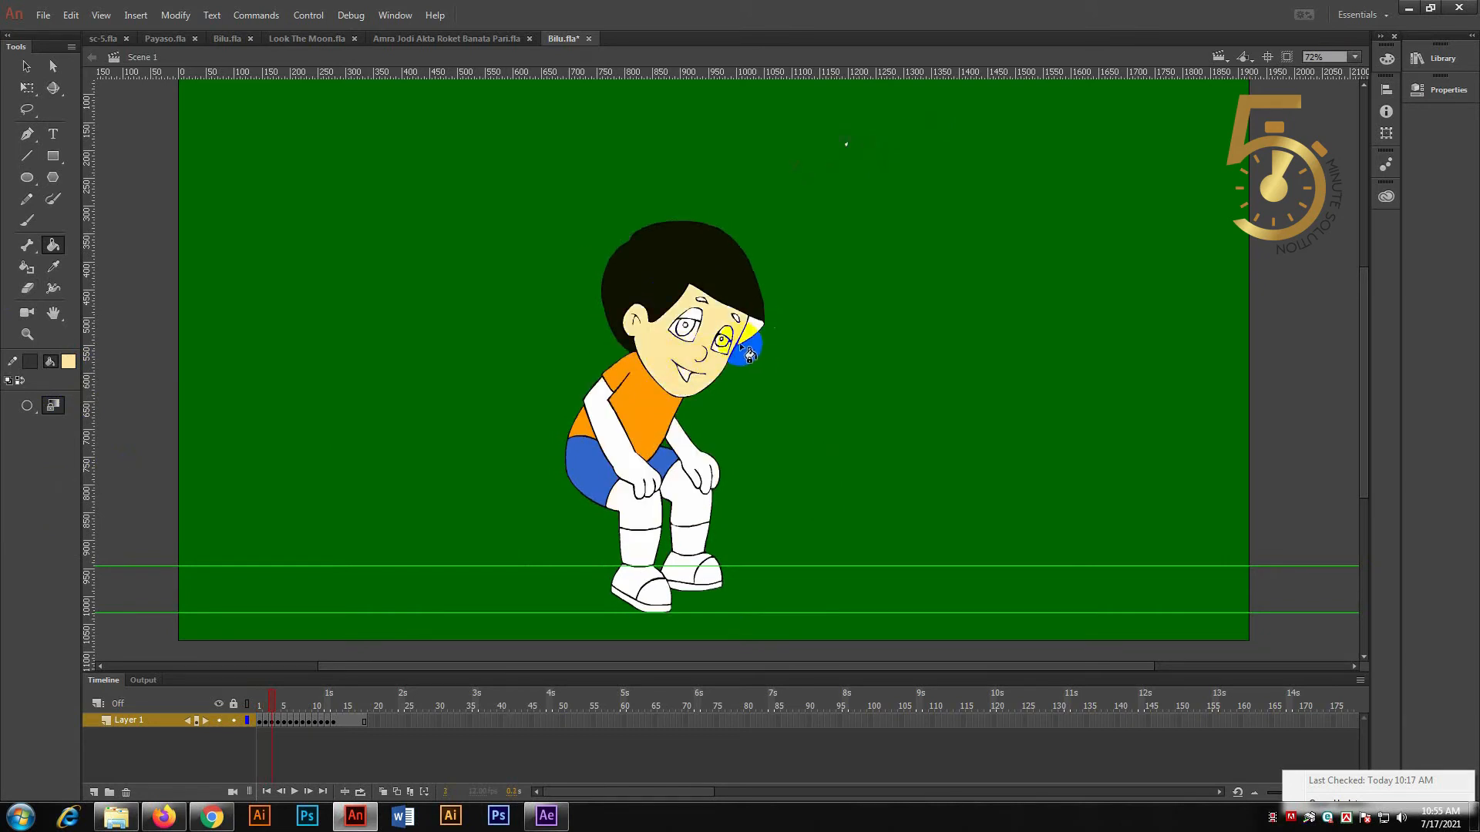
left_click(621, 460)
left_click(684, 462)
left_click(694, 505)
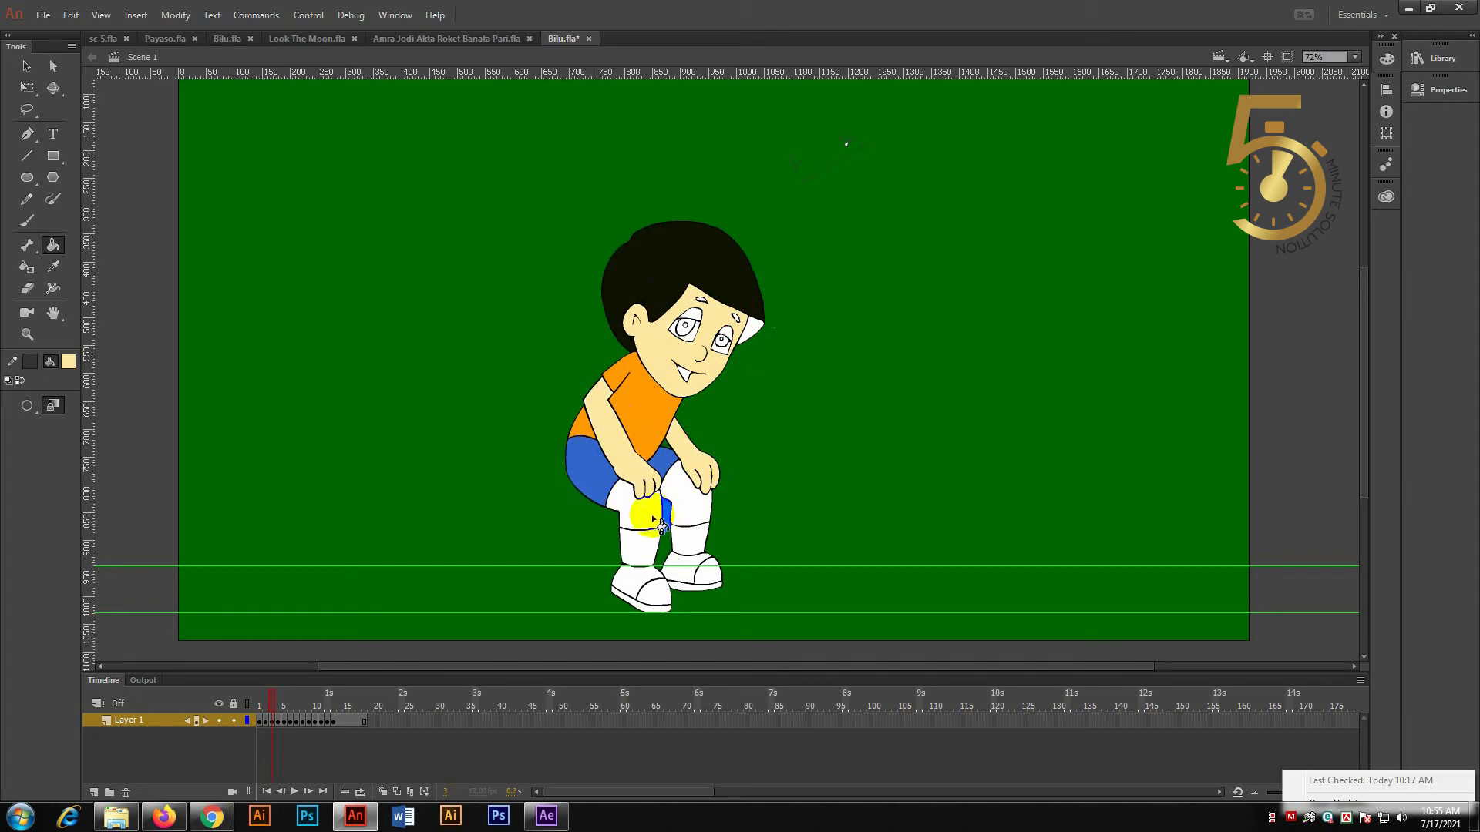
key("period")
left_click(669, 374)
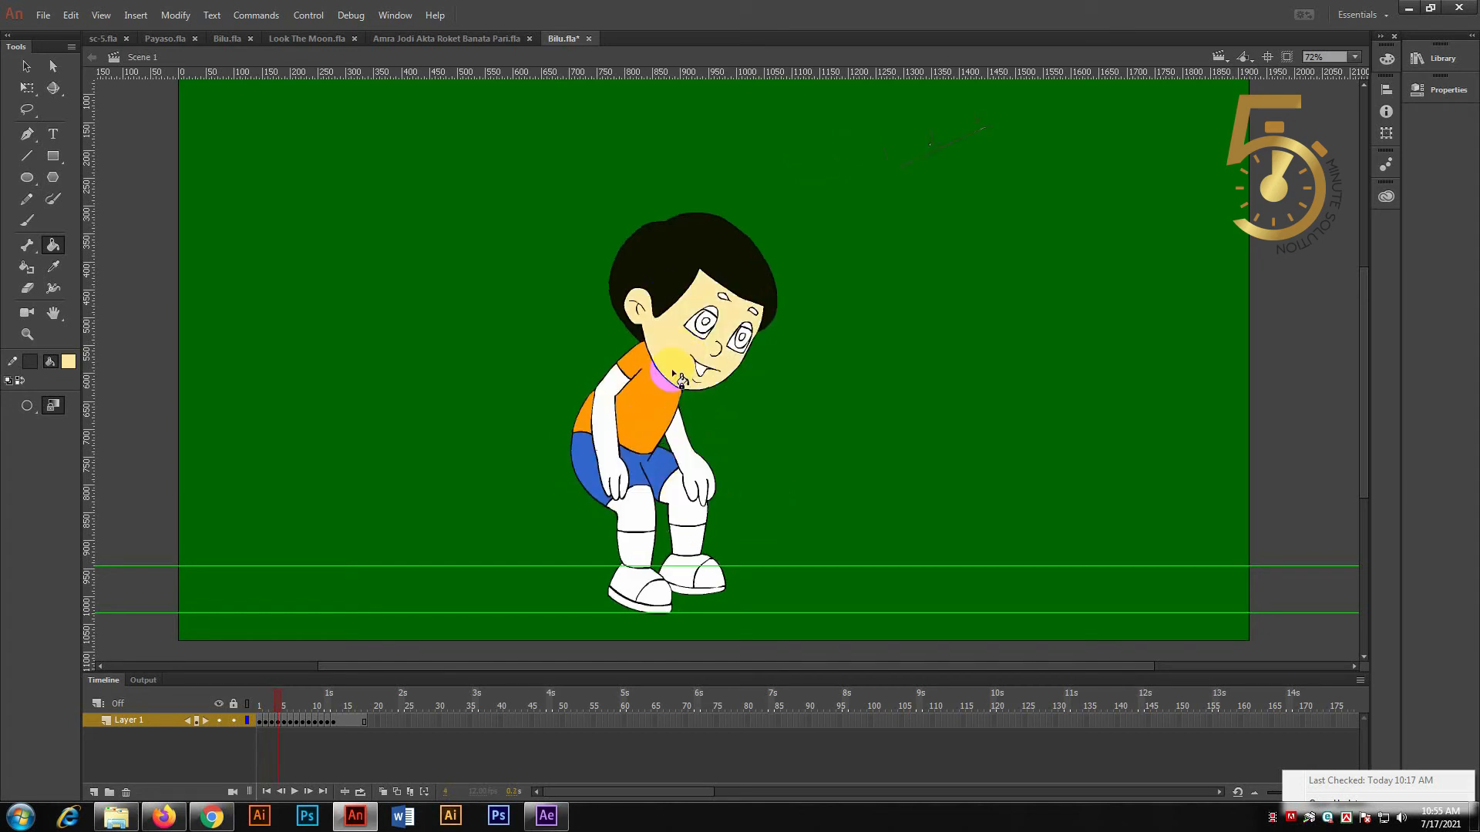
left_click(622, 460)
left_click(696, 468)
Fill the boy's face and both arms with the pale cream skin colour in frames 5 and 6.
key("period")
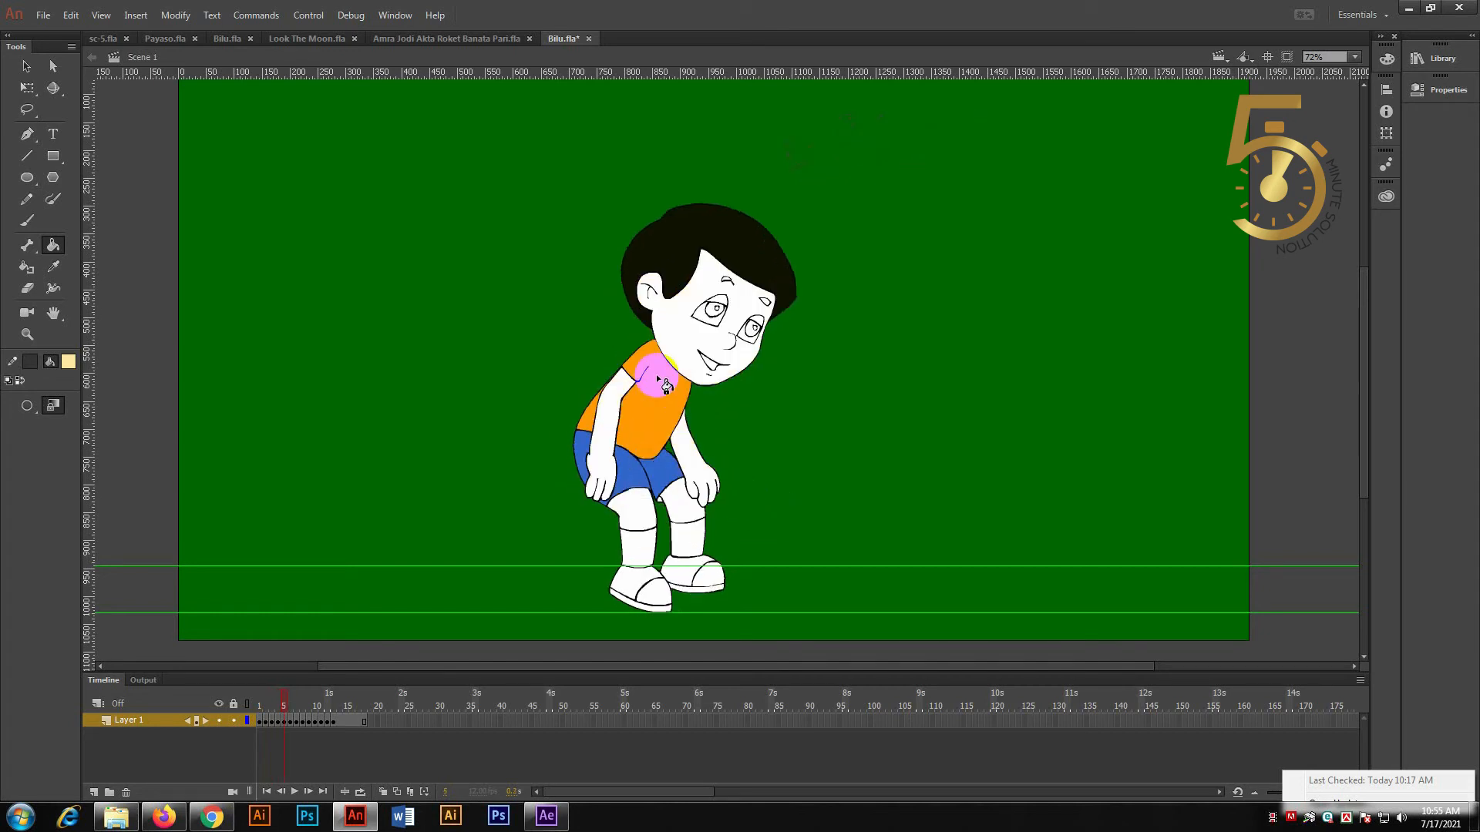
left_click(698, 370)
left_click(601, 478)
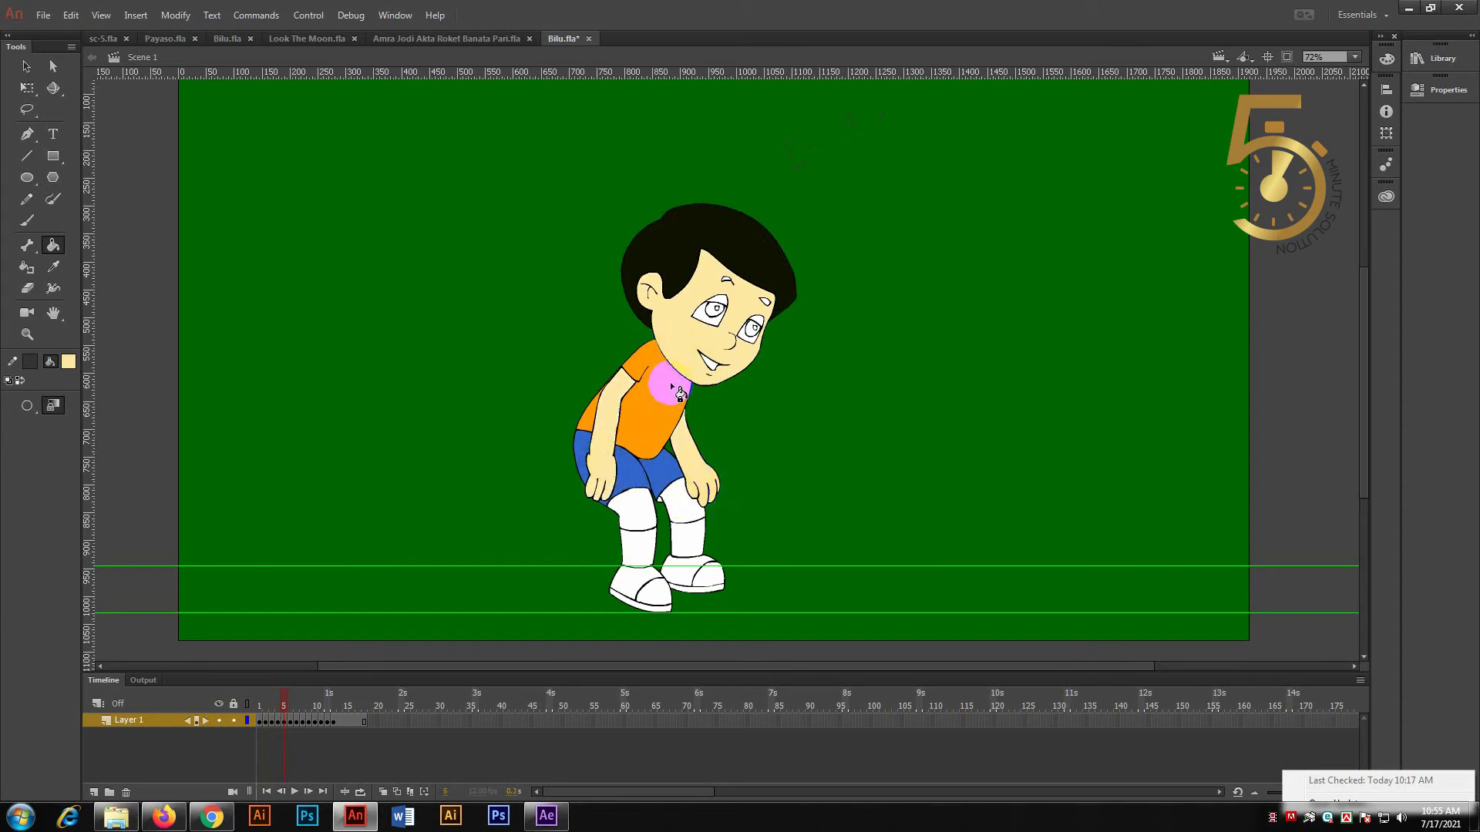
key("period")
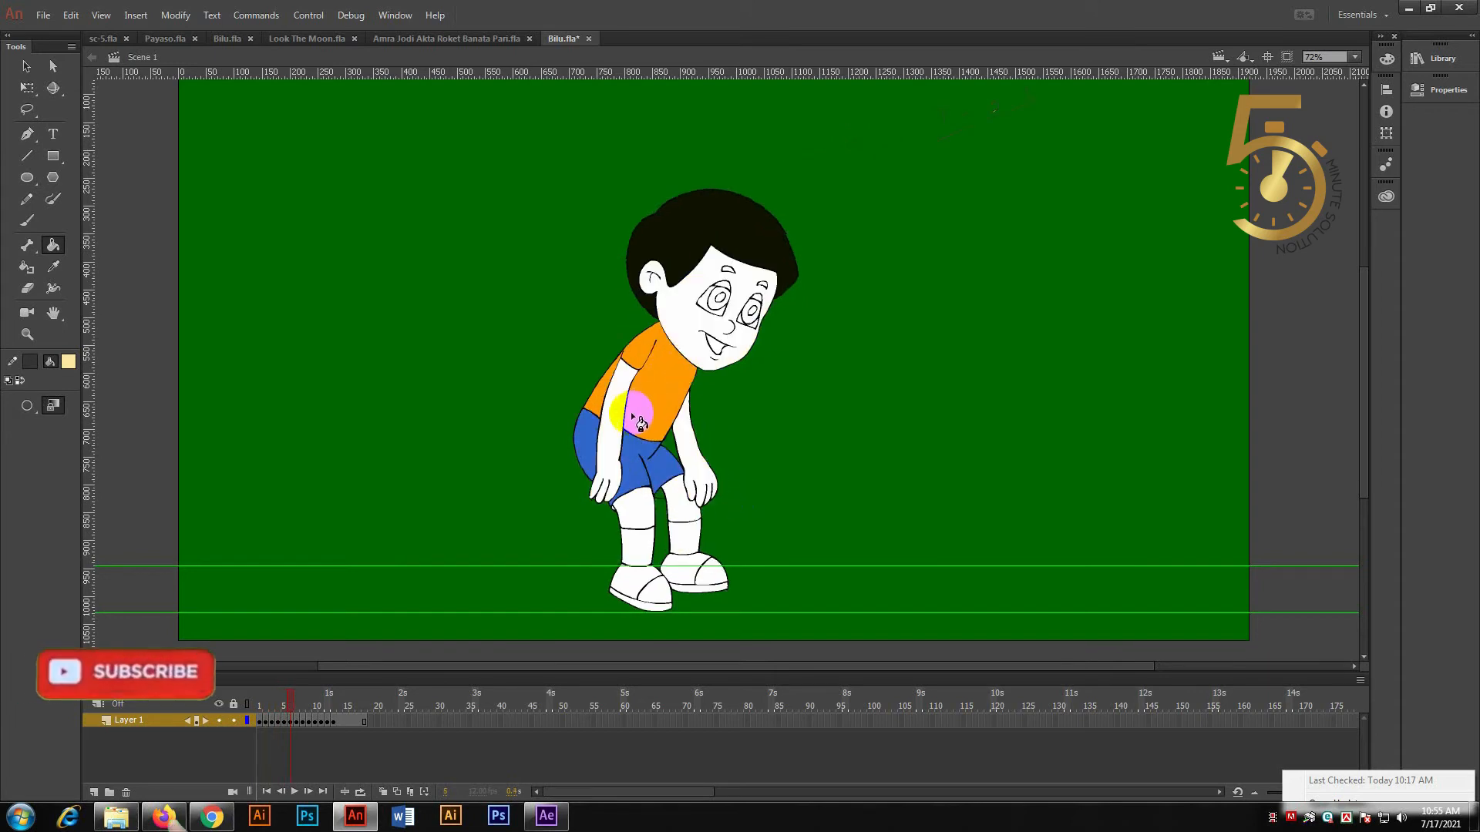
left_click(608, 447)
left_click(696, 462)
left_click(684, 291)
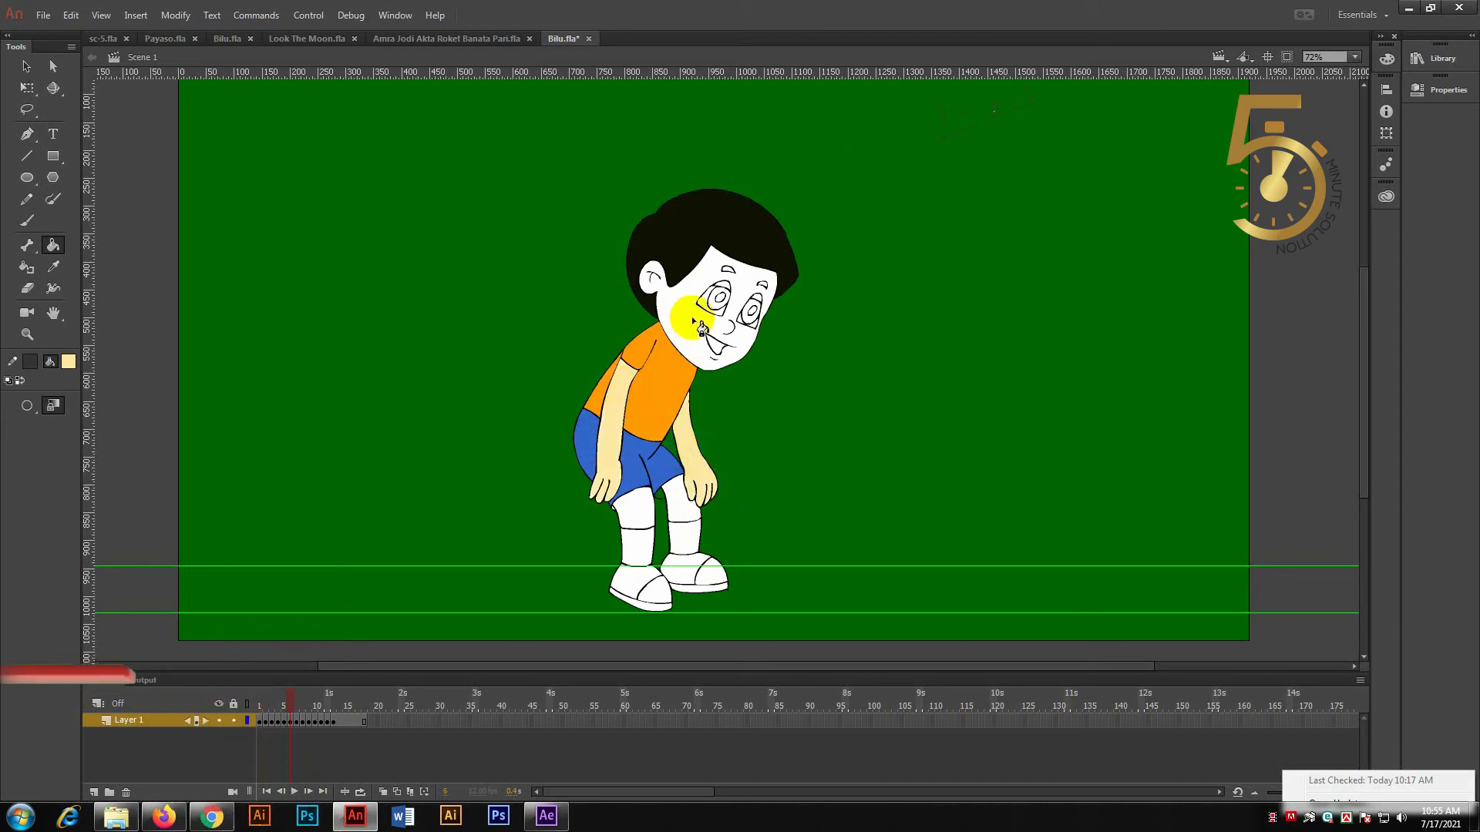
left_click(608, 513)
Fill the boy's face and both arms with the pale cream skin colour in frames 7 and 8.
key("period")
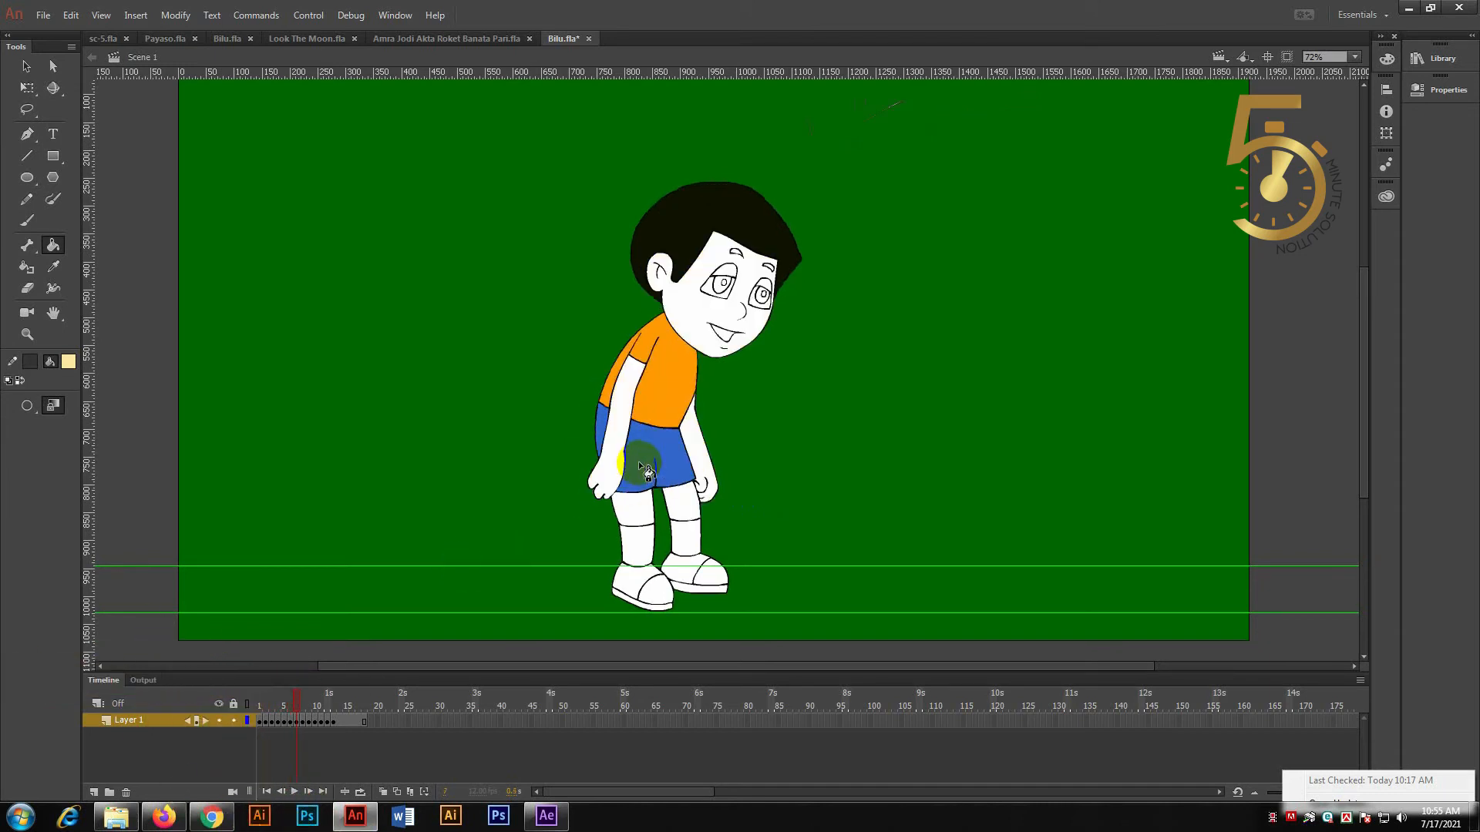
left_click(624, 424)
key("period")
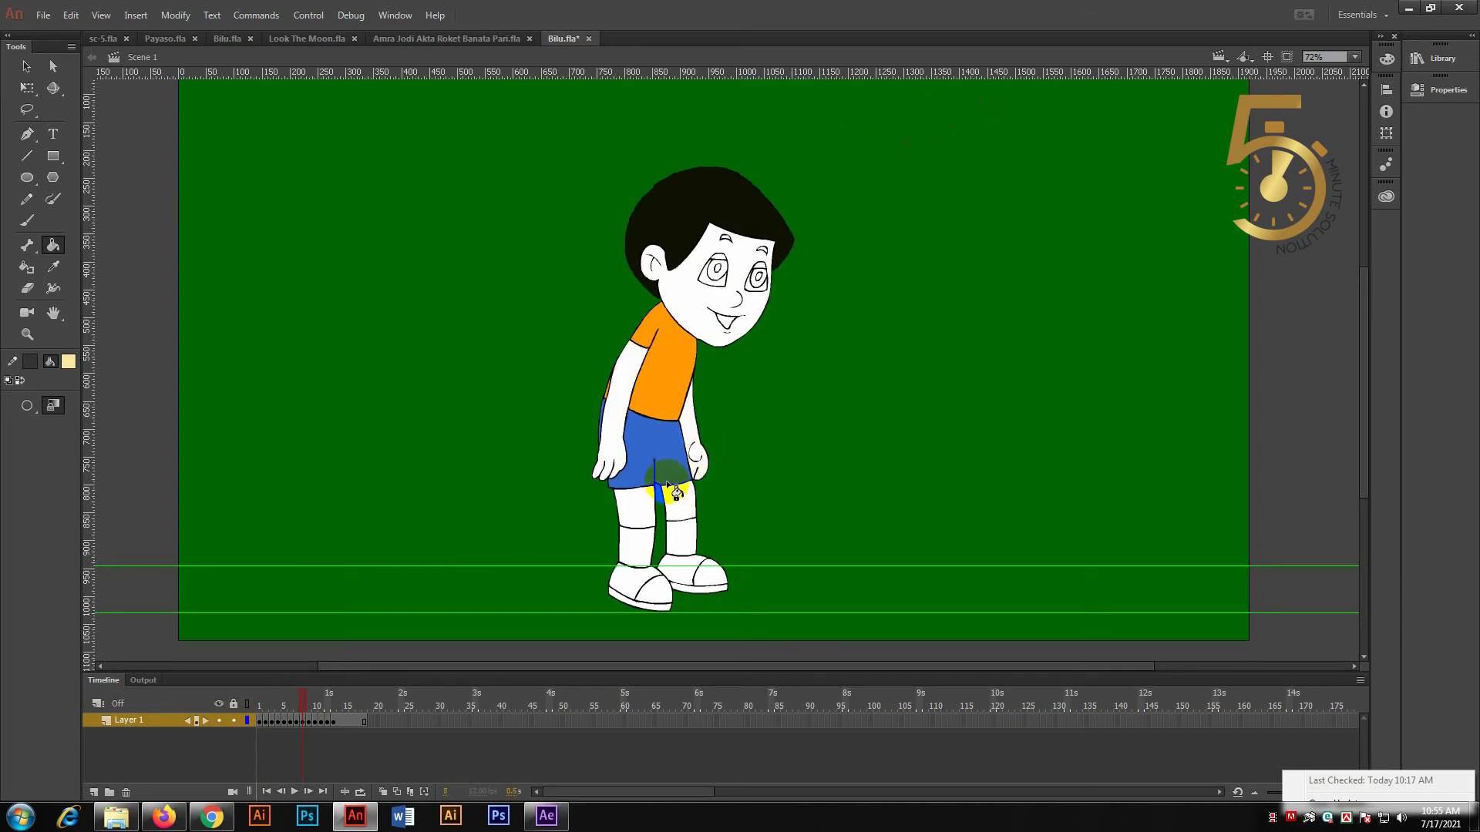
left_click(612, 385)
left_click(698, 451)
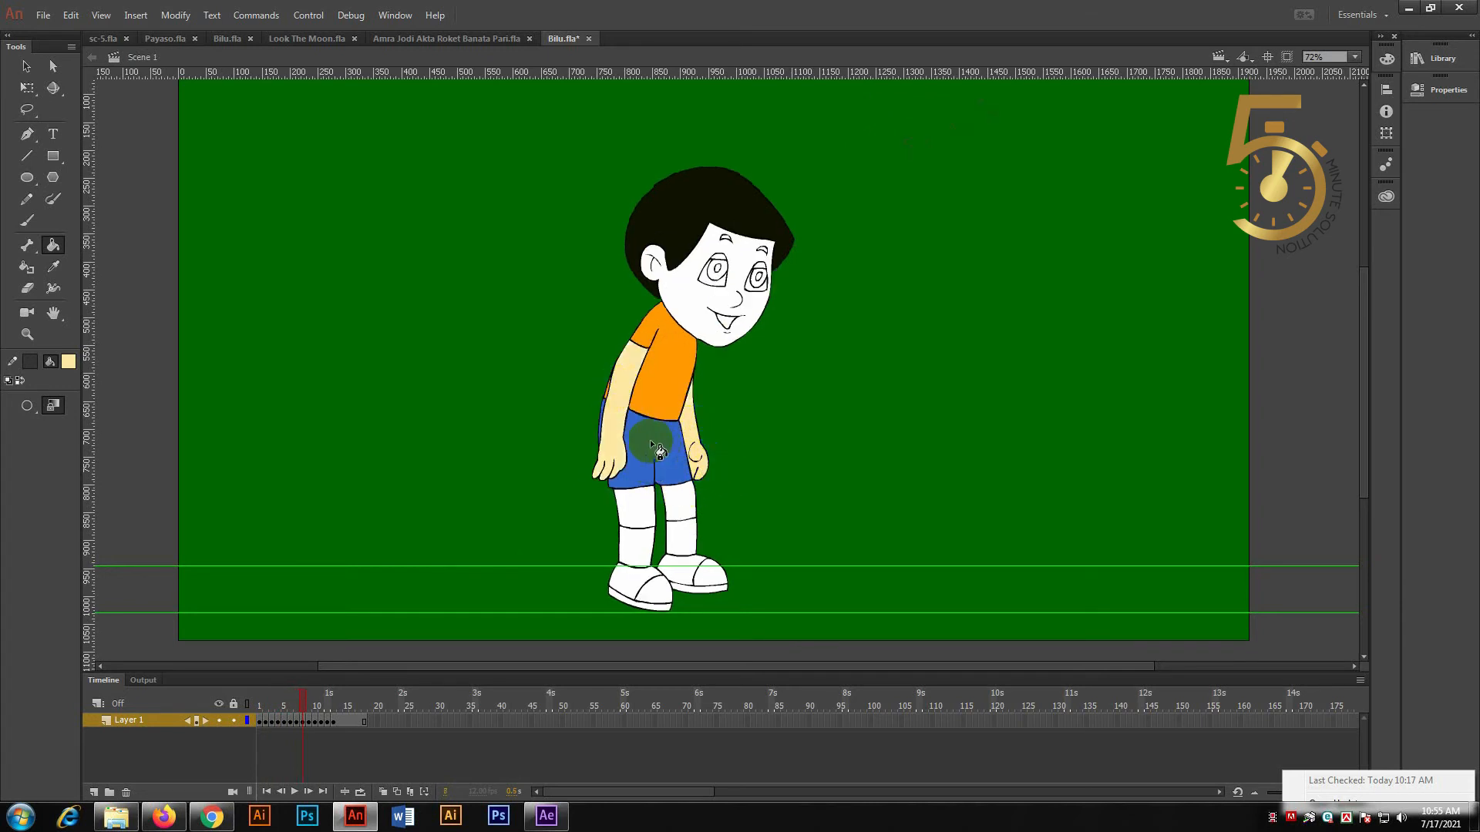
left_click(668, 316)
left_click(691, 296)
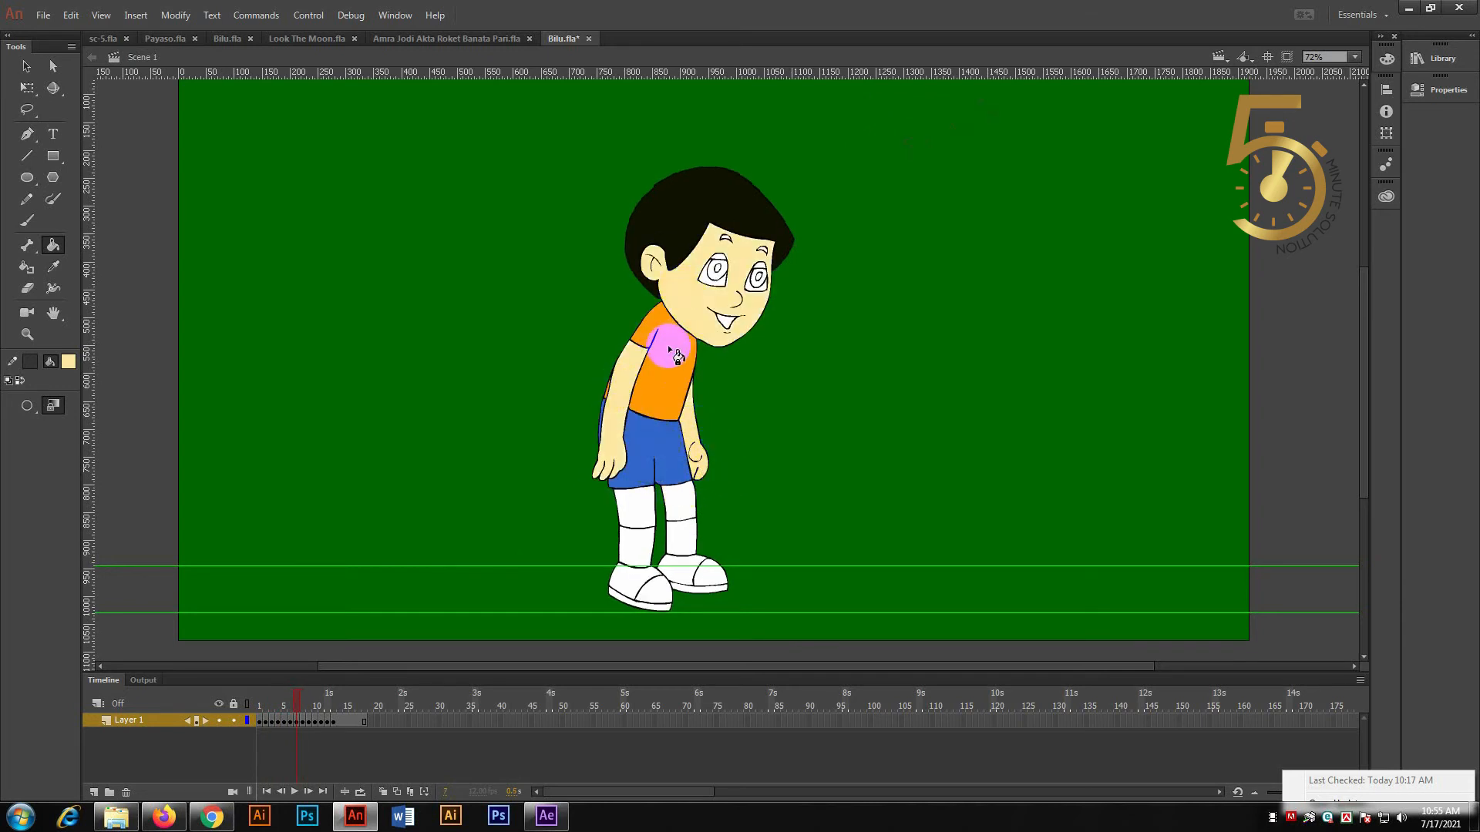
key("period")
left_click(679, 316)
left_click(626, 393)
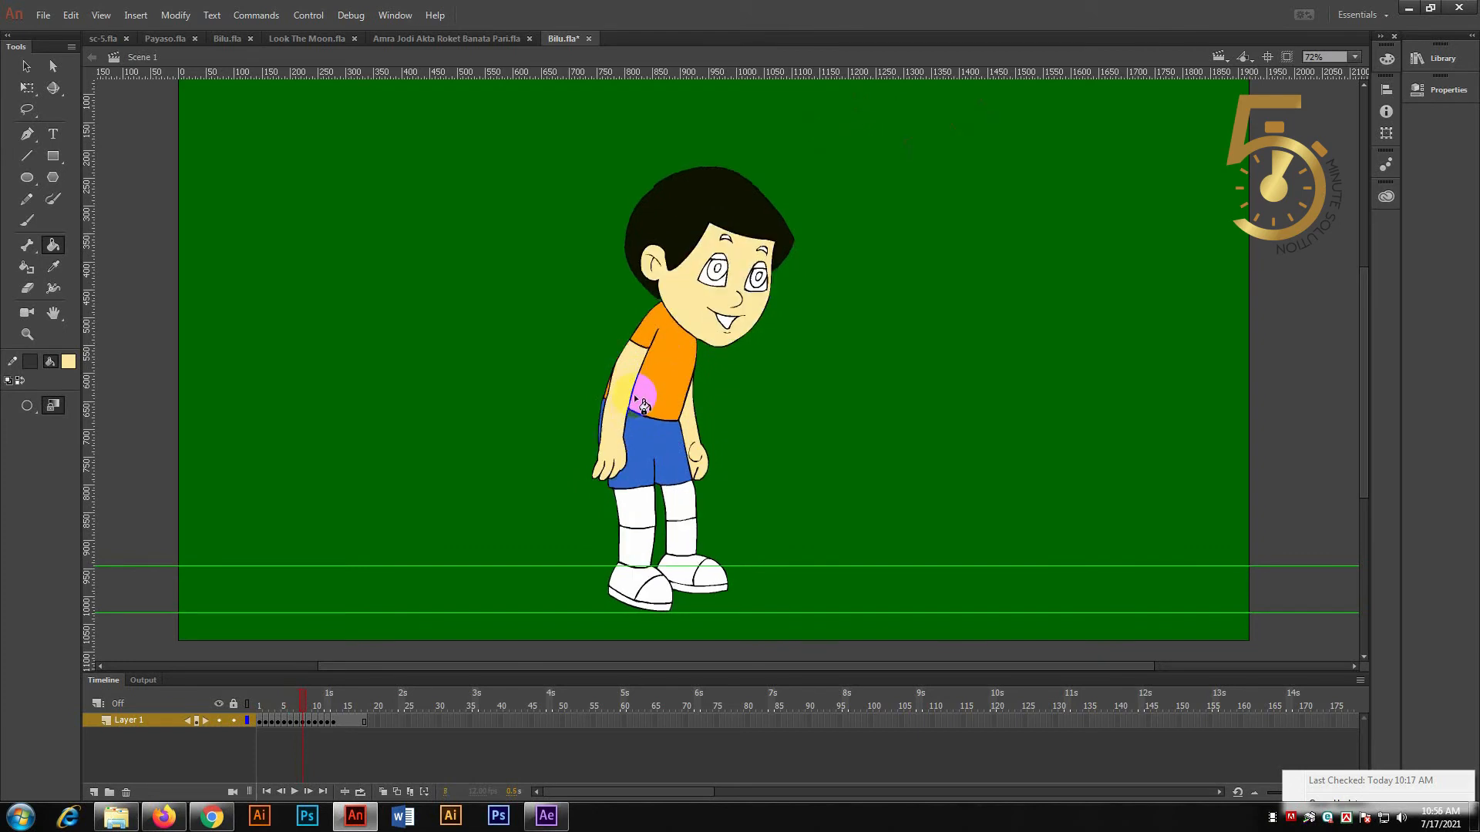
Fill both arms with the skin colour in frames 9 and 10, and fill the face in frame 10.
key("period")
left_click(616, 443)
left_click(698, 436)
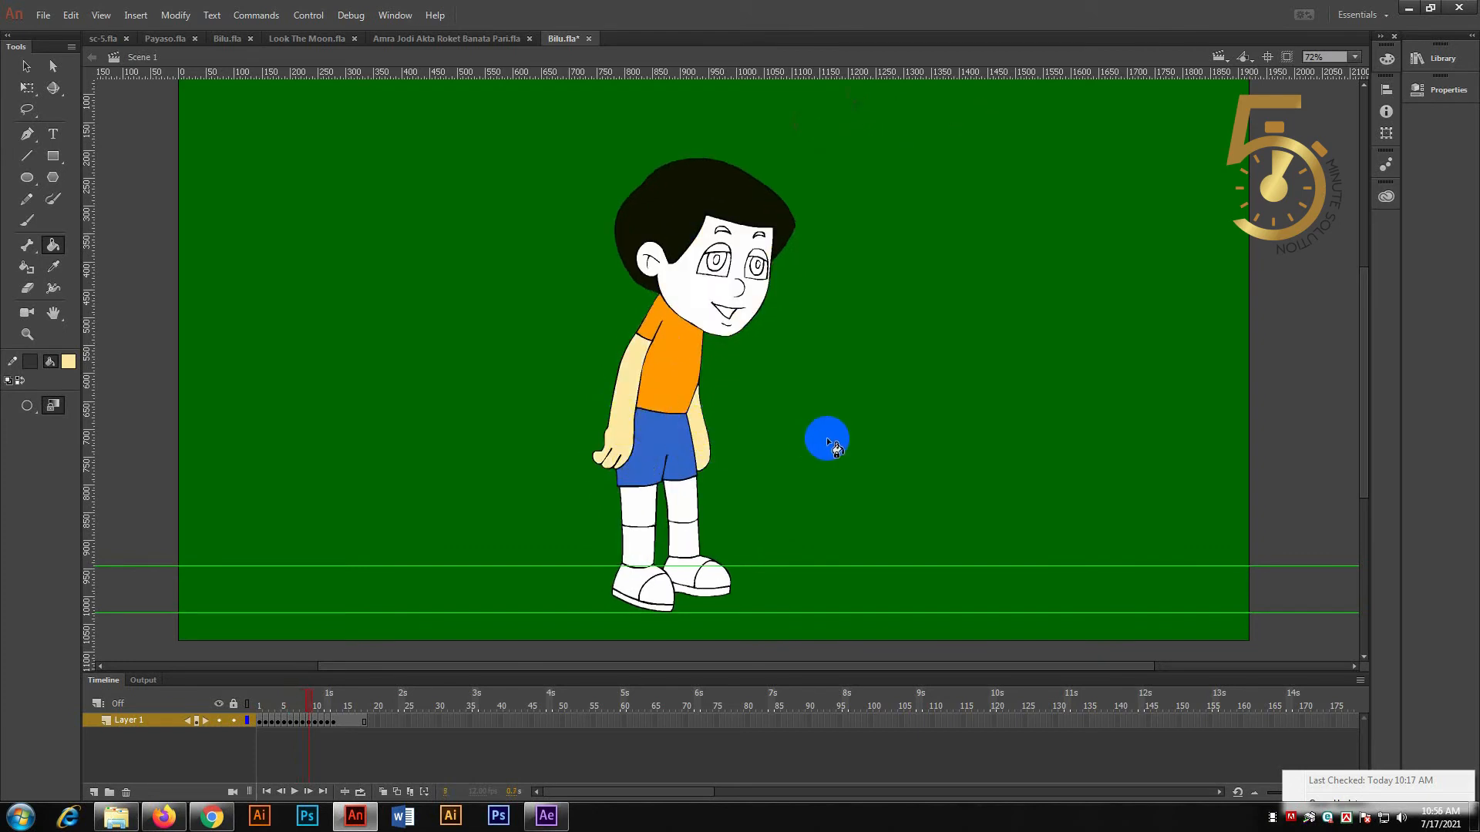
key("period")
left_click(597, 457)
left_click(704, 428)
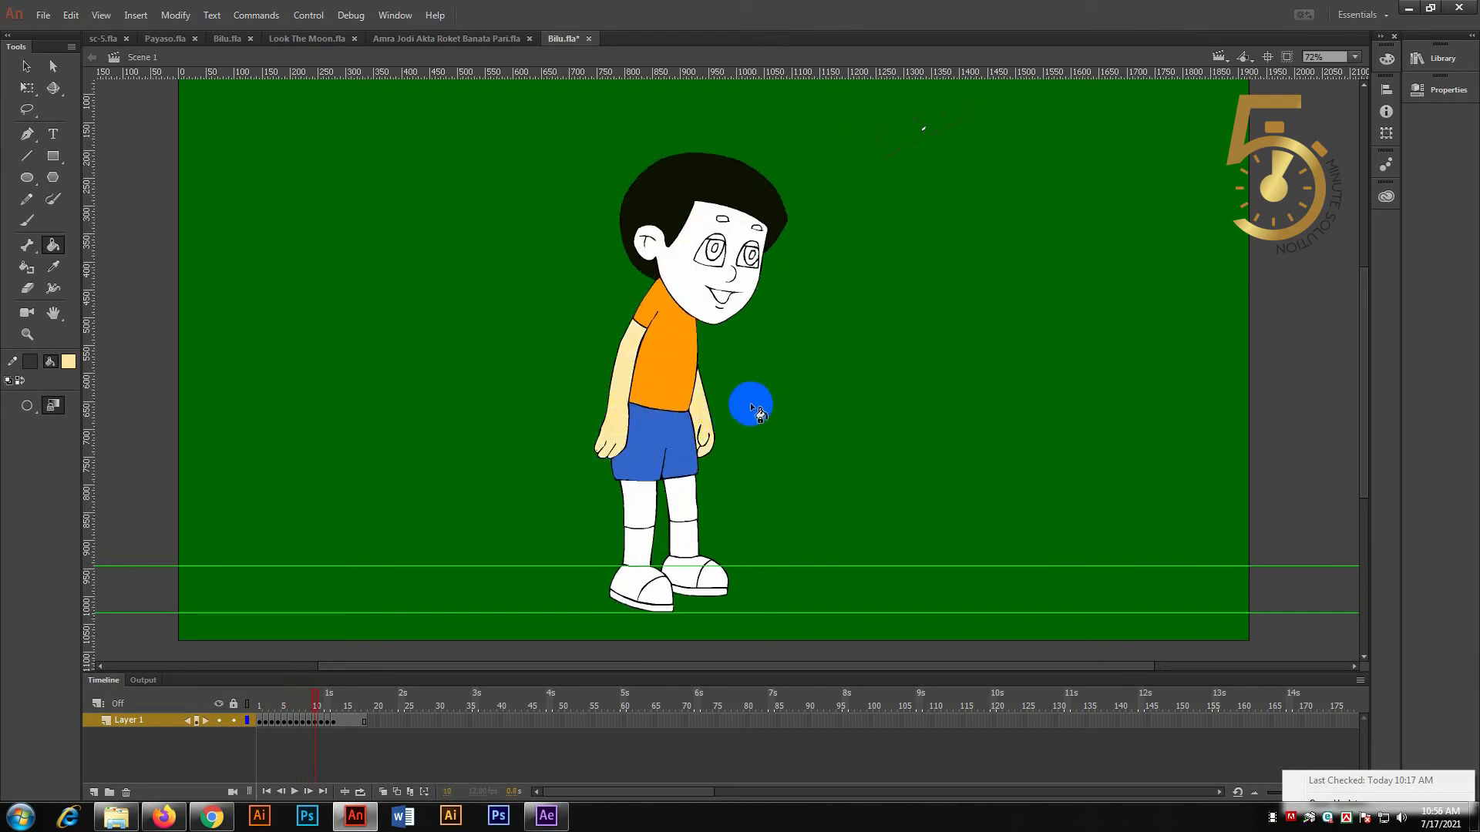
left_click(678, 281)
Fill the boy's arms with the pale cream skin colour in frames 11, 12 and 13.
key("period")
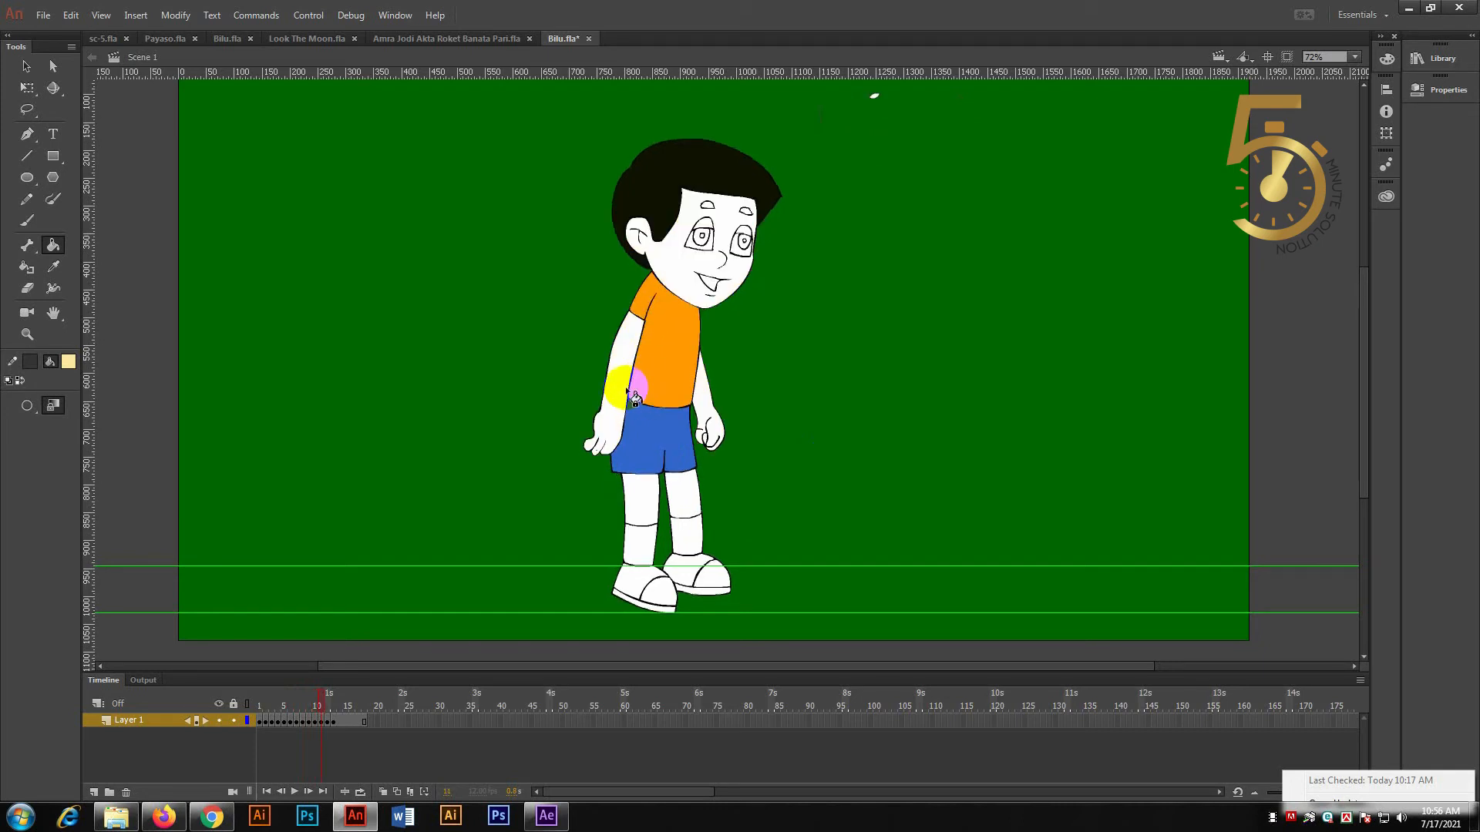
left_click(608, 432)
left_click(709, 416)
key("period")
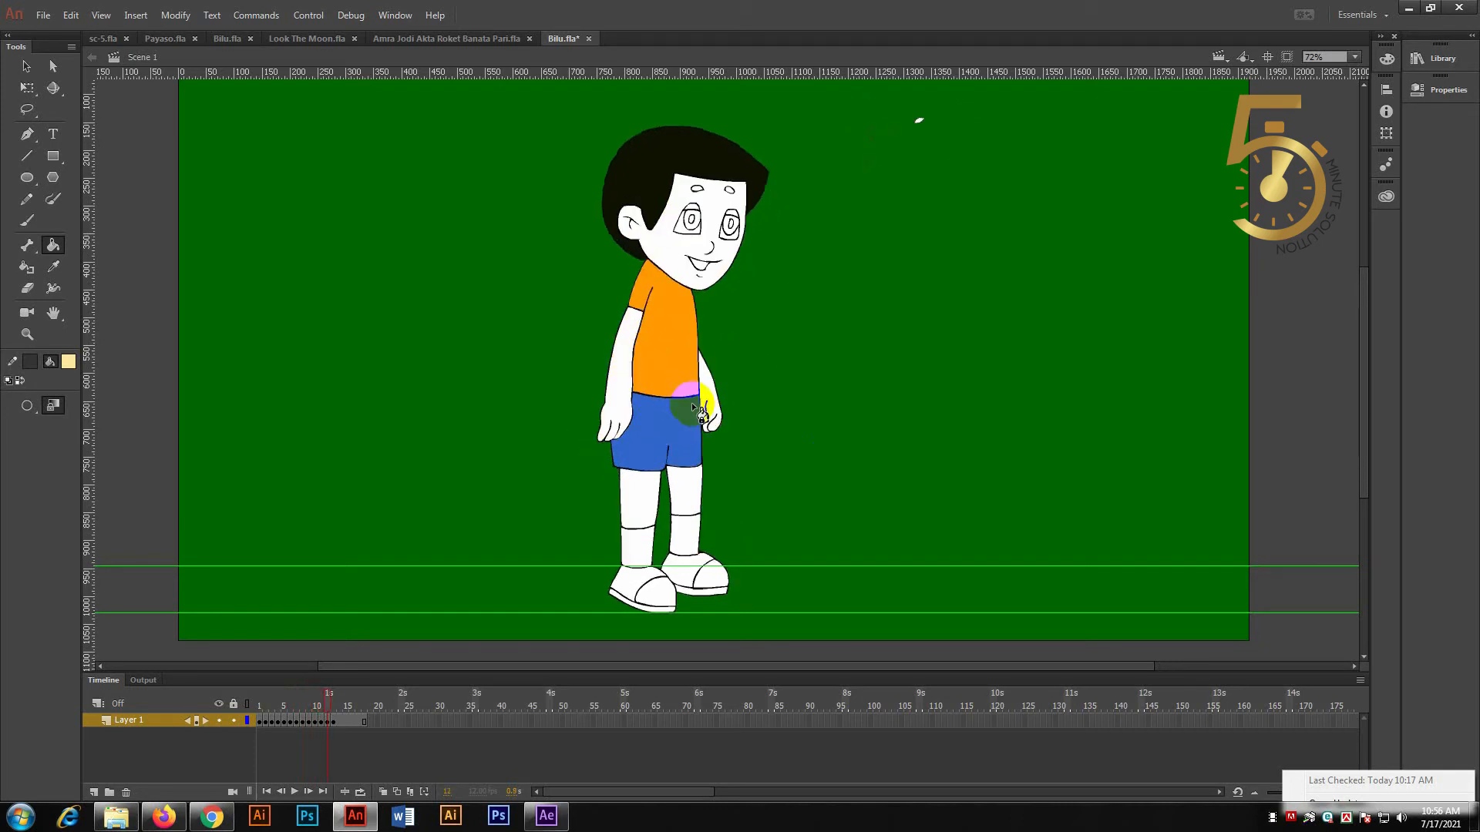
left_click(620, 370)
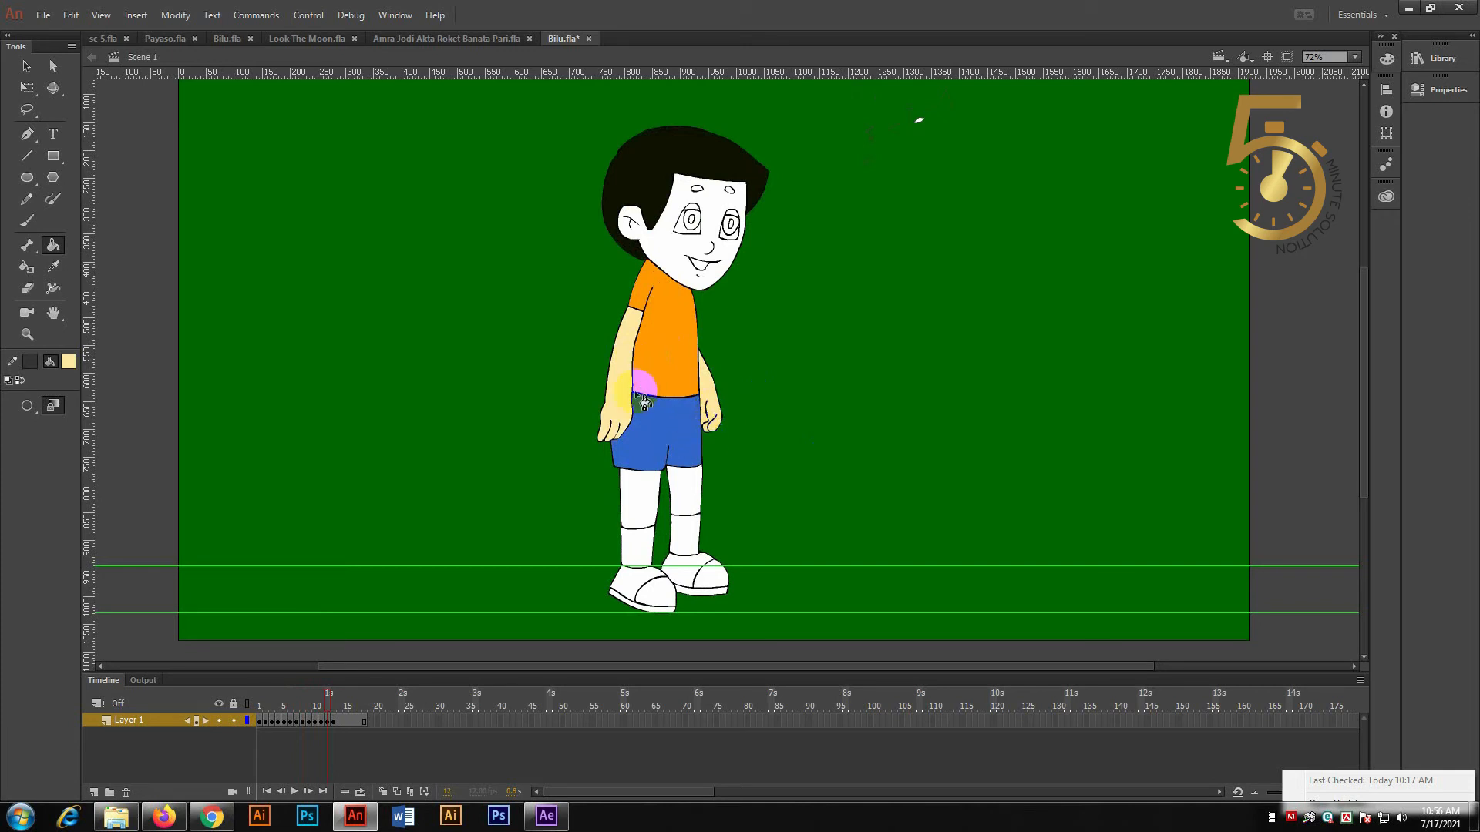
key("period")
left_click(628, 369)
left_click(721, 383)
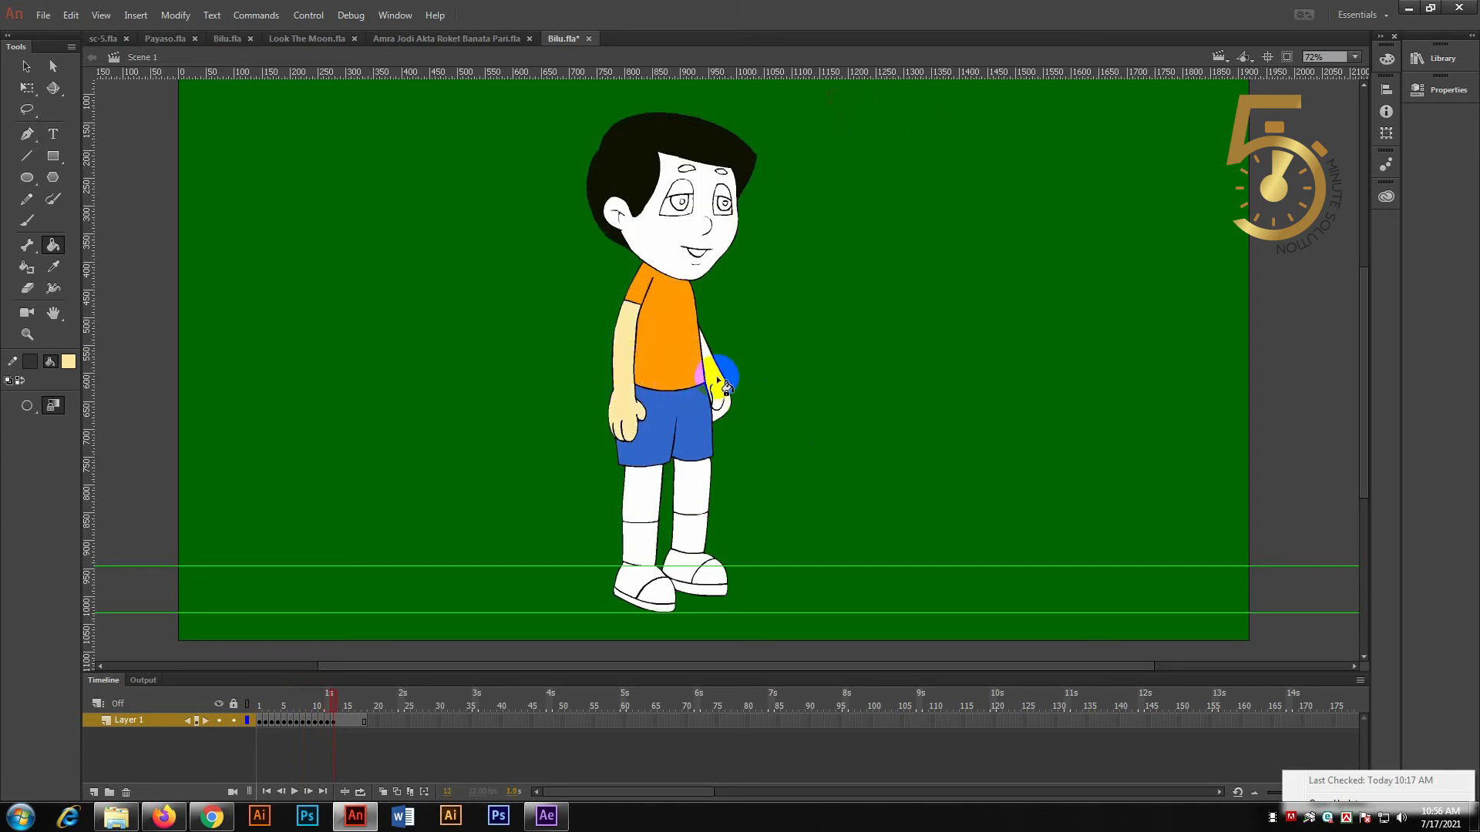
Fill the boy's face with the pale cream skin colour in frame 12 and in the final standing pose.
key("comma")
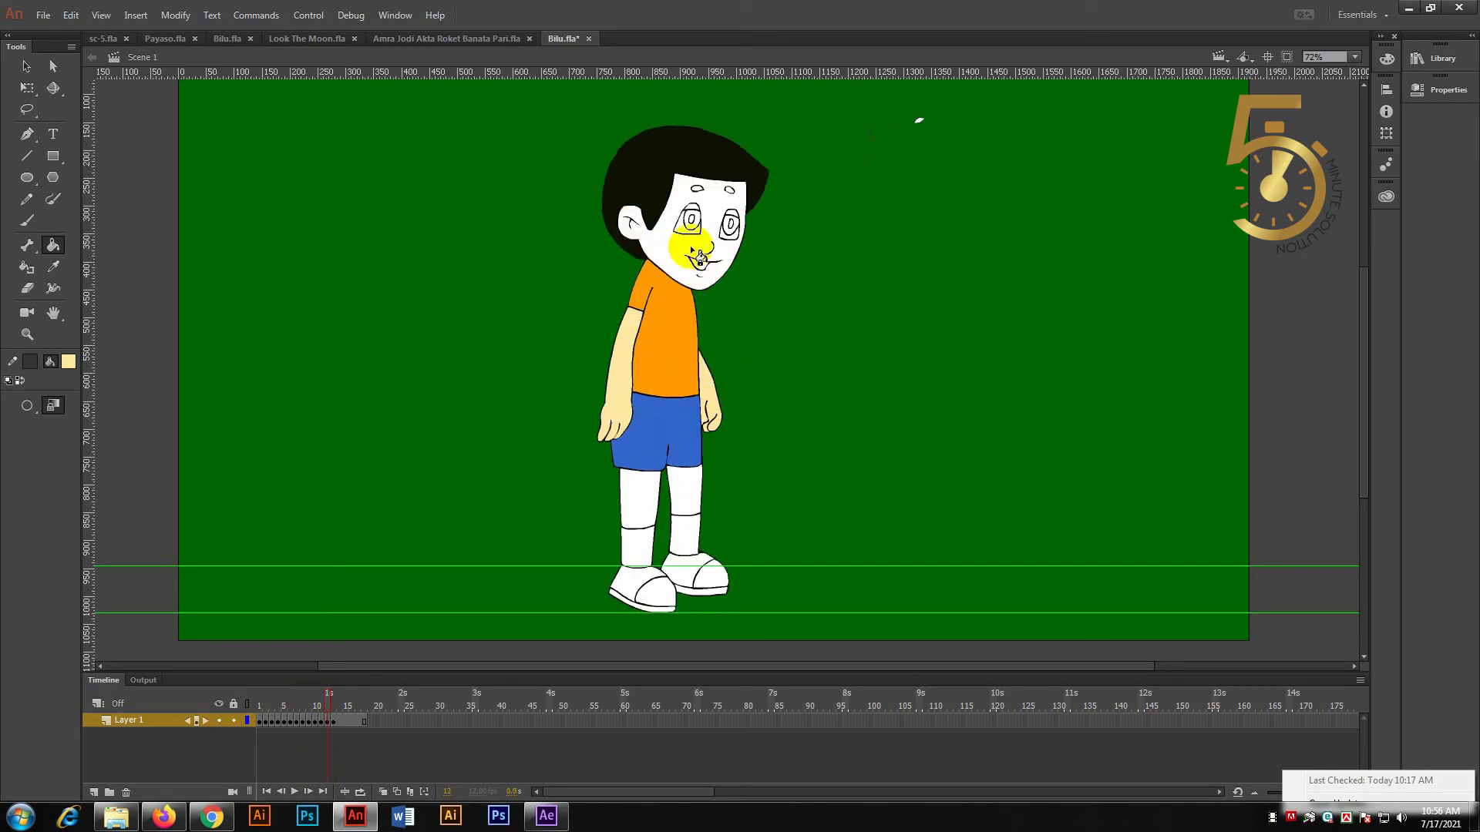
left_click(692, 248)
key("comma")
key("comma")
key("period")
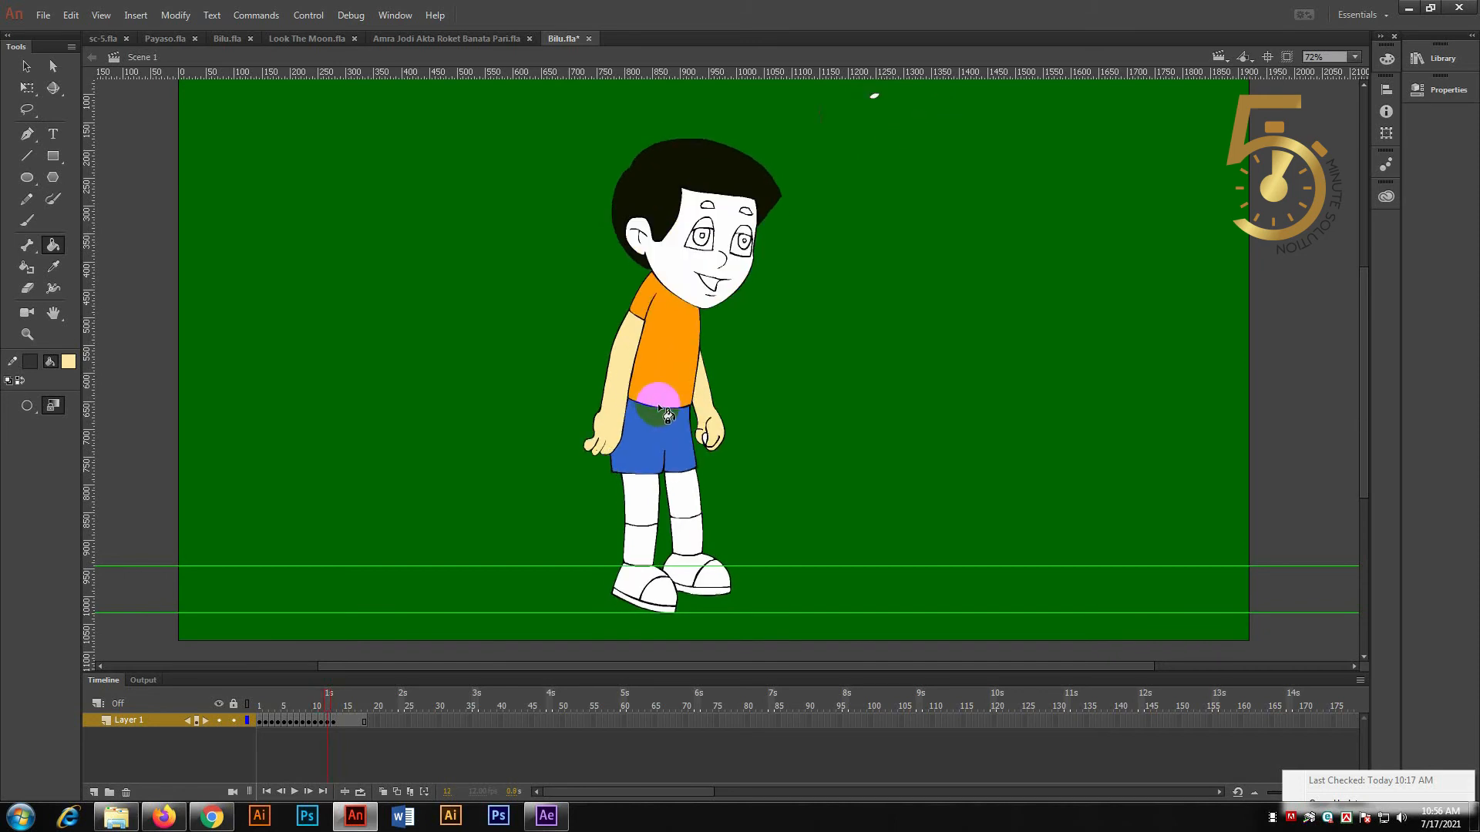
key("period")
key("period")
key("period")
left_click(668, 254)
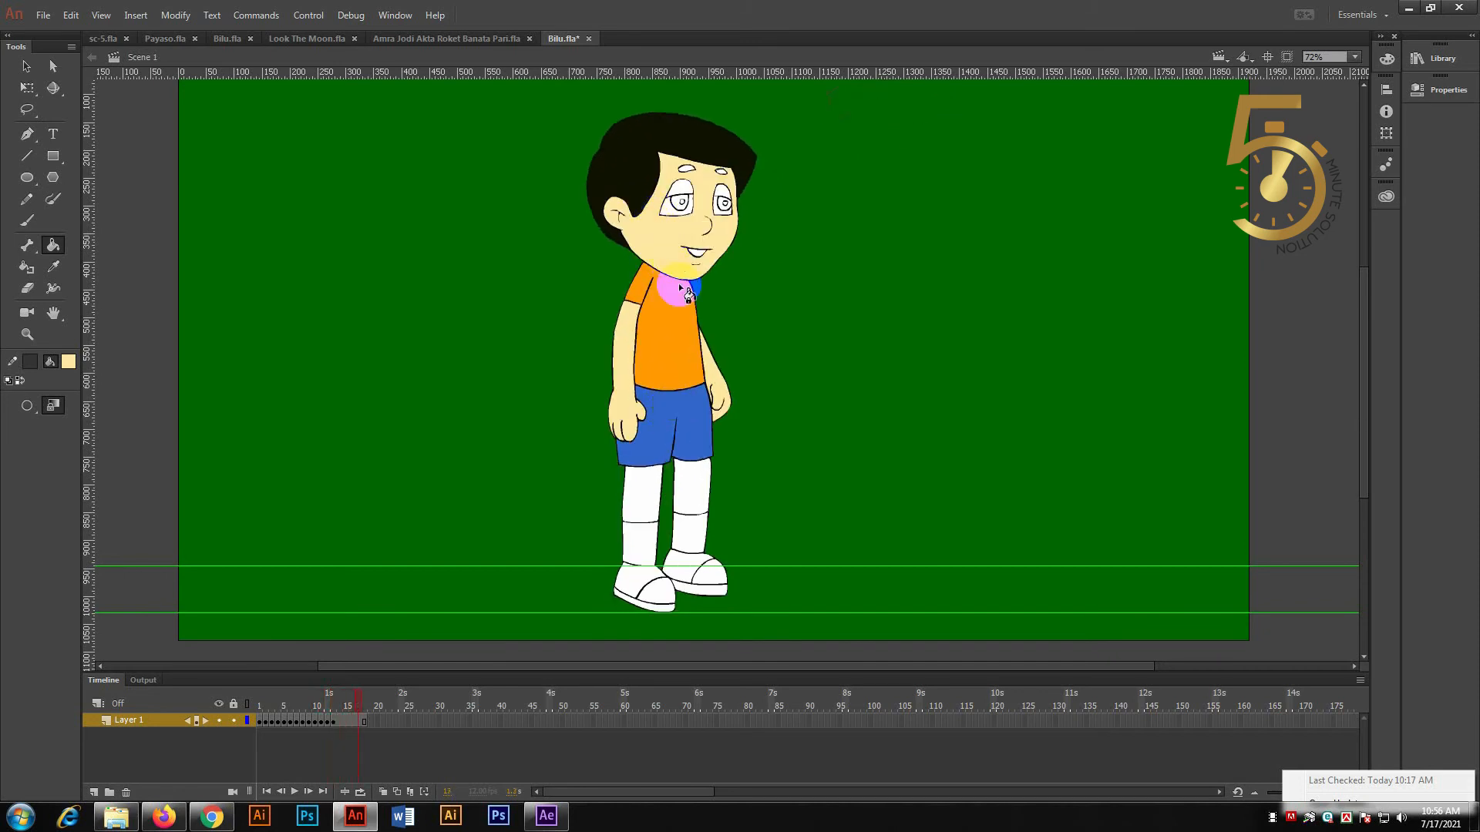
Scrub back and forth through the frames to check the face and arm colouring, ending on the final standing pose.
key("comma")
key("comma")
key("comma")
key("comma")
key("comma")
key("comma")
key("comma")
key("comma")
key("comma")
key("period")
key("period")
key("period")
key("period")
key("period")
key("period")
key("period")
key("period")
key("period")
key("period")
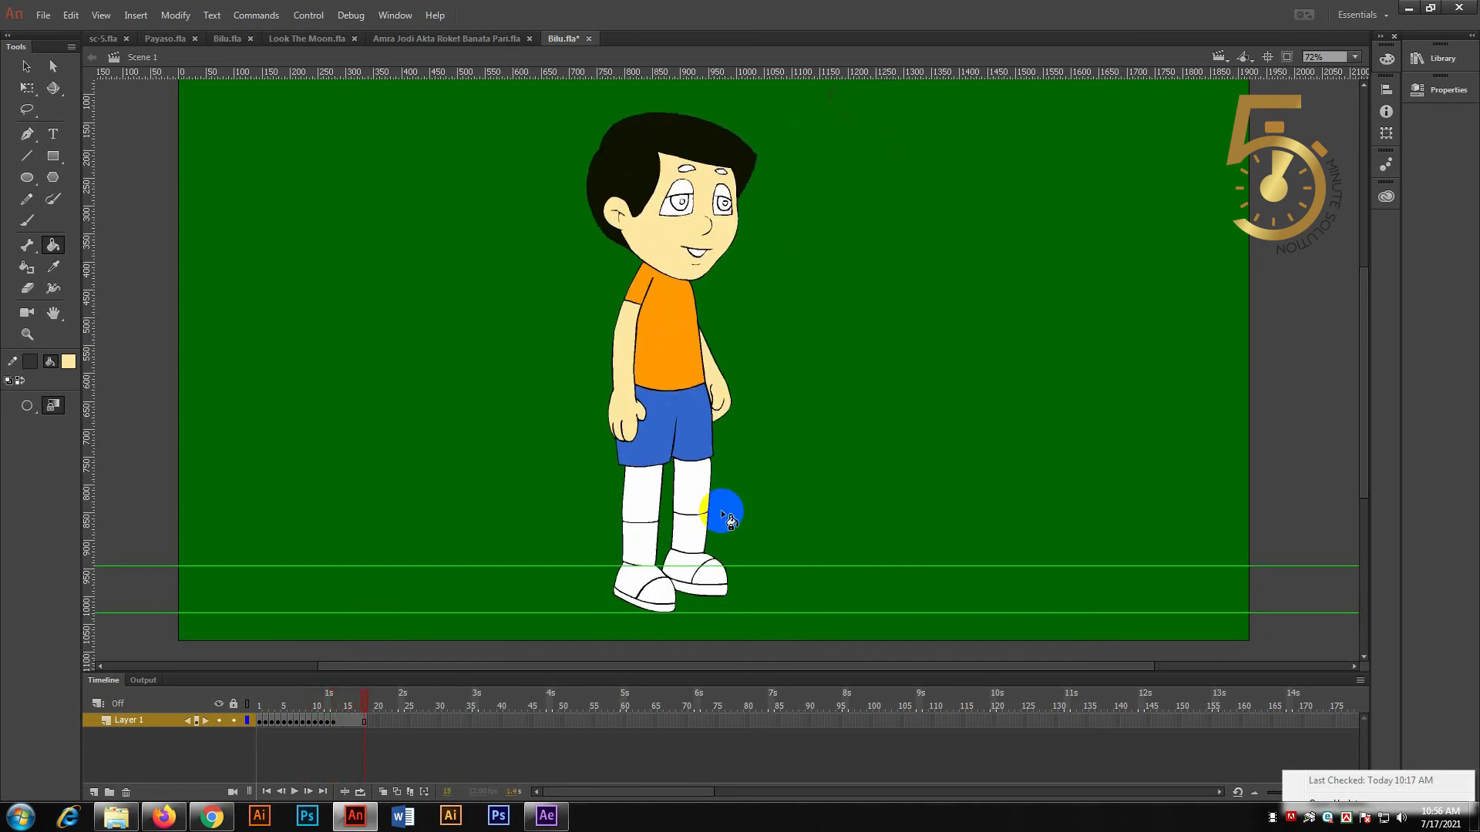
Fill the bare legs between shorts and socks with the skin colour in the final standing pose and frame 12.
left_click(691, 487)
left_click(640, 489)
key("comma")
left_click(698, 515)
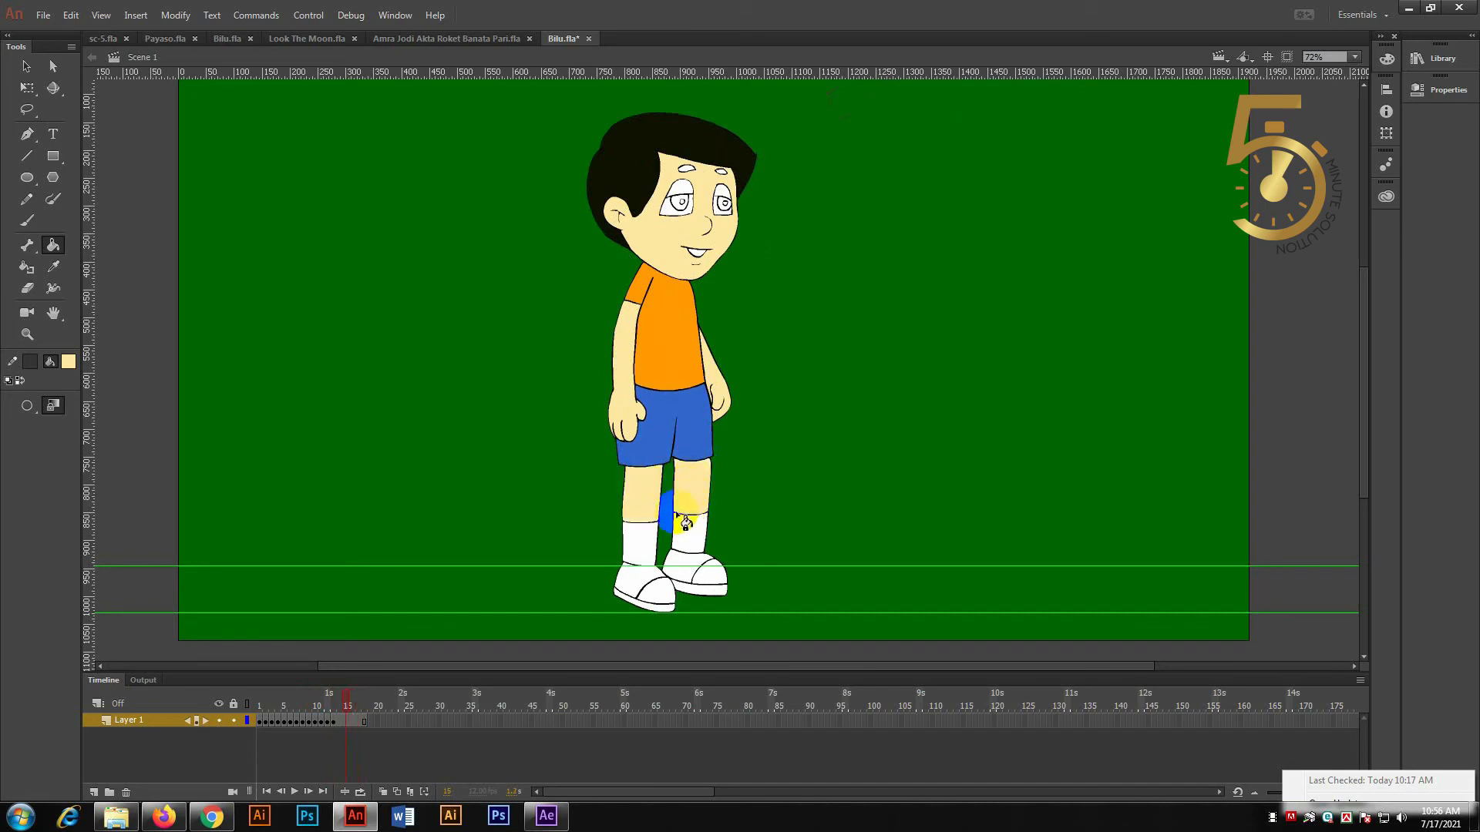
key("comma")
key("comma")
key("comma")
key("period")
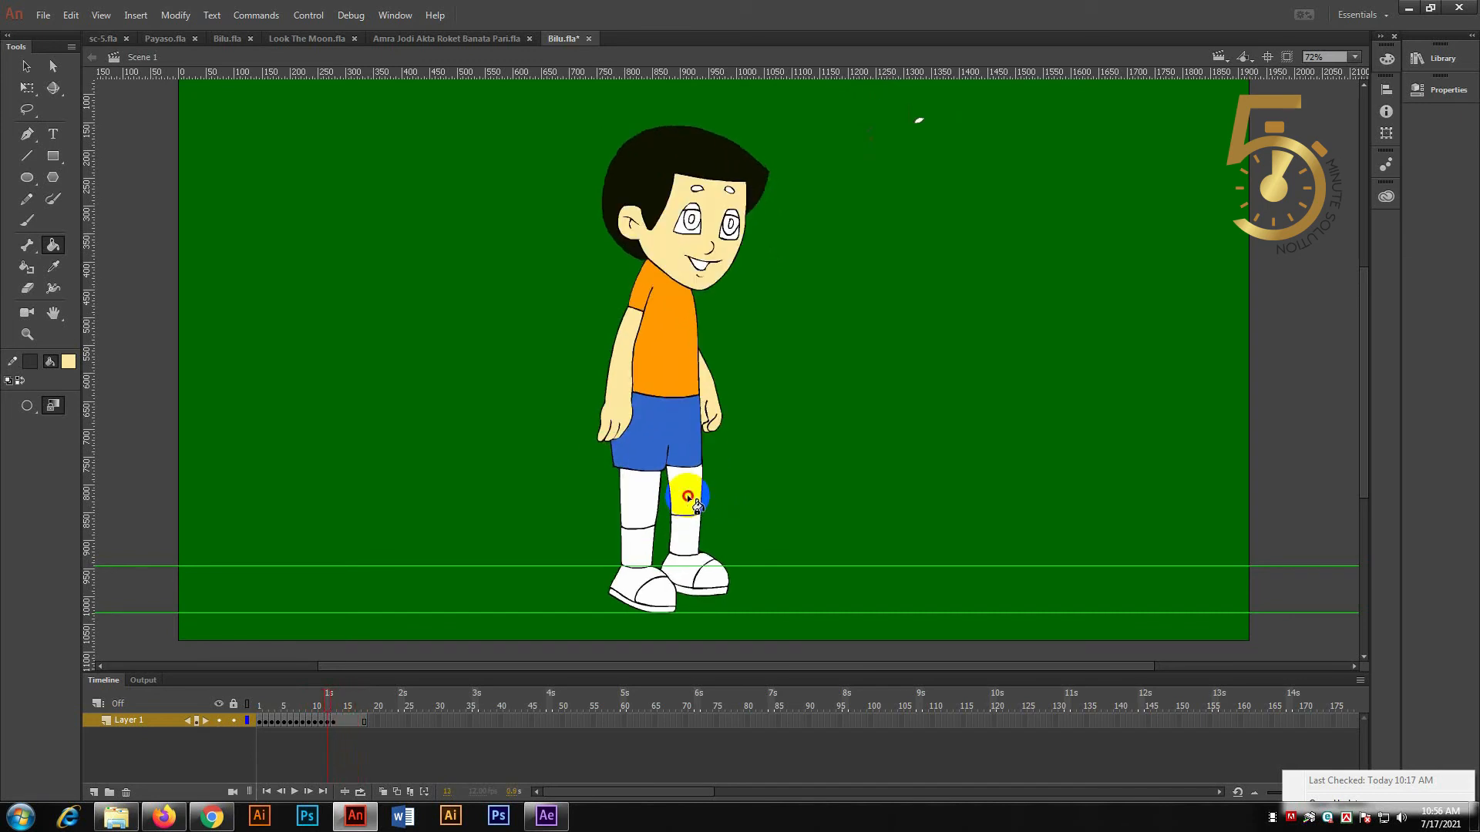
left_click(644, 501)
Fill both bare legs with the pale cream skin colour in frames 11 and 10.
key("comma")
key("comma")
left_click(691, 501)
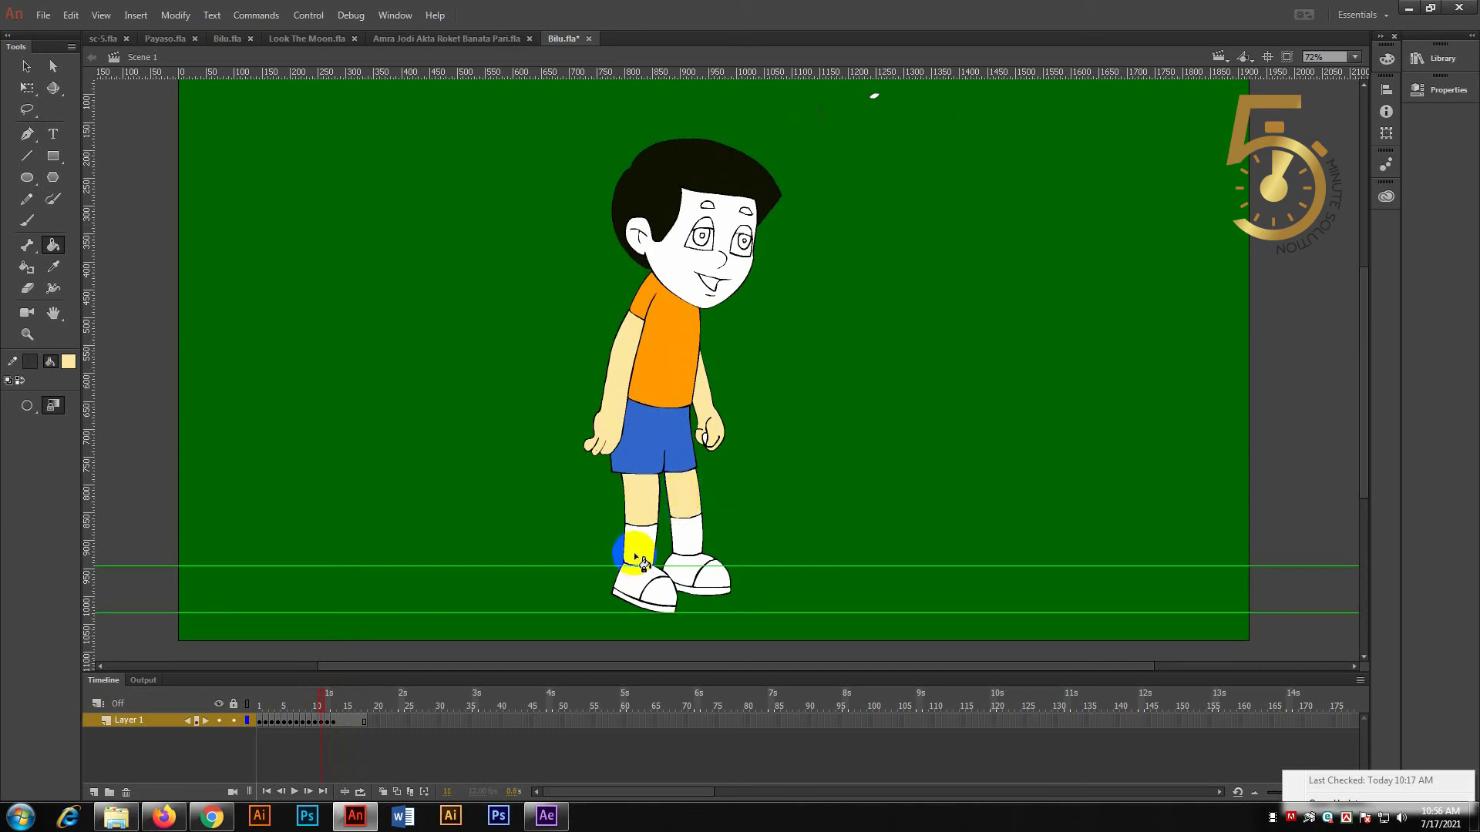
key("comma")
left_click(647, 509)
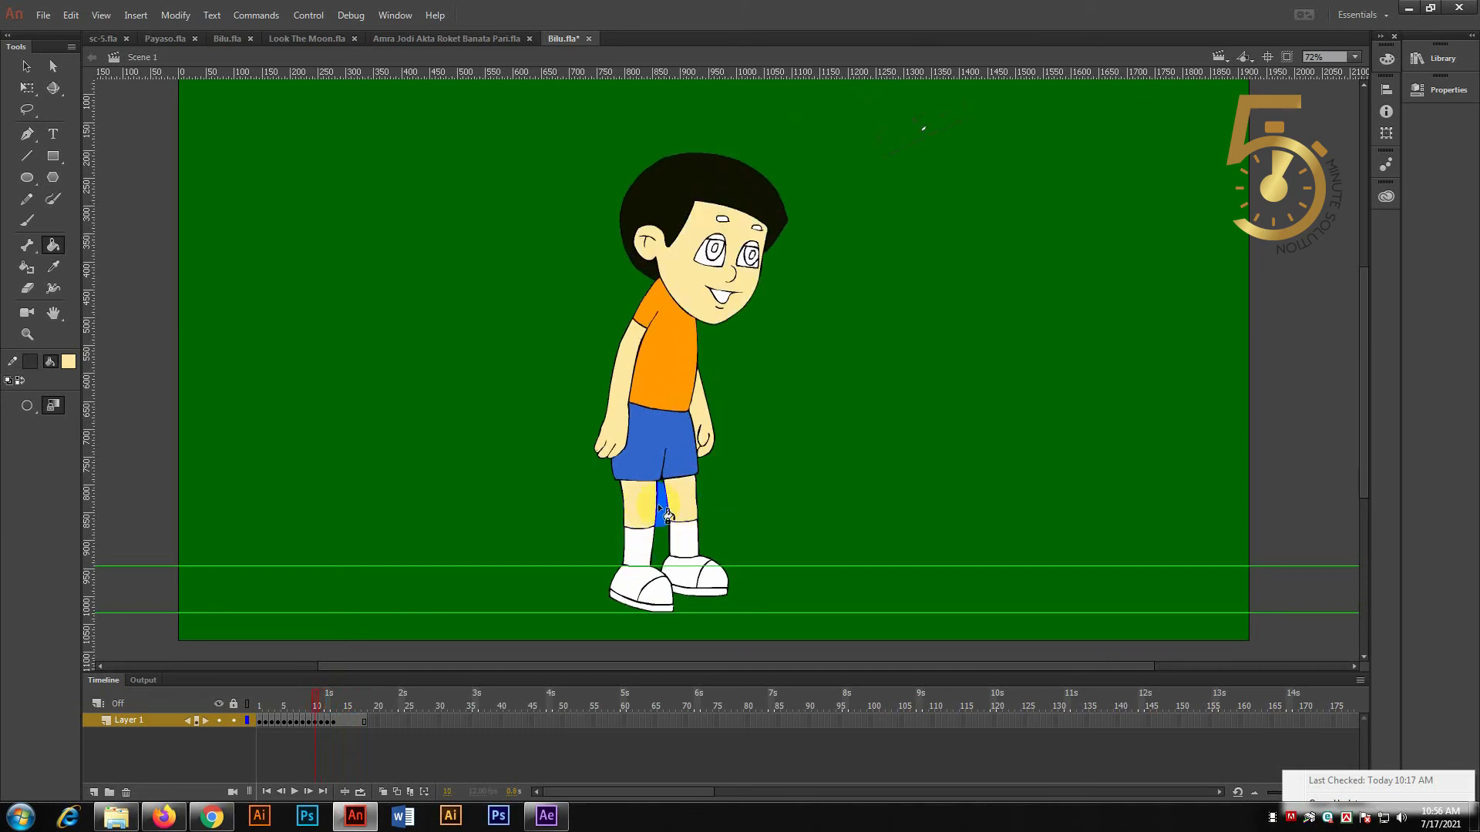
Fill both bare legs above the socks with the pale cream skin colour in frame 9.
key("comma")
key("comma")
left_click(635, 507)
key("period")
left_click(666, 512)
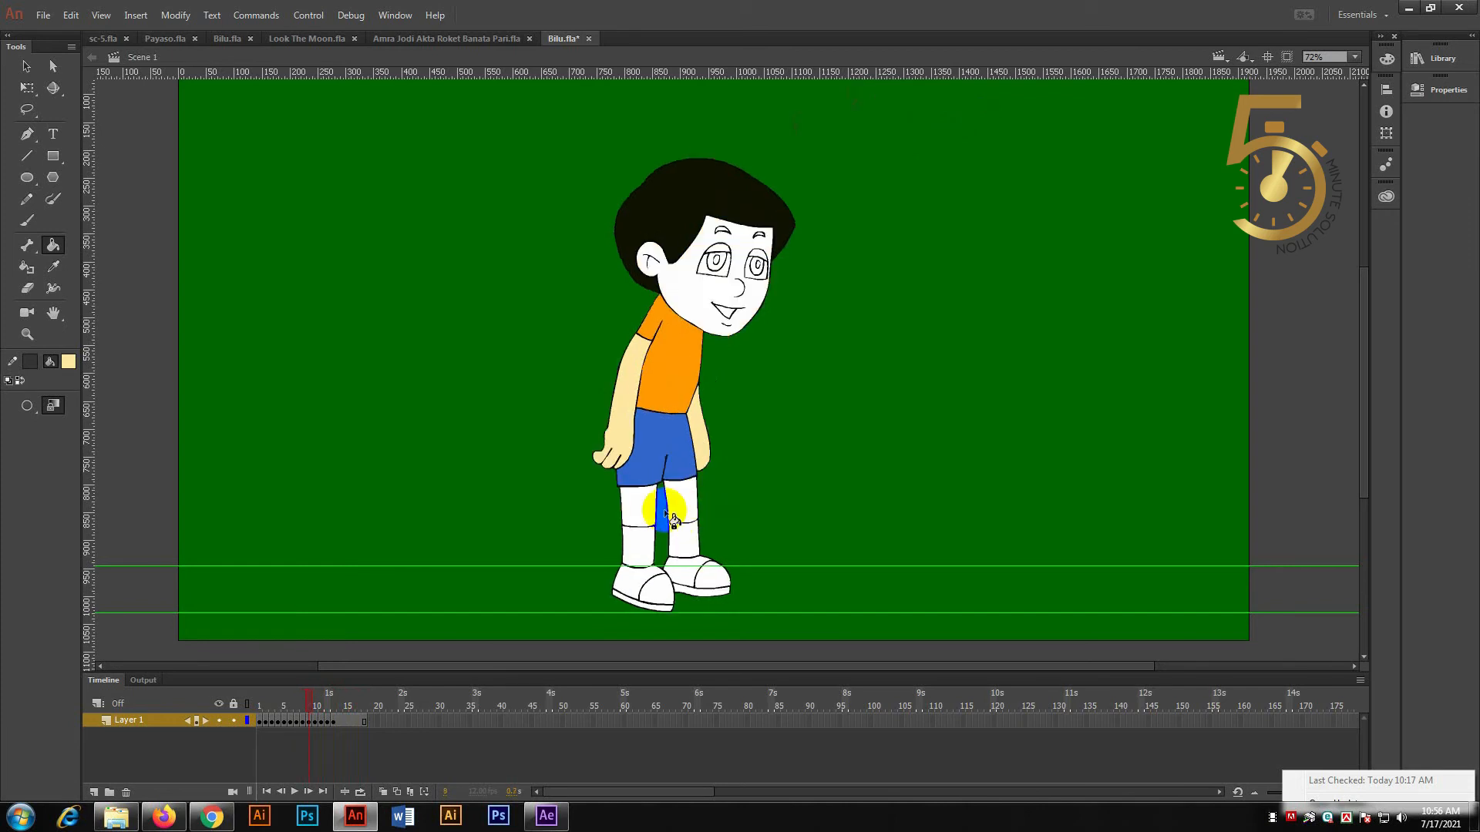
key("period")
left_click(630, 507)
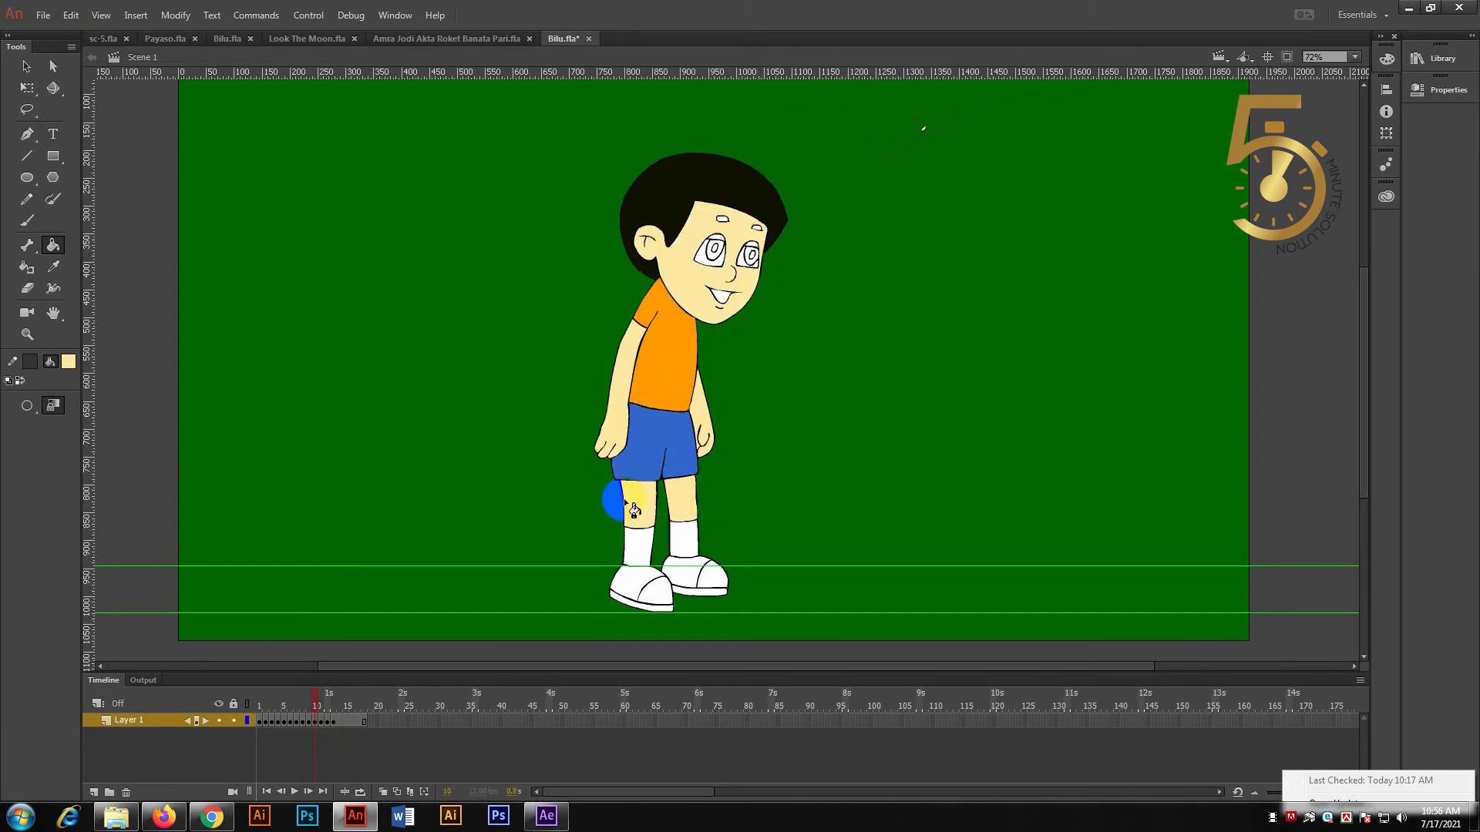
left_click(773, 515)
Fill both bare legs above the socks with the pale cream skin colour in frame 8.
key("comma")
key("comma")
key("comma")
key("comma")
key("comma")
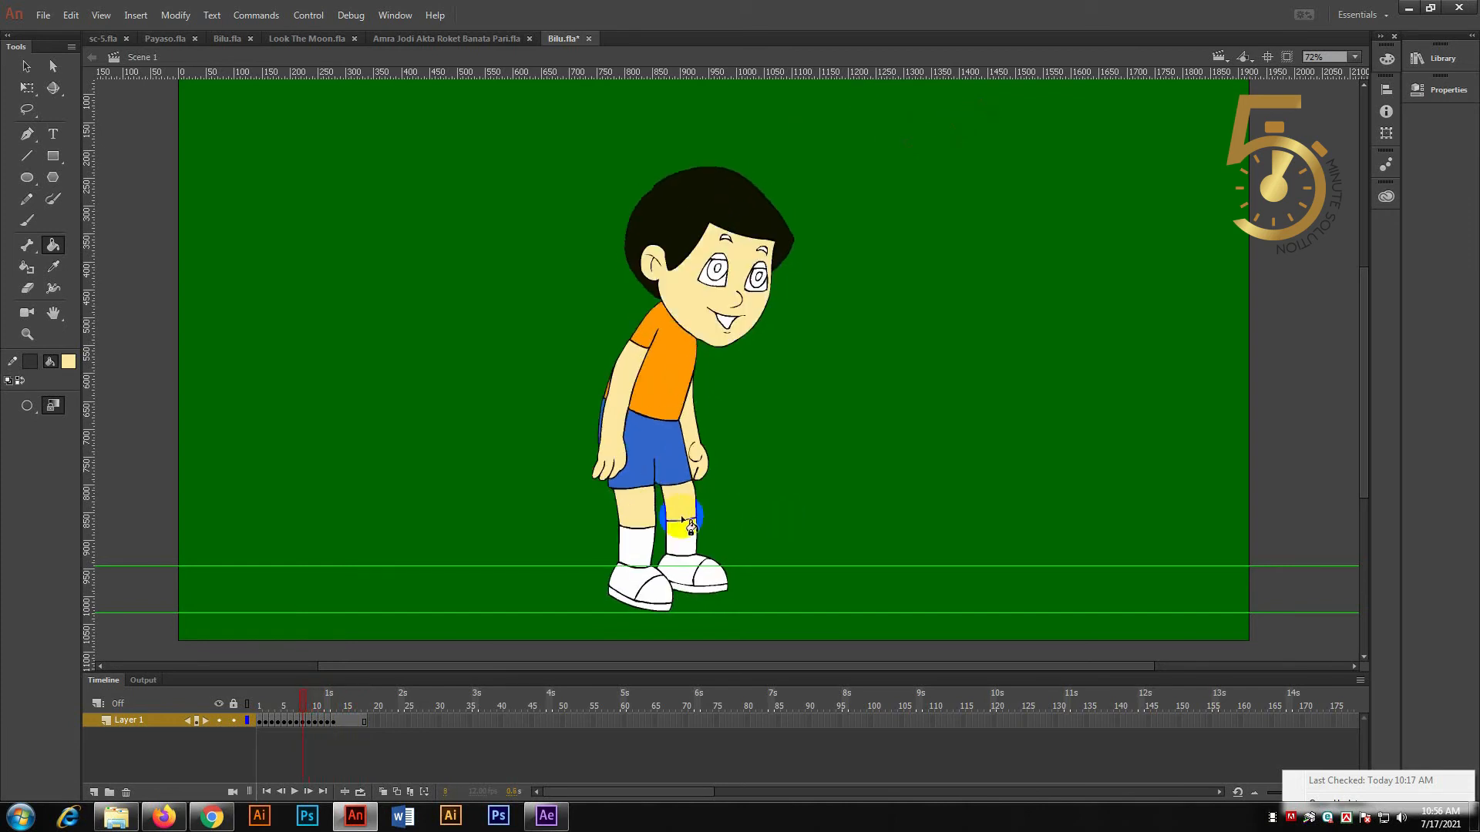
left_click(659, 519)
key("period")
key("period")
left_click(634, 513)
Fill both bare legs with the pale cream skin colour in frames 7, 6 and 5.
key("comma")
key("comma")
left_click(644, 512)
key("period")
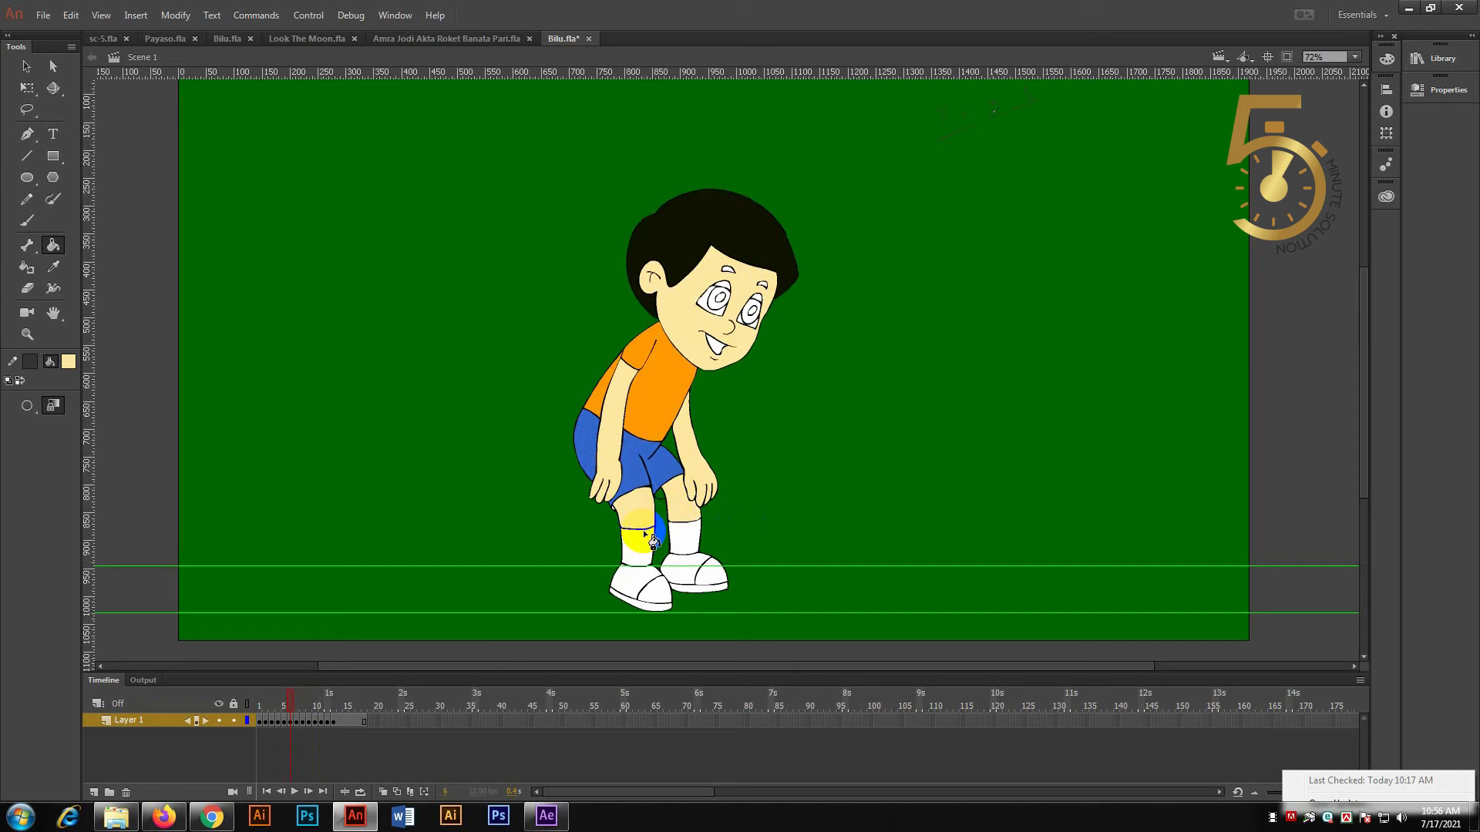
key("comma")
left_click(641, 518)
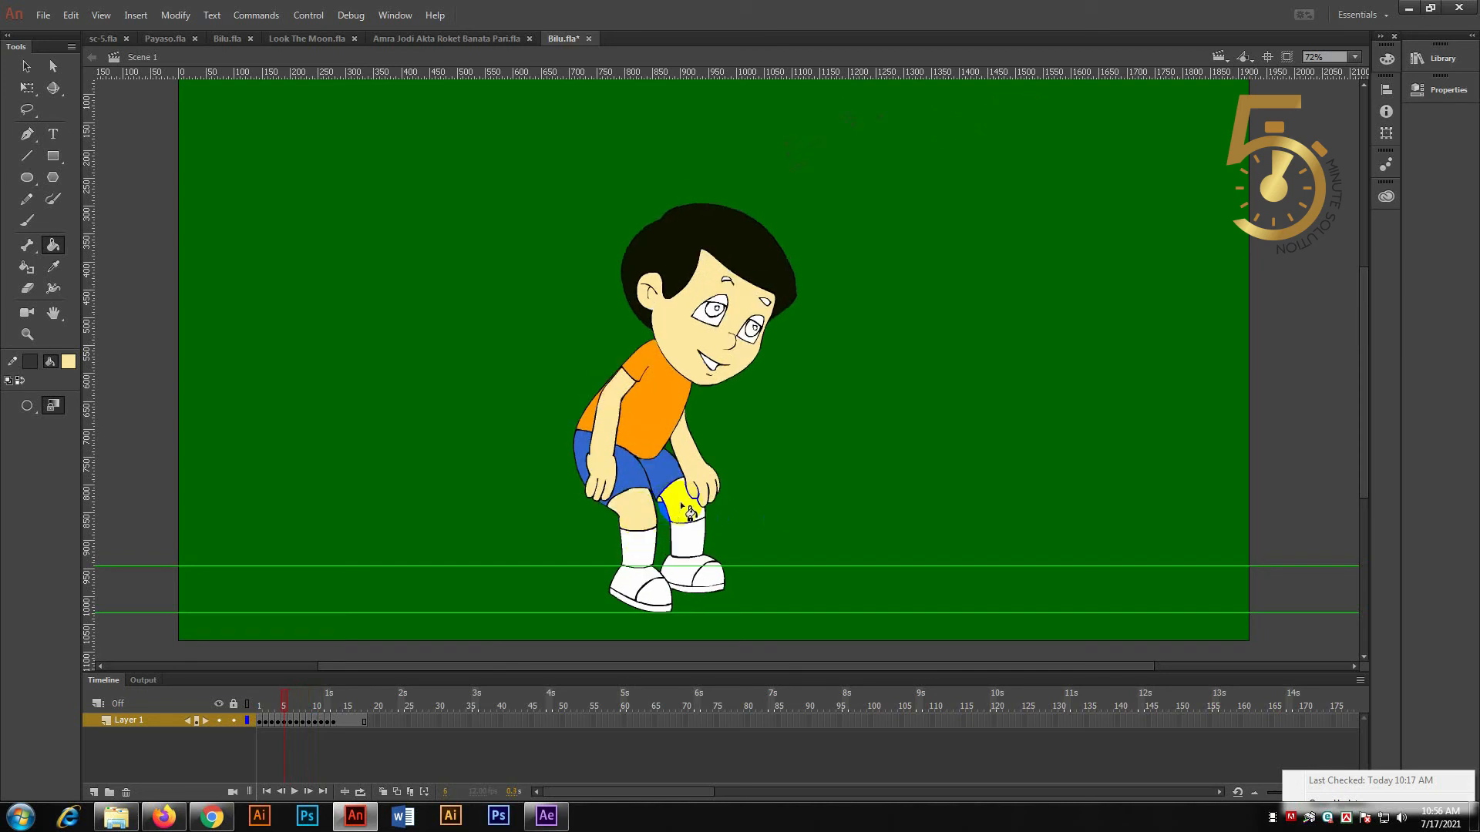
Fill both bare legs with the pale cream skin colour in frames 4, 3, 2 and 1.
key("comma")
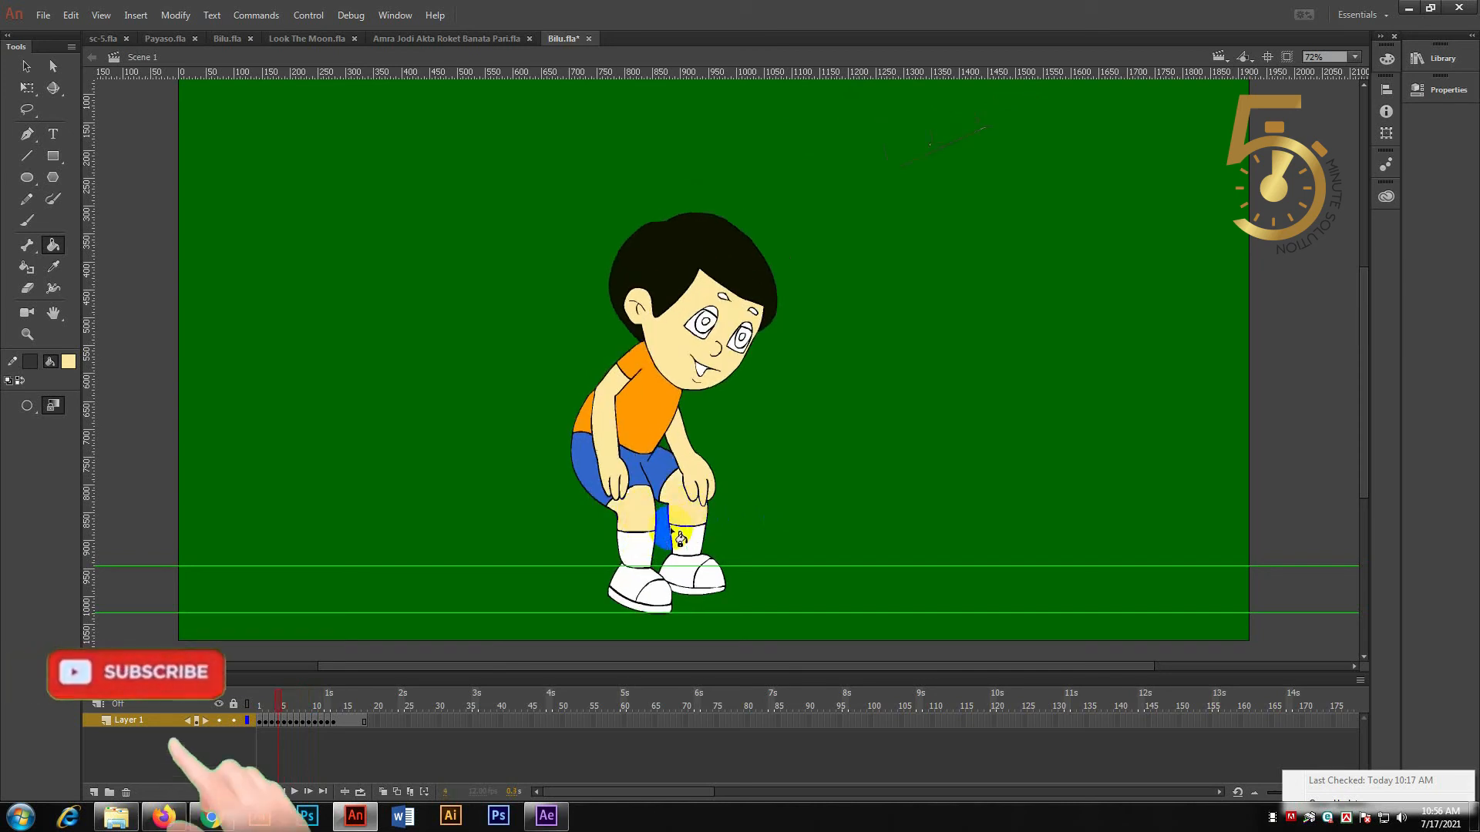
key("comma")
left_click(653, 532)
key("comma")
left_click(654, 532)
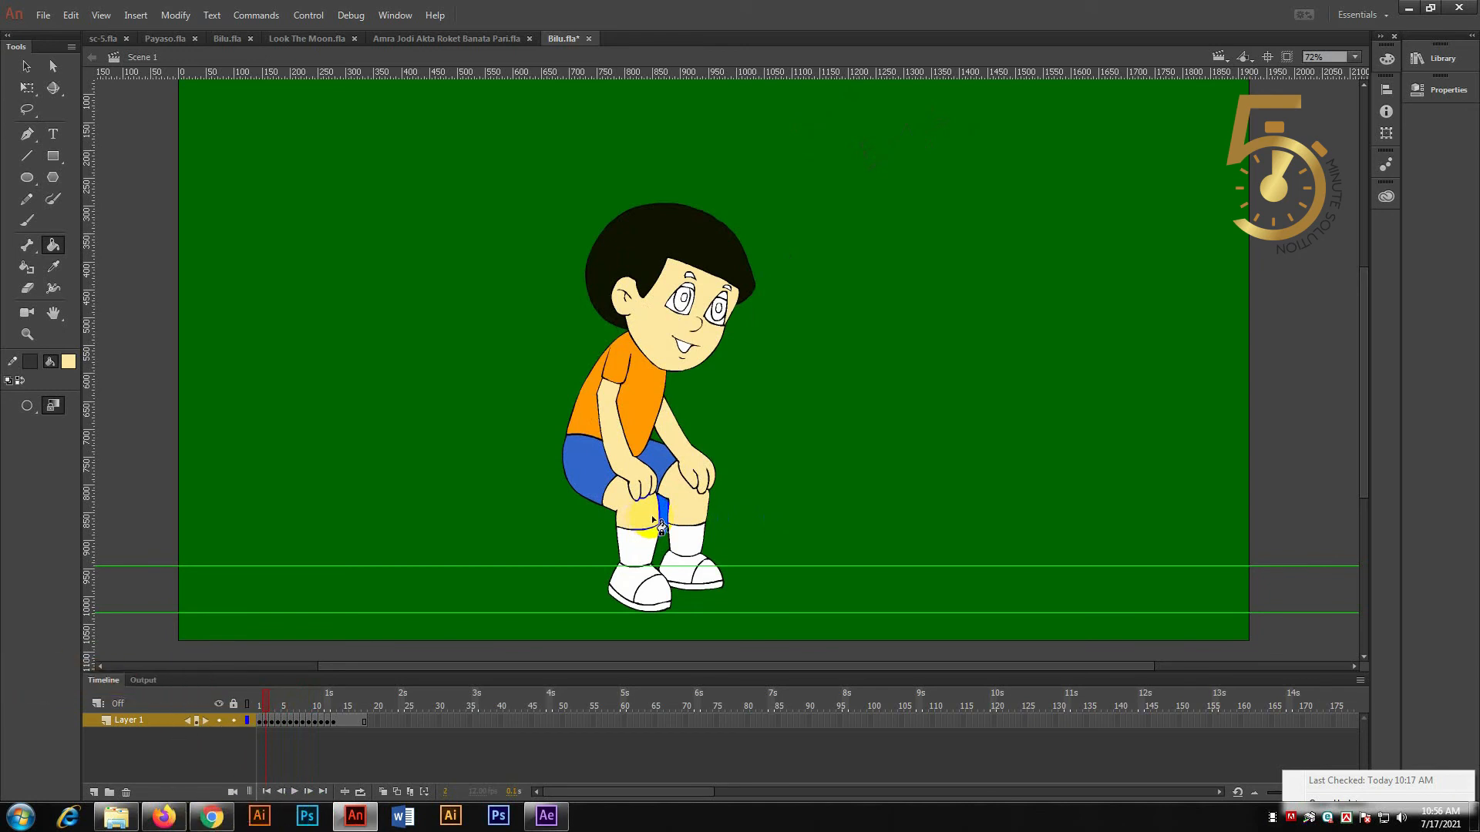
key("comma")
left_click(659, 526)
Fill the boy's missed face areas with the pale cream skin colour in frames 9 and 11.
key("period")
key("period")
key("period")
key("period")
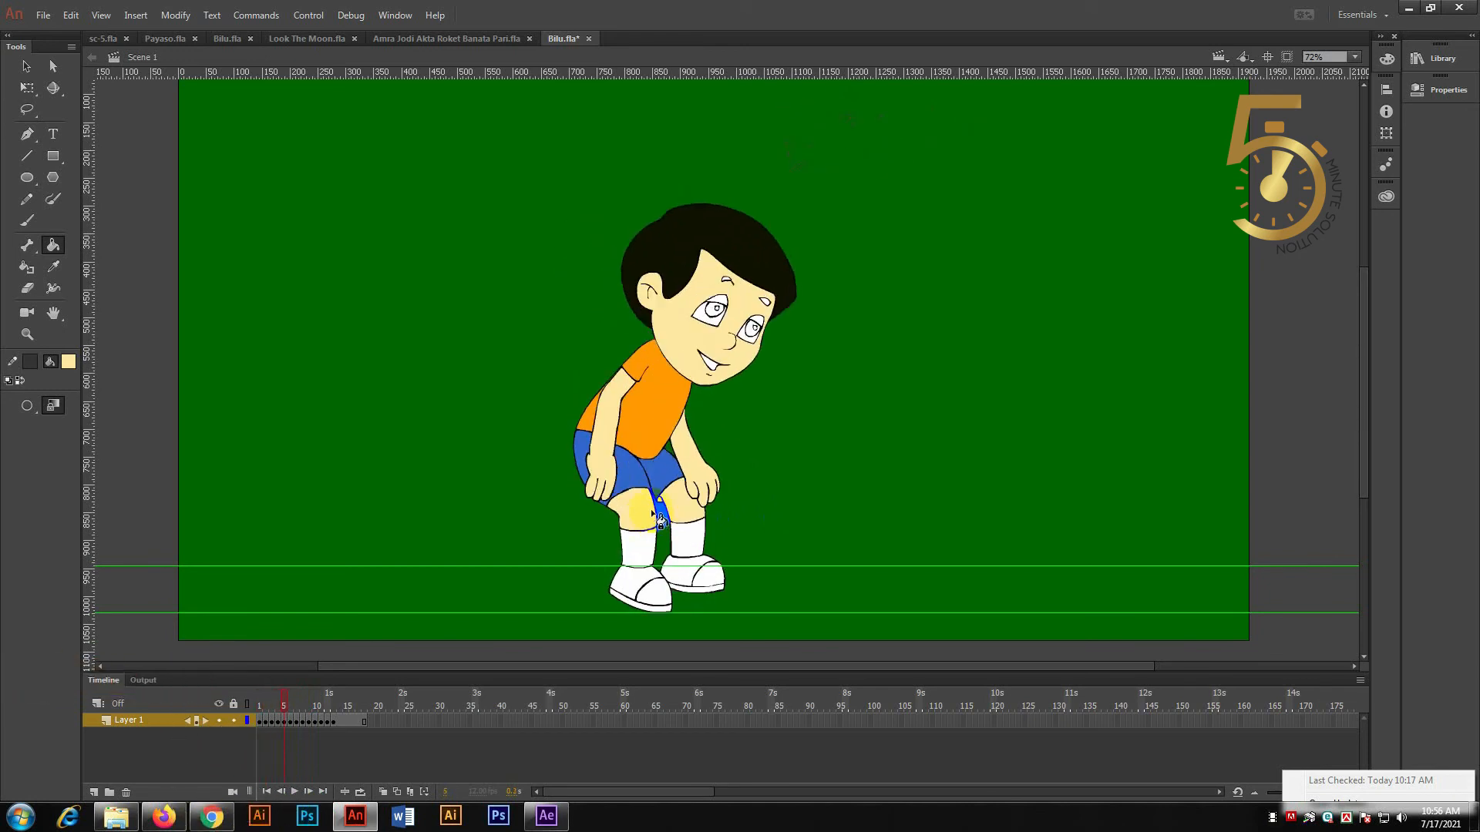
key("period")
key("period")
key("period")
key("period")
left_click(660, 507)
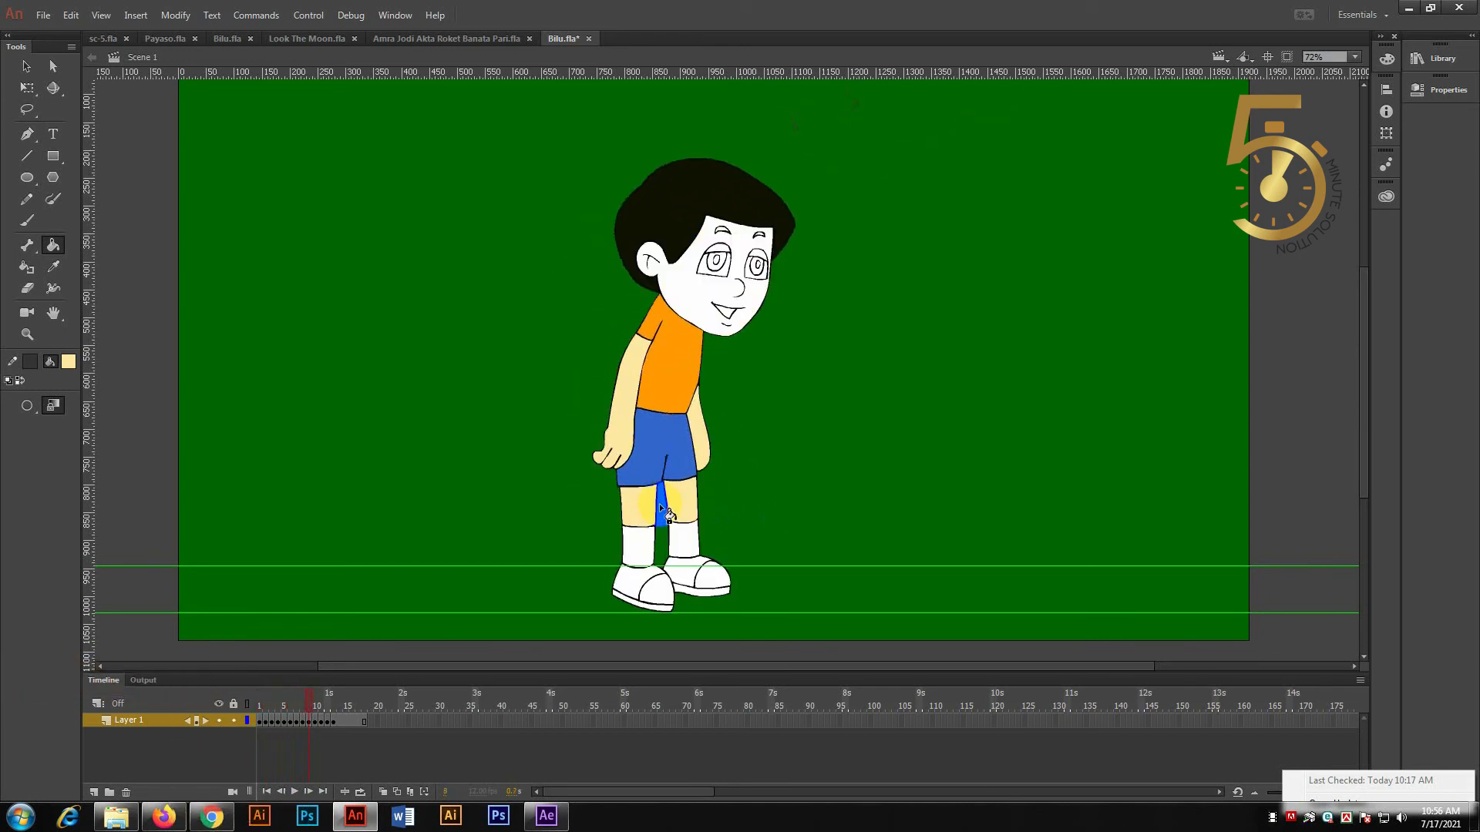
left_click(697, 285)
key("period")
key("period")
left_click(704, 312)
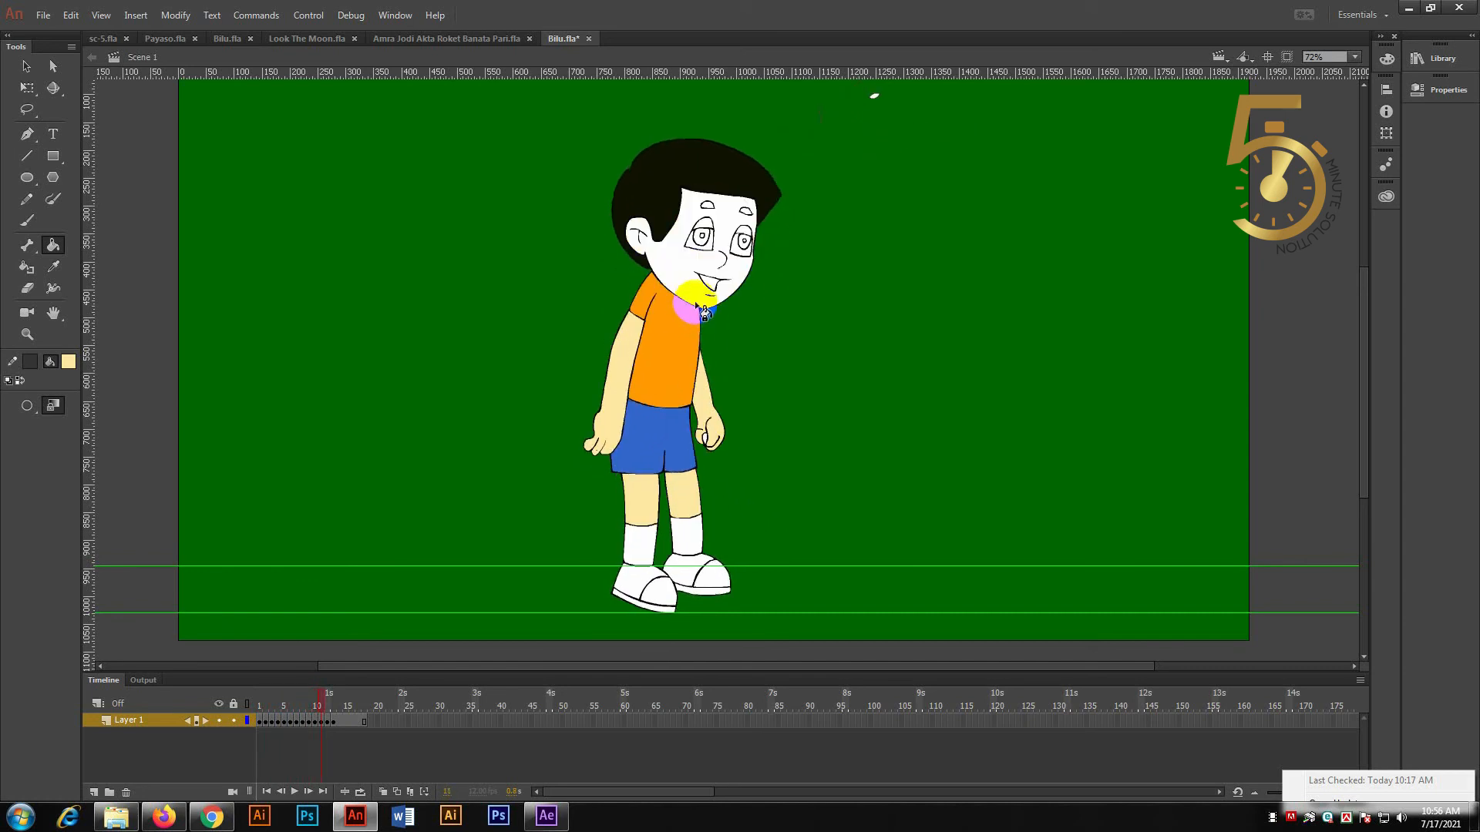
Scrub forward to the final pose and back through the frames to check the skin colouring.
key("period")
key("period")
key("period")
key("period")
key("comma")
key("comma")
key("comma")
key("comma")
key("comma")
key("comma")
key("comma")
key("comma")
key("comma")
key("comma")
key("comma")
key("comma")
key("comma")
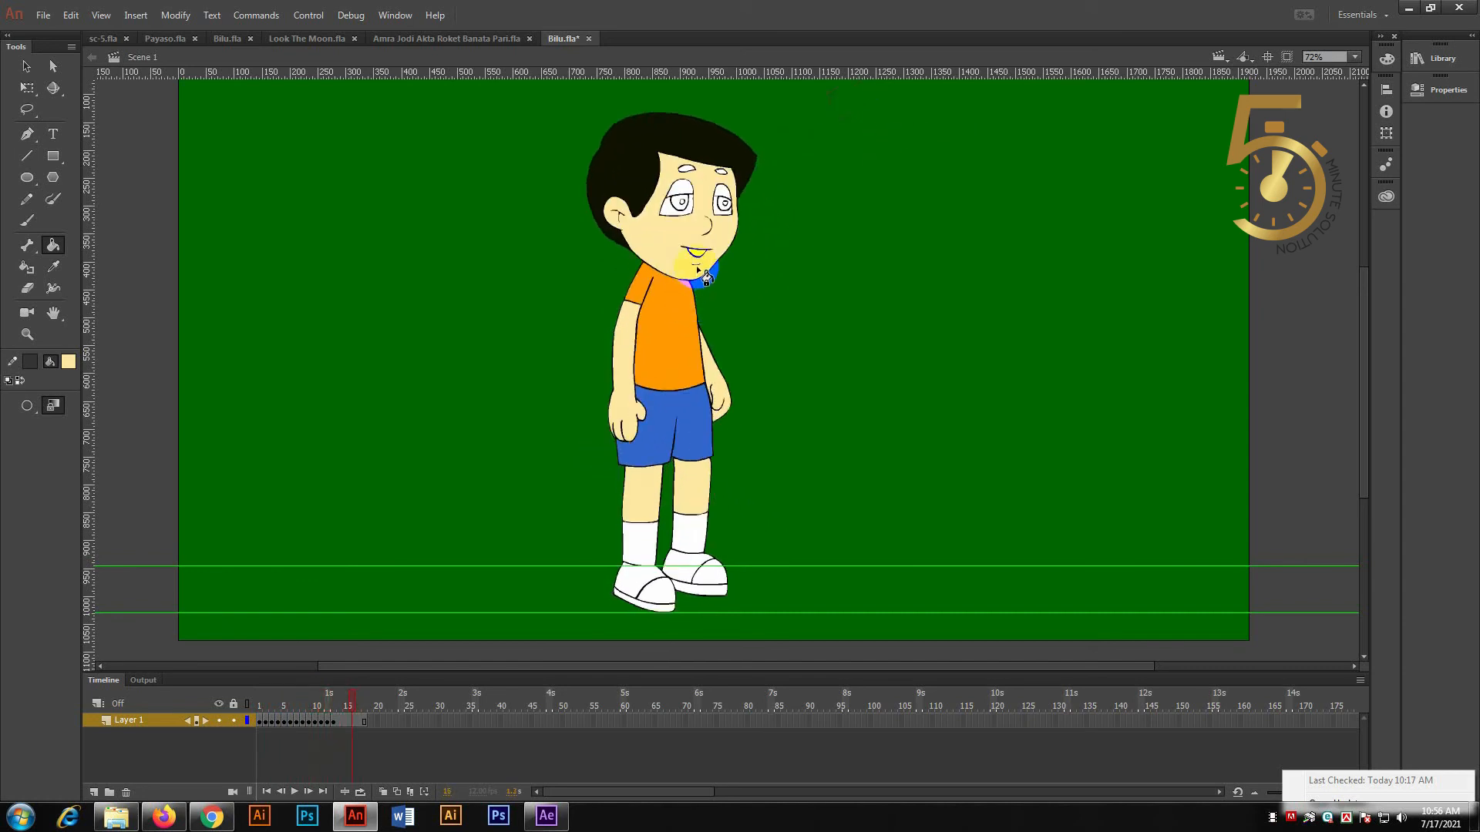
Sample the near-black hair colour and step through the frames to the standing pose and back to check the fills.
left_click(576, 550)
key("comma")
left_click(657, 359)
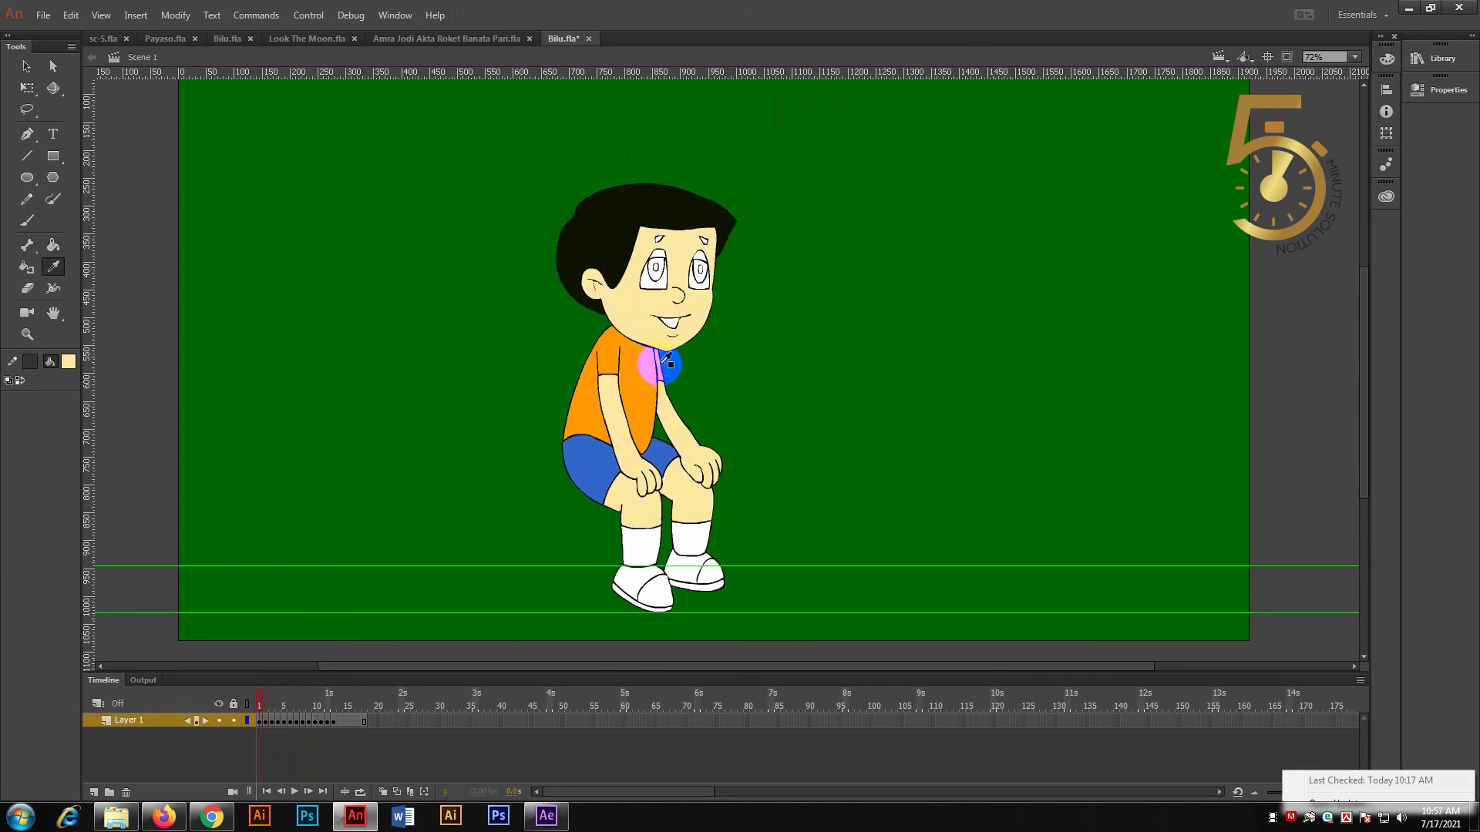
key("period")
key("period")
key("period")
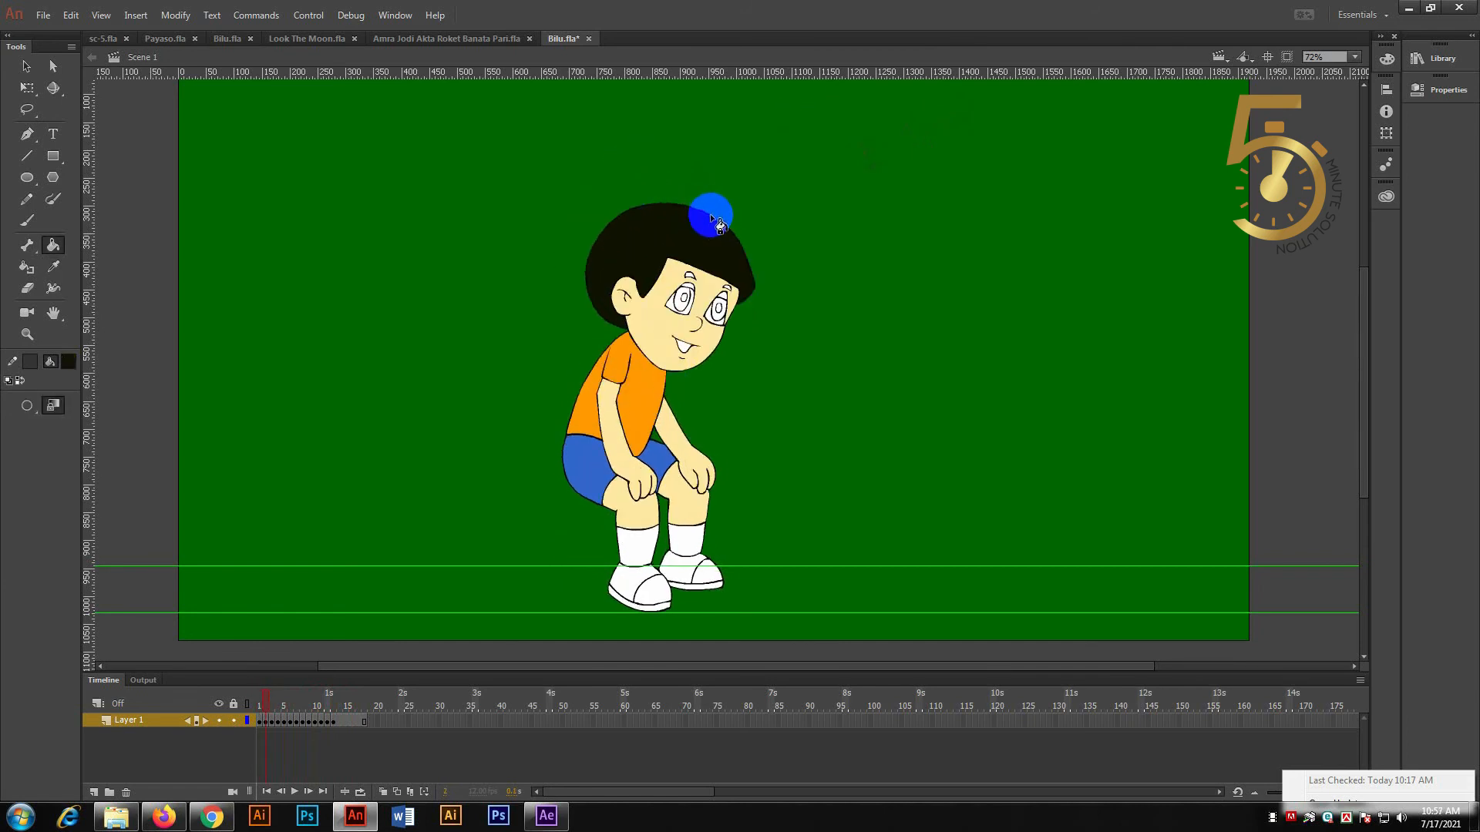
key("period")
key("period")
key("period")
key("period")
key("period")
key("period")
key("period")
key("period")
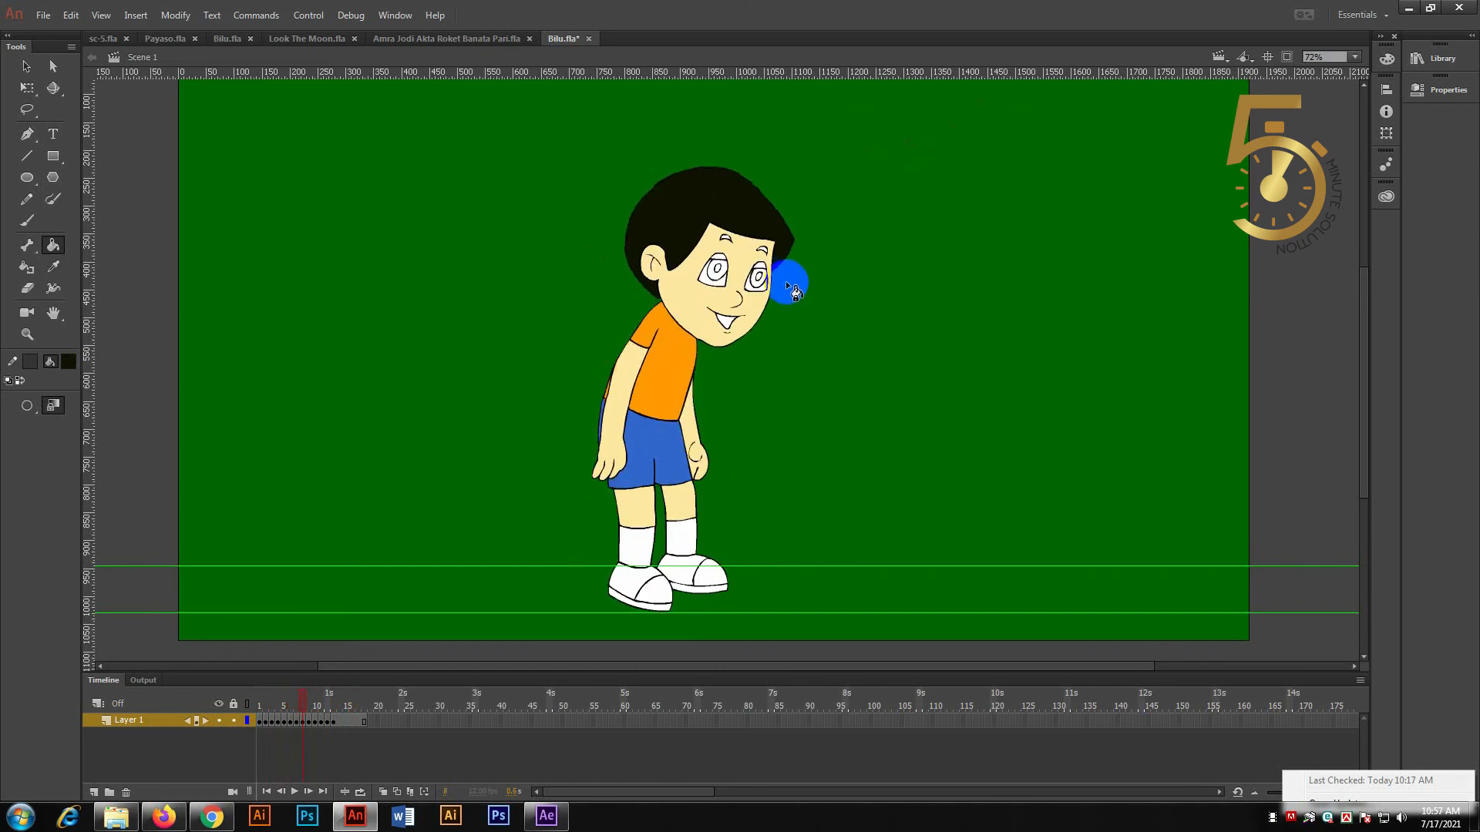
key("period")
key("period")
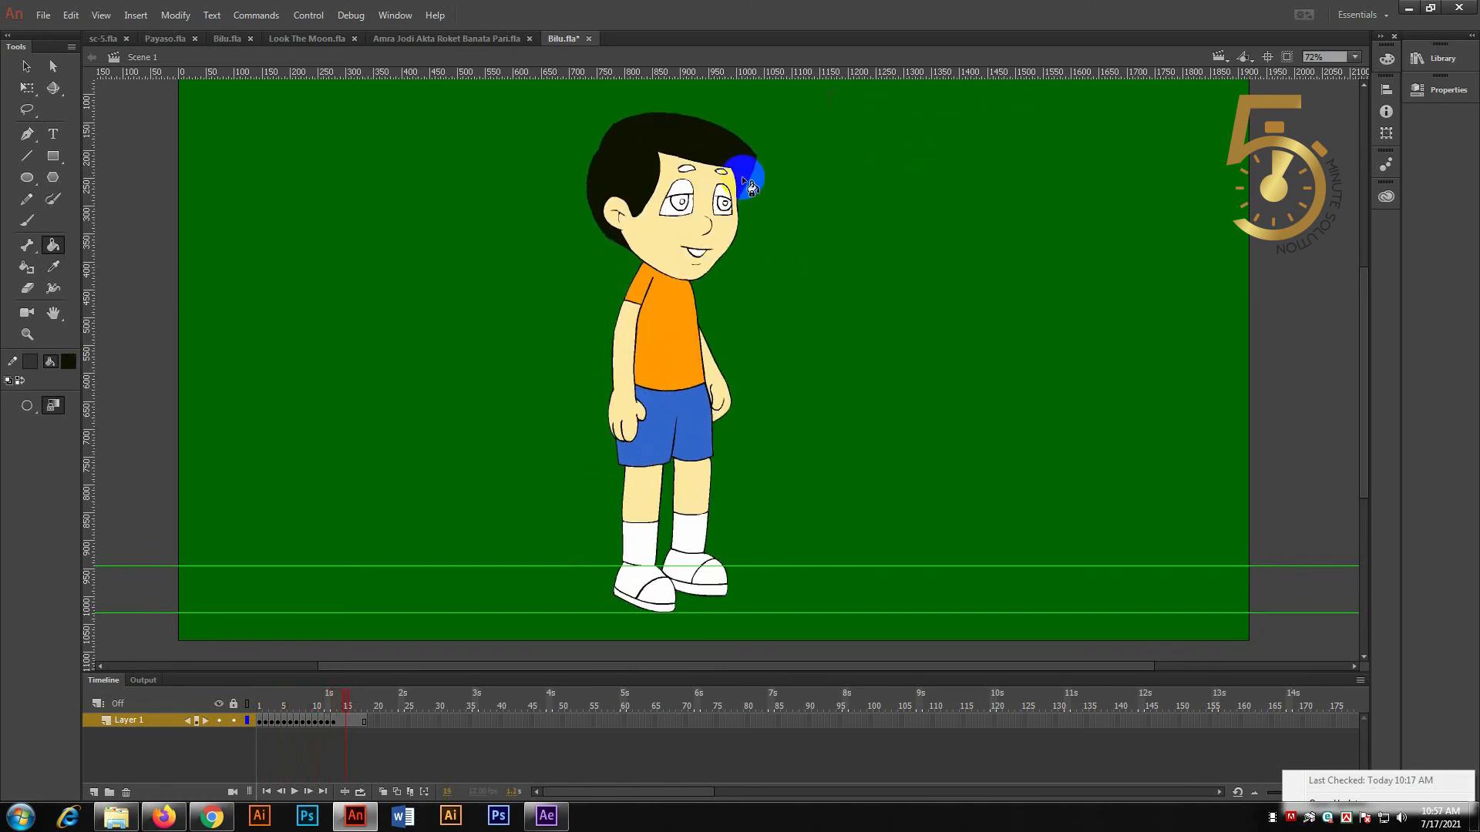
key("comma")
key("comma")
key("comma")
key("comma")
key("comma")
key("comma")
key("comma")
key("comma")
key("comma")
key("comma")
key("comma")
key("comma")
key("comma")
key("comma")
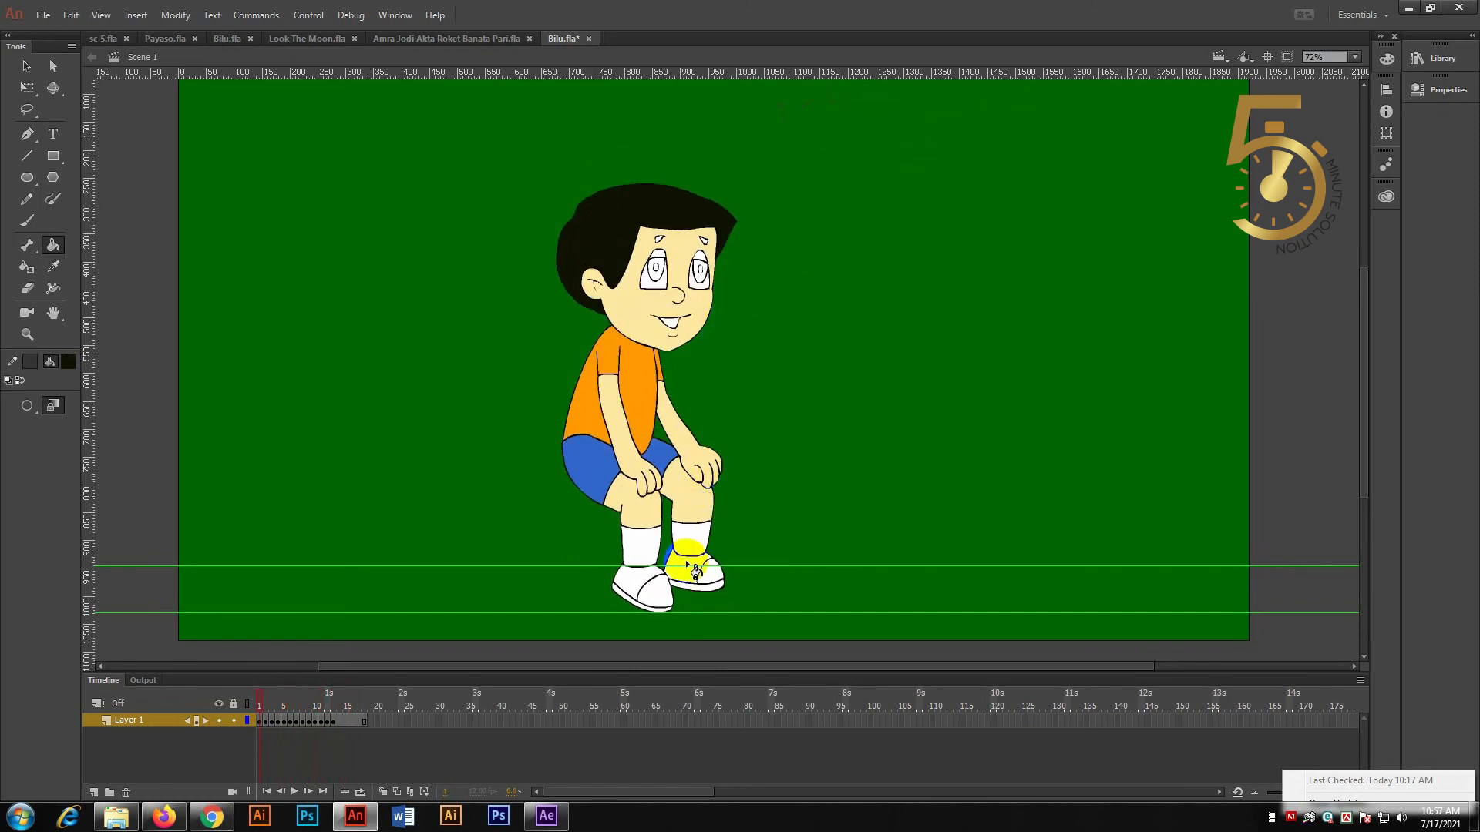
Preview the coloured sit-to-stand animation on the timeline and as a test movie.
key("Return")
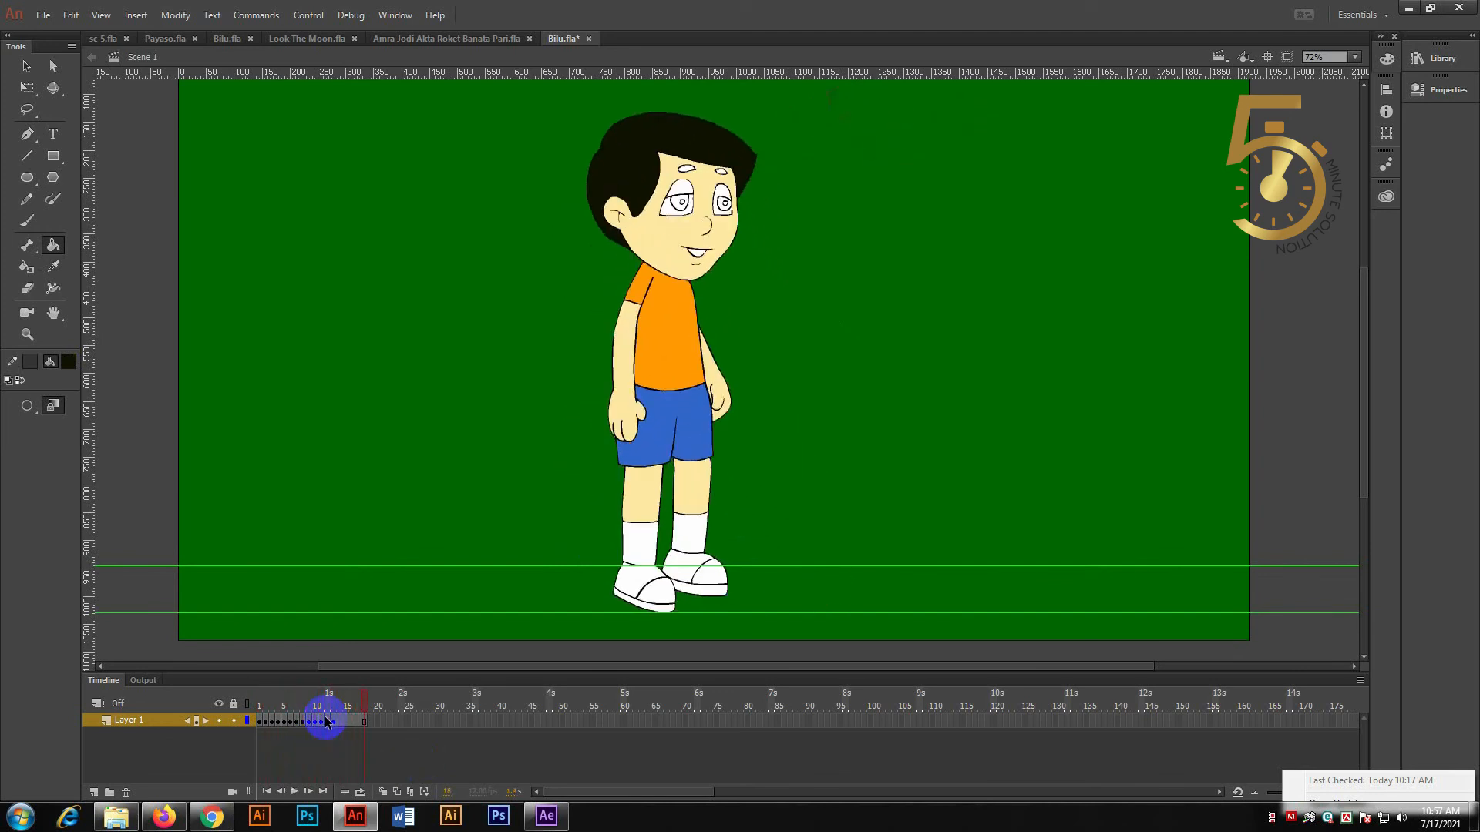
key("ctrl+Return")
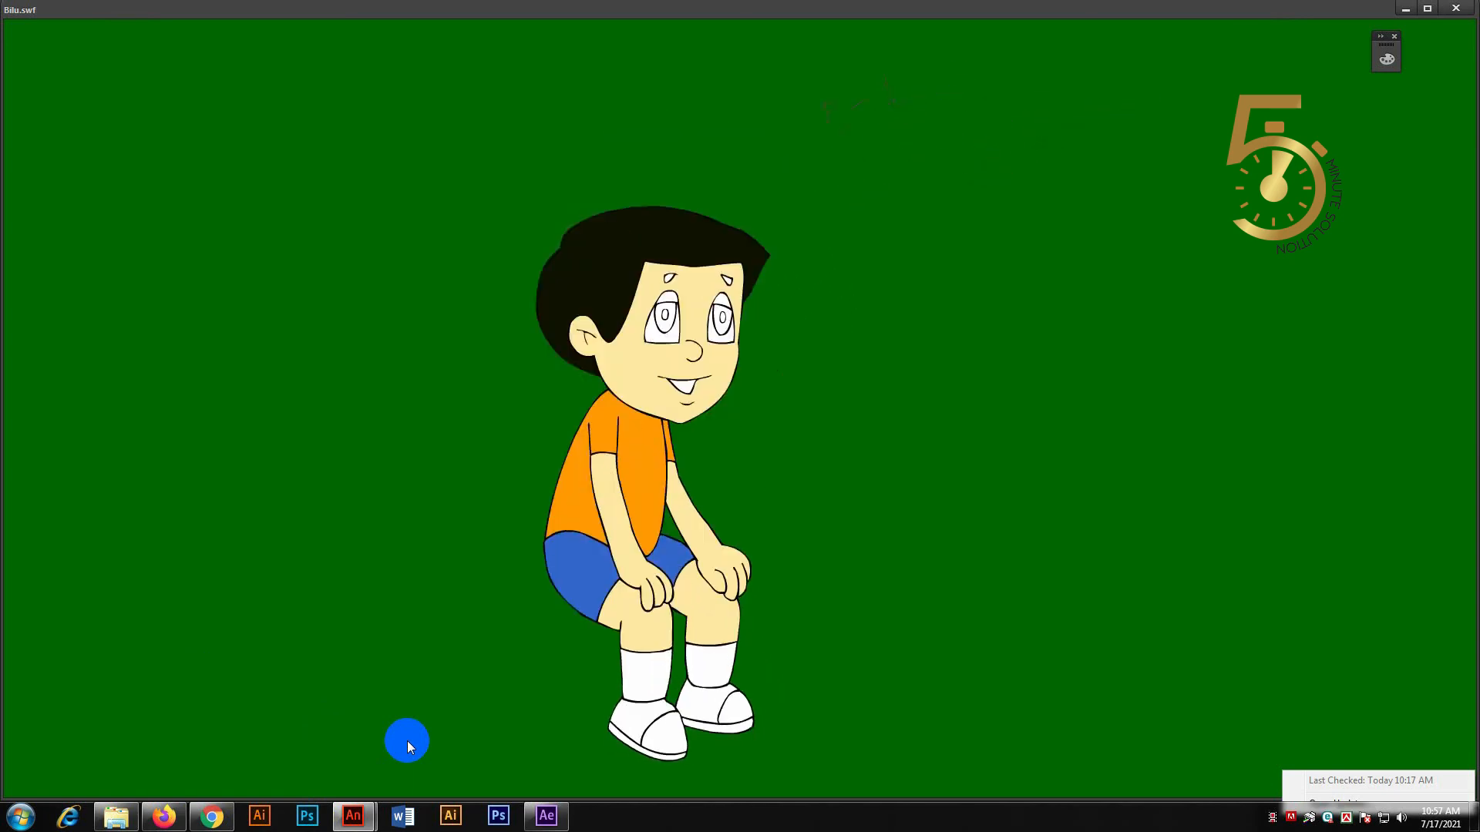
left_click(1456, 8)
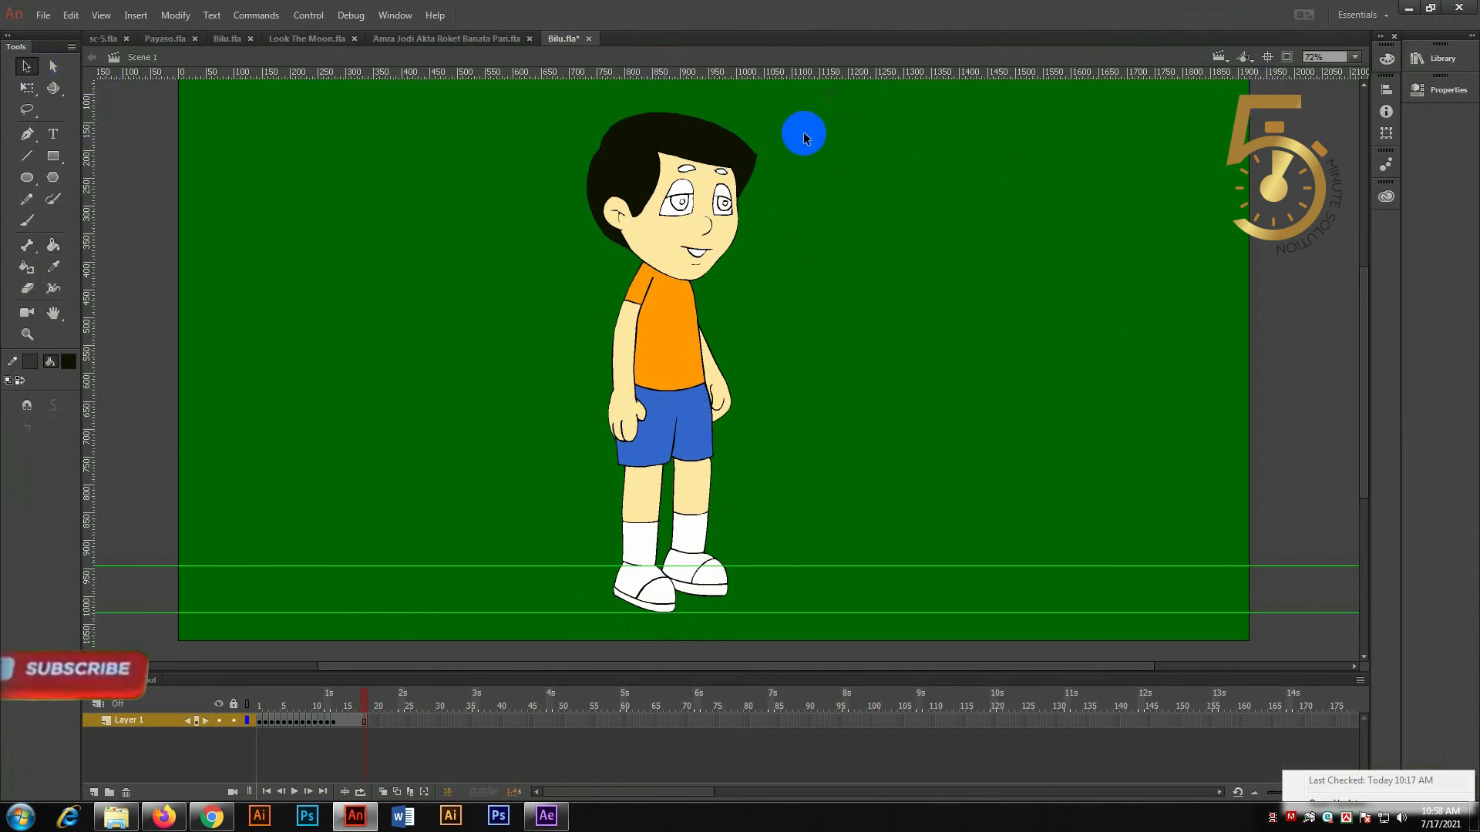
Change the document's stage colour to white (#FFFFFF).
left_click(1442, 90)
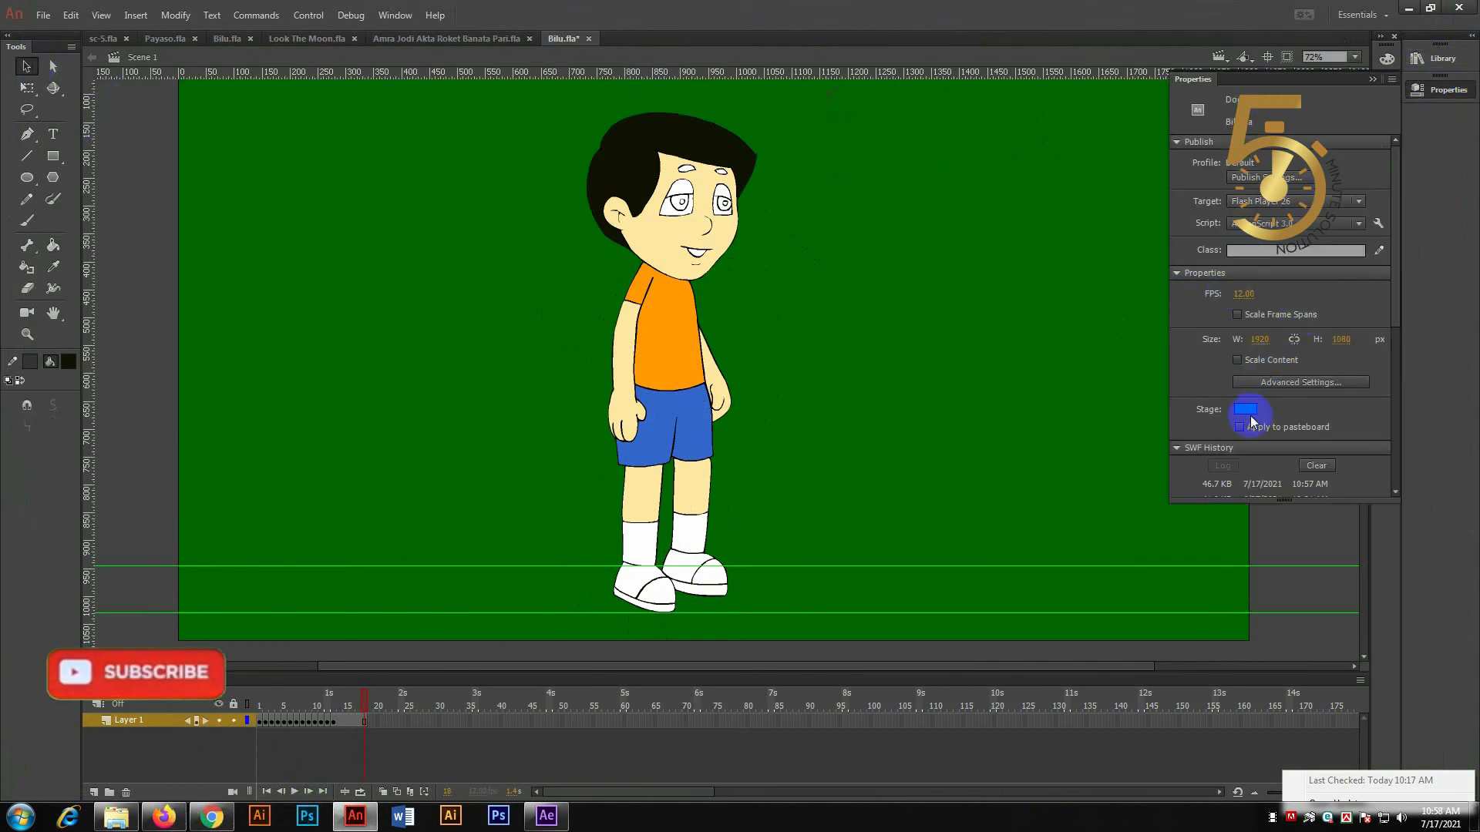
left_click(1244, 409)
left_click(1006, 497)
left_click(1018, 511)
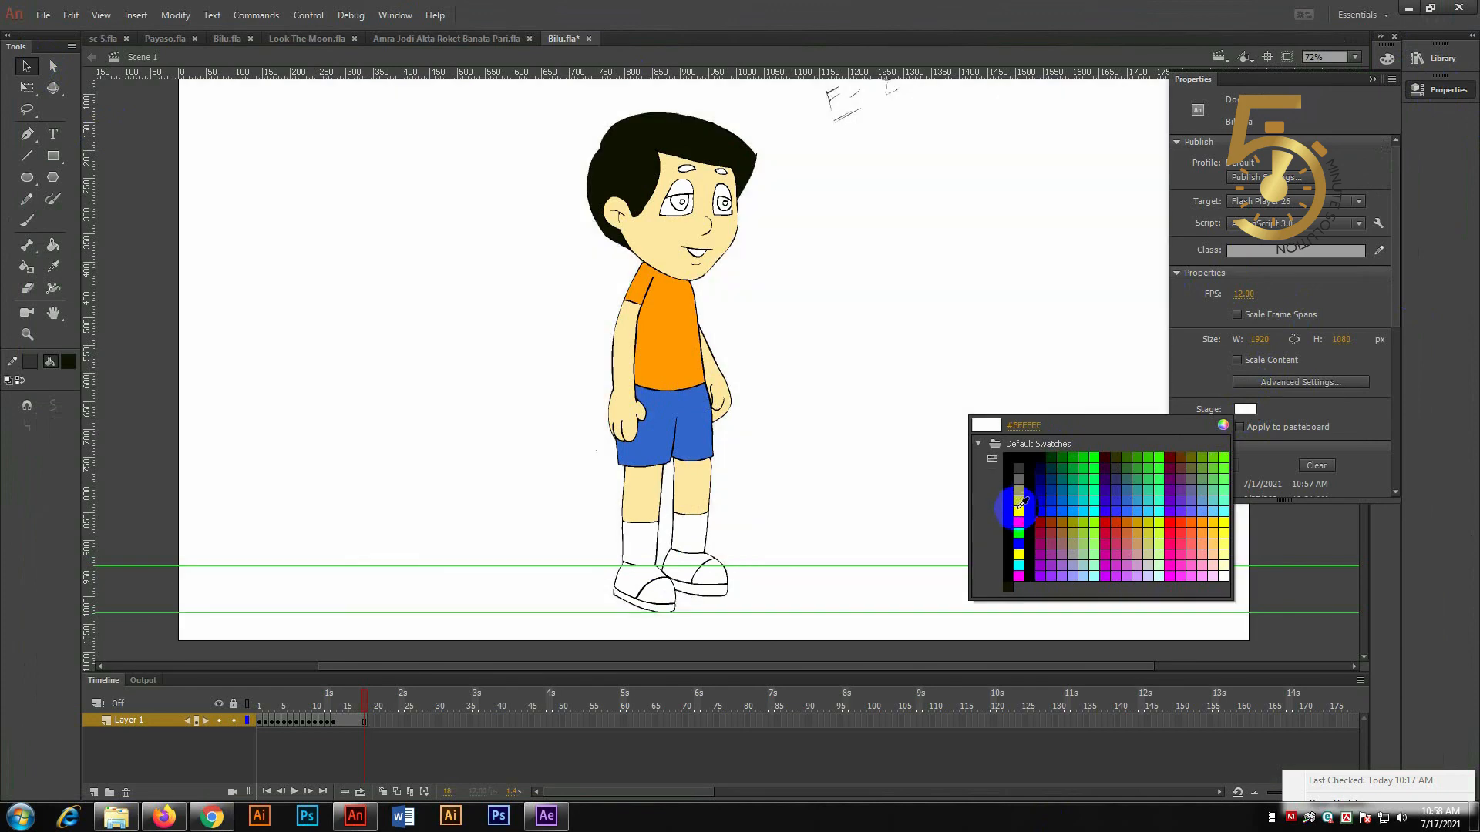
Review the animation on the white stage as a test movie and on the timeline, ending back at frame 1.
key("ctrl+Return")
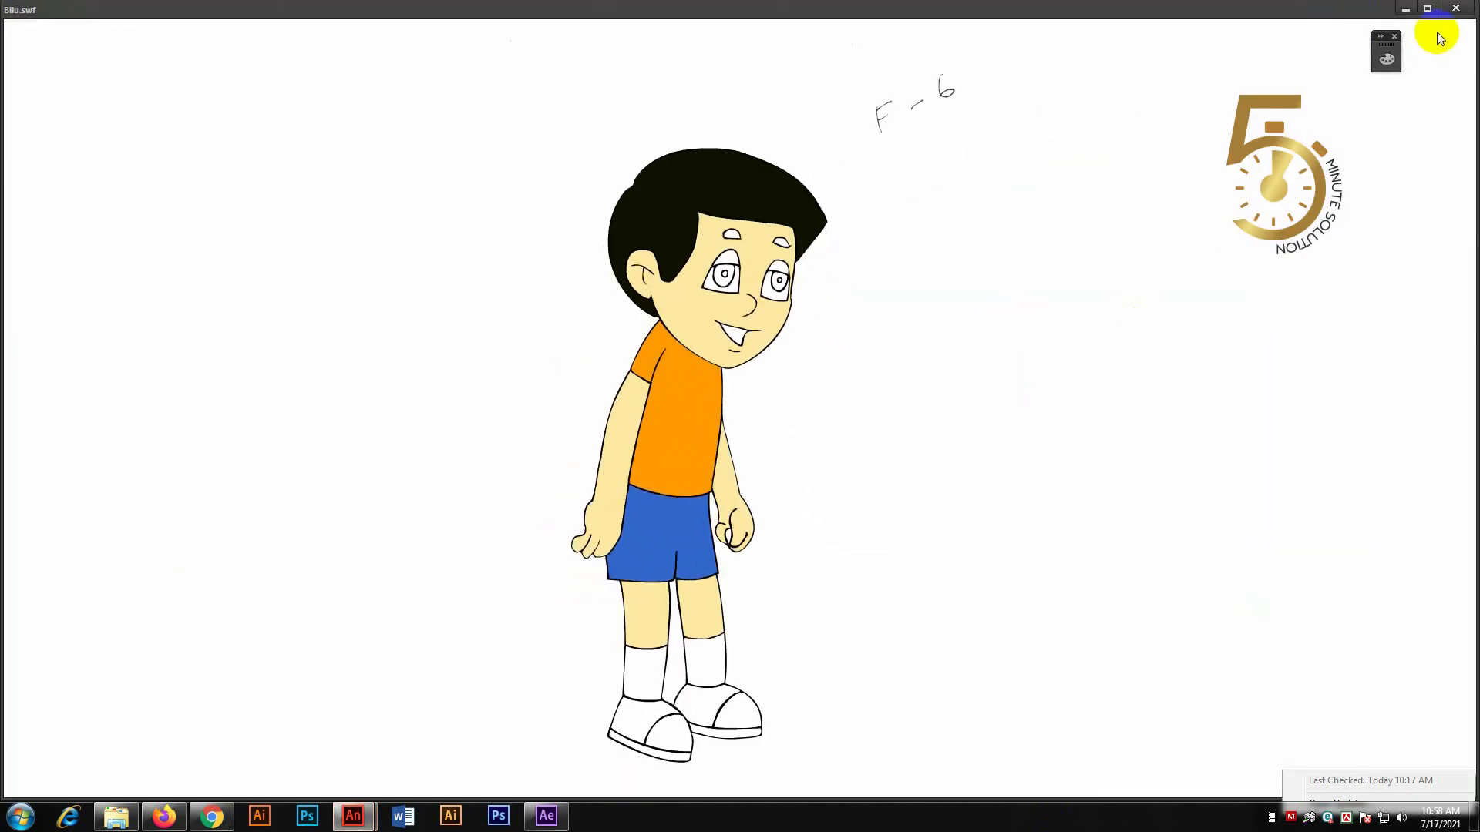
left_click(1455, 8)
left_click(1438, 90)
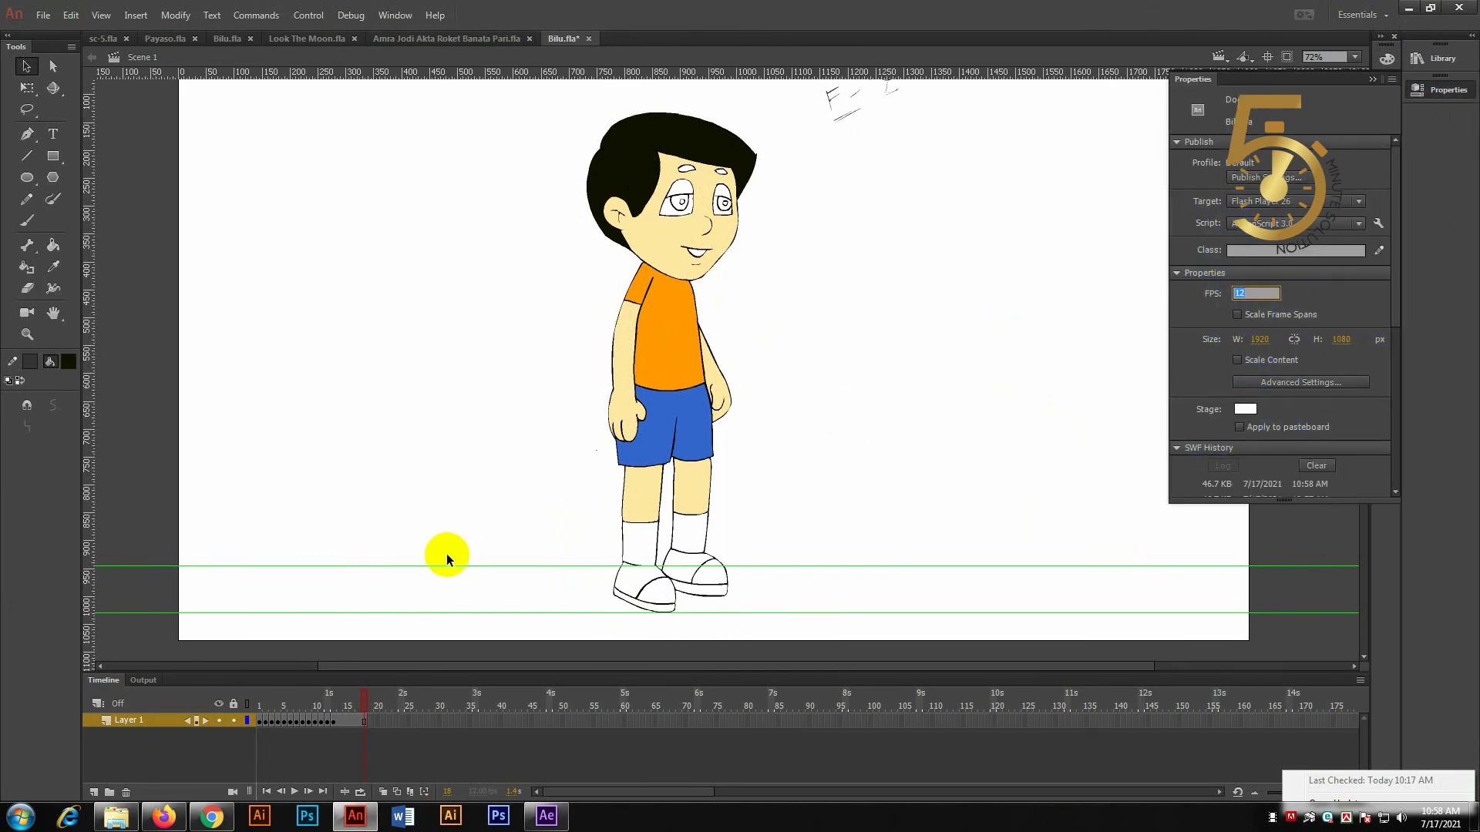
left_click(241, 732)
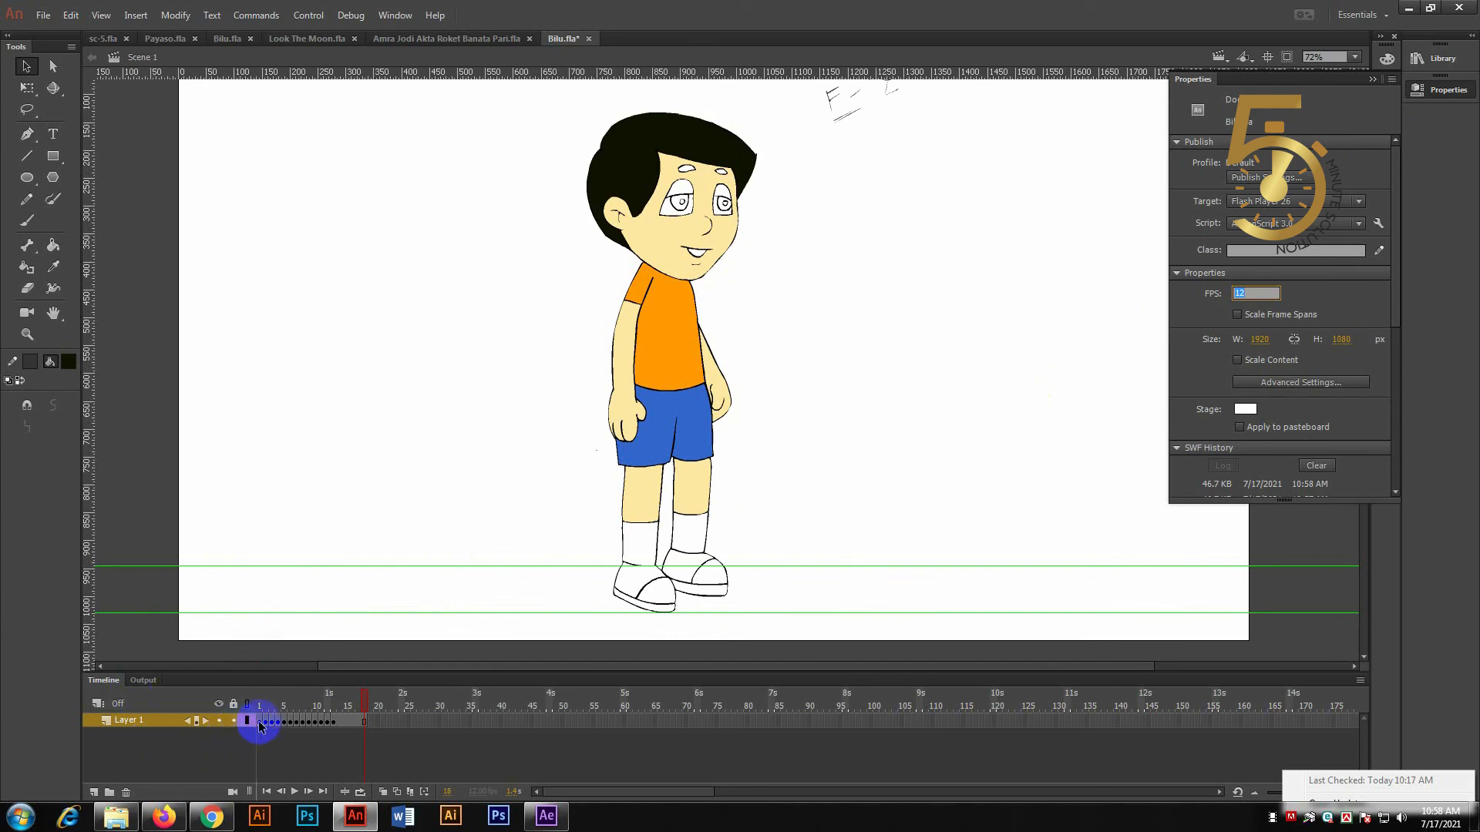
left_click_drag(259, 726, 301, 724)
key("Return")
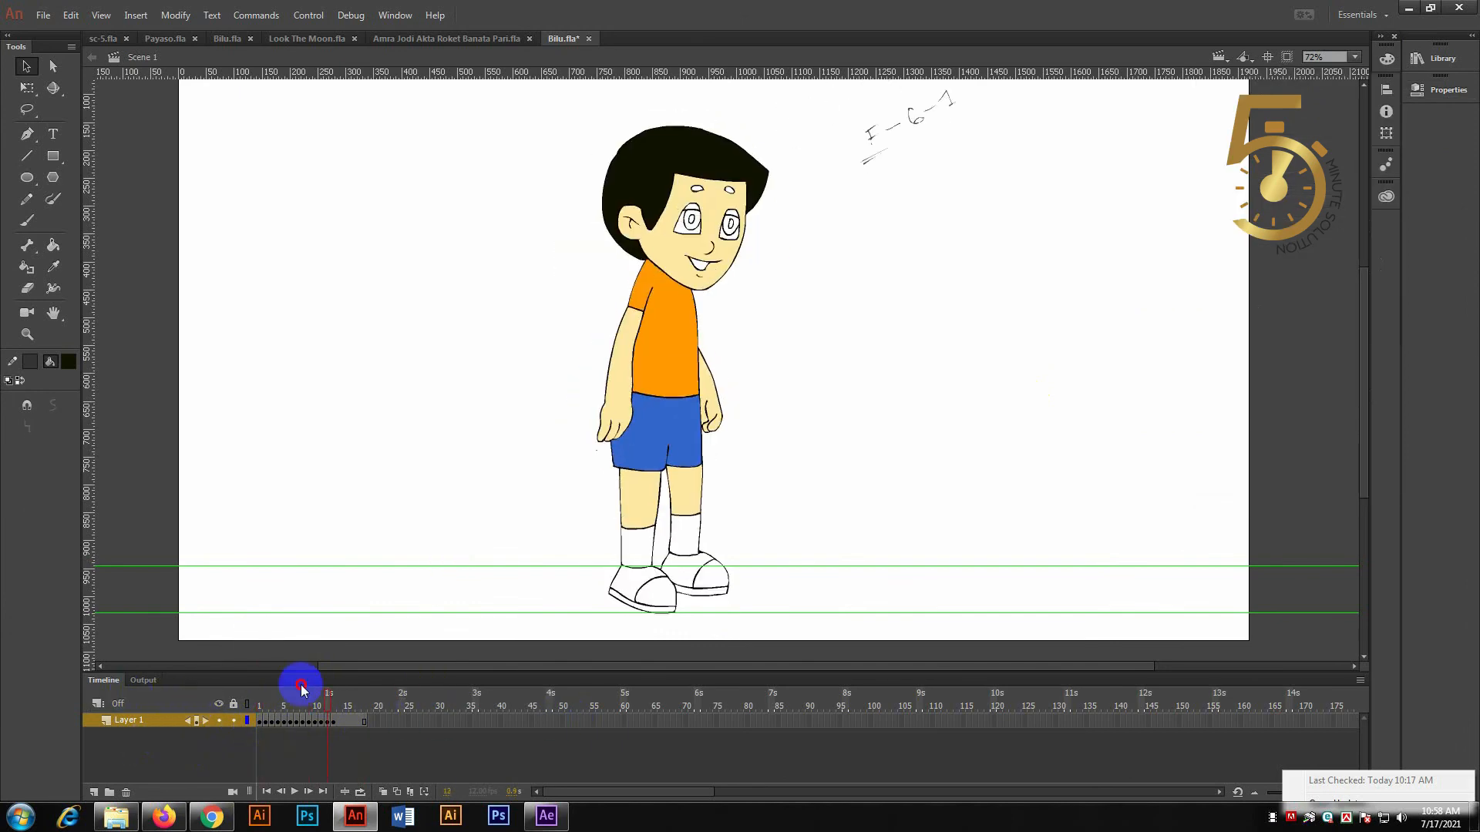
left_click(222, 712)
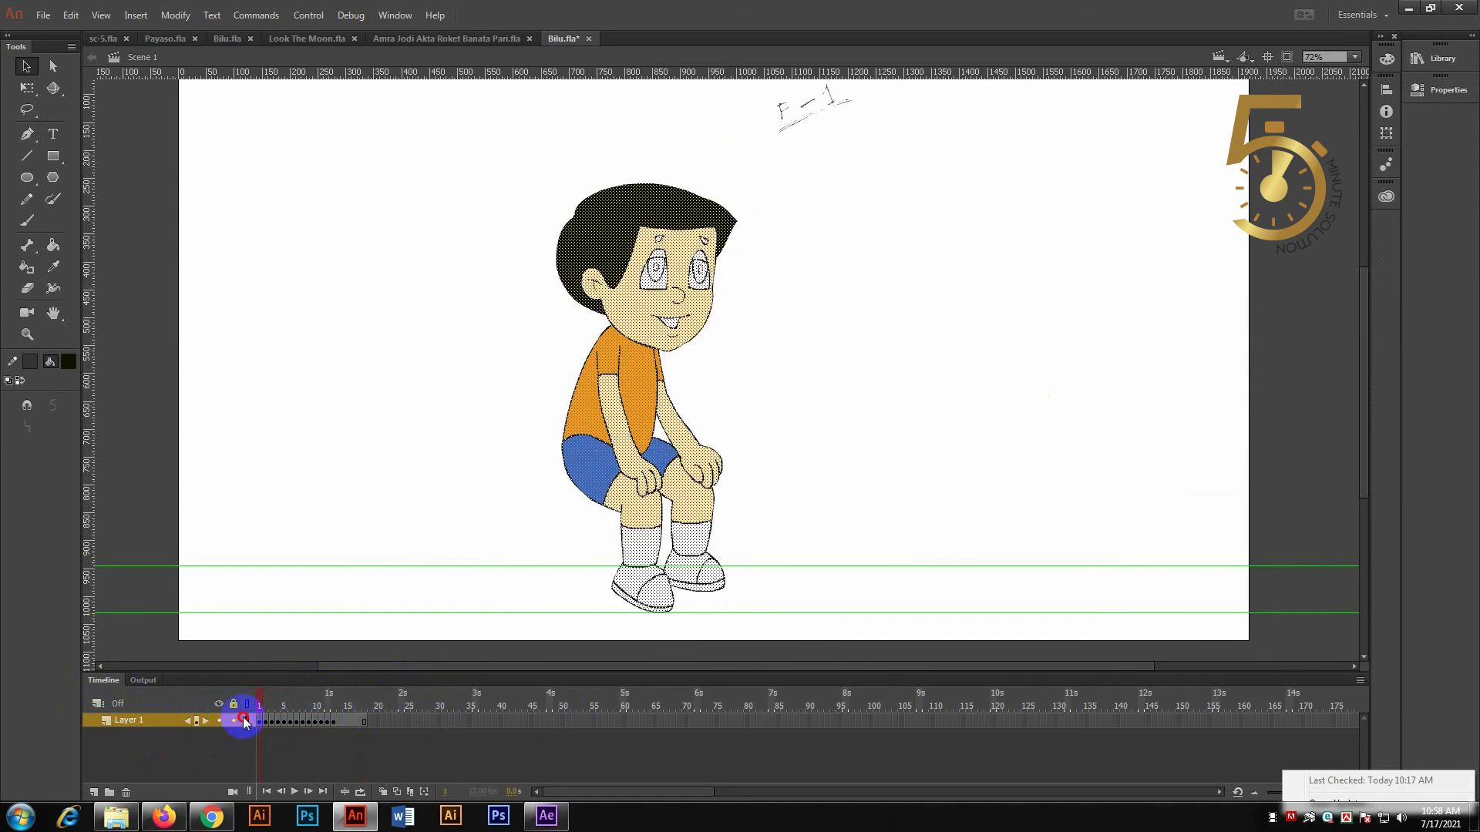
left_click(252, 722)
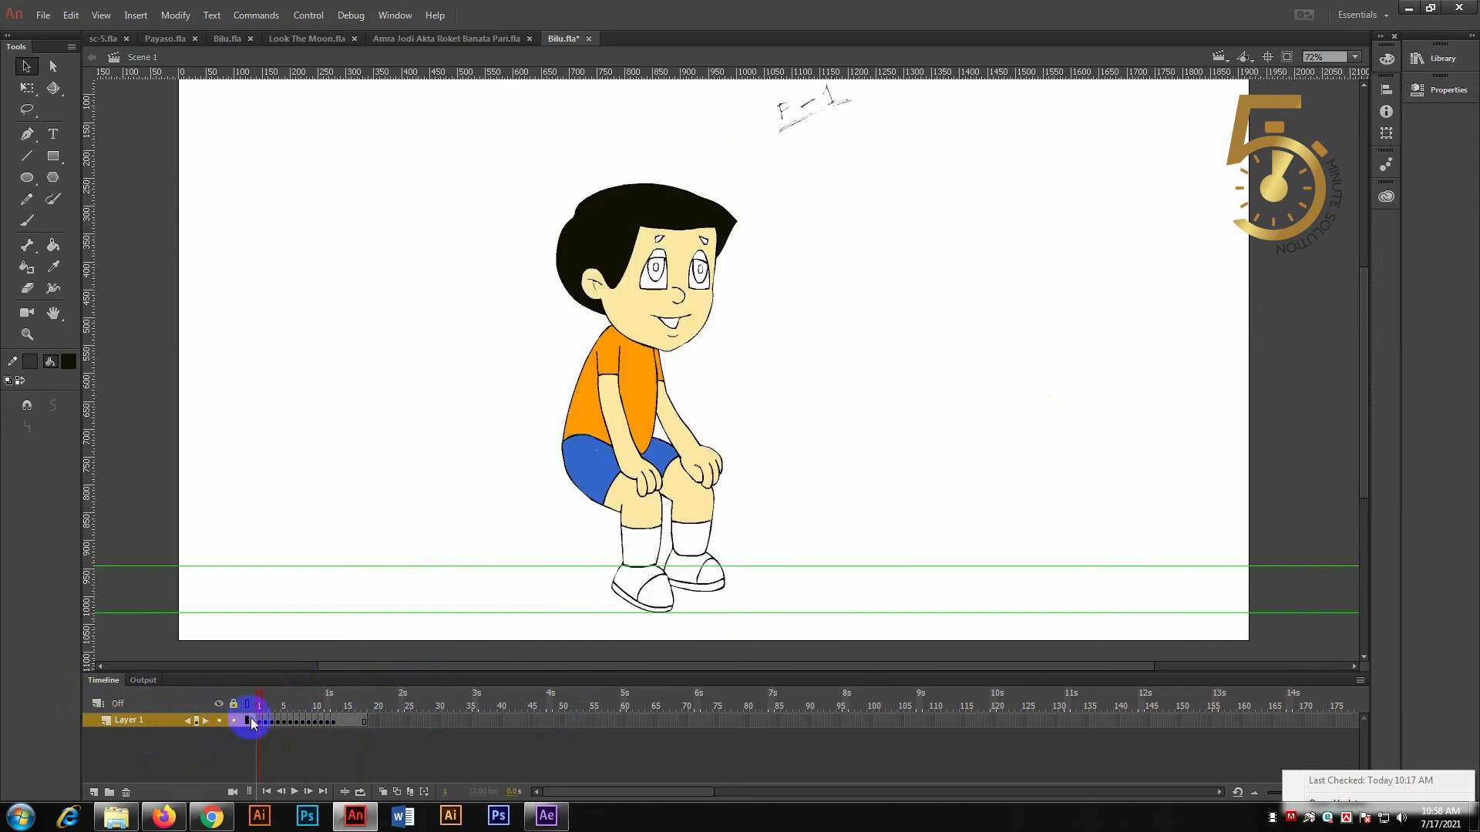
left_click_drag(281, 692, 209, 704)
left_click(1410, 7)
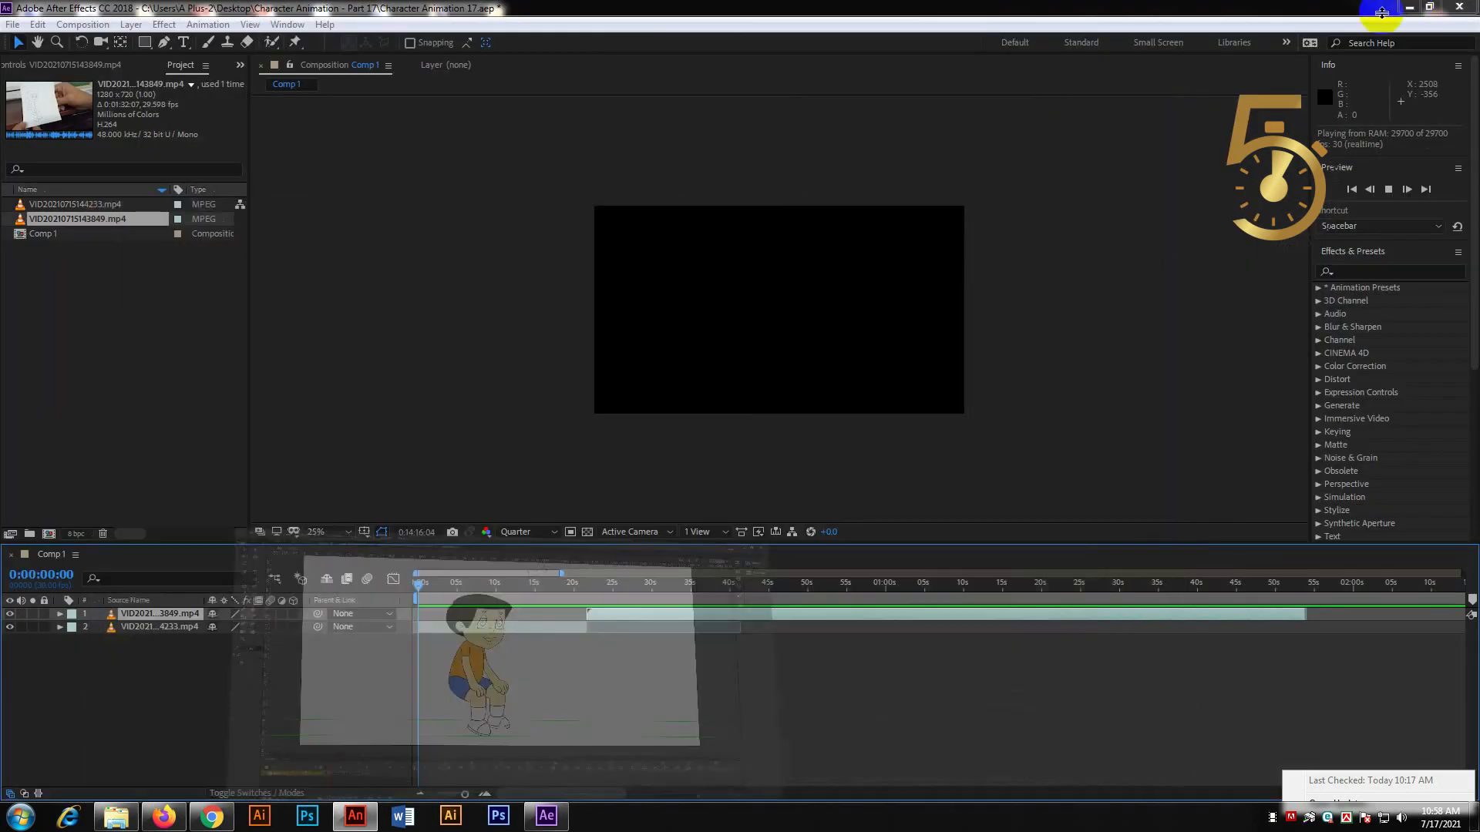
left_click(1408, 6)
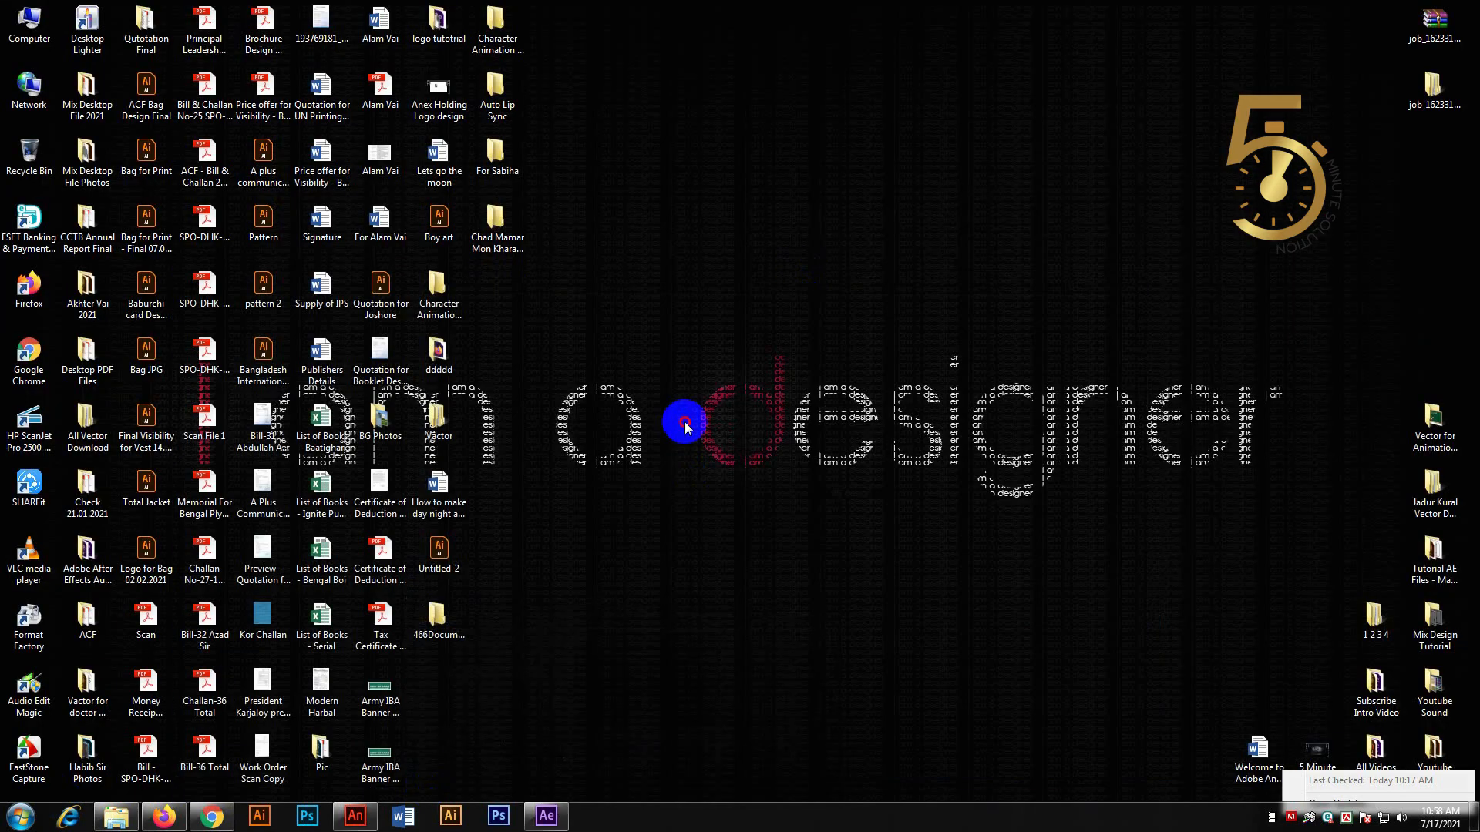
left_click(356, 816)
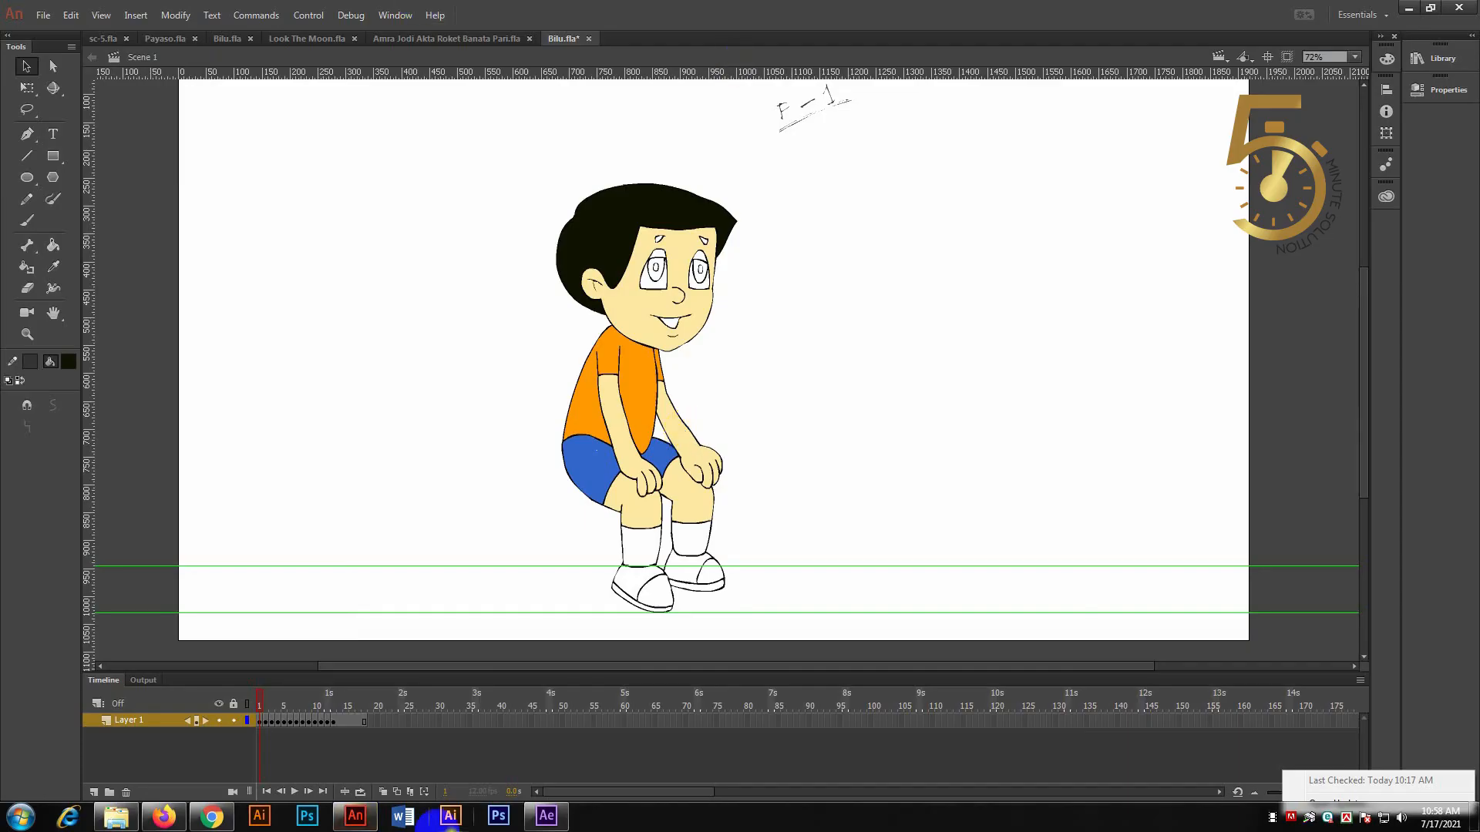
Switch to Firefox and browse the 5 Minute Solution BD channel page on YouTube.
left_click(225, 717)
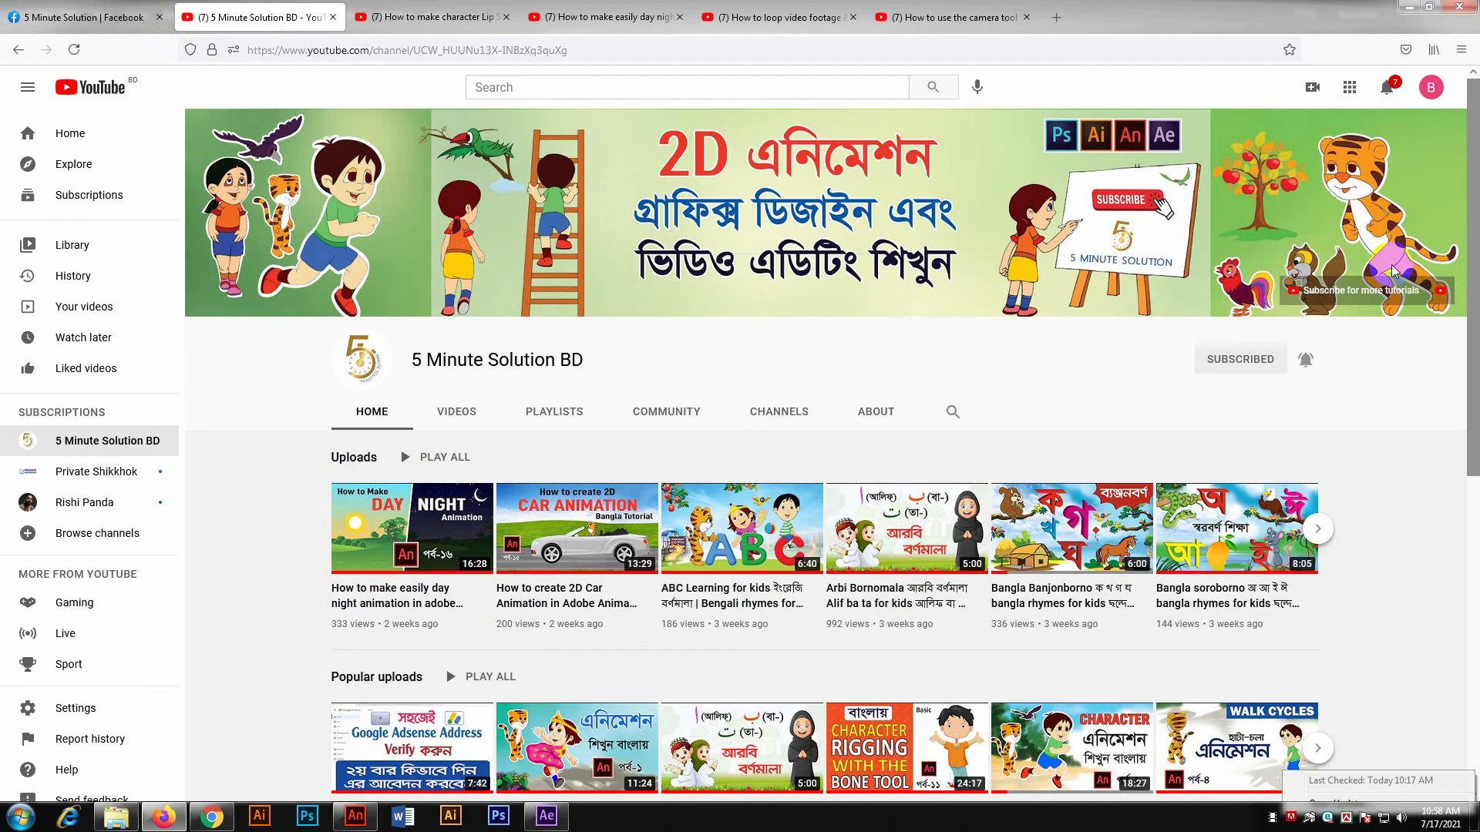
mouse_move(1473, 129)
left_mouse_down()
mouse_move(1473, 142)
mouse_move(1473, 115)
mouse_move(1473, 297)
mouse_move(1467, 128)
left_mouse_up()
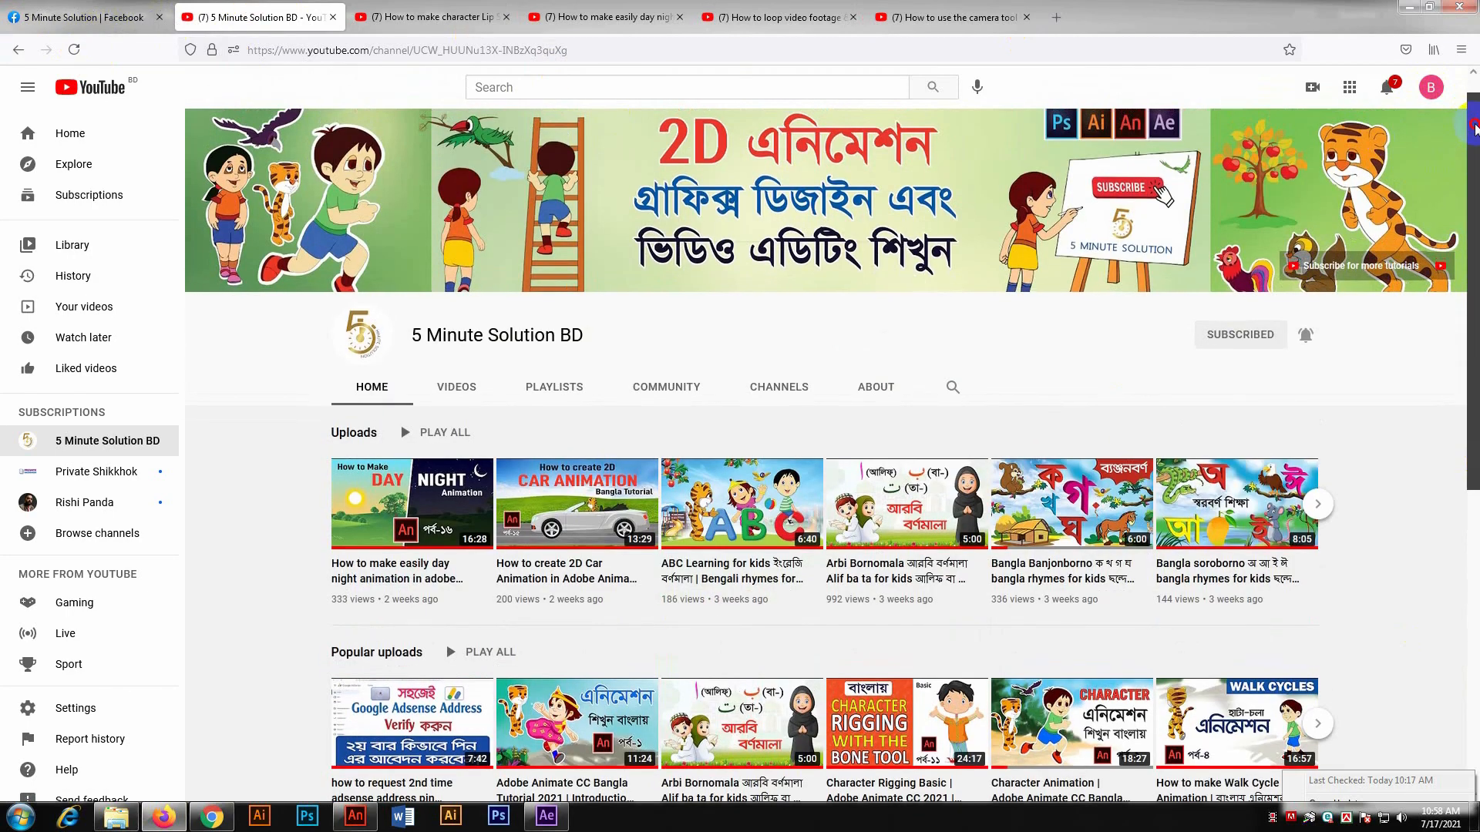
left_click_drag(1477, 134, 1473, 111)
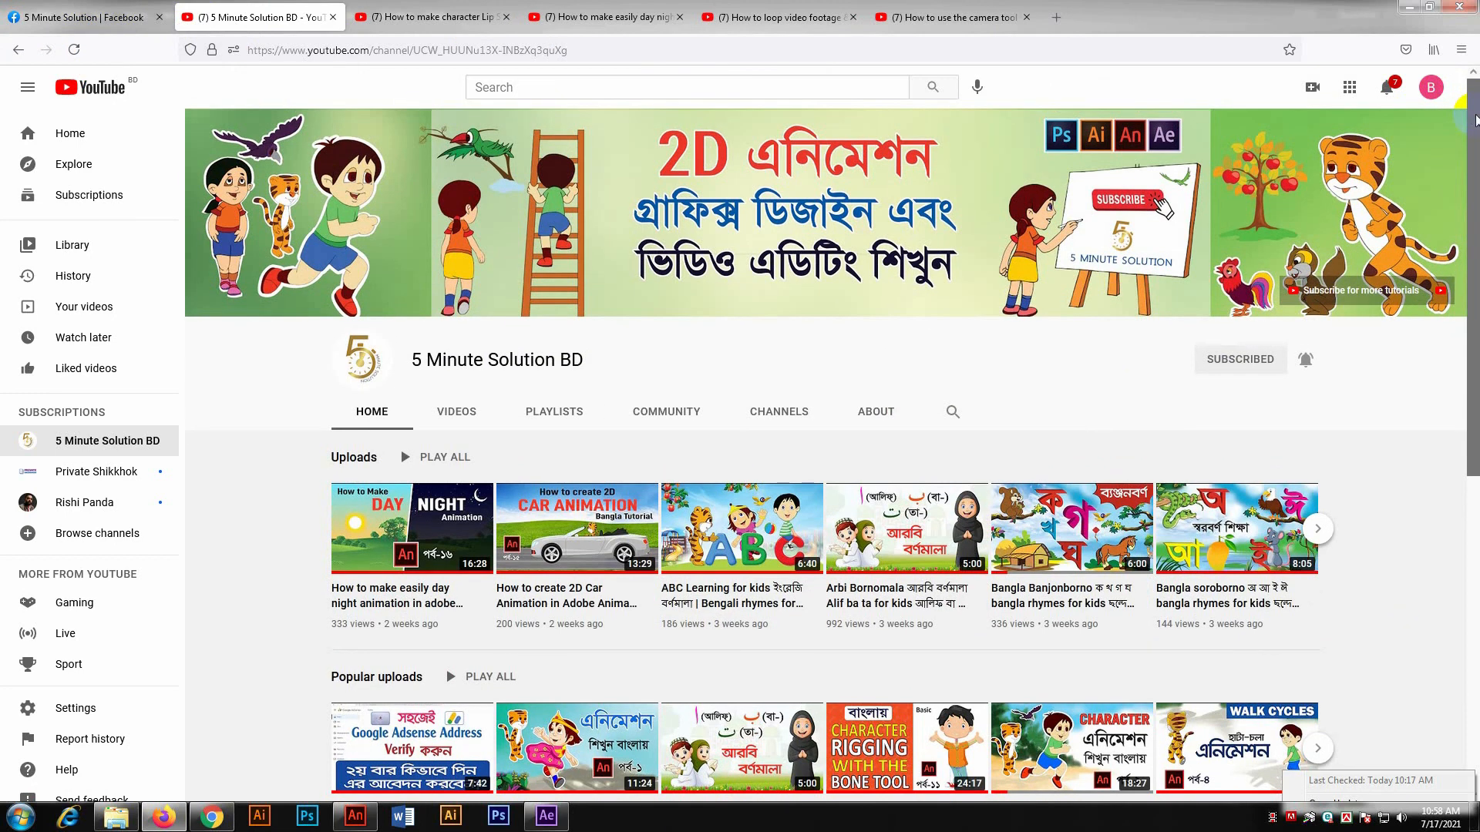